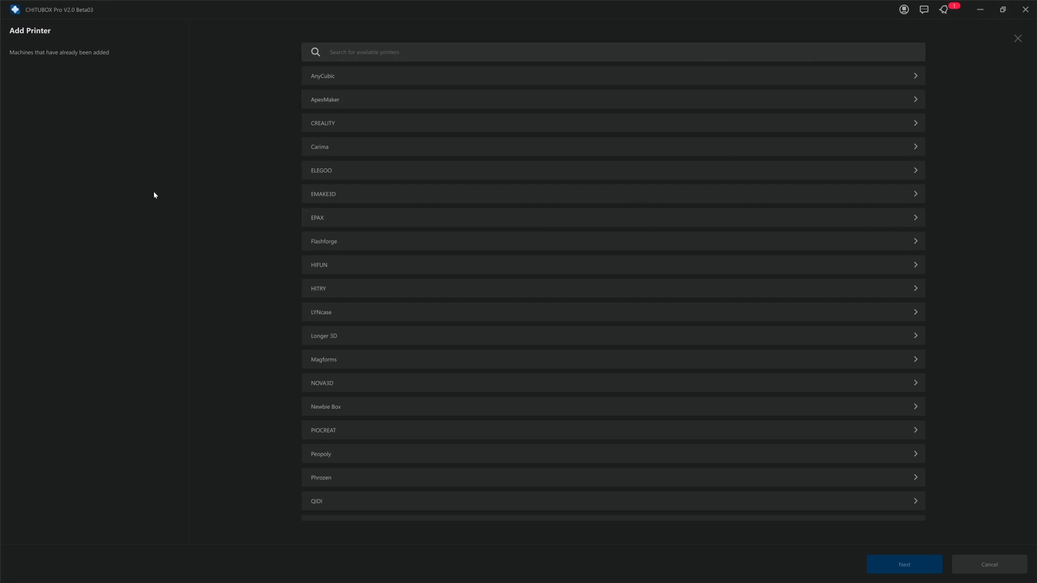
# Switch to CHITUBOX Pro 1.4, view the slice settings of the siraya and conjure_LONGPRINTS profile, and close the program.
pyautogui.click(980, 11)
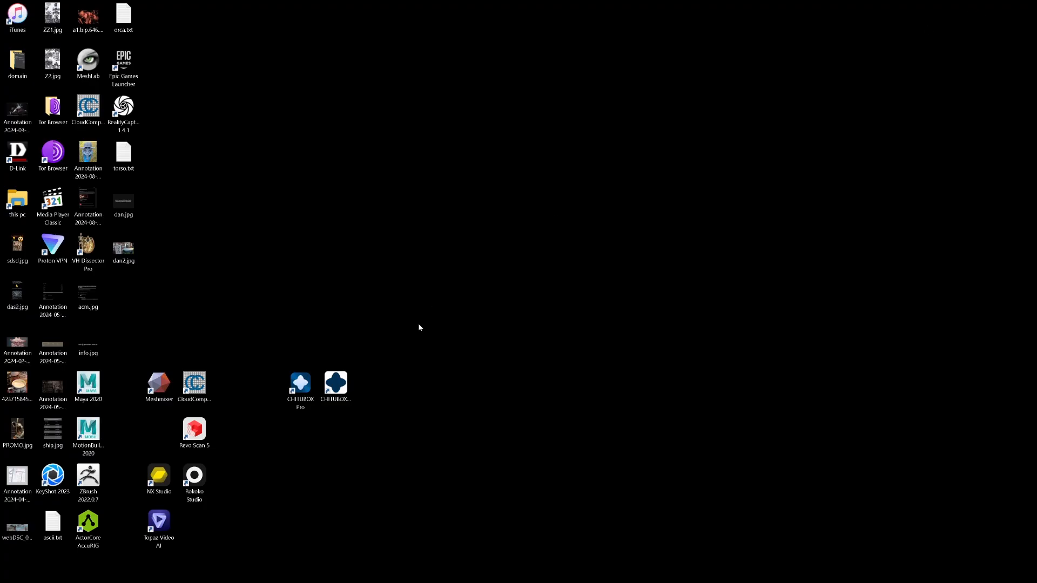
pyautogui.doubleClick(335, 384)
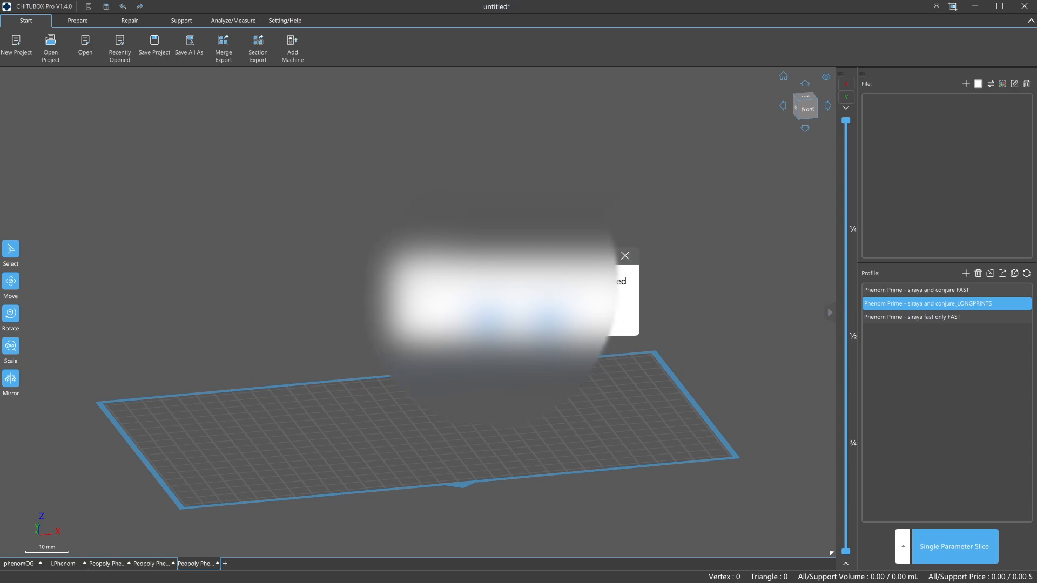
pyautogui.click(556, 322)
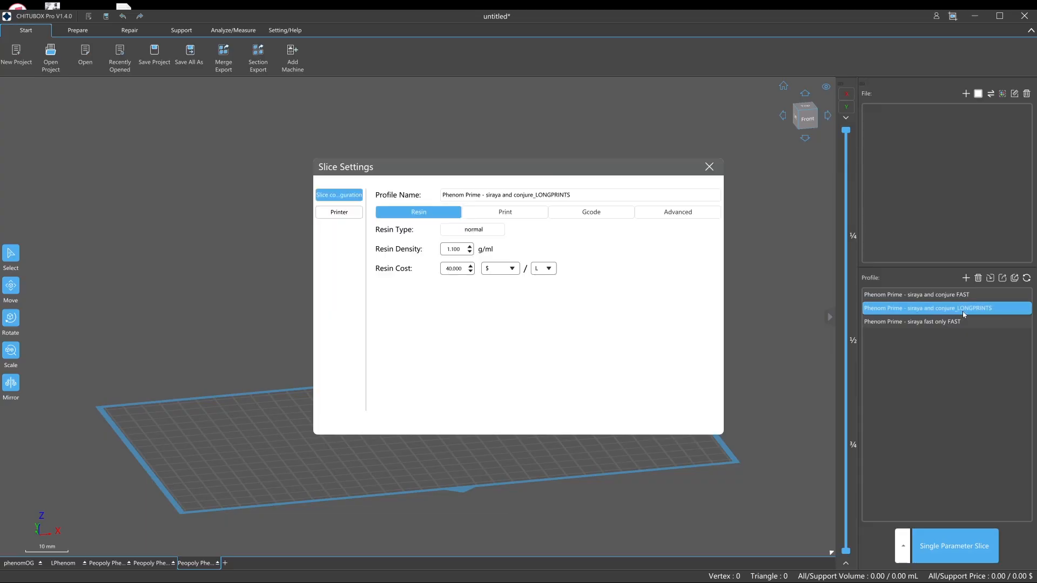
pyautogui.click(711, 167)
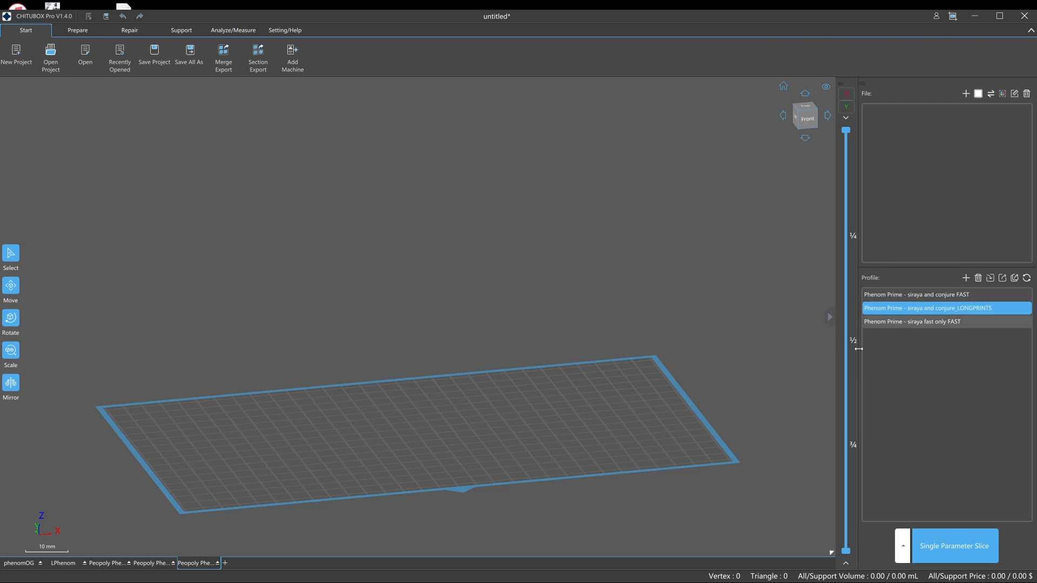
pyautogui.click(1023, 15)
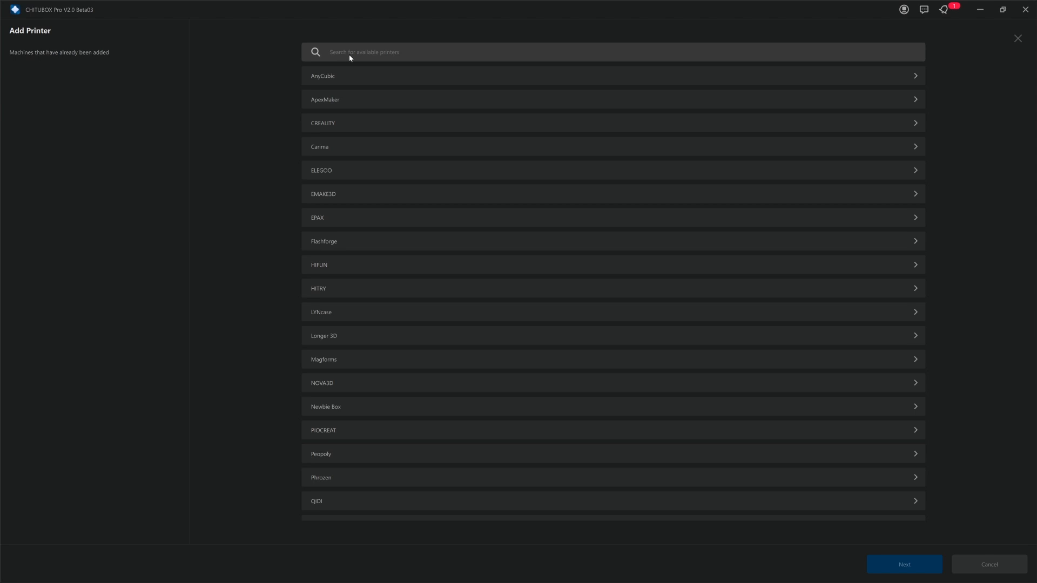
# Add the default custom printer and proceed to its slice settings.
pyautogui.scroll(-5, 414, 290)
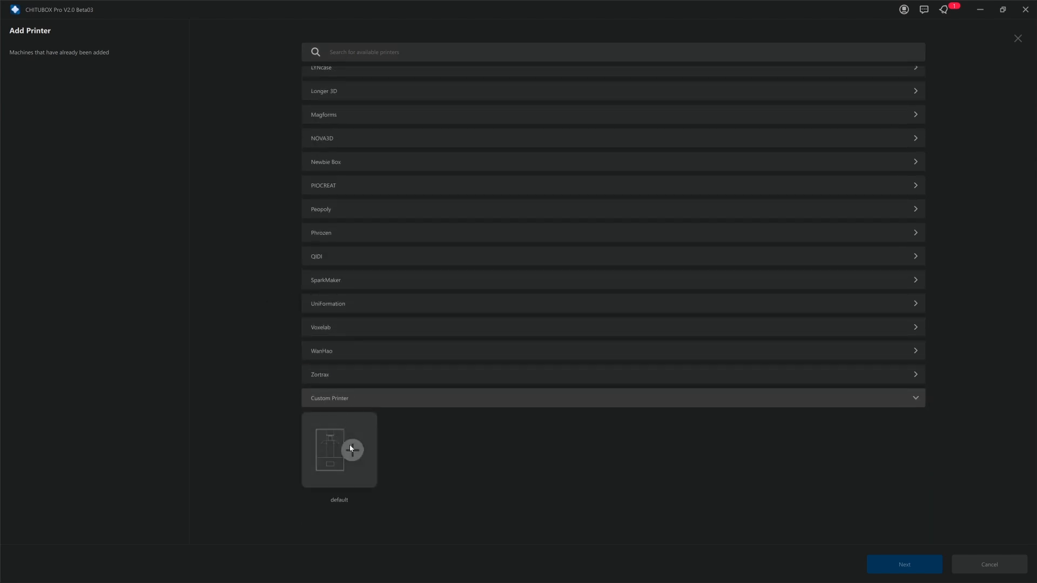
pyautogui.scroll(5, 281, 253)
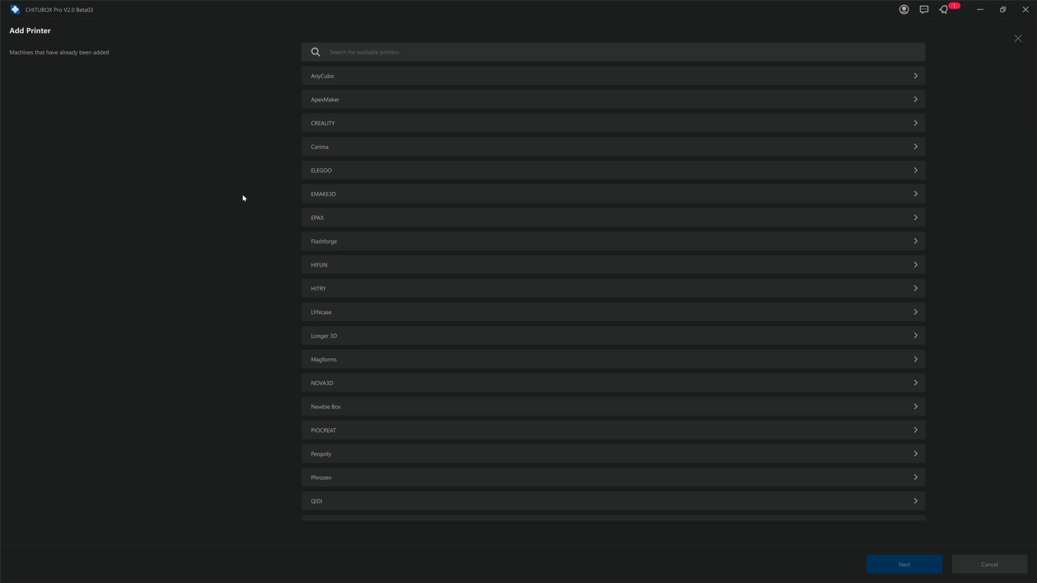
pyautogui.scroll(-5, 373, 213)
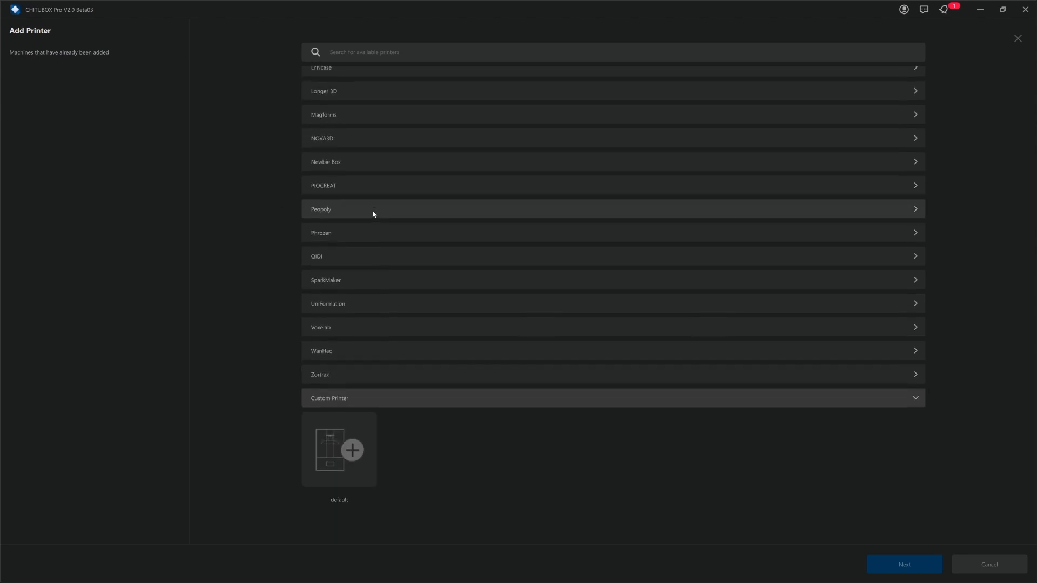
pyautogui.click(356, 456)
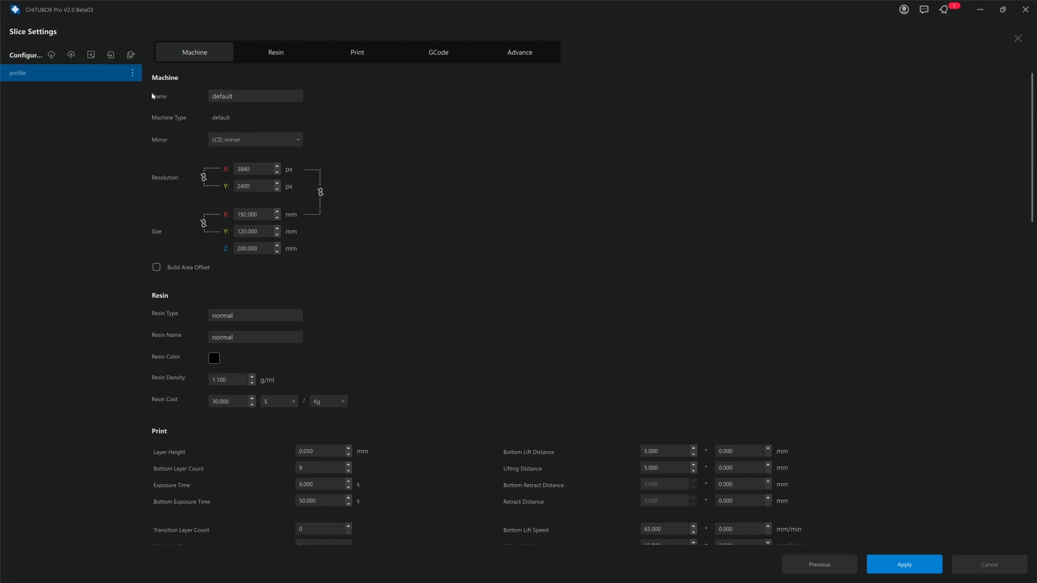
# Import the Phenom Prime siraya and conjure FAST, LONGPRINTS and siraya fast only FAST configs, applying their machine parameters to the current printer.
pyautogui.click(112, 56)
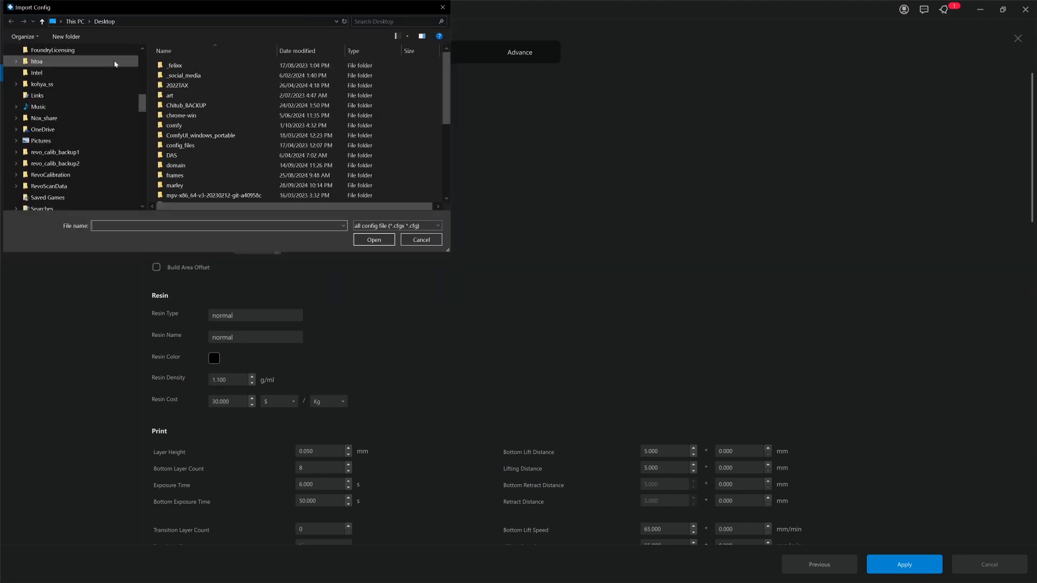
pyautogui.moveTo(234, 15); pyautogui.dragTo(455, 122)
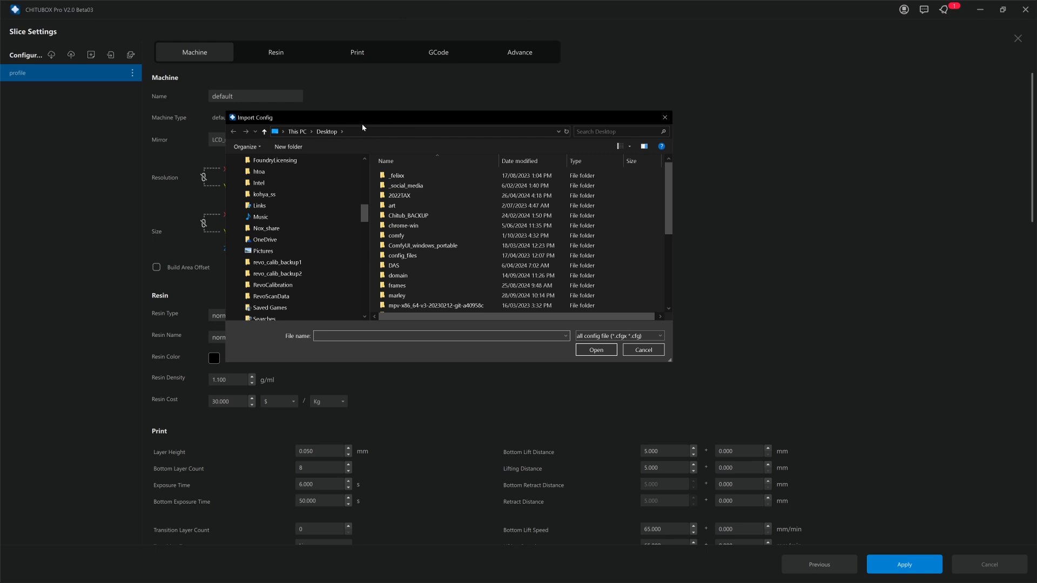
pyautogui.moveTo(363, 123); pyautogui.dragTo(1036, 102)
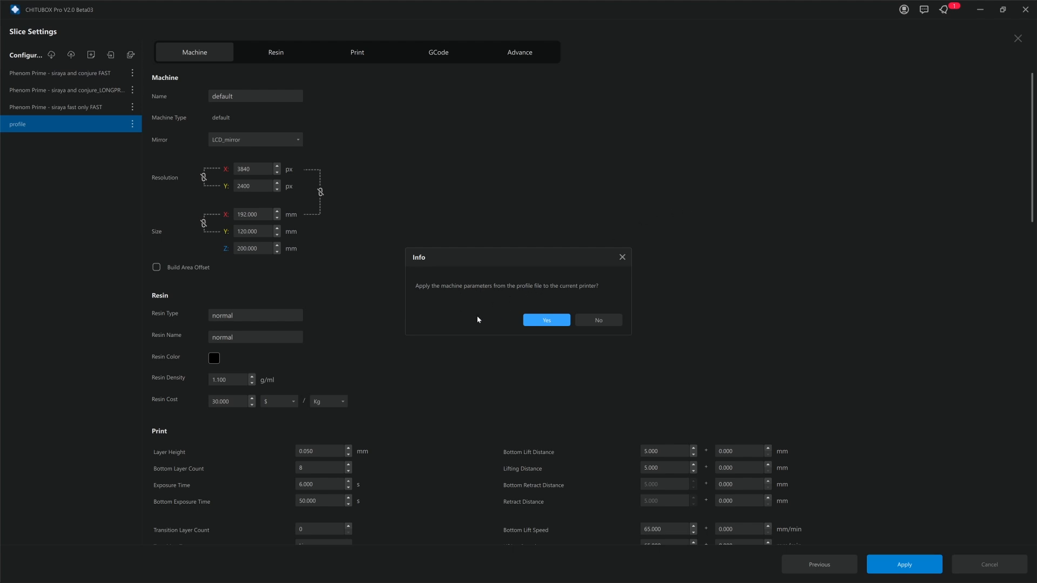
pyautogui.click(540, 322)
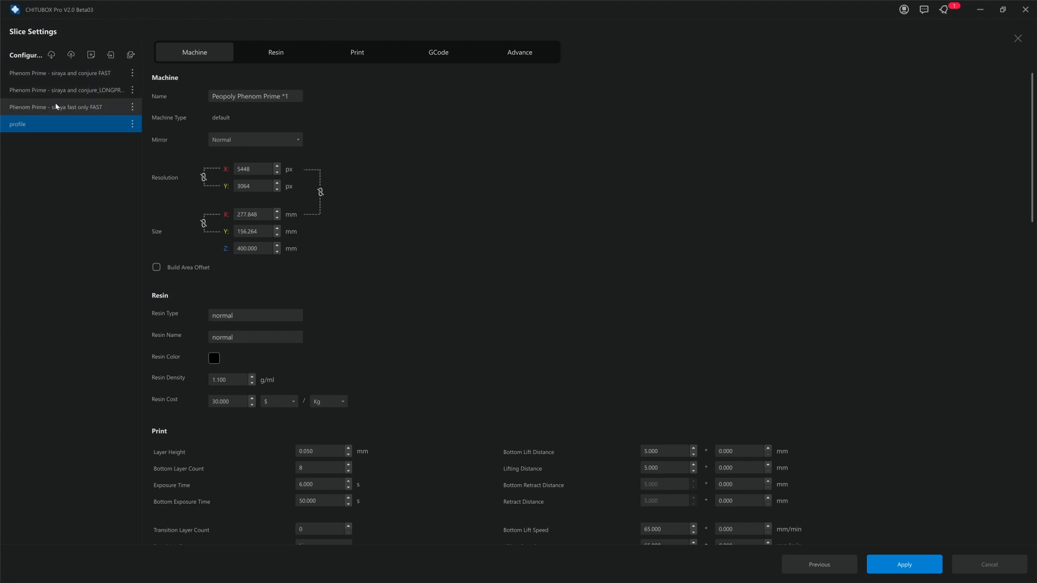
# Delete the default configuration named "profile" from the configuration list.
pyautogui.moveTo(127, 126)
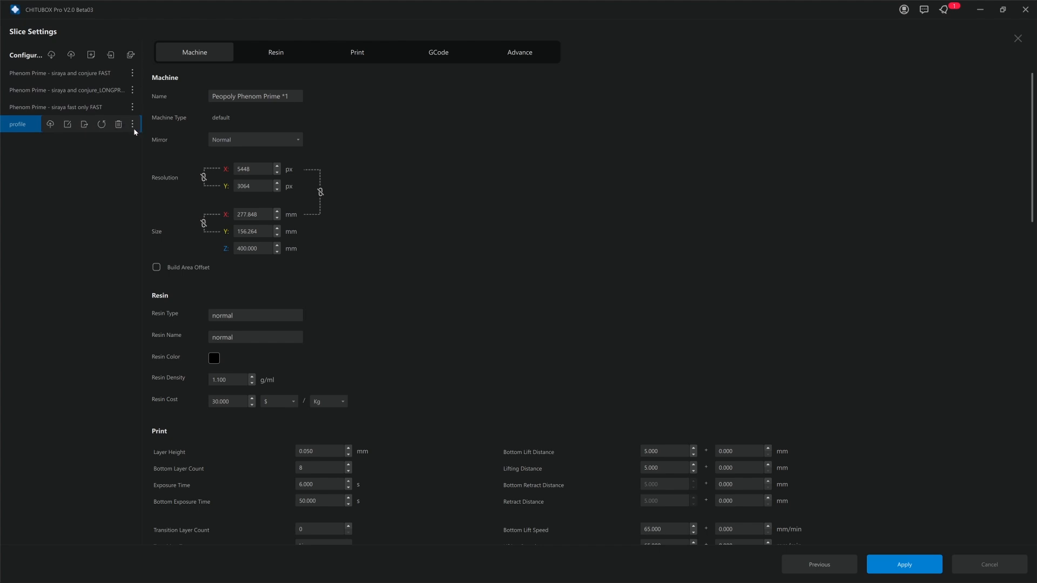
pyautogui.click(118, 124)
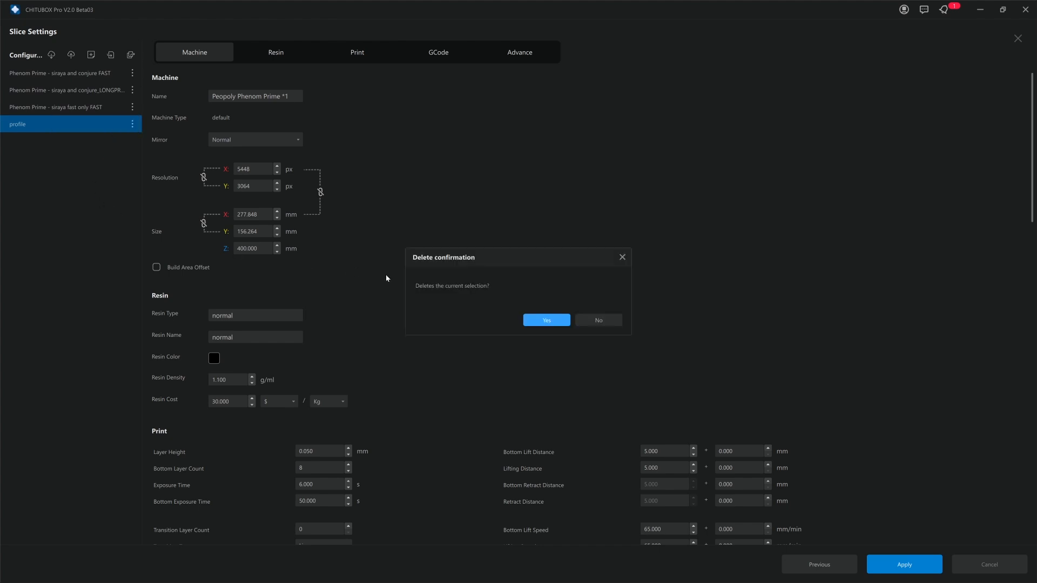
pyautogui.click(554, 321)
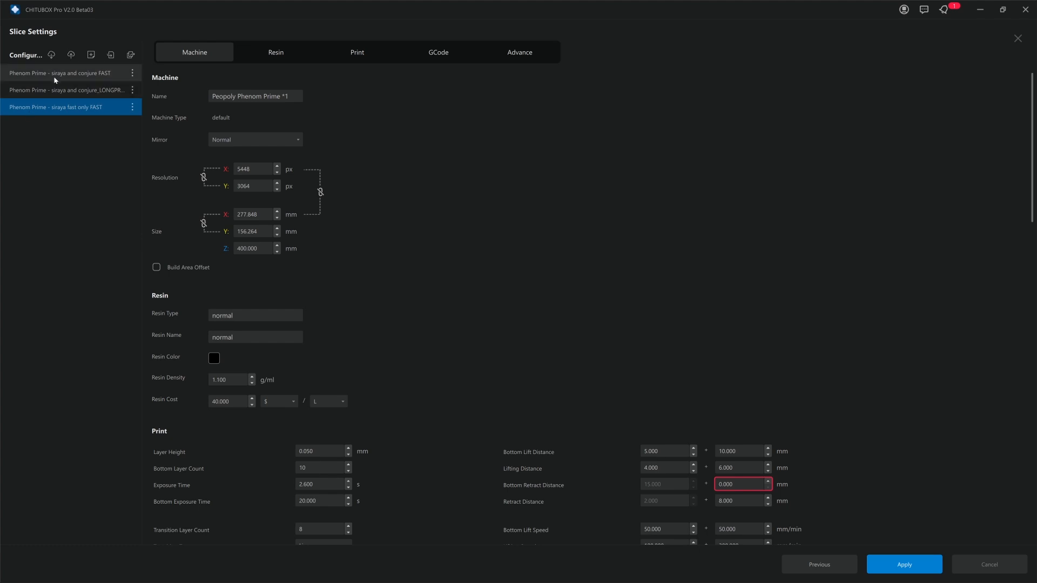
# Look through the imported Phenom Prime profiles to check their machine, resin and print values.
pyautogui.click(25, 76)
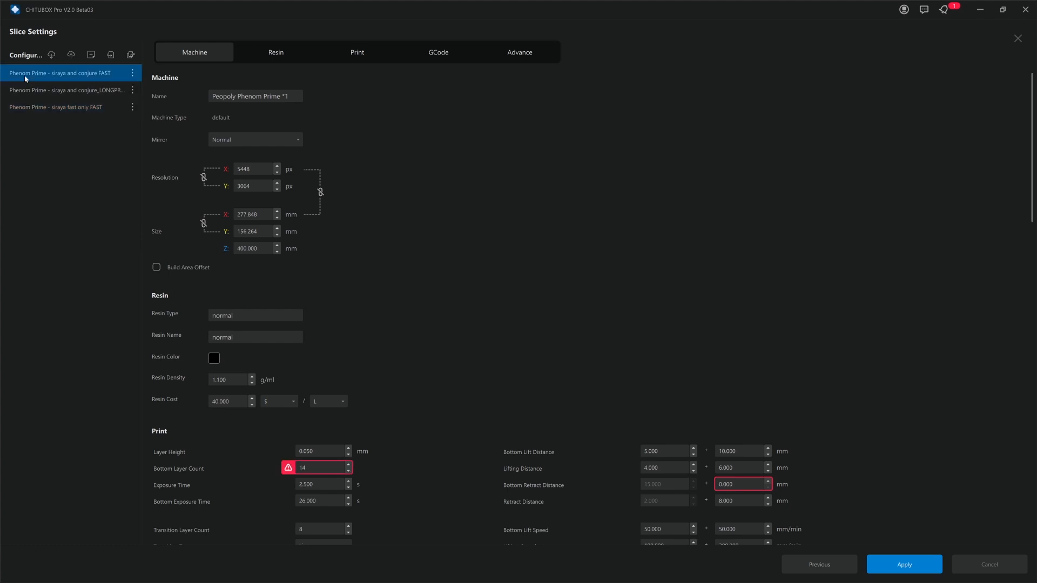
pyautogui.click(32, 93)
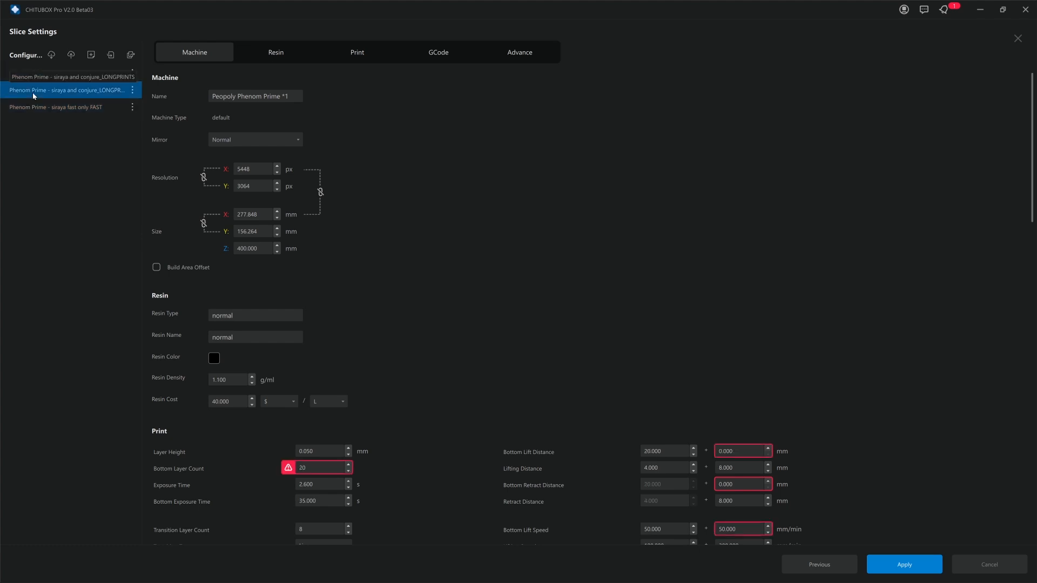
pyautogui.click(31, 108)
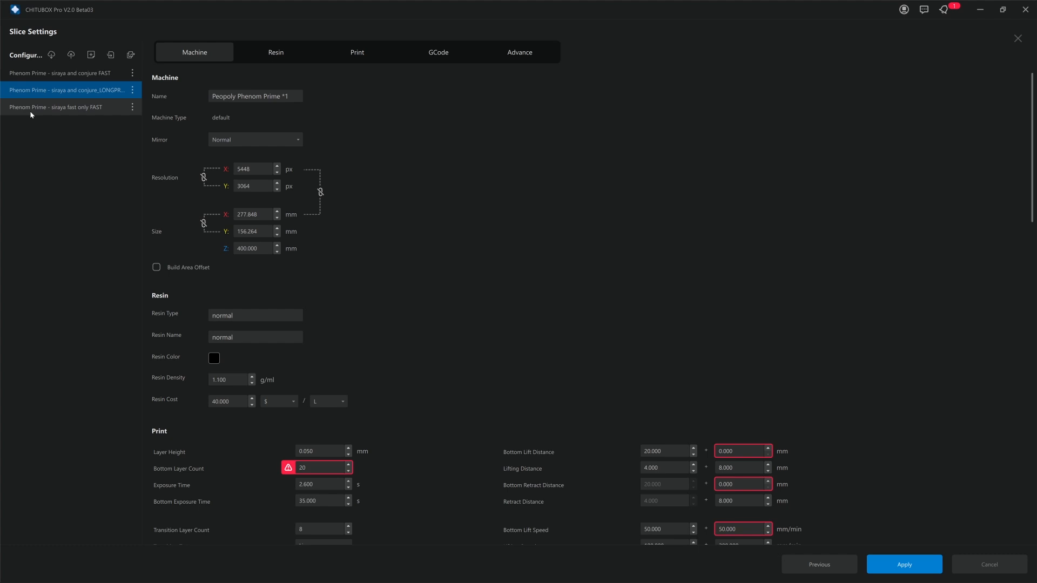
pyautogui.click(28, 76)
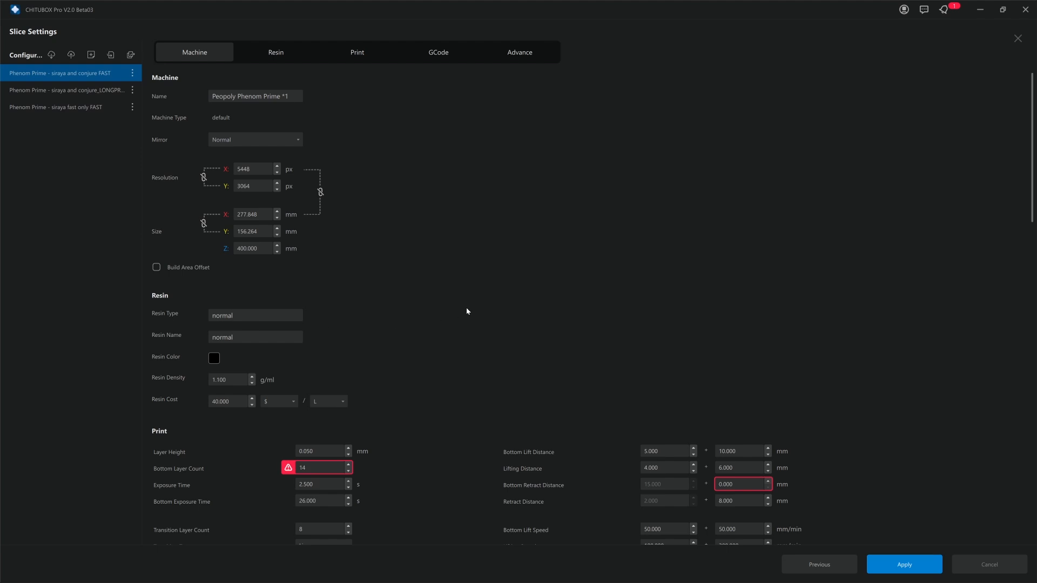
# Compare the print parameters of the three Phenom Prime profiles and read the warning on the bottom layer count.
pyautogui.scroll(-3, 462, 313)
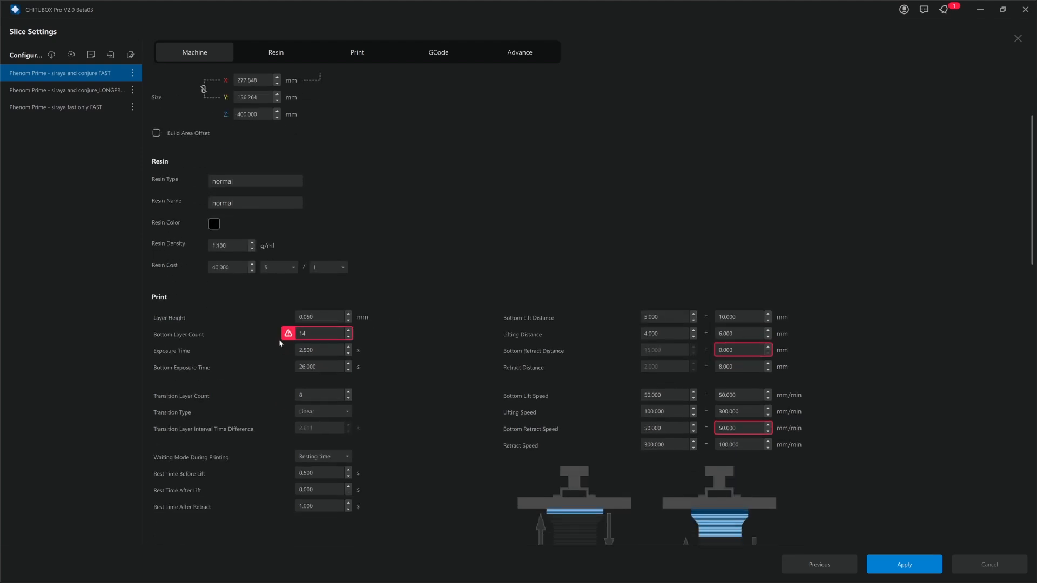
pyautogui.moveTo(291, 337)
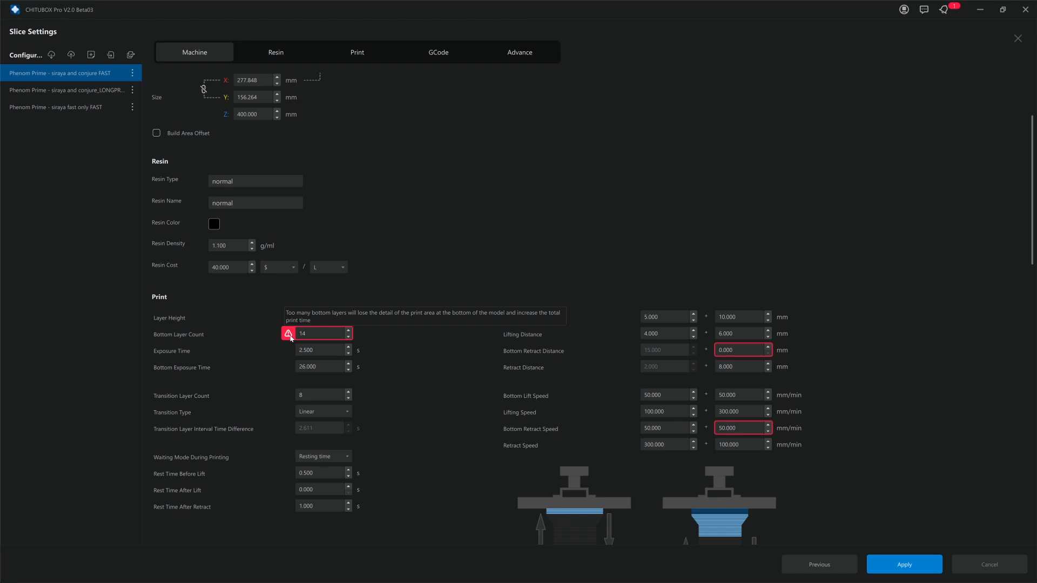
pyautogui.click(94, 95)
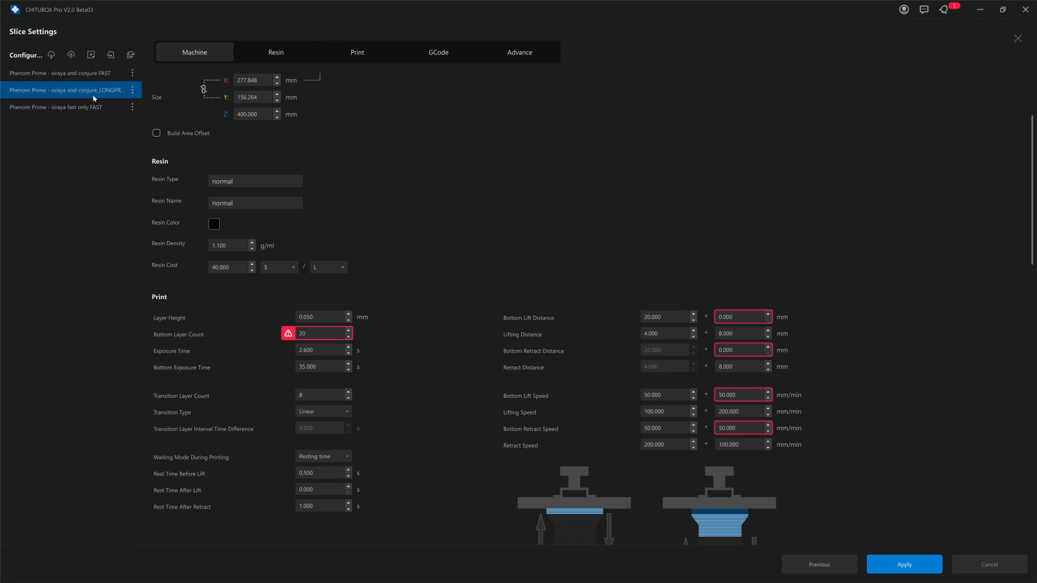
pyautogui.click(95, 76)
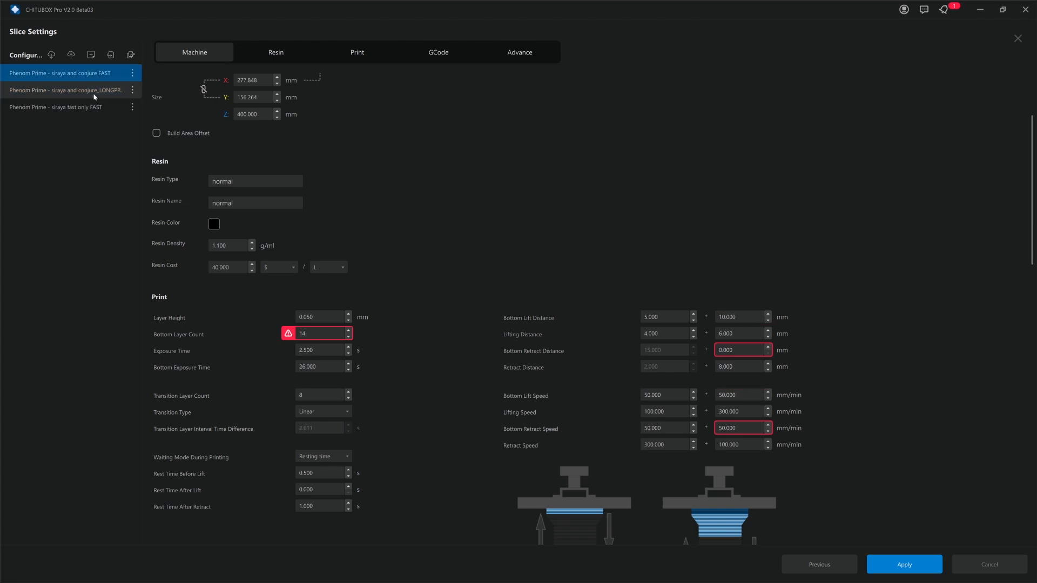
pyautogui.click(94, 95)
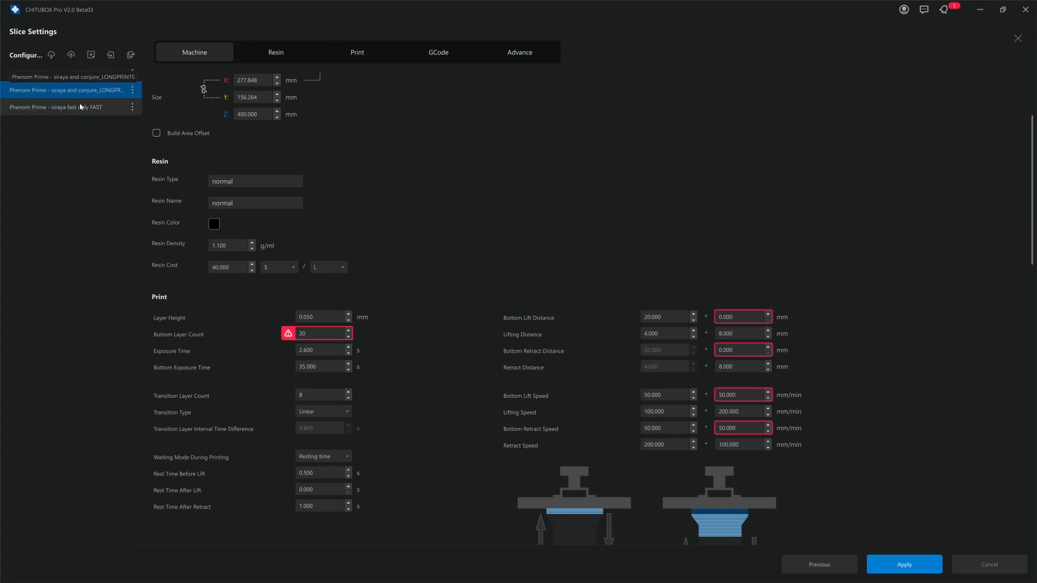
pyautogui.click(82, 106)
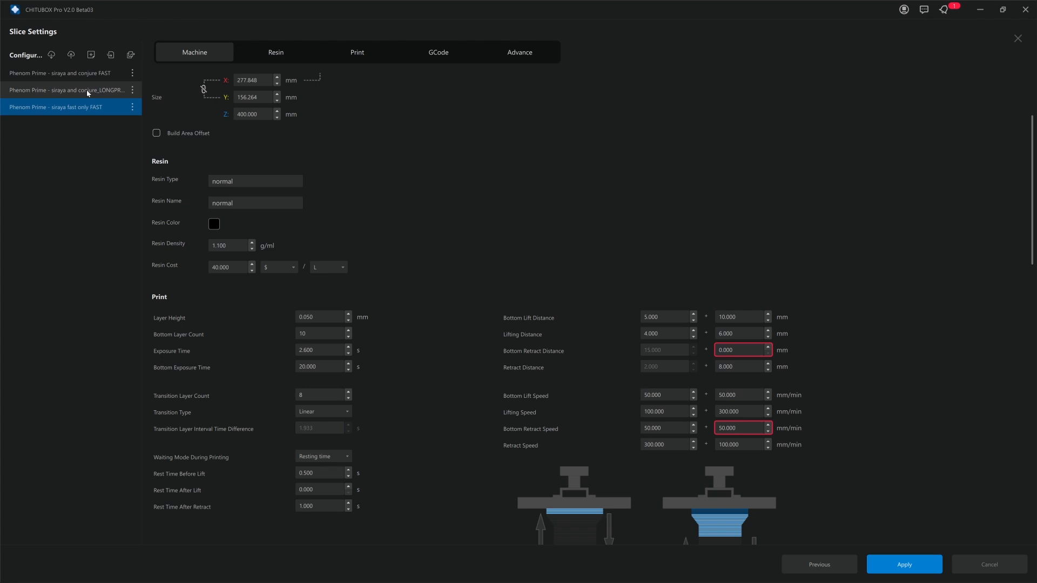
pyautogui.click(86, 89)
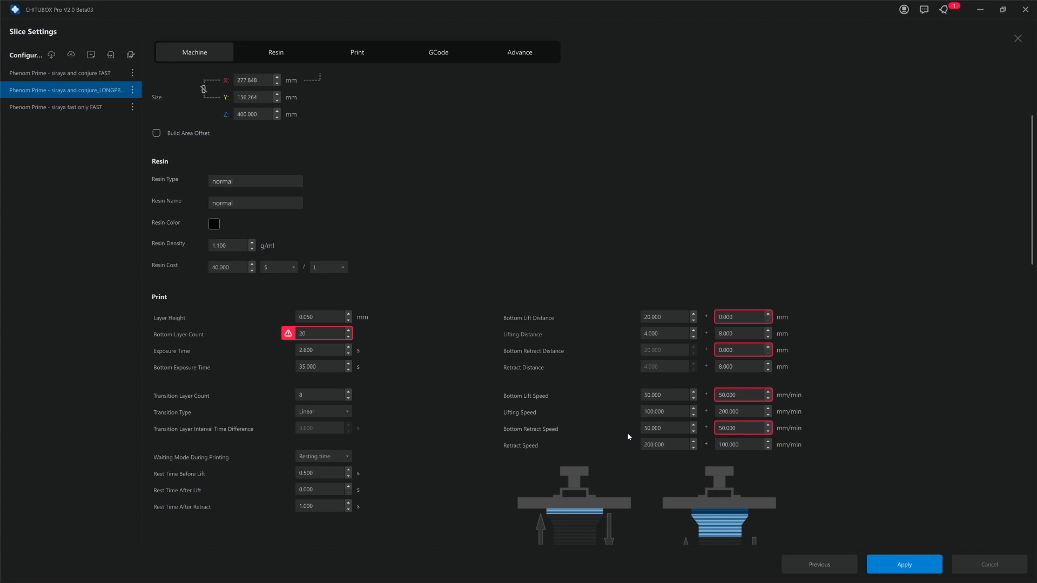
# Switch to CHITUBOX Pro 1.4 and show the LONGPRINTS profile's print settings in an enlarged window for comparison.
pyautogui.click(977, 10)
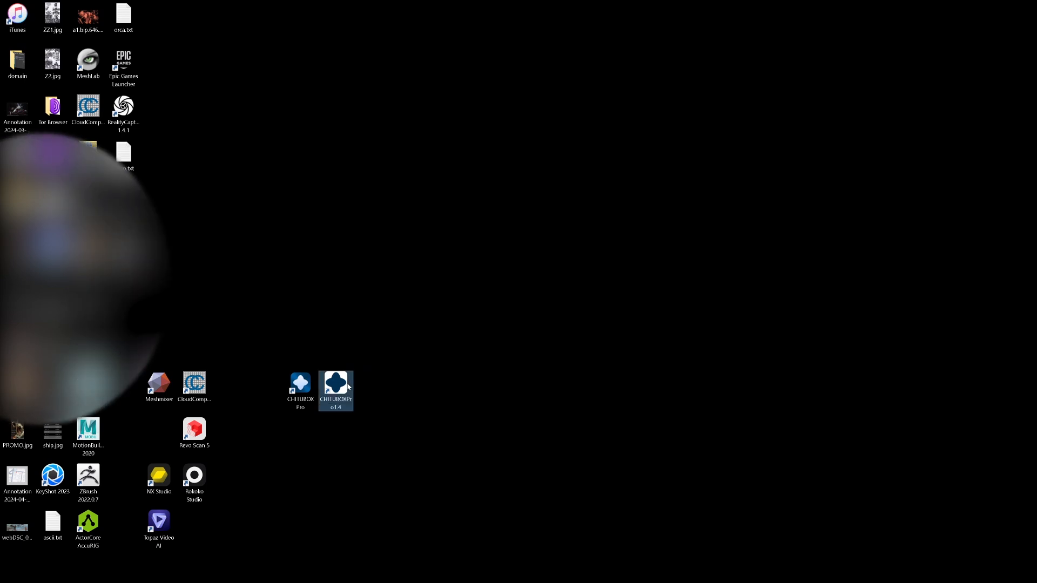
pyautogui.doubleClick(300, 383)
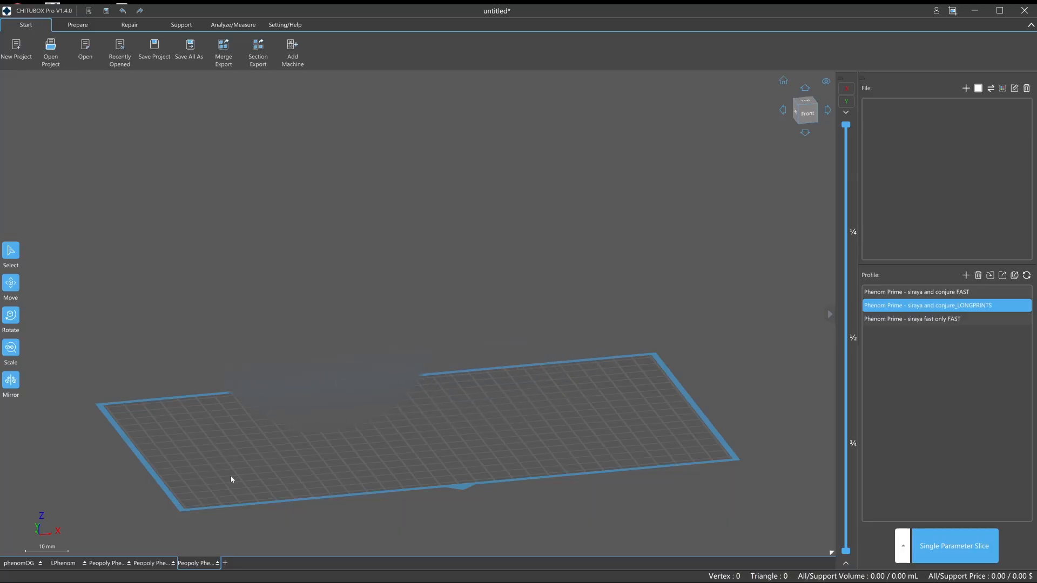
pyautogui.doubleClick(943, 310)
pyautogui.click(541, 209)
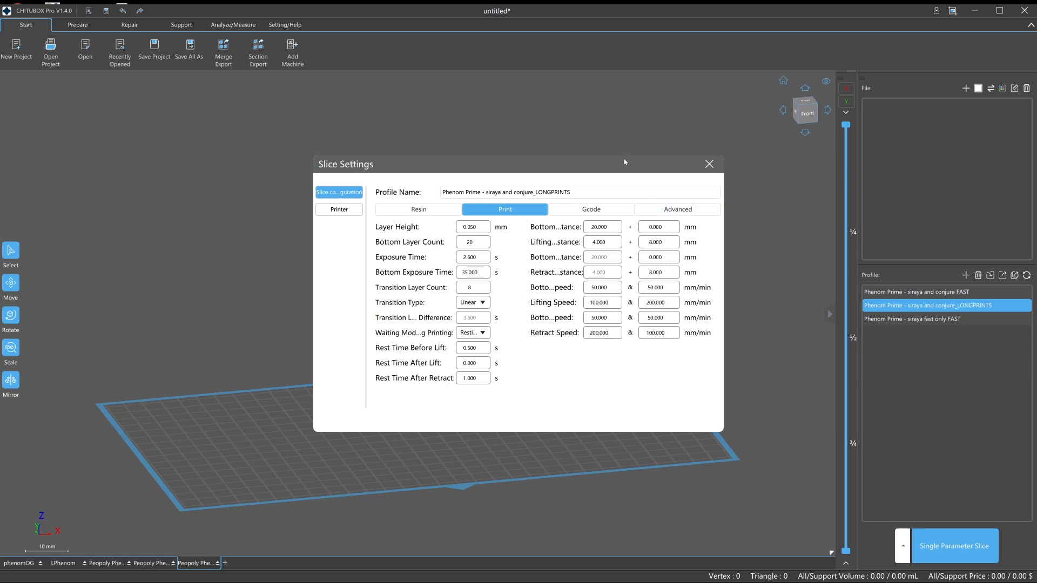
pyautogui.moveTo(624, 162); pyautogui.dragTo(439, 86)
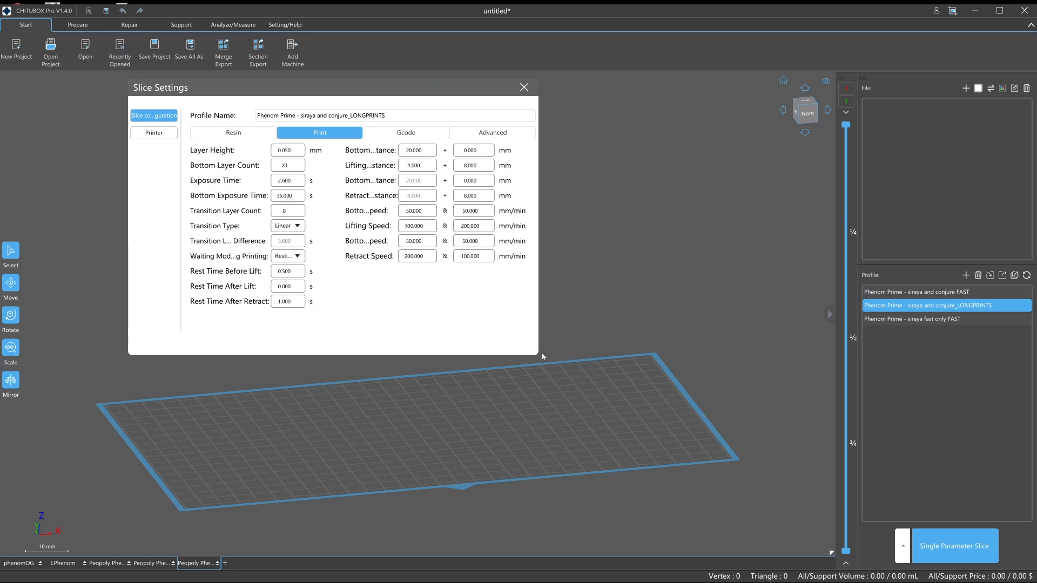
pyautogui.moveTo(540, 357); pyautogui.dragTo(712, 385)
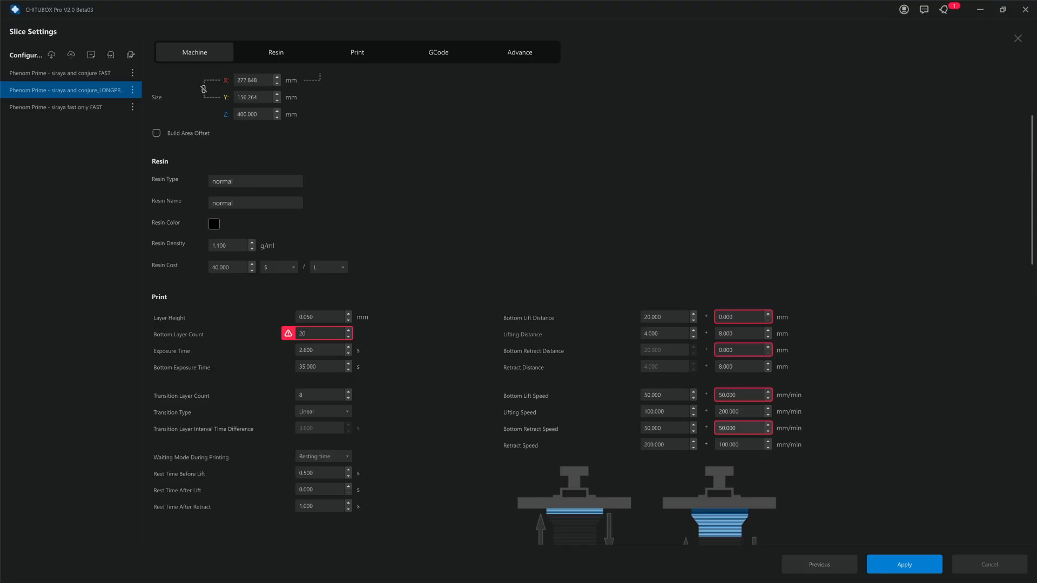
# Back in CHITUBOX Pro 2.0, set the LONGPRINTS profile's second-stage Bottom Retract Speed and Bottom Lift Speed to 0 mm/min.
pyautogui.click(713, 427)
pyautogui.moveTo(736, 428); pyautogui.dragTo(706, 436)
pyautogui.write('0')
pyautogui.moveTo(755, 394); pyautogui.dragTo(708, 398)
pyautogui.write('0')
pyautogui.press('Return')
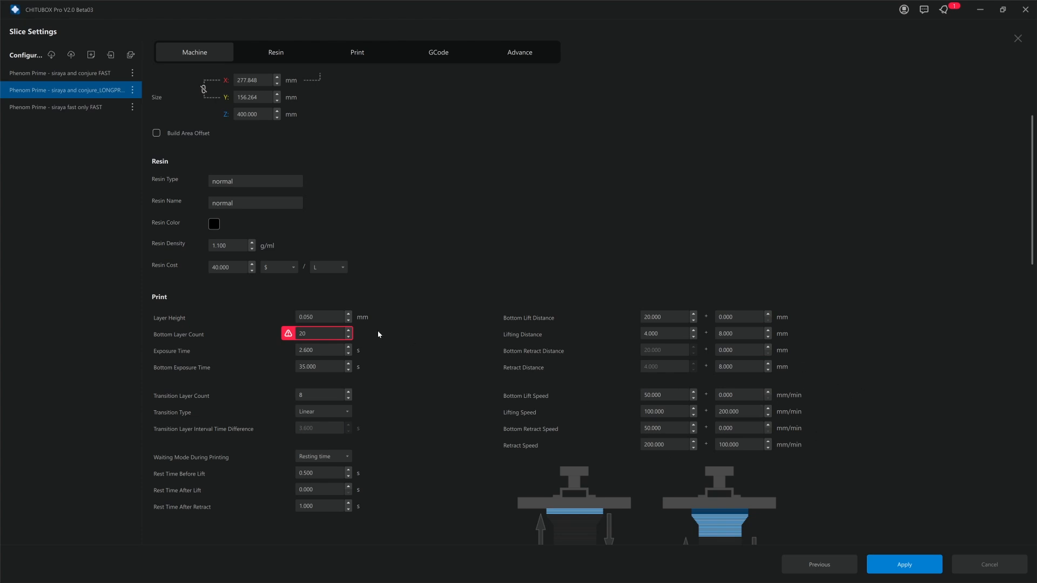
pyautogui.scroll(-1, 414, 329)
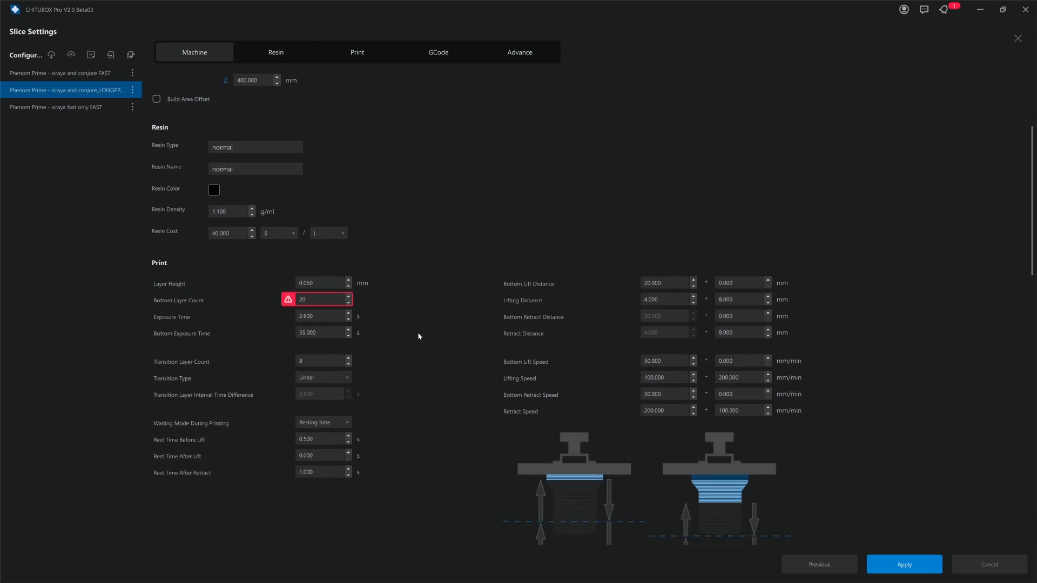
pyautogui.scroll(5, 417, 332)
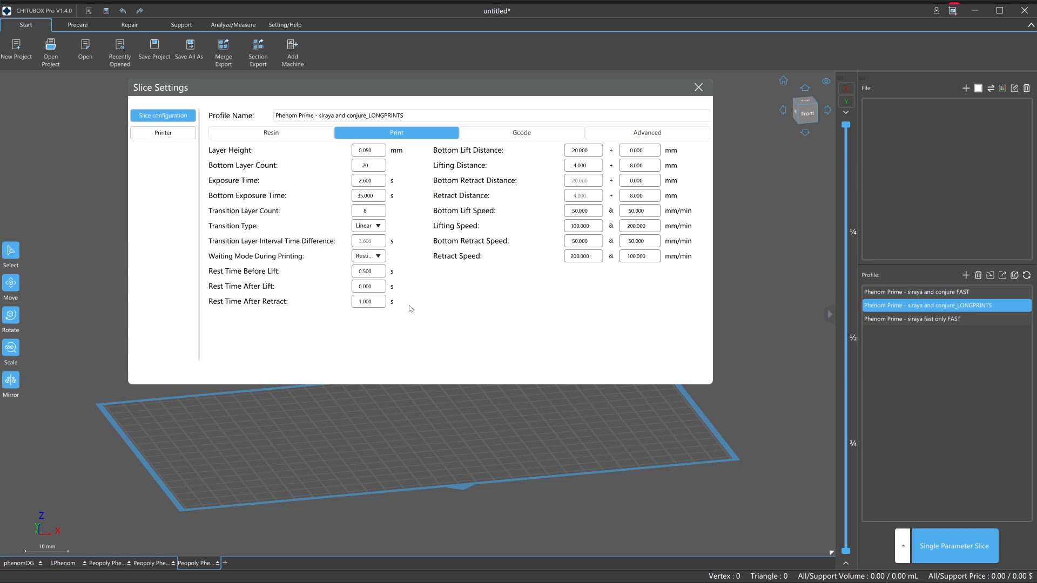
# In CHITUBOX Pro 1.4, review the LONGPRINTS profile's resin and print settings and the printer's resolution and size.
pyautogui.click(281, 138)
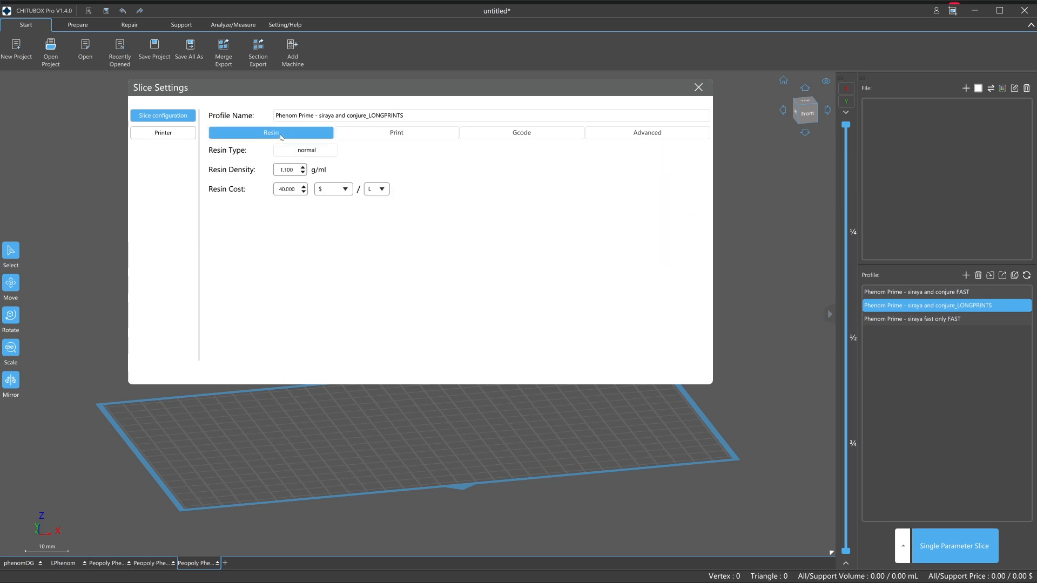
pyautogui.click(396, 134)
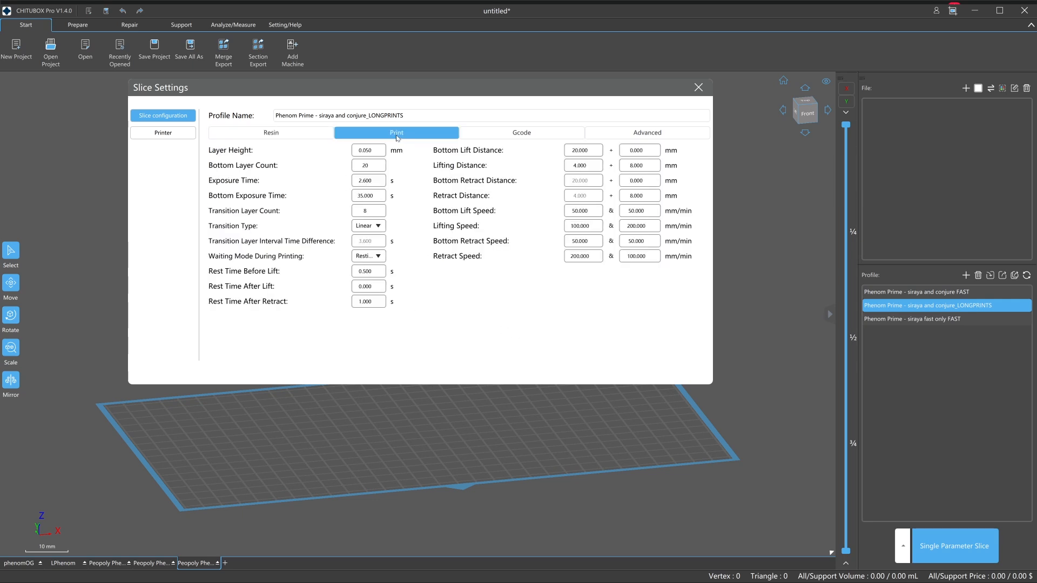
pyautogui.click(164, 133)
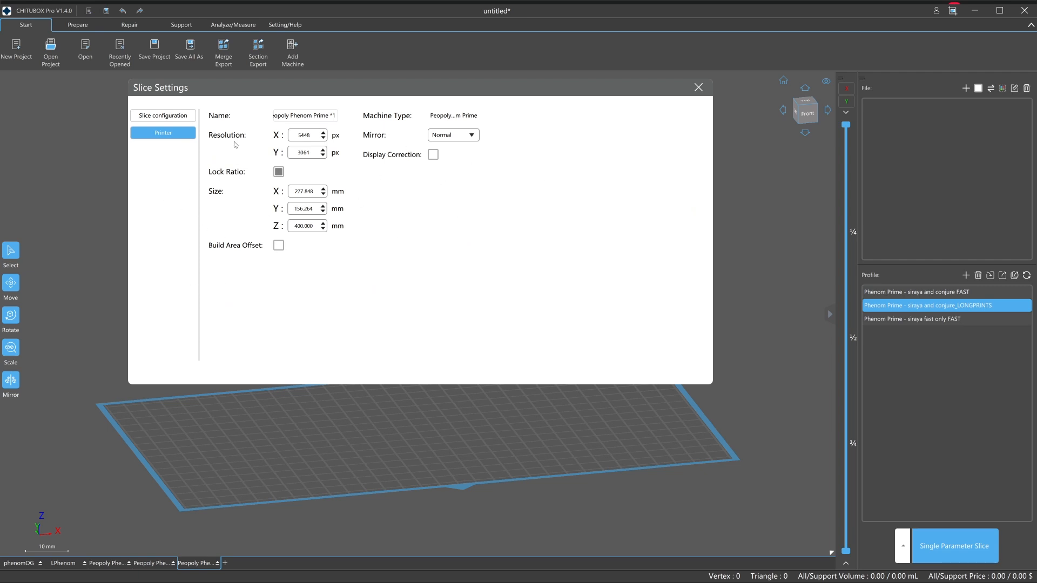
pyautogui.click(176, 116)
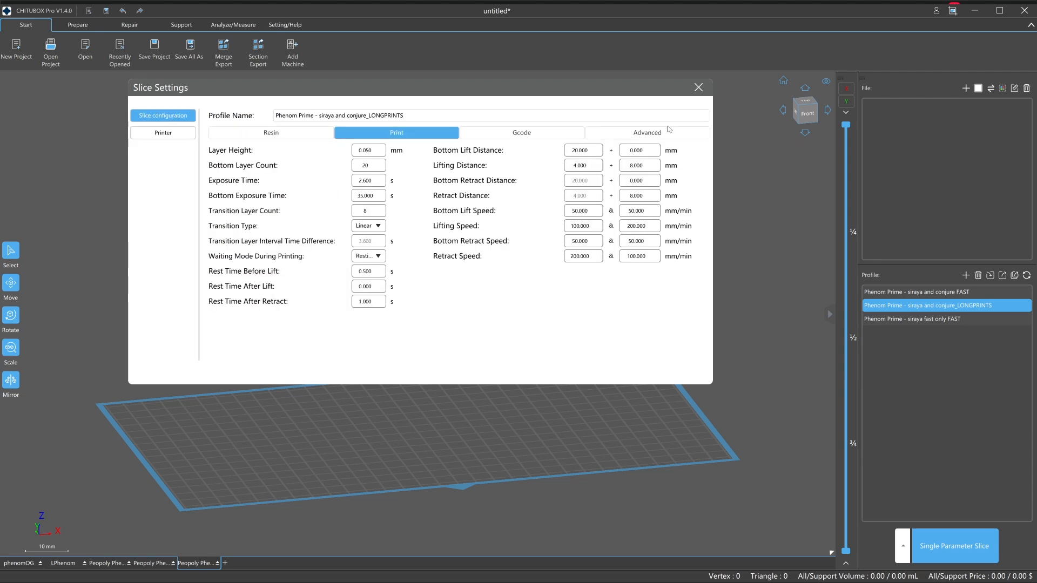
pyautogui.click(172, 138)
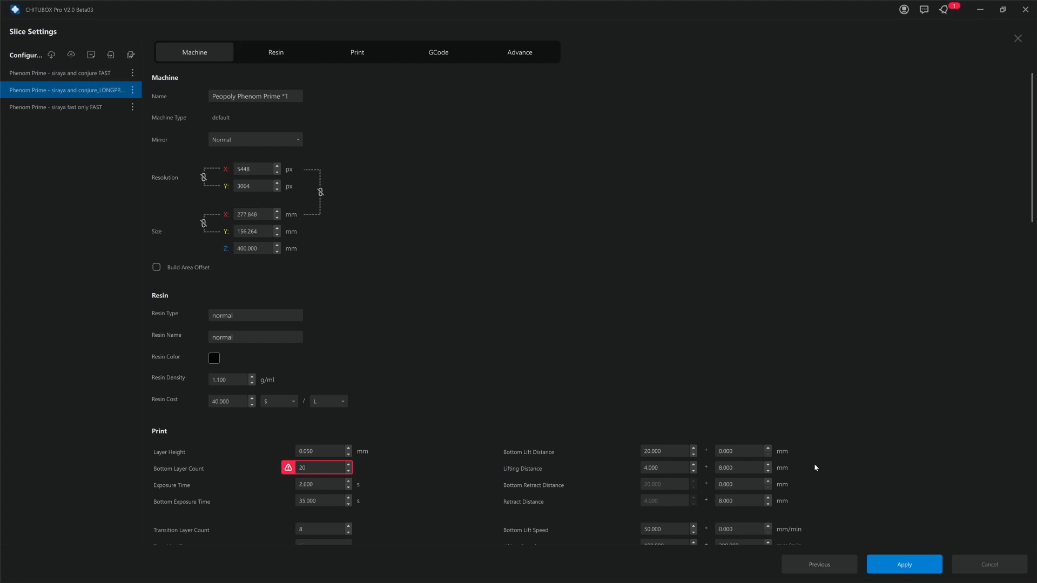
# Back in CHITUBOX Pro 2.0, recheck the LONGPRINTS profile's values, apply the slice settings, and dismiss the start-up window.
pyautogui.click(73, 75)
pyautogui.click(81, 95)
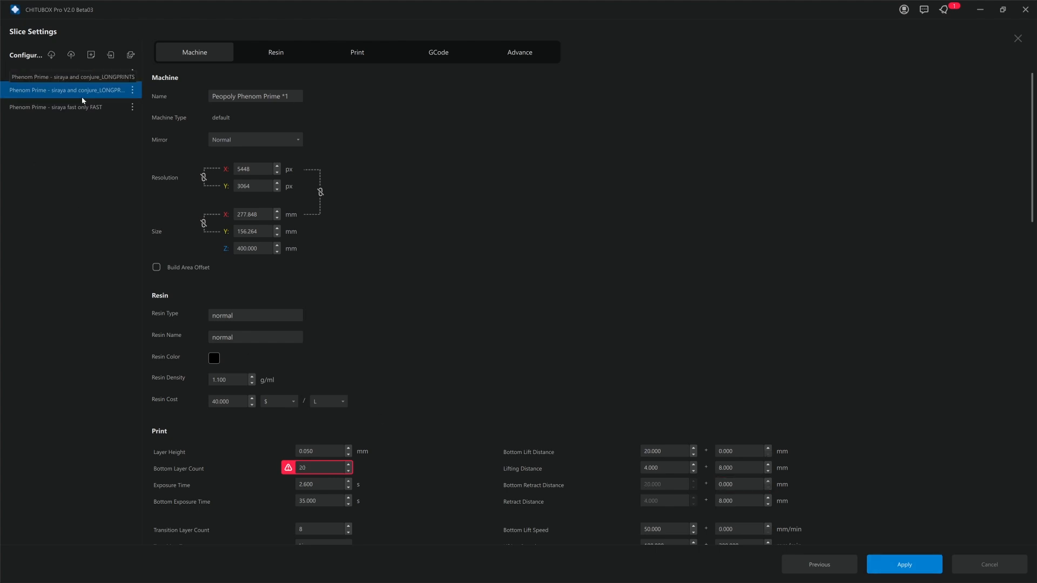
pyautogui.scroll(-5, 544, 287)
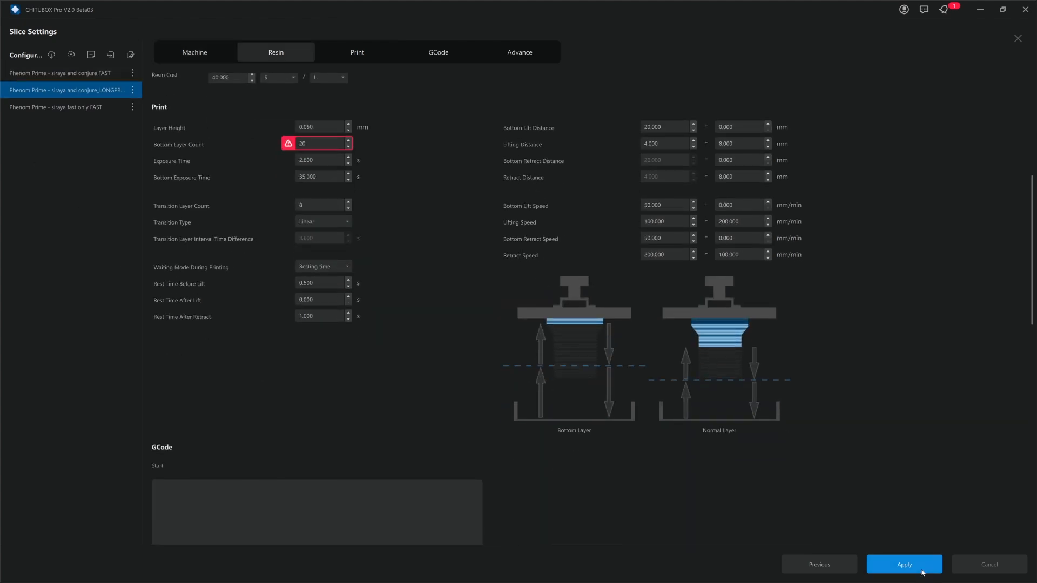
pyautogui.click(921, 570)
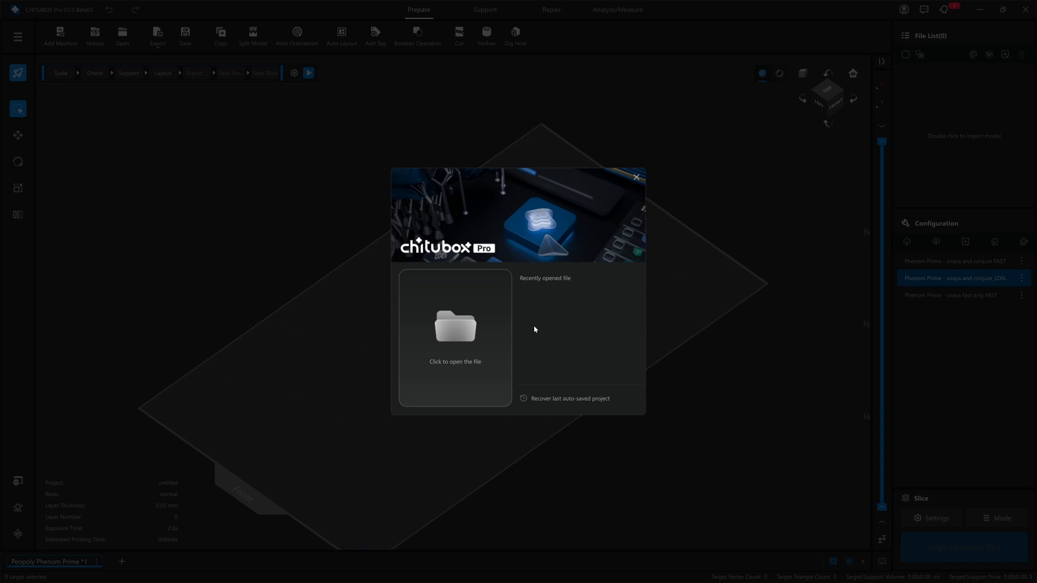
pyautogui.click(634, 178)
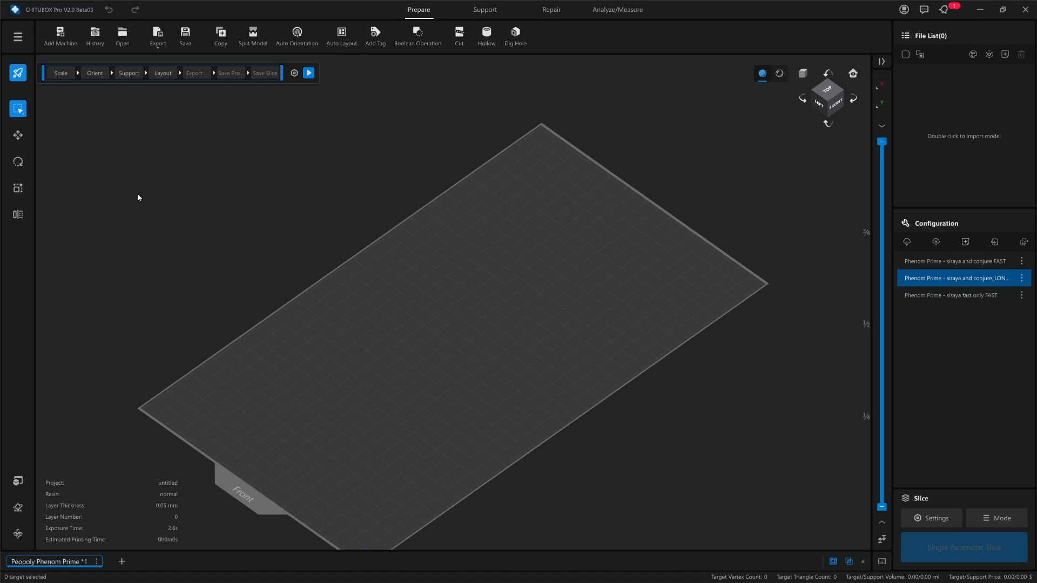
pyautogui.click(17, 38)
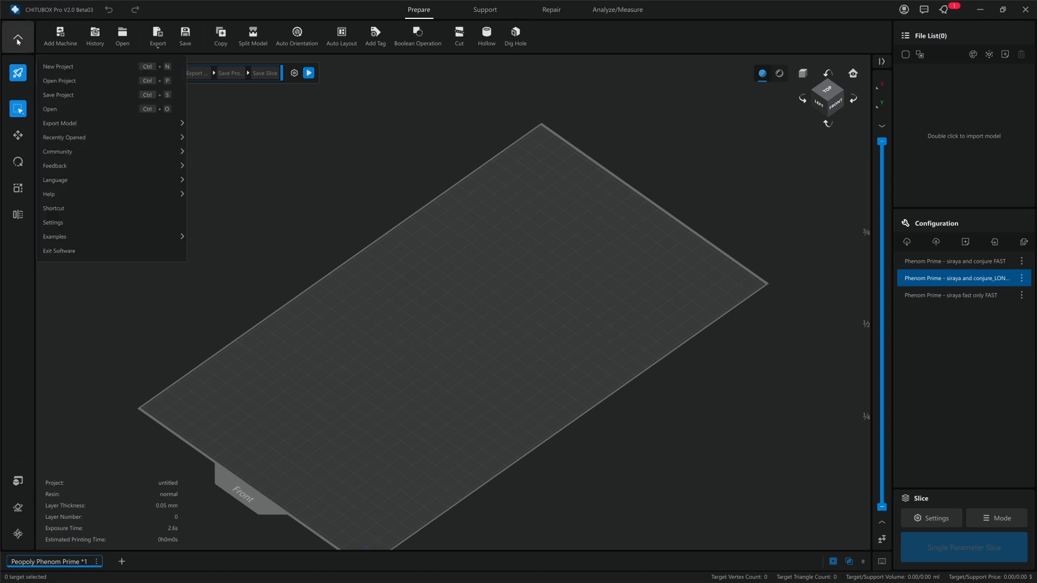
pyautogui.click(17, 40)
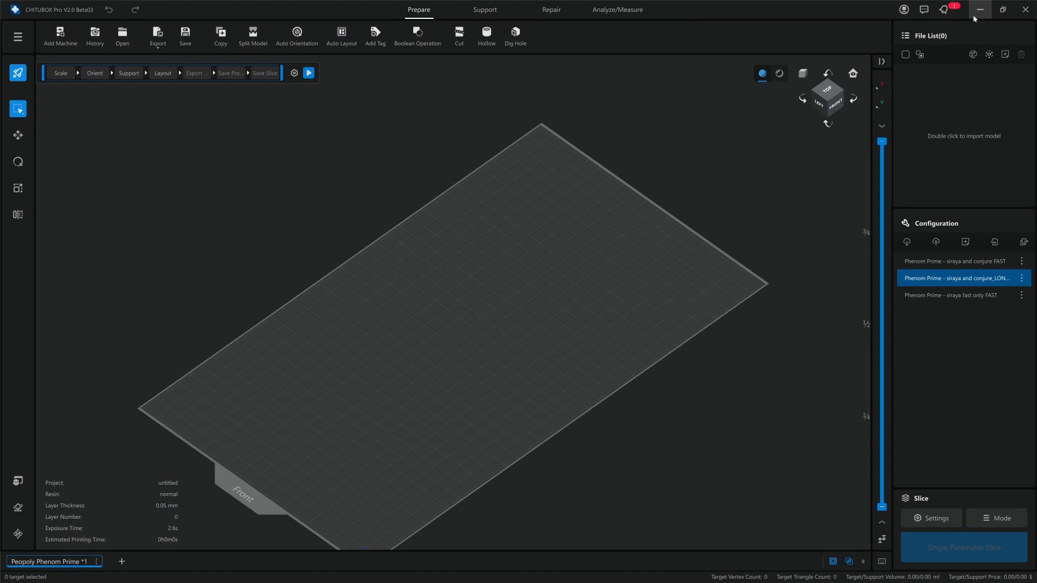
# Exit CHITUBOX Pro 2.0, close the slice settings in CHITUBOX Pro 1.4, and minimise that version.
pyautogui.click(1026, 9)
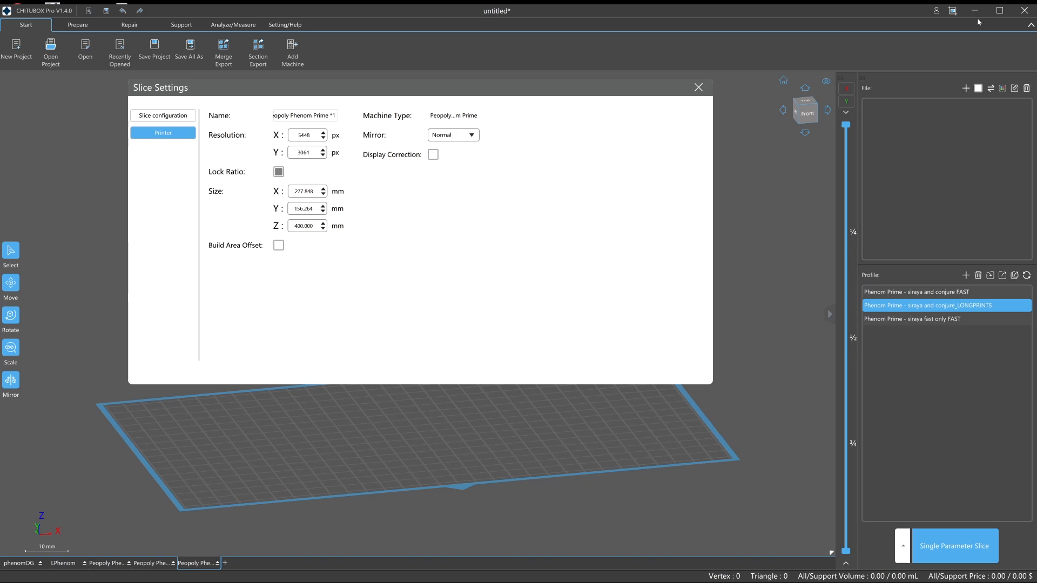
pyautogui.click(698, 87)
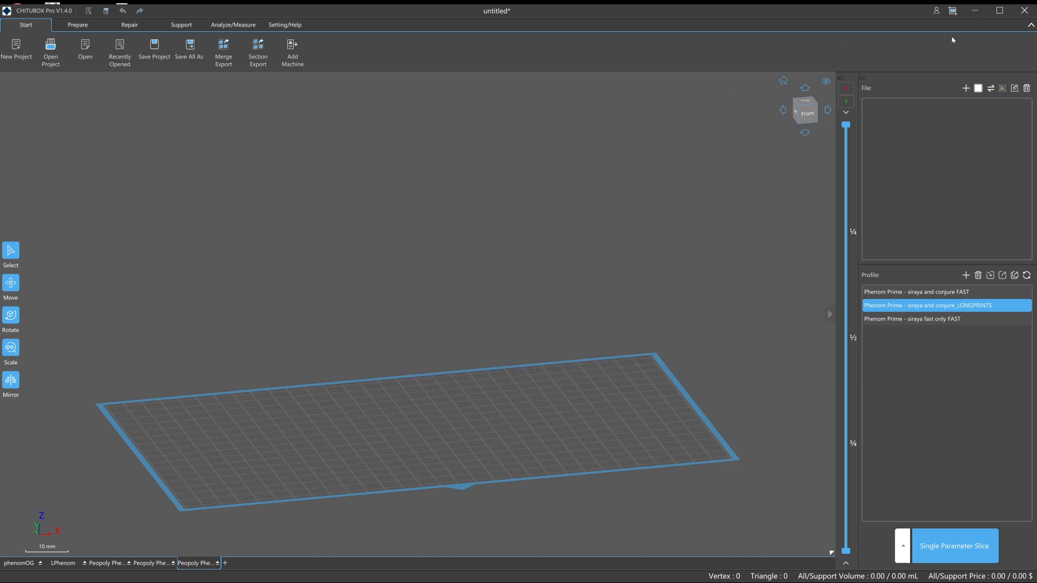
pyautogui.click(979, 11)
# Relaunch CHITUBOX Pro 2.0, dismiss its start-up window and notification, and get the version 1.4 window out of the way.
pyautogui.doubleClick(301, 384)
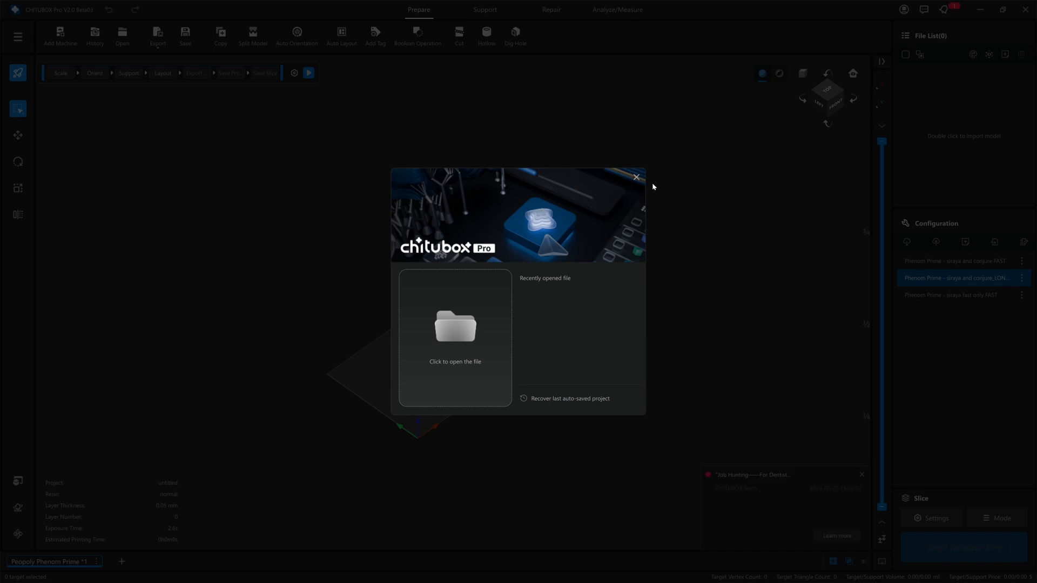
pyautogui.click(636, 177)
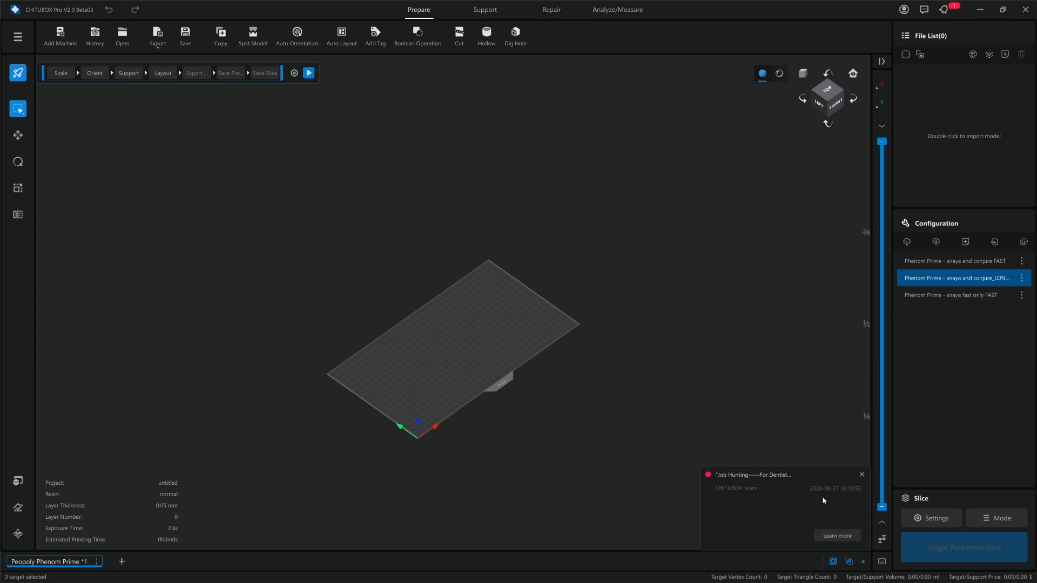
pyautogui.click(861, 475)
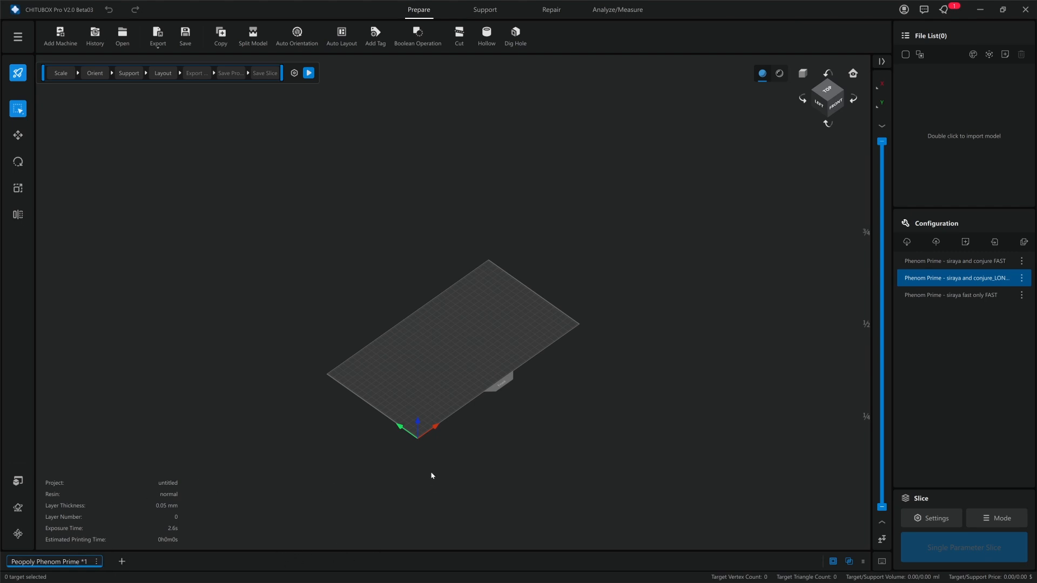
pyautogui.hotkey('alt', 'Tab')
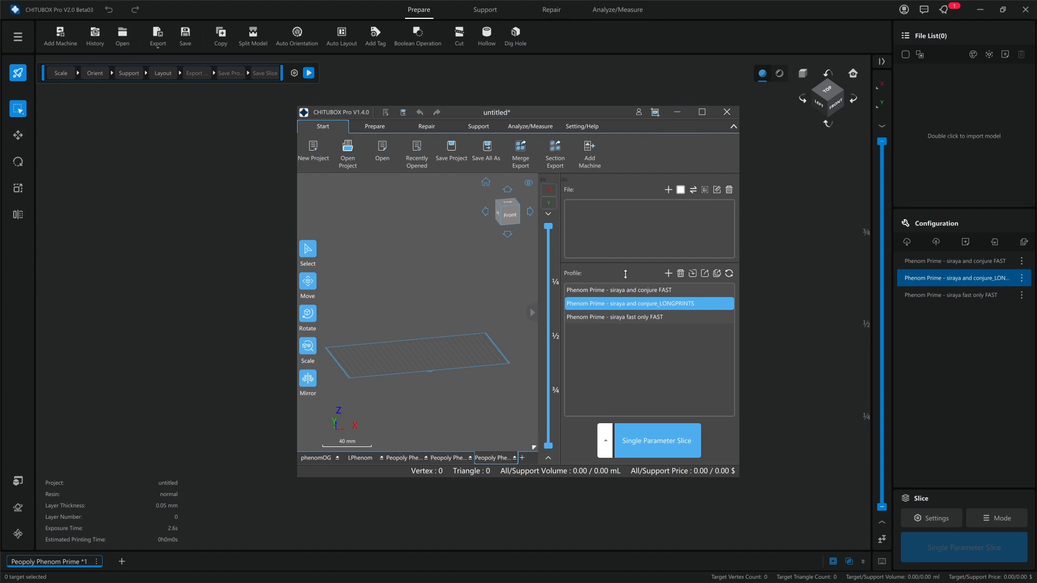
pyautogui.click(677, 112)
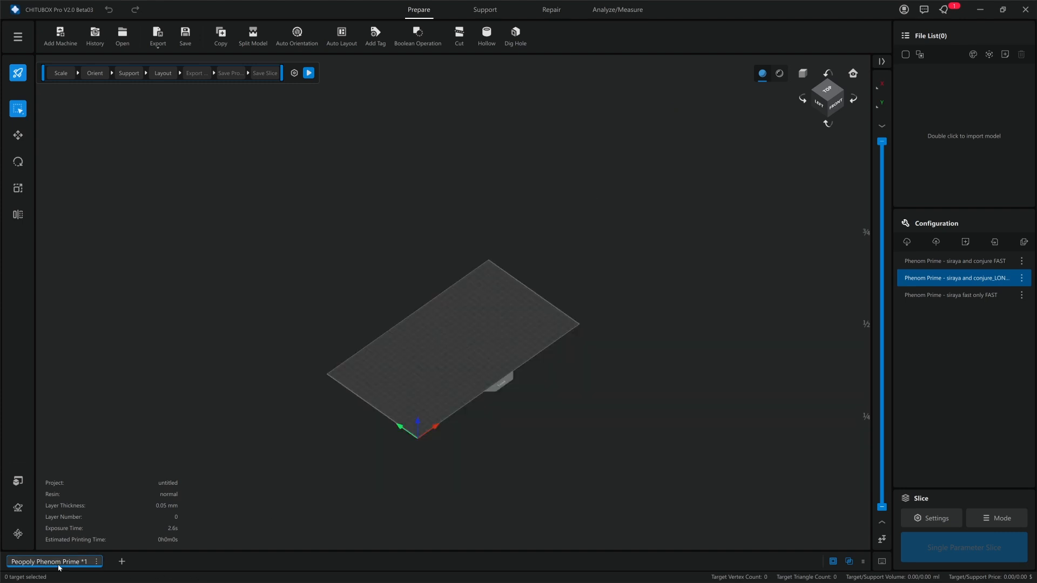
# Add the built-in Peopoly Phenom Prime as a second printer from the Peopoly brand list and continue to its slice settings.
pyautogui.click(122, 562)
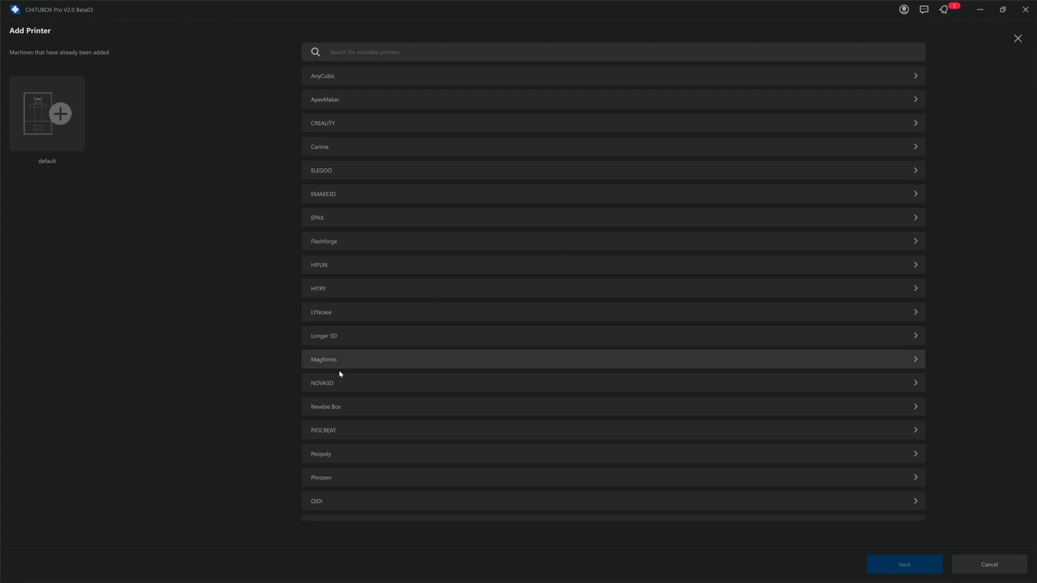
pyautogui.click(313, 454)
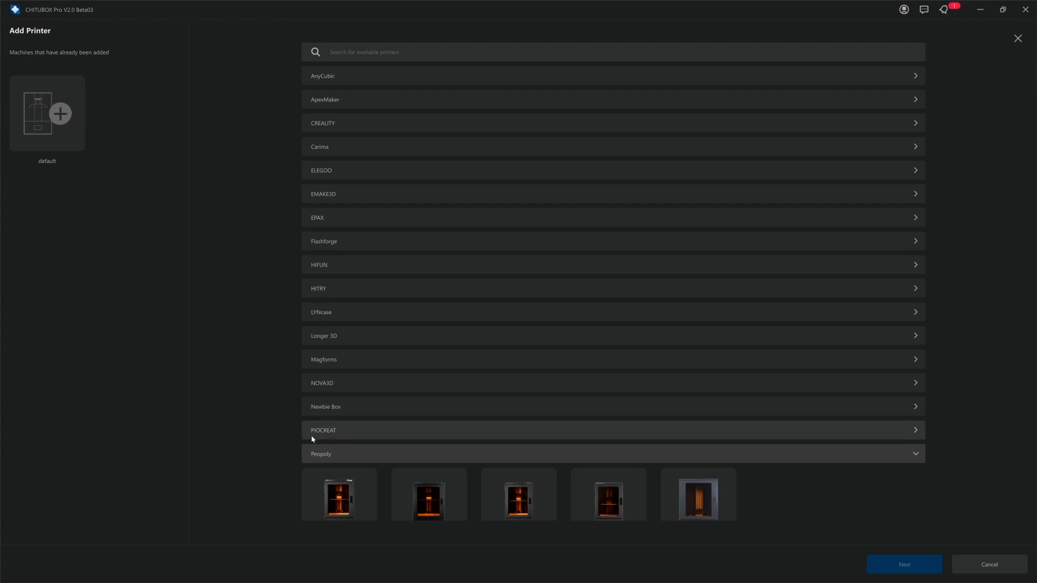
pyautogui.scroll(-4, 410, 436)
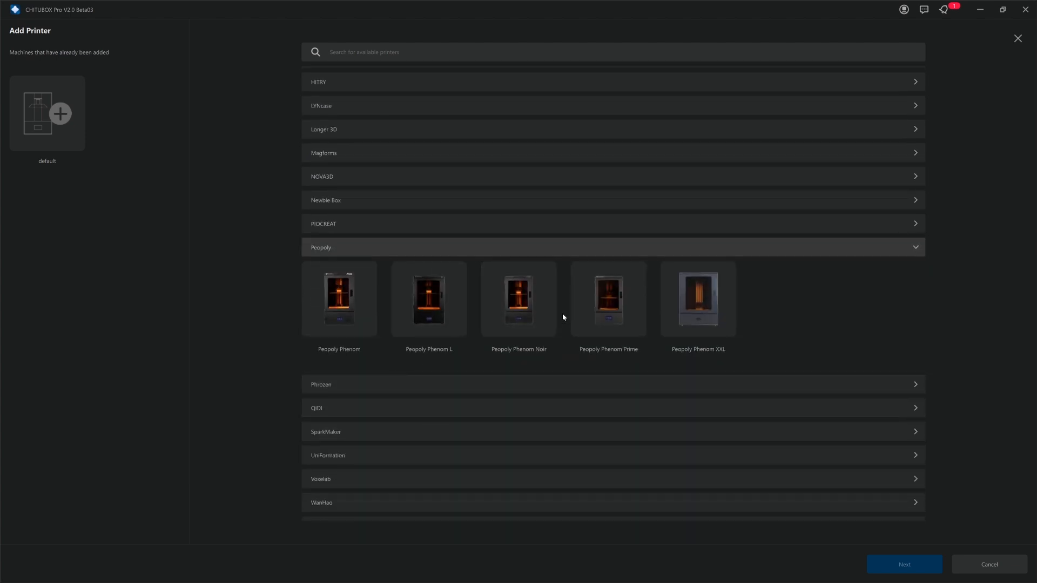
pyautogui.click(615, 309)
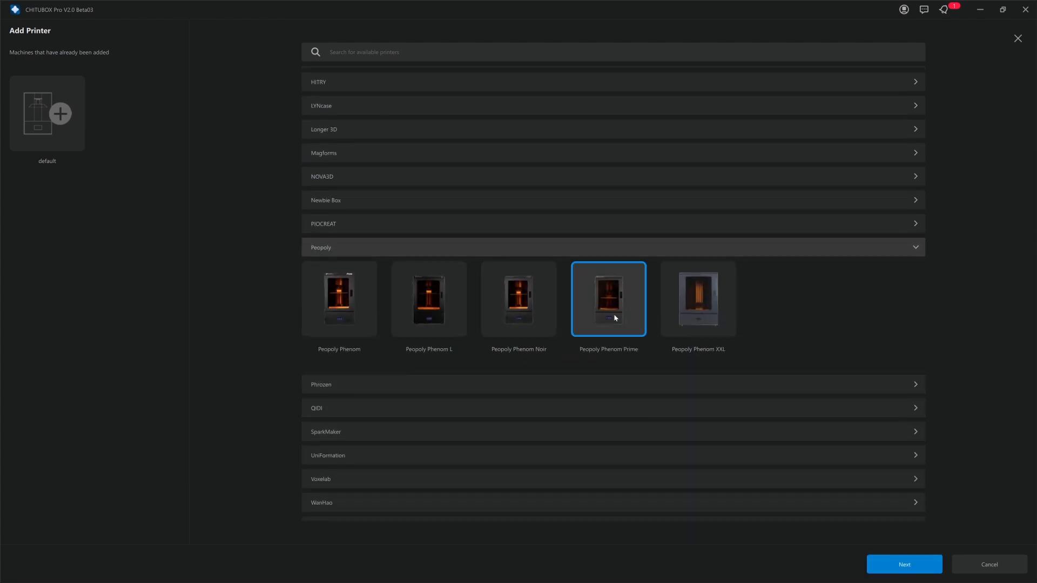
pyautogui.click(894, 569)
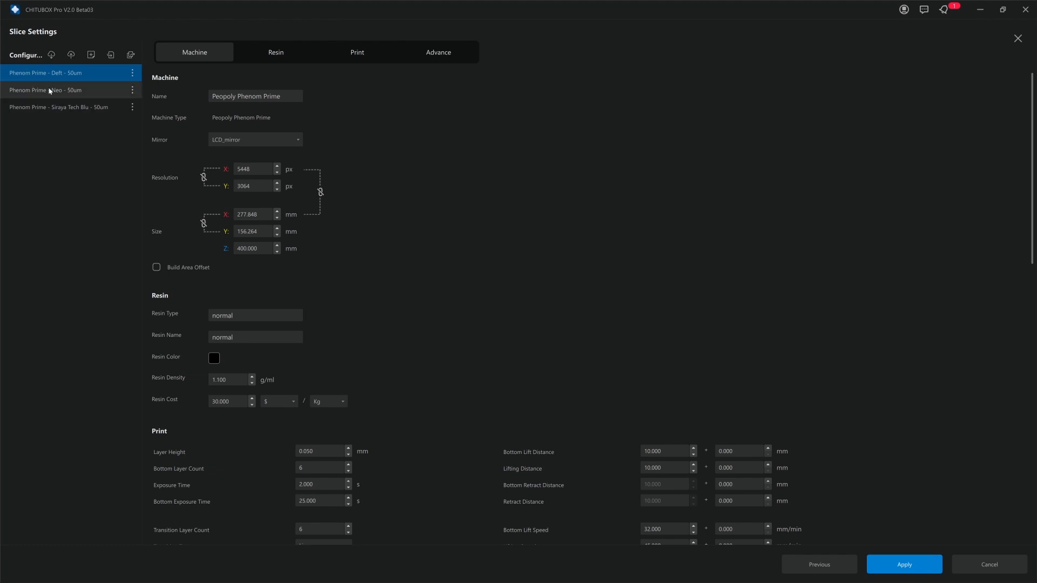
# Rename the added machine to Peopoly Phenom PrimeNEW and apply its settings.
pyautogui.click(271, 96)
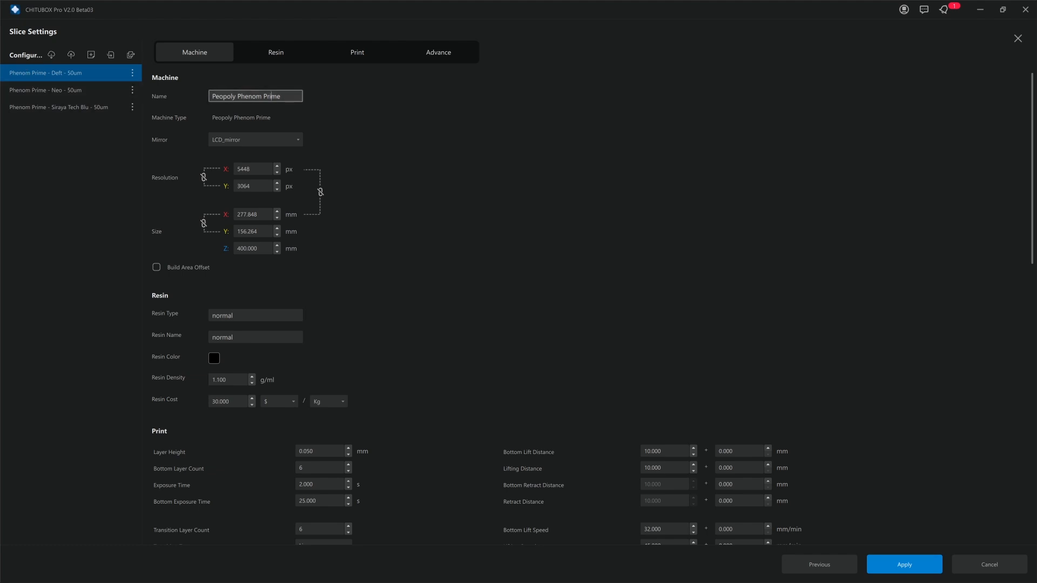
pyautogui.write('NEW')
pyautogui.click(905, 568)
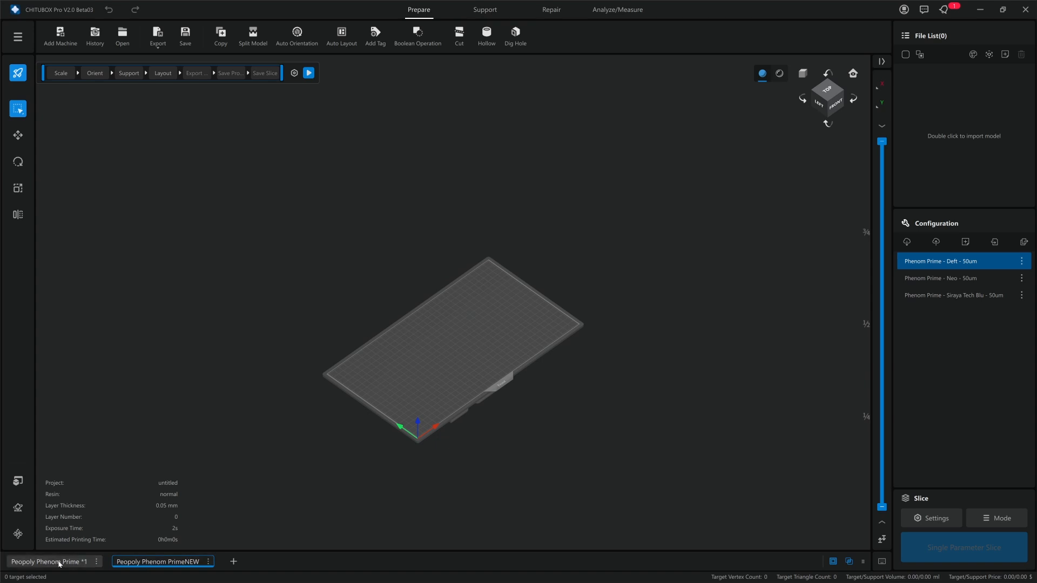
# Compare the build plates and profile lists of Peopoly Phenom Prime *1 and Peopoly Phenom PrimeNEW by alternating between the machines.
pyautogui.click(59, 564)
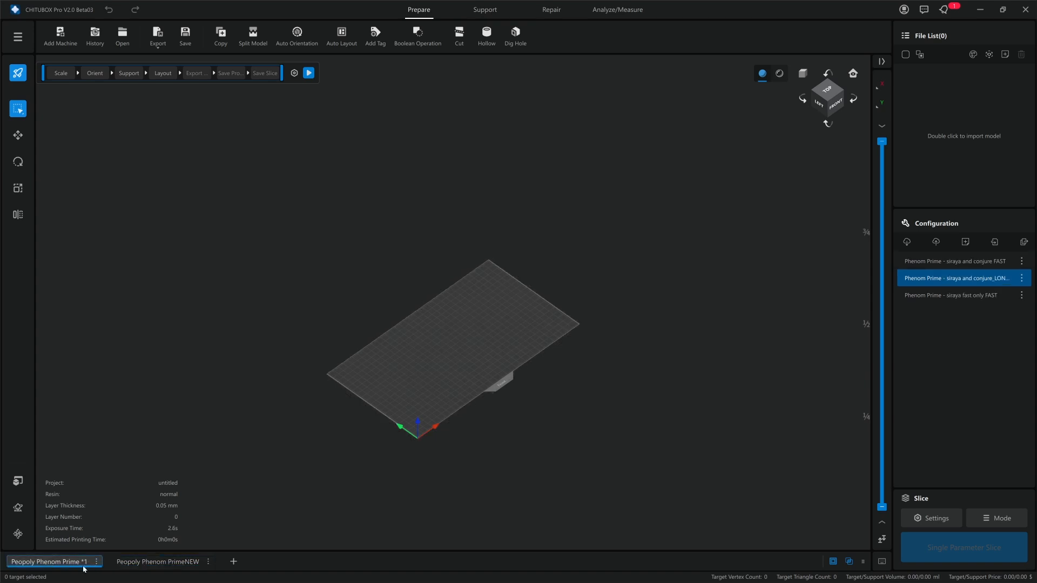
pyautogui.click(96, 563)
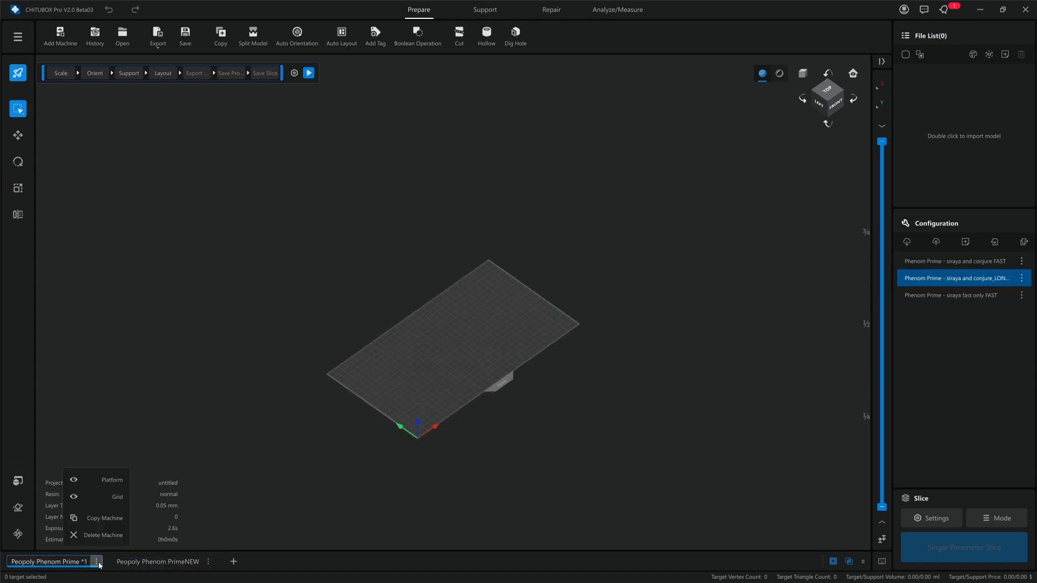
pyautogui.click(48, 563)
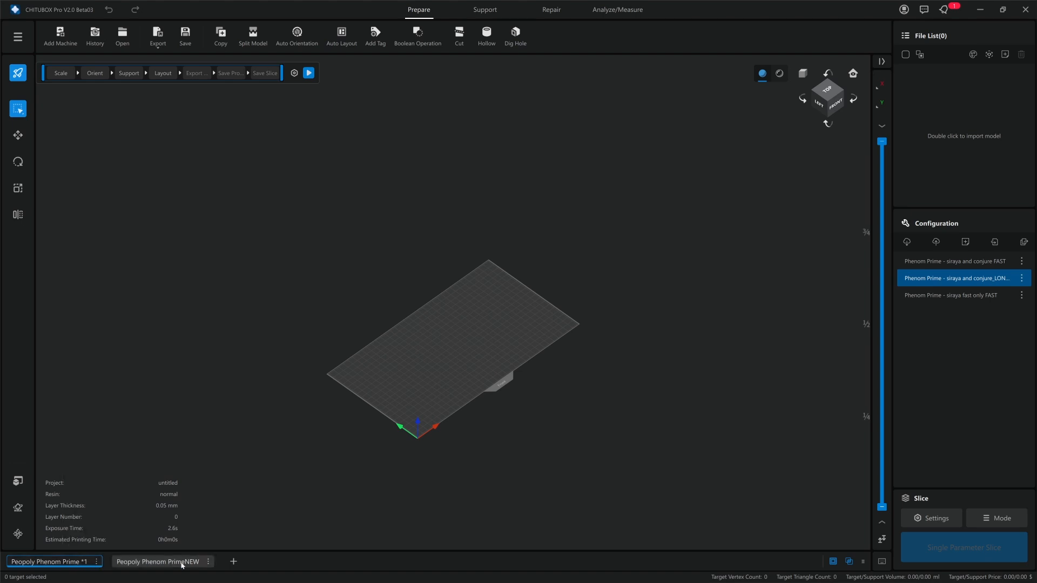
pyautogui.click(182, 563)
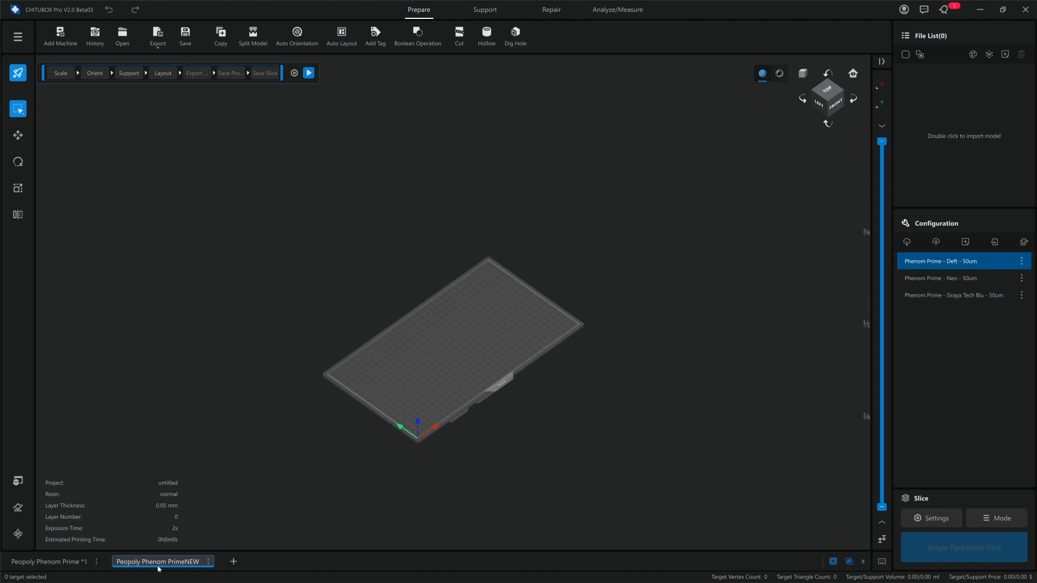
pyautogui.click(71, 563)
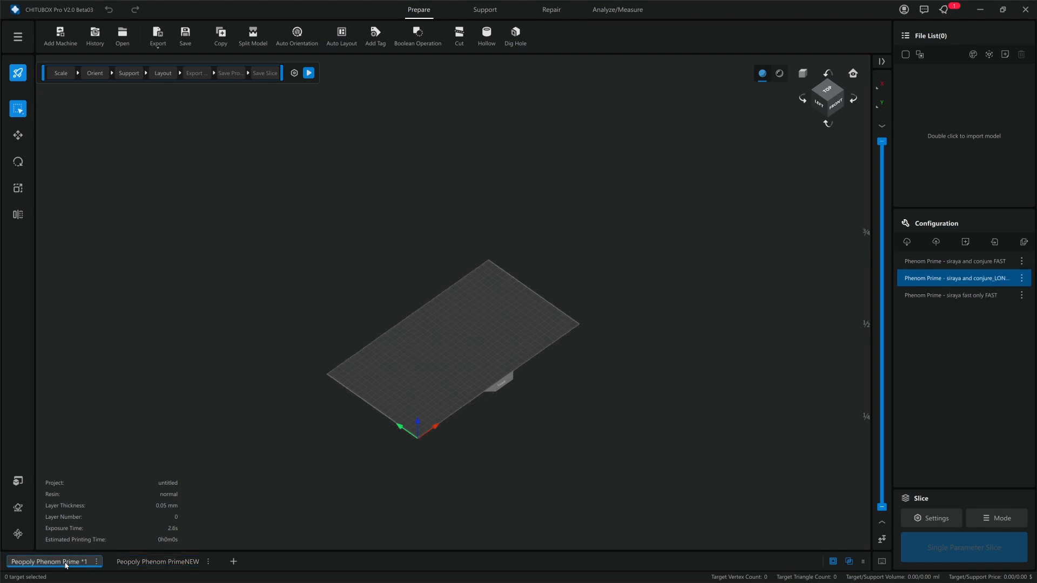
pyautogui.click(159, 563)
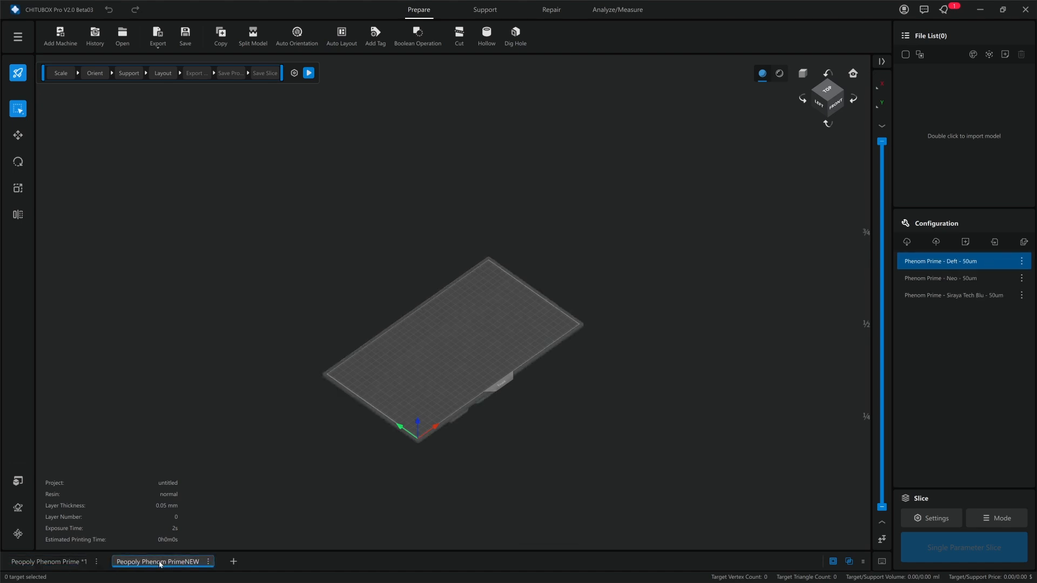
pyautogui.scroll(3, 486, 423)
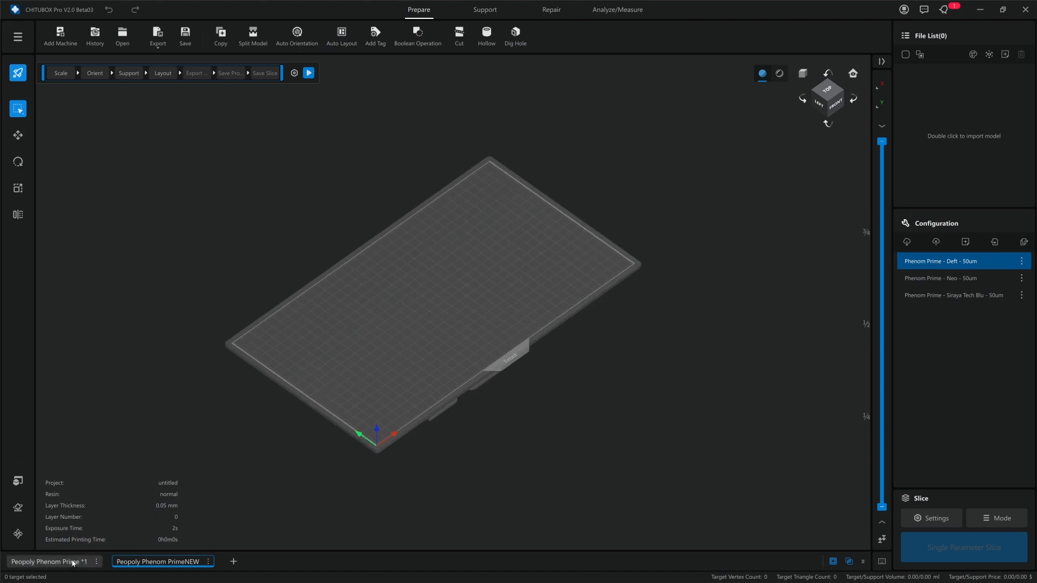
pyautogui.click(73, 563)
pyautogui.click(167, 563)
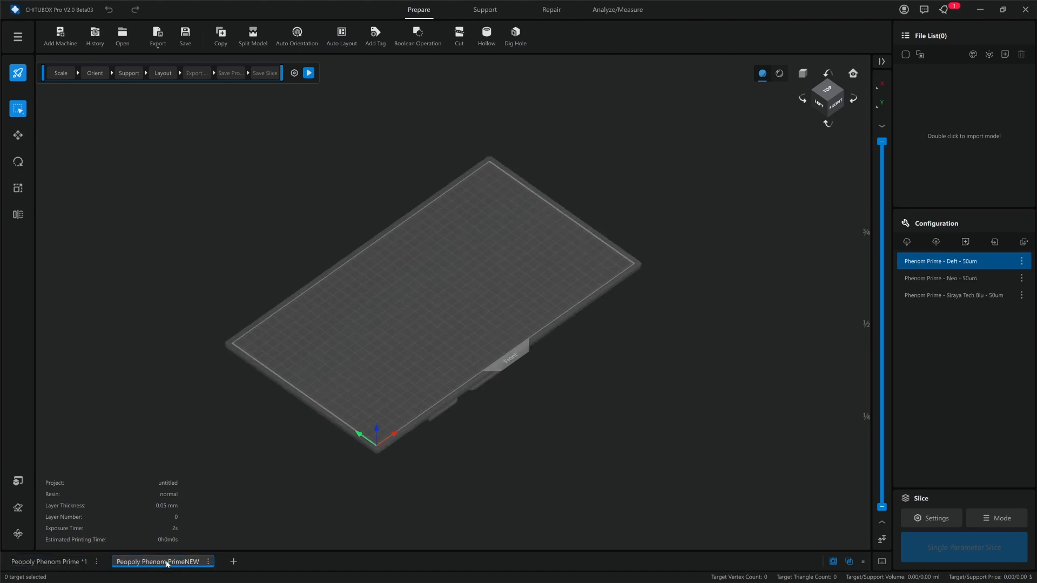
pyautogui.click(69, 562)
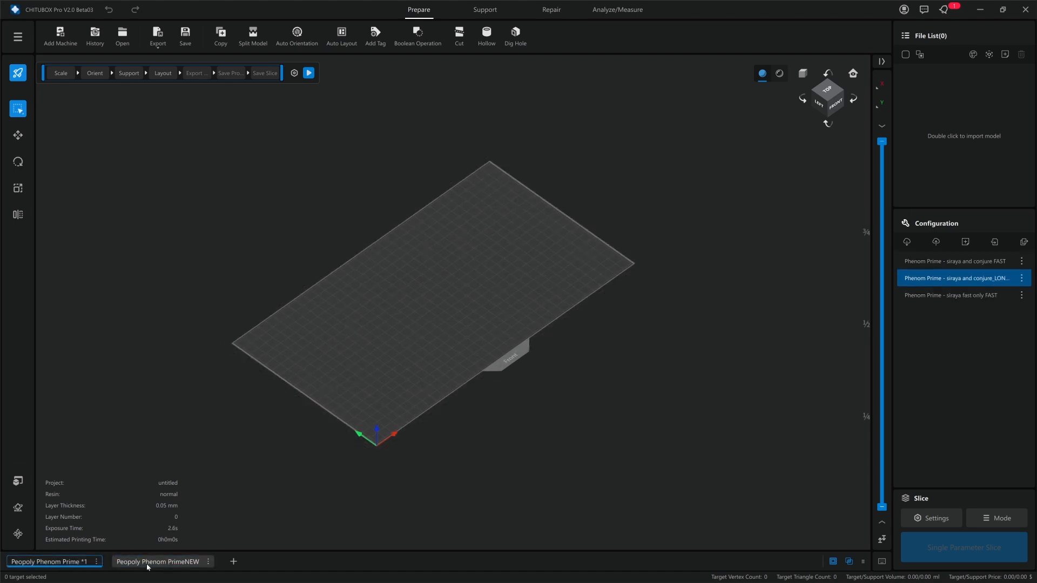
pyautogui.click(147, 562)
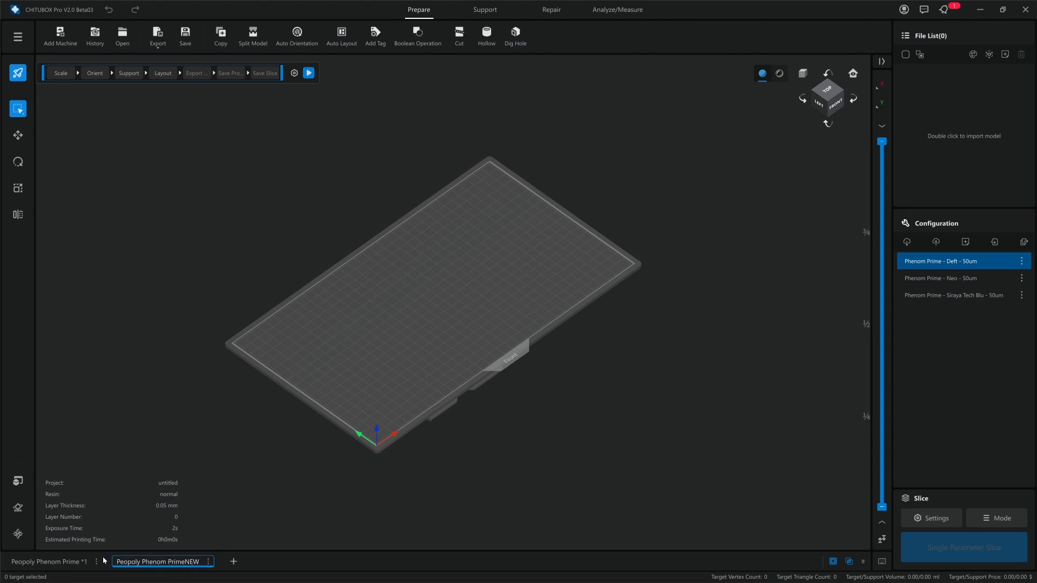
# Inspect the slice settings of the Deft and Neo 50um profiles on Peopoly Phenom PrimeNEW, and close them without changes.
pyautogui.click(69, 563)
pyautogui.click(178, 564)
pyautogui.doubleClick(1002, 266)
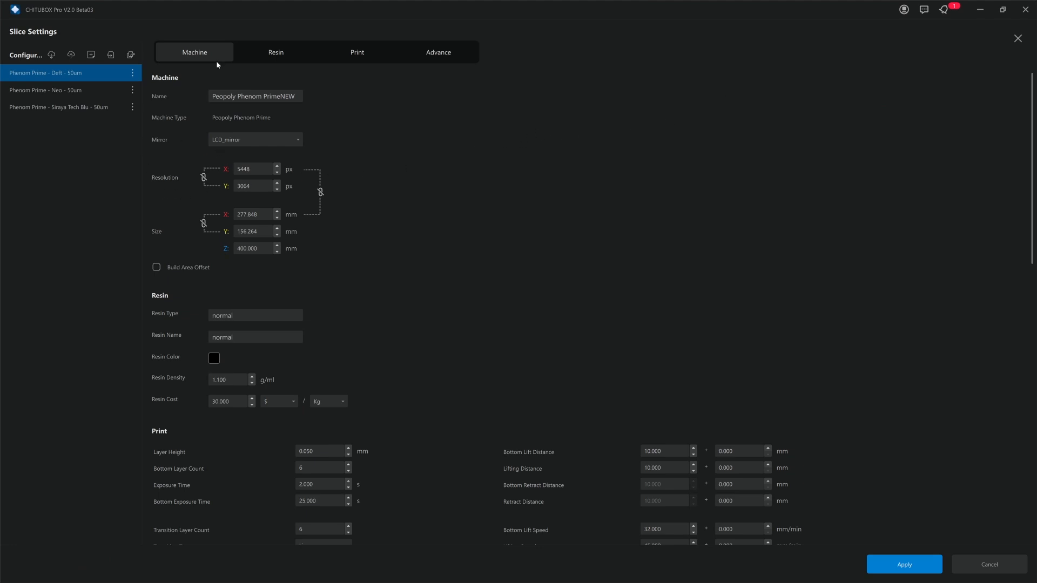
pyautogui.click(83, 91)
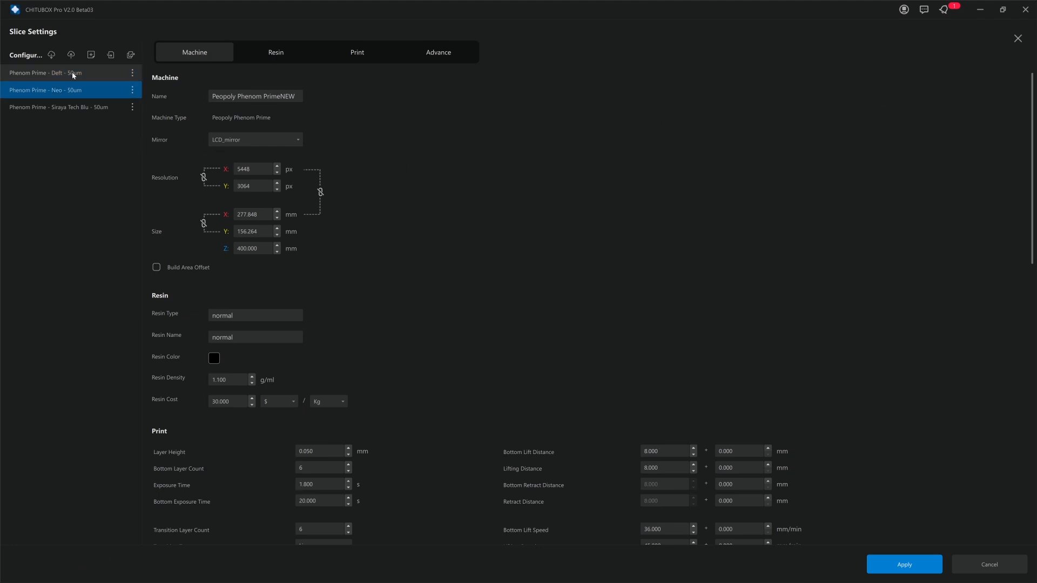
pyautogui.click(71, 73)
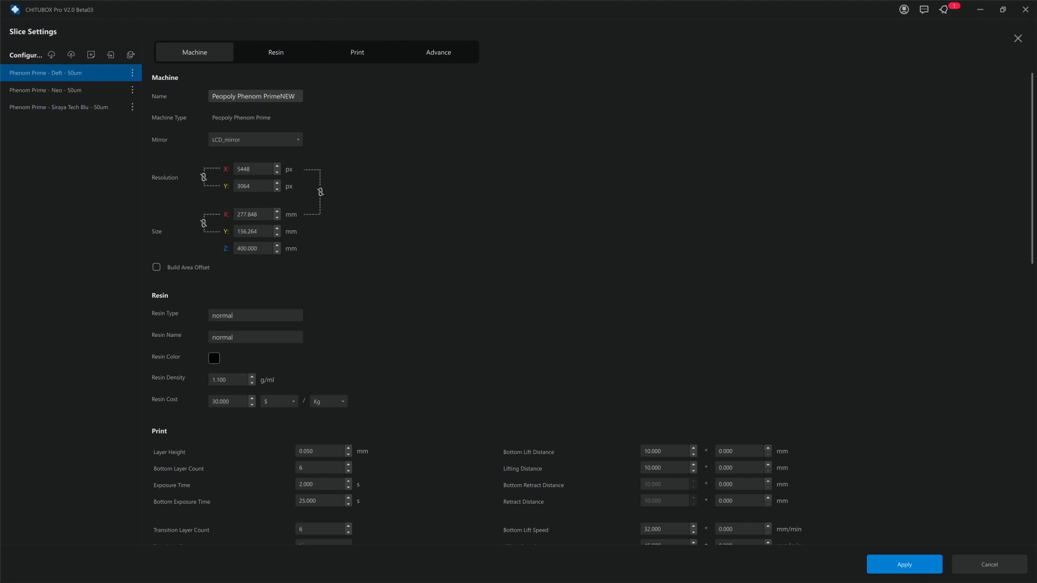
pyautogui.click(1018, 38)
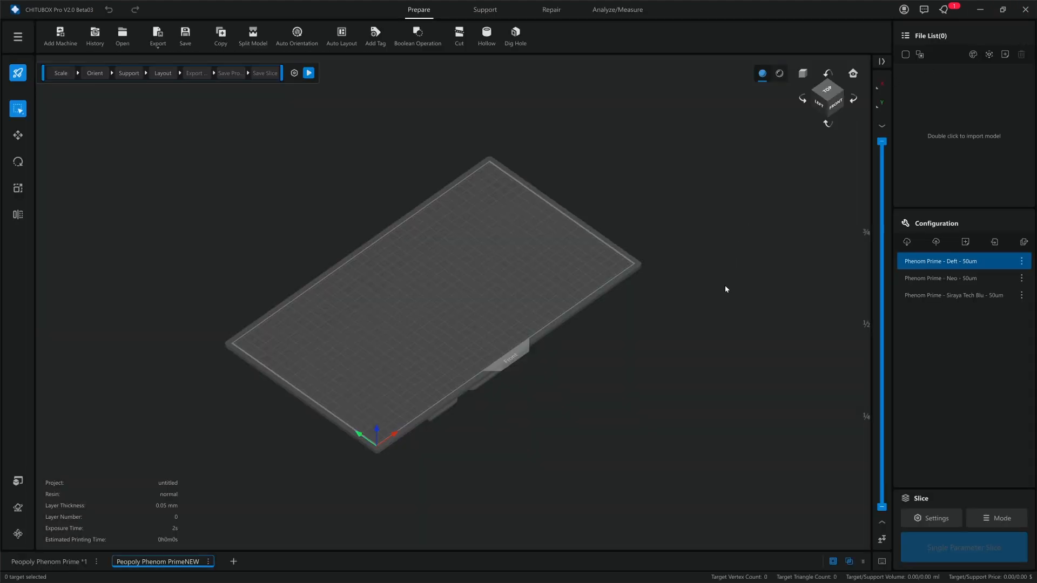
# Rename the Peopoly Phenom Prime *1 machine to Peopoly Phenom Prime OLD through its siraya and conjure FAST profile and apply the settings.
pyautogui.click(62, 561)
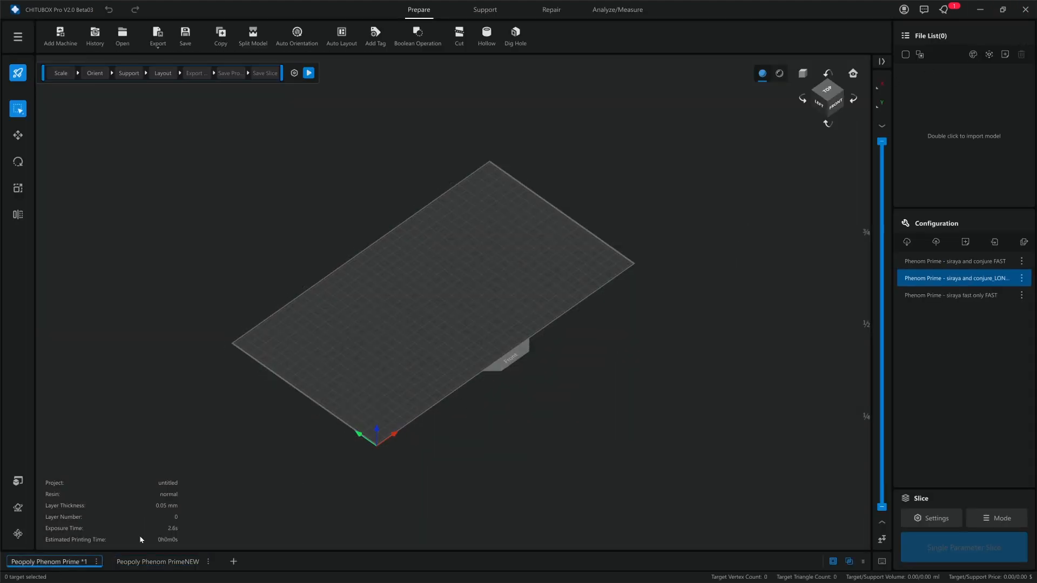
pyautogui.click(926, 264)
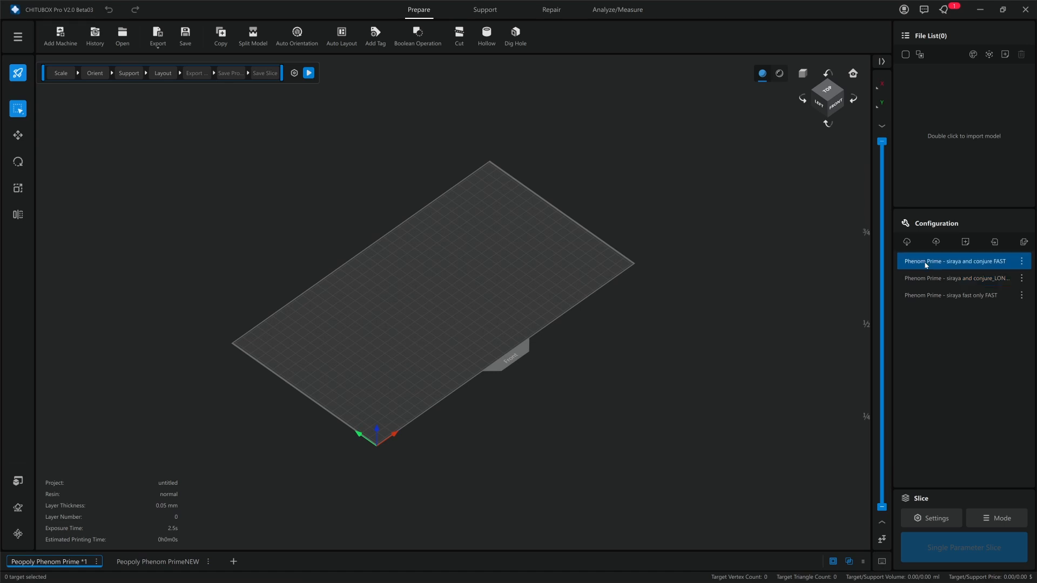
pyautogui.doubleClick(925, 265)
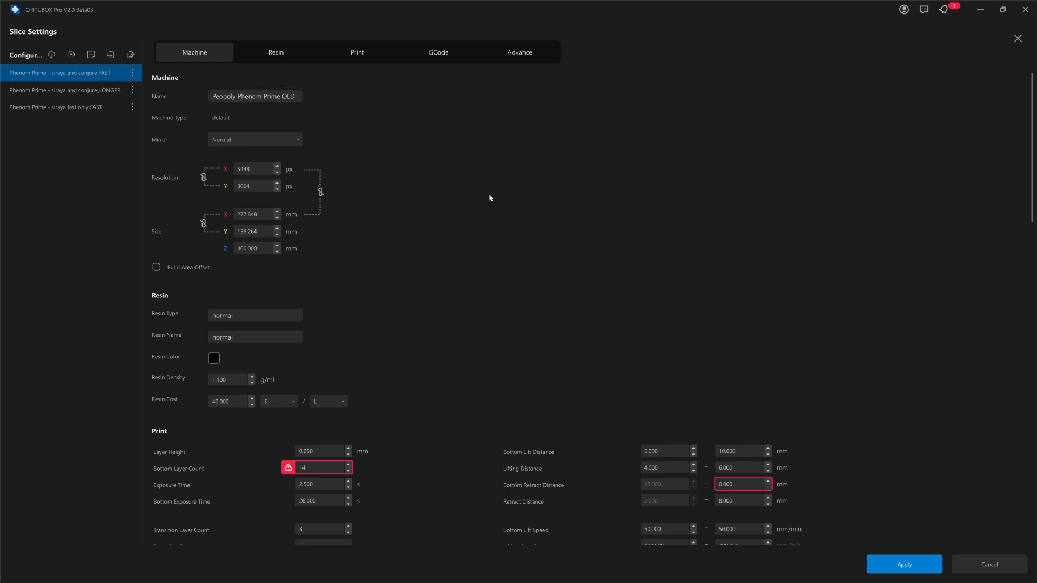
pyautogui.click(905, 564)
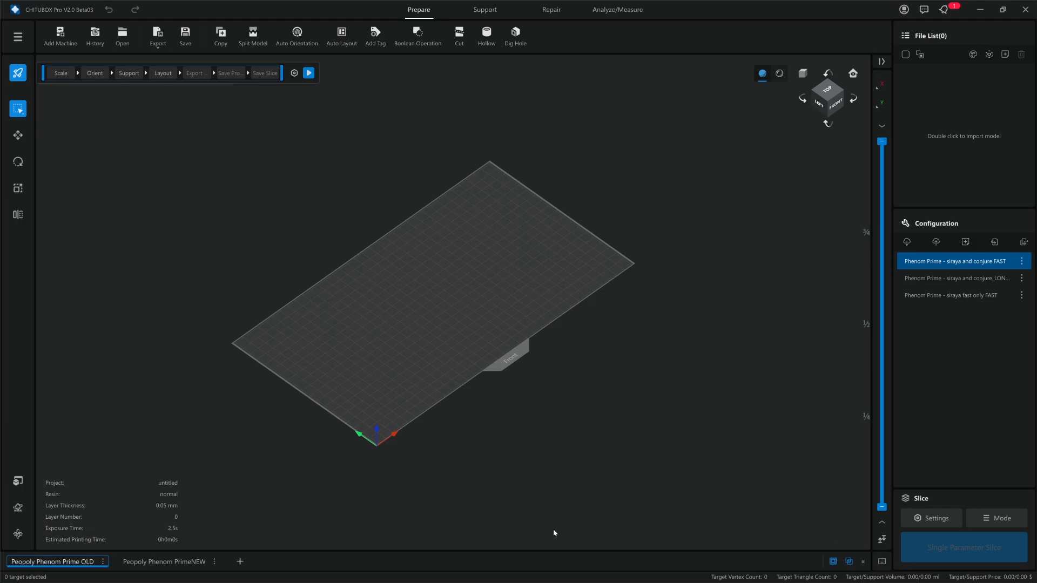
# Reopen the slice settings of Peopoly Phenom Prime OLD and widen the configuration list to fit the full profile names.
pyautogui.doubleClick(953, 262)
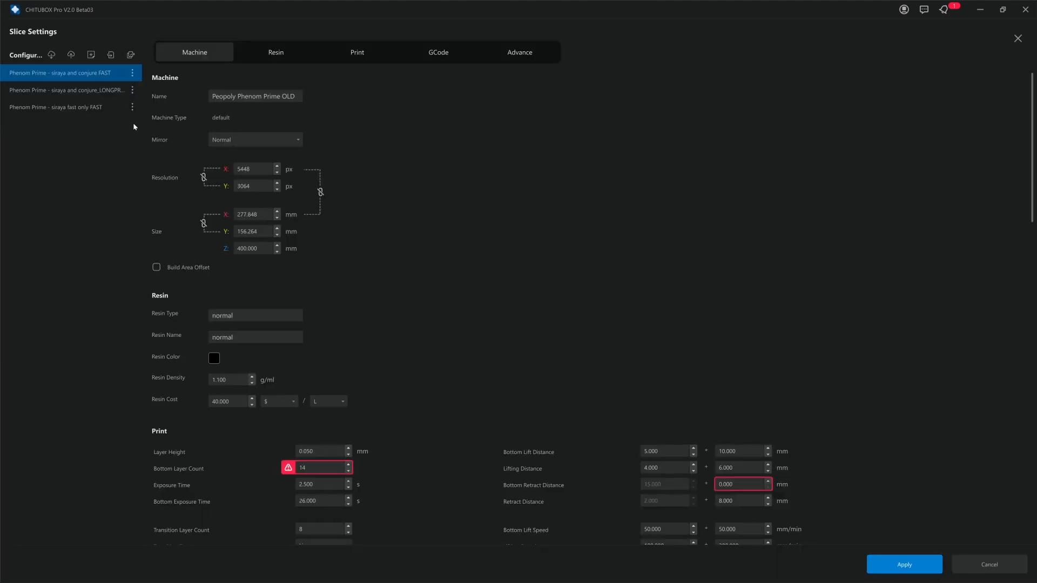
pyautogui.click(93, 93)
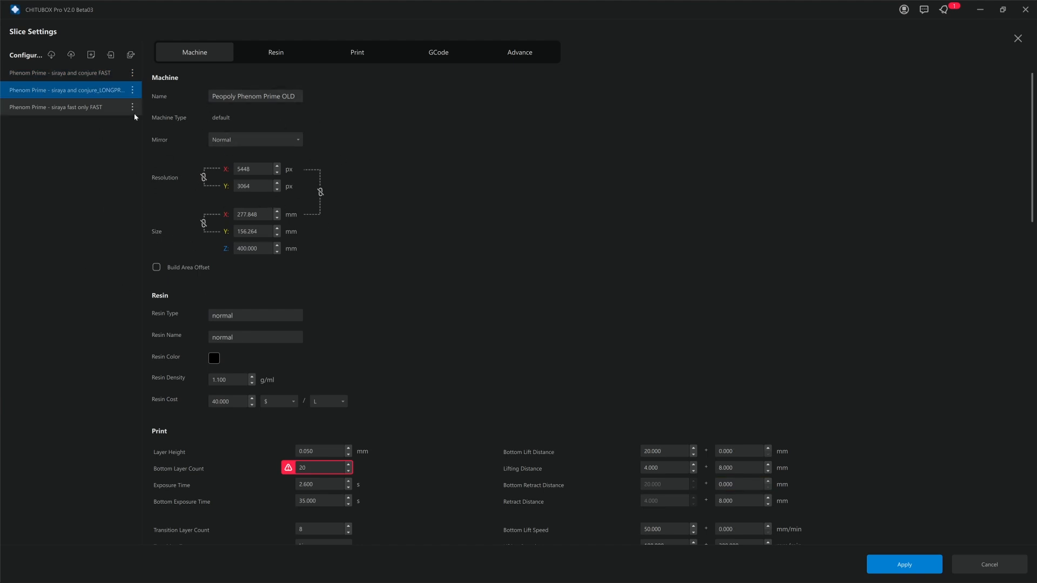
pyautogui.click(107, 76)
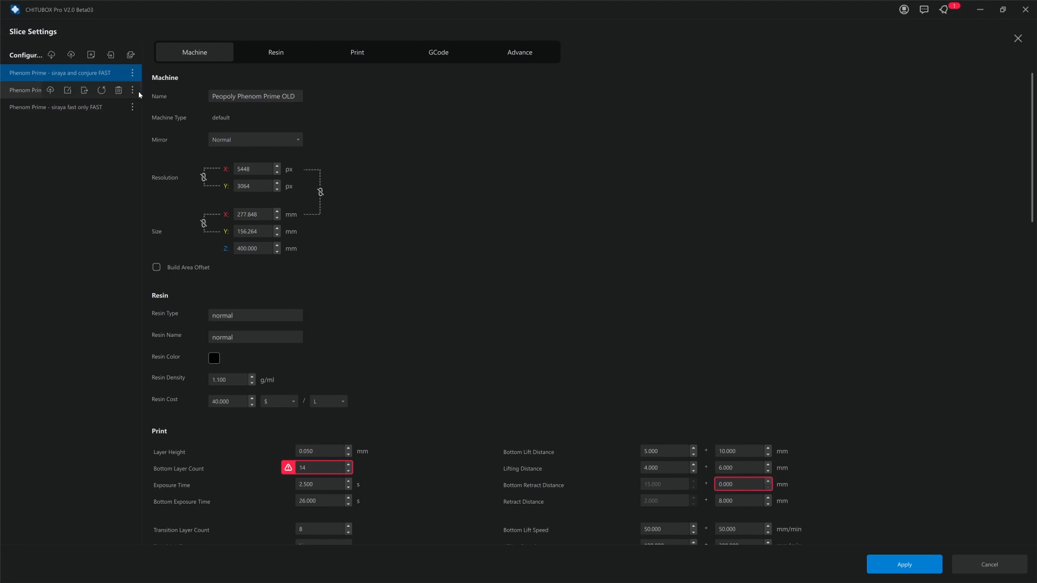
pyautogui.moveTo(140, 95); pyautogui.dragTo(190, 95)
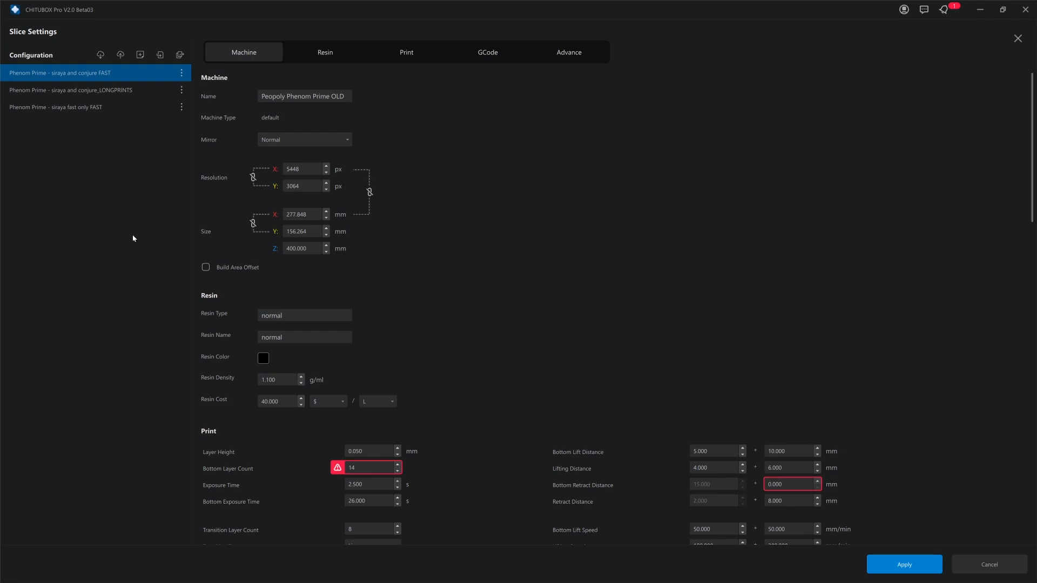
# Compare the print settings of the siraya and conjure FAST and siraya and conjure_LONGPRINTS profiles.
pyautogui.click(110, 90)
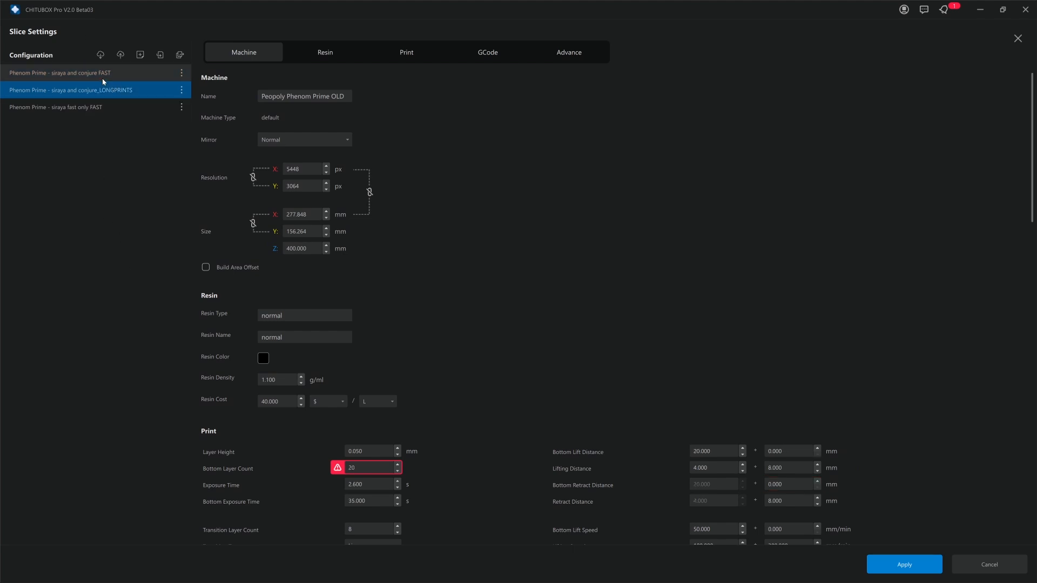
pyautogui.click(92, 73)
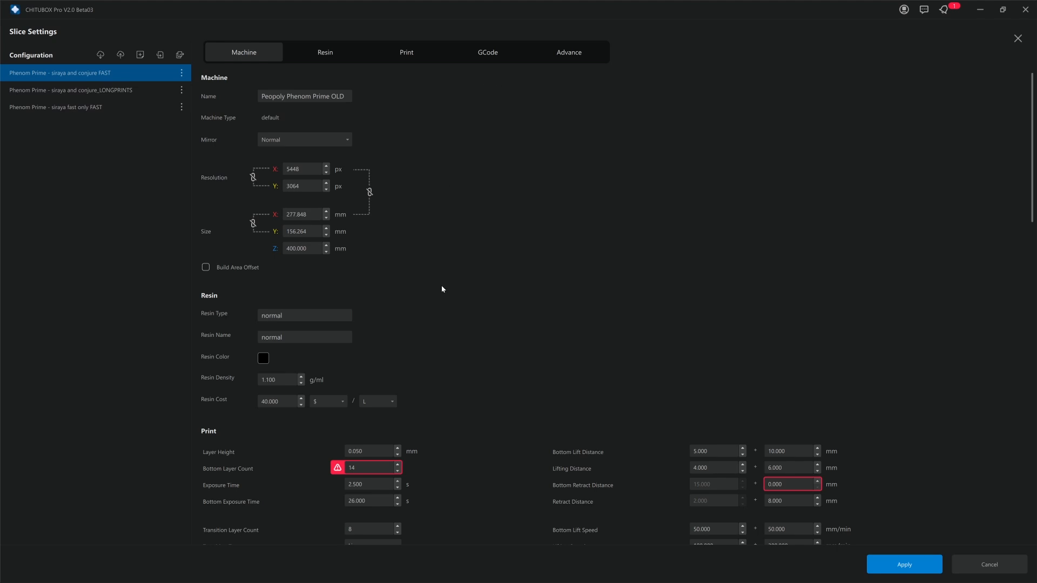
pyautogui.scroll(-4, 441, 285)
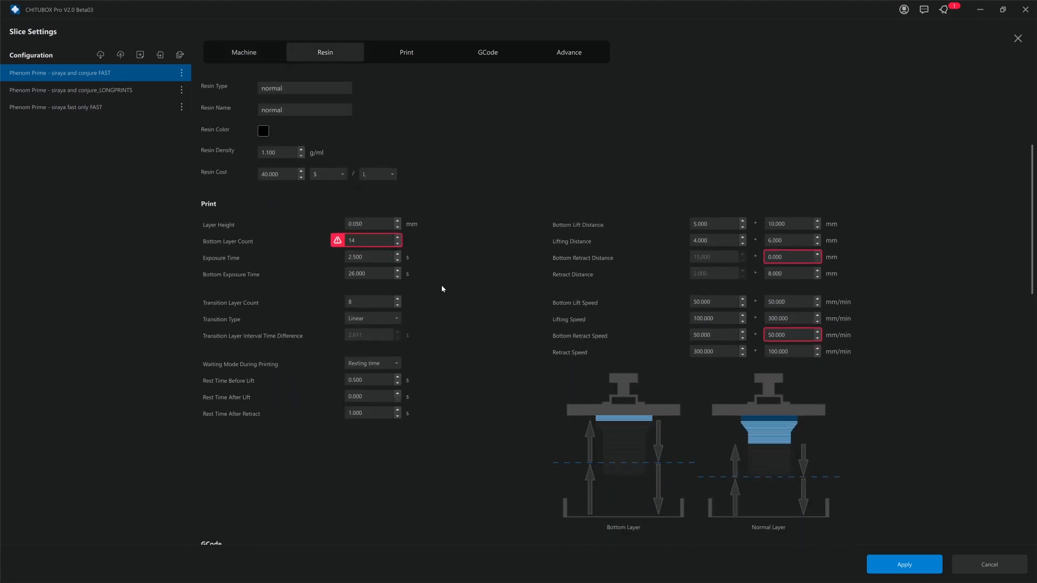
pyautogui.click(124, 91)
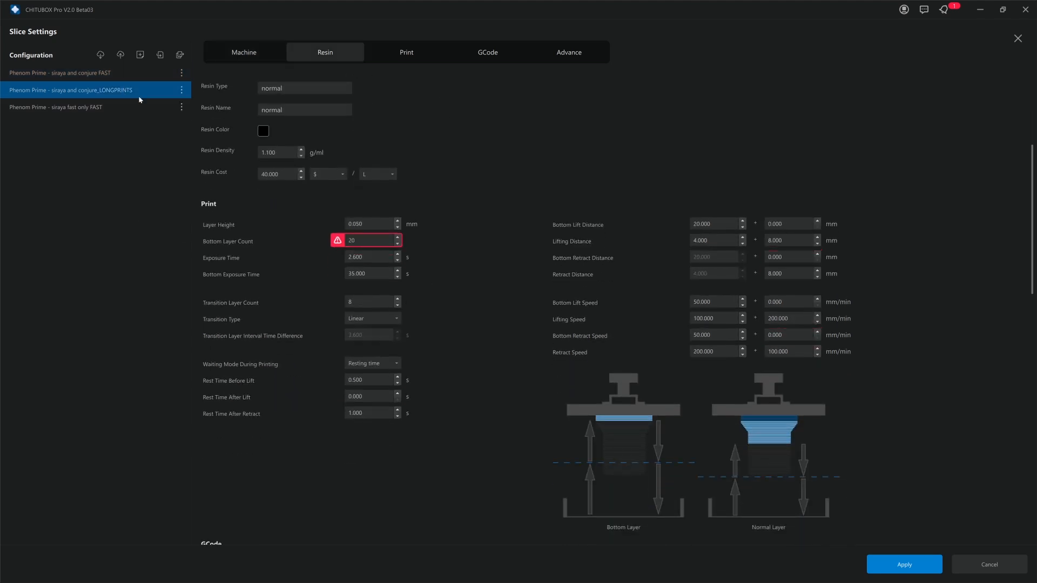
# Examine the lift and retract values of the LONGPRINTS profile together with the bottom and normal layer motion diagrams.
pyautogui.scroll(-5, 521, 307)
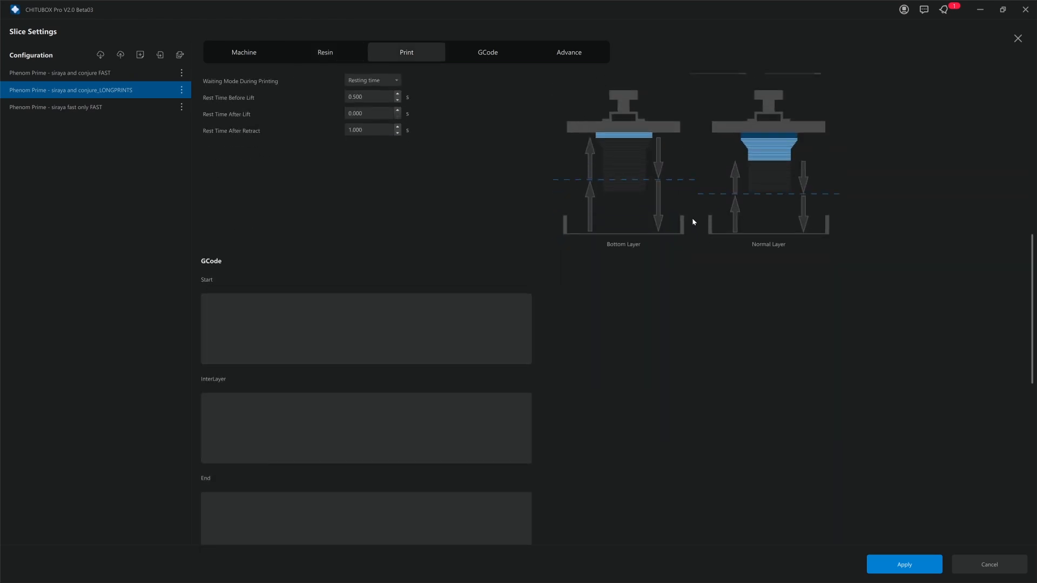
pyautogui.scroll(1, 693, 221)
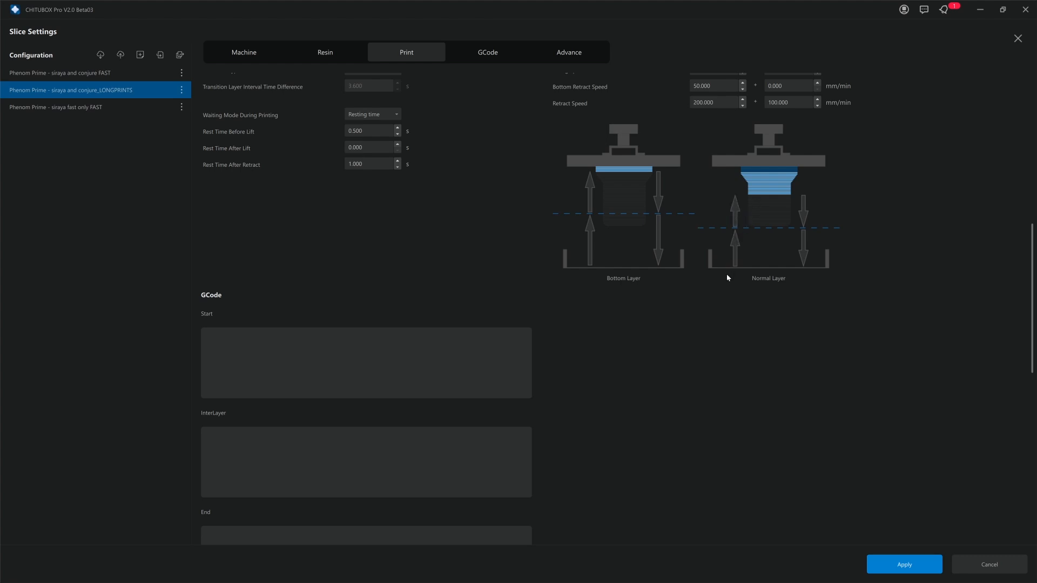
pyautogui.scroll(9, 729, 302)
pyautogui.scroll(-1, 755, 410)
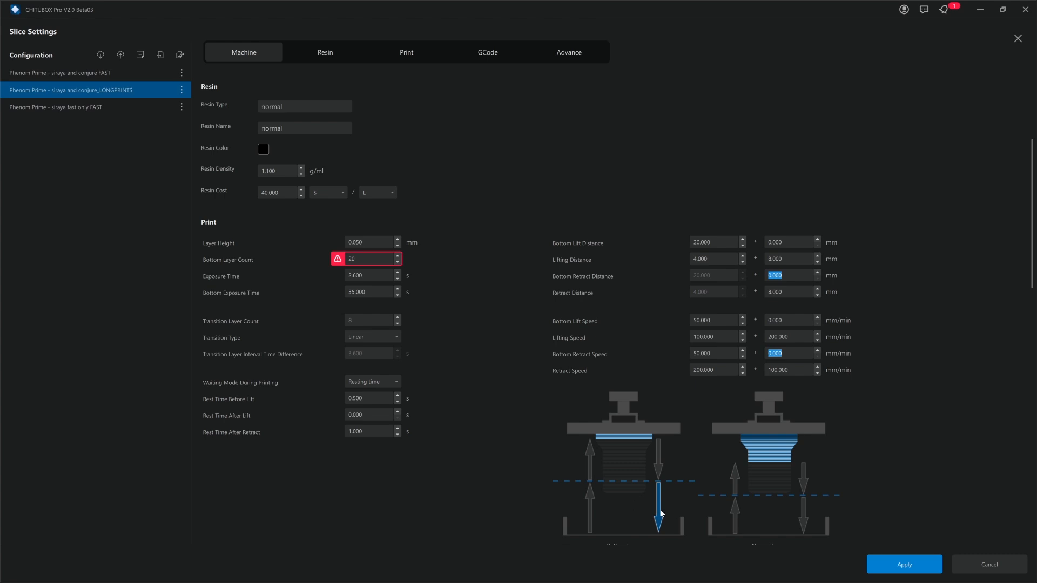
pyautogui.scroll(-3, 468, 484)
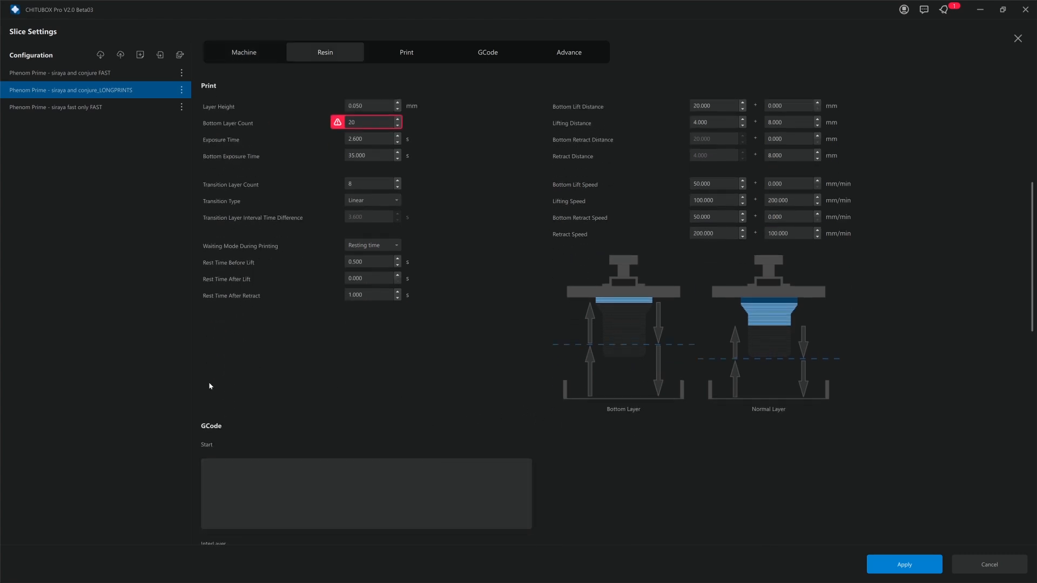
pyautogui.scroll(3, 209, 386)
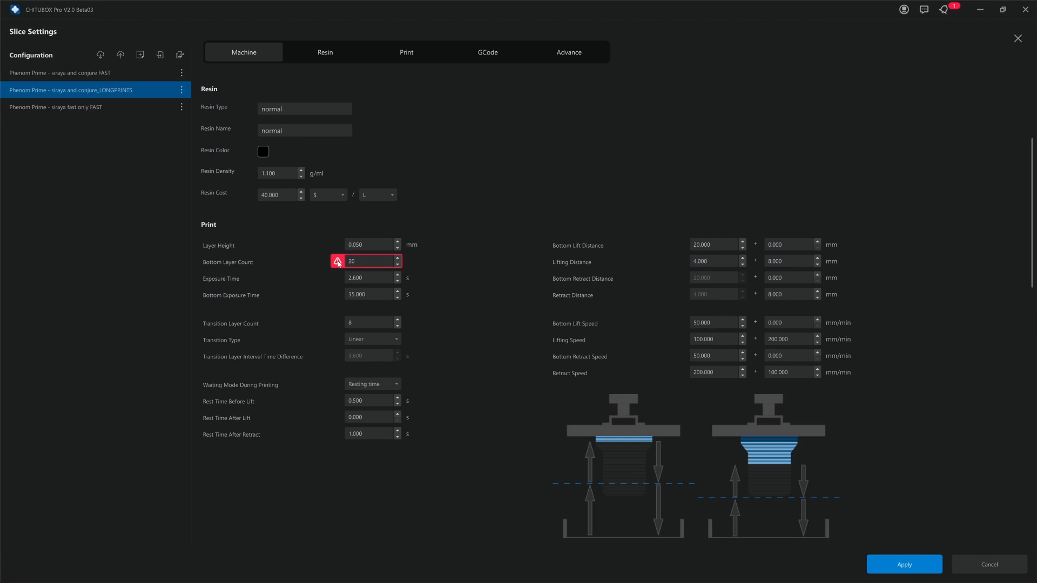
# Check the warning on the LONGPRINTS profile's Bottom Layer Count and review the surrounding resin and print settings.
pyautogui.moveTo(338, 263)
pyautogui.scroll(-1, 233, 474)
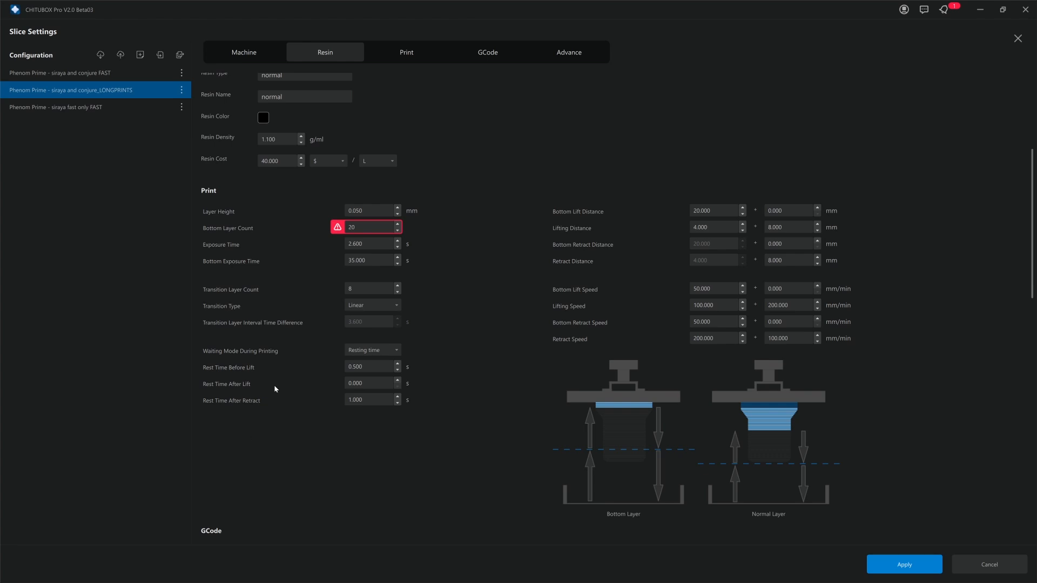
pyautogui.moveTo(335, 232)
pyautogui.scroll(-4, 292, 263)
pyautogui.scroll(3, 277, 251)
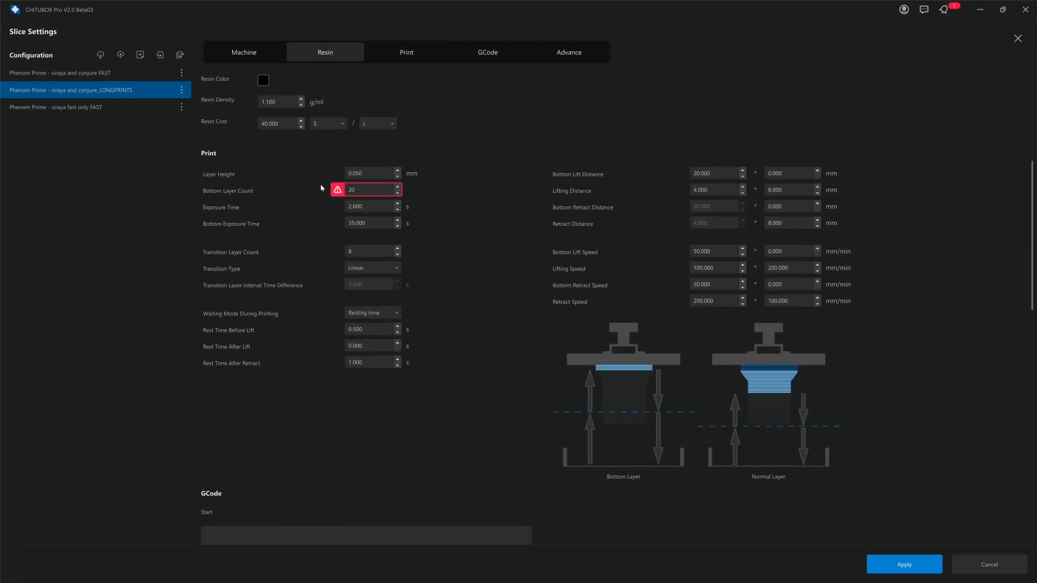
pyautogui.scroll(-3, 291, 410)
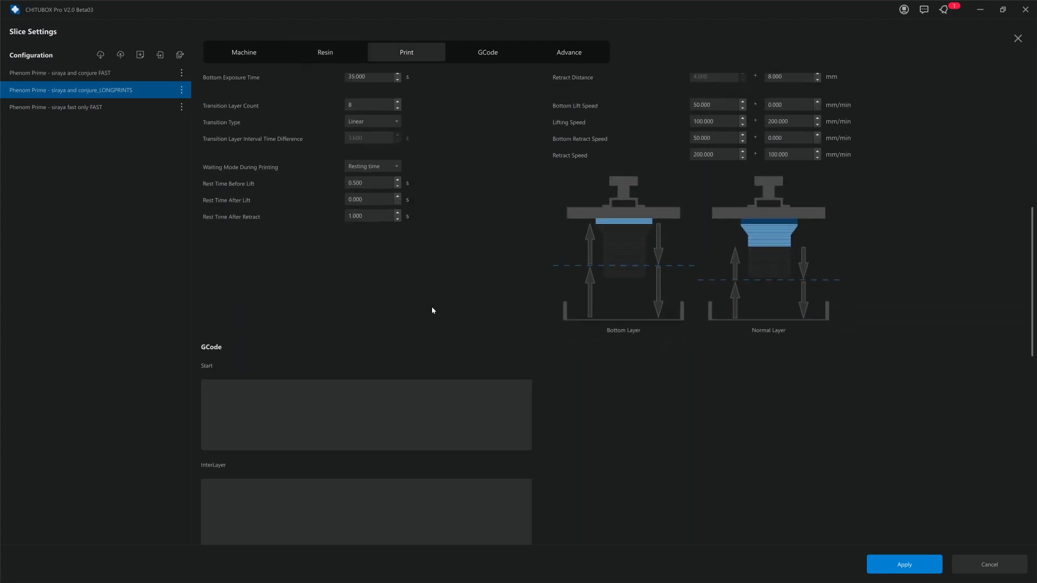
pyautogui.scroll(7, 432, 307)
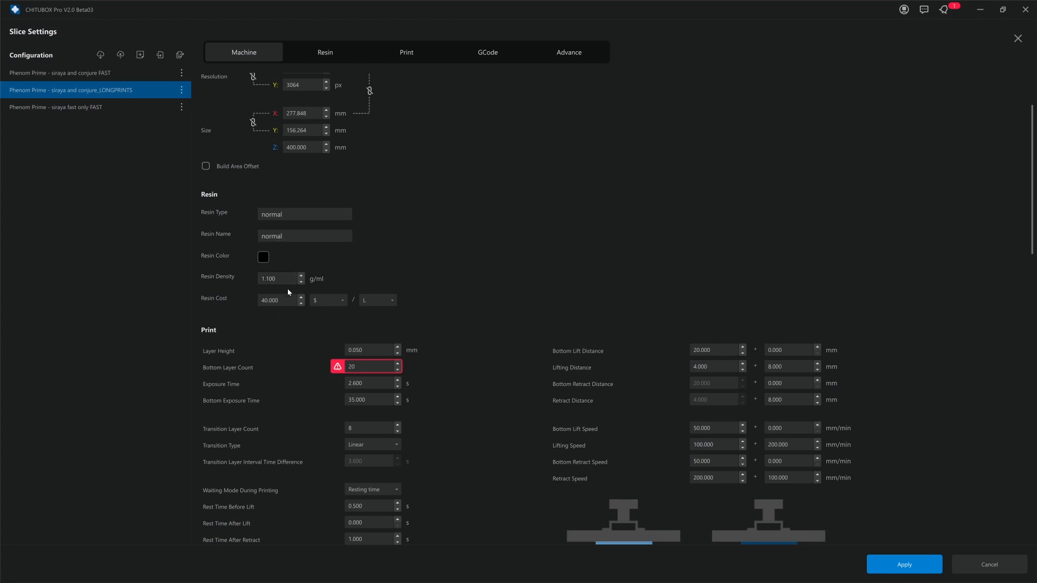
pyautogui.scroll(-3, 296, 294)
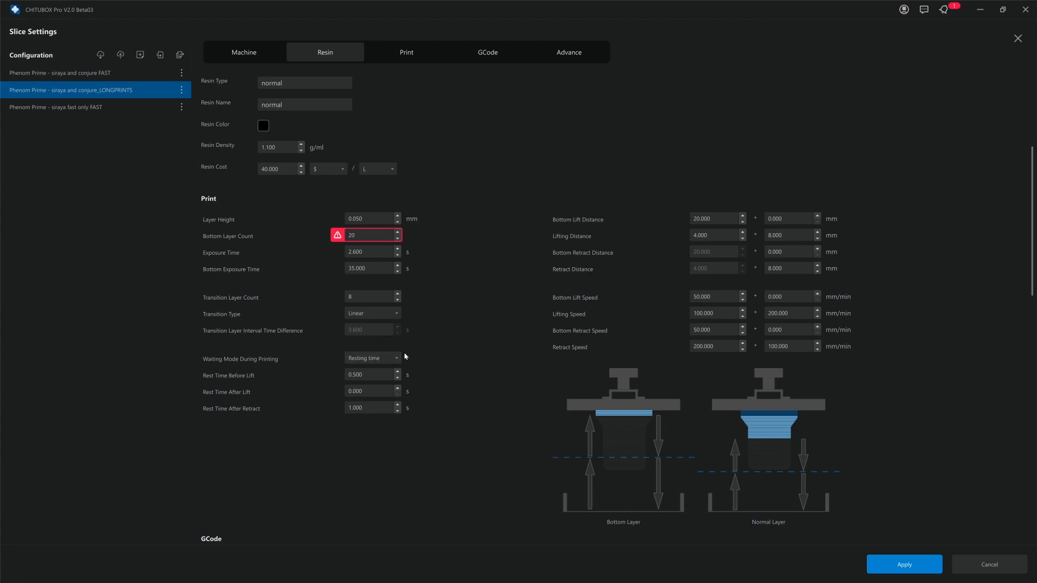
# Switch to CHITUBOX Pro 1.4, check the print settings of its siraya and conjure_LONGPRINTS profile, and return to version 2.0.
pyautogui.hotkey('alt', 'Tab')
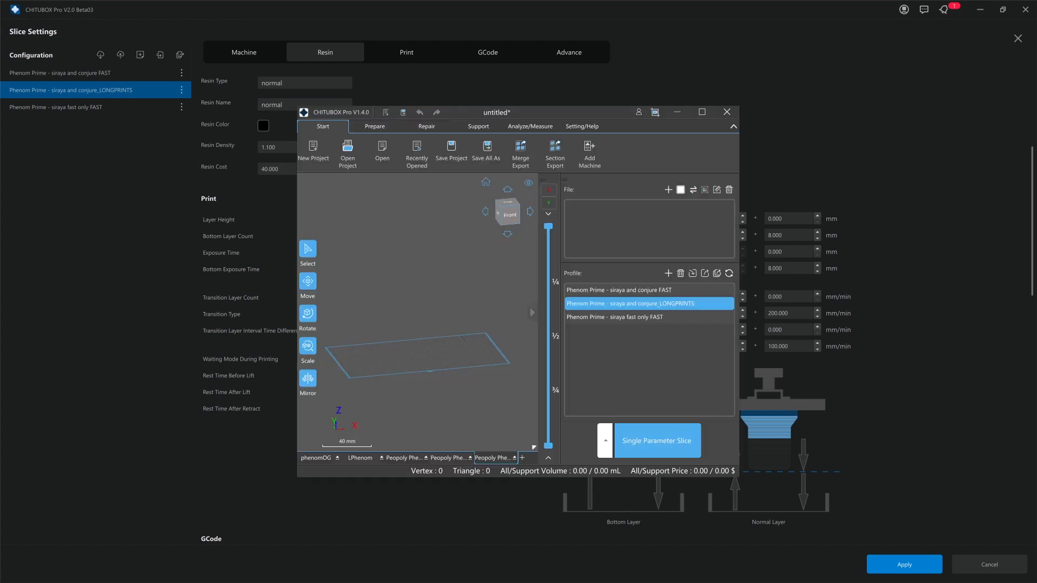
pyautogui.doubleClick(614, 306)
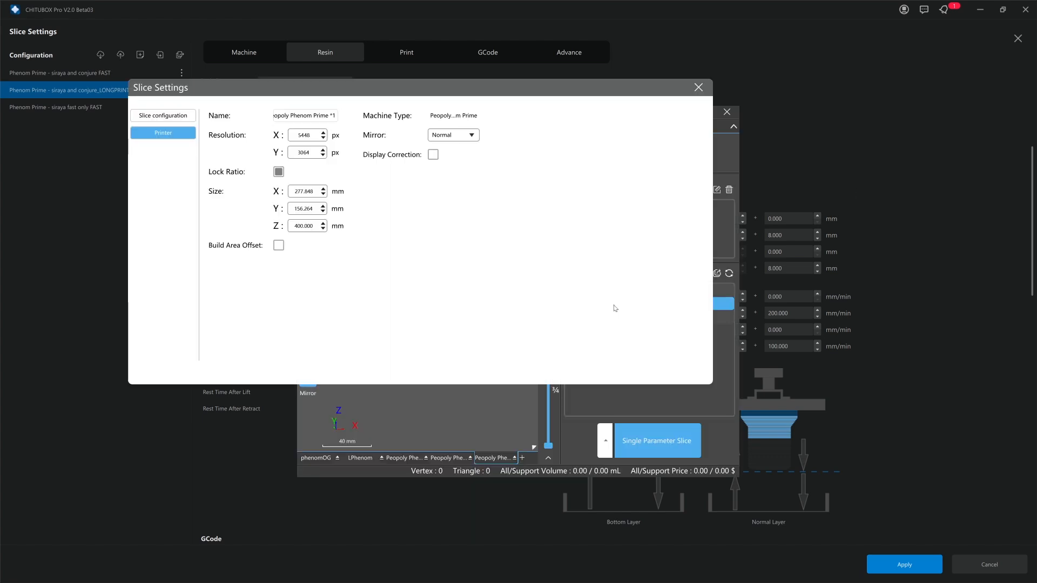
pyautogui.click(169, 123)
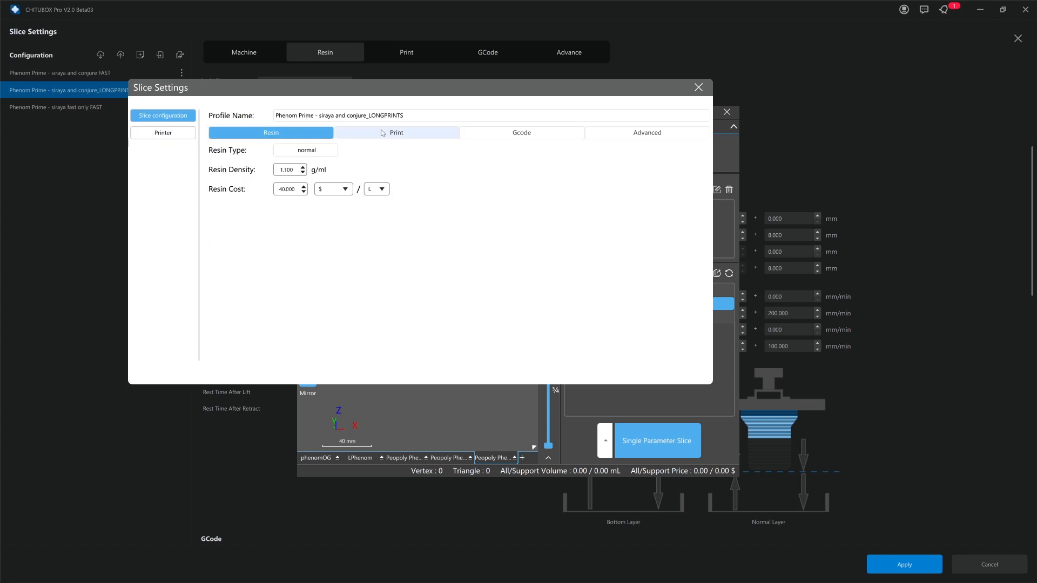
pyautogui.click(433, 135)
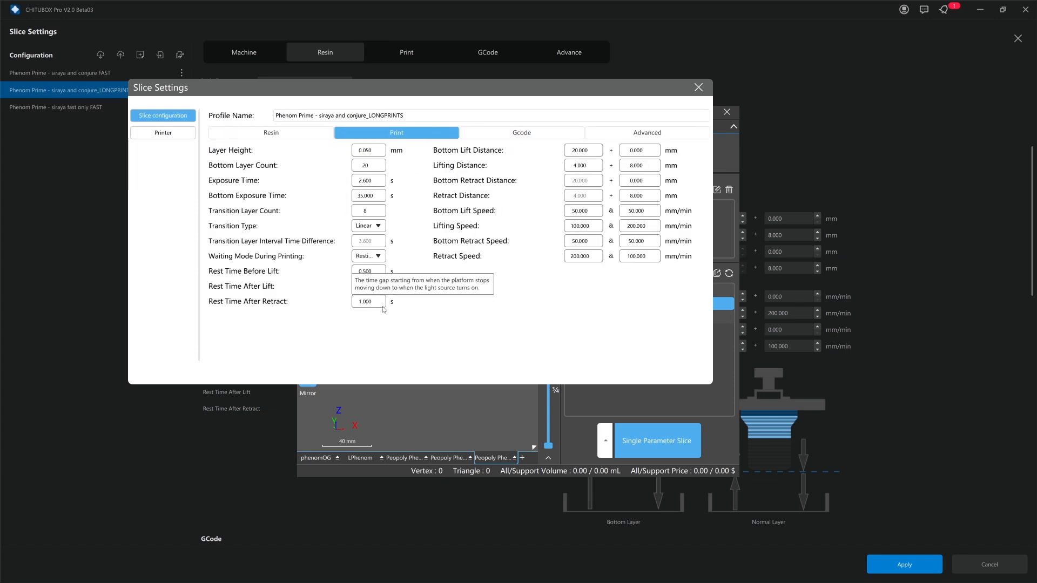
pyautogui.click(168, 419)
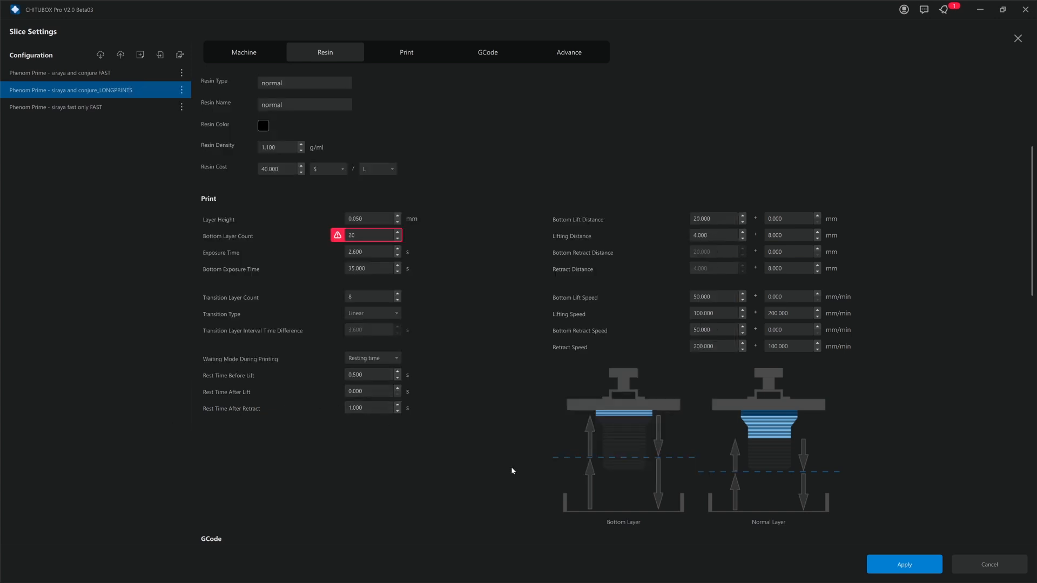
# Review the GCode and Advance sections of the LONGPRINTS profile, including light PWM, anti-aliasing and compensation options.
pyautogui.scroll(-1, 501, 456)
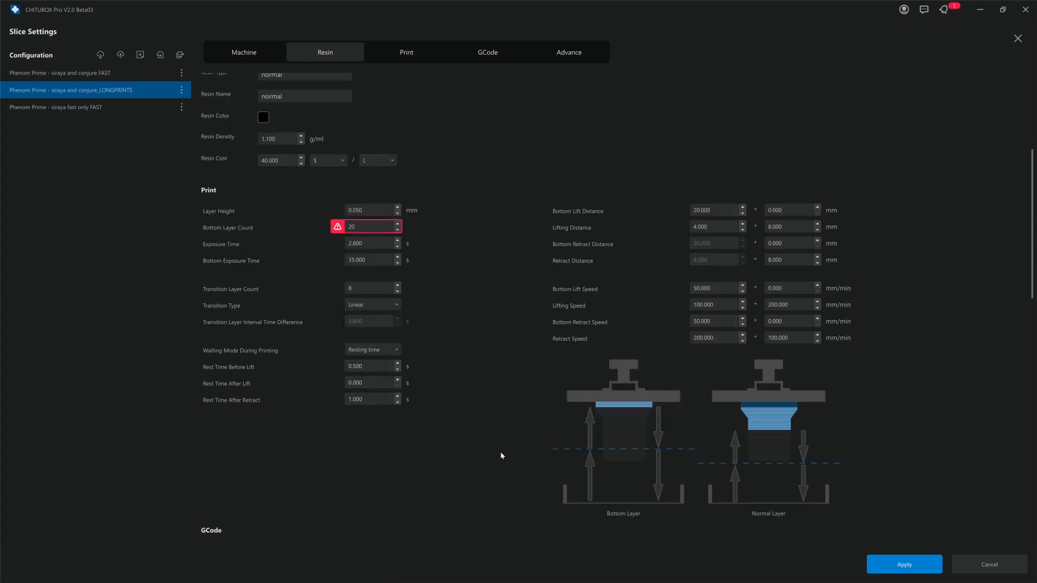
pyautogui.scroll(-1, 500, 455)
pyautogui.scroll(-4, 500, 455)
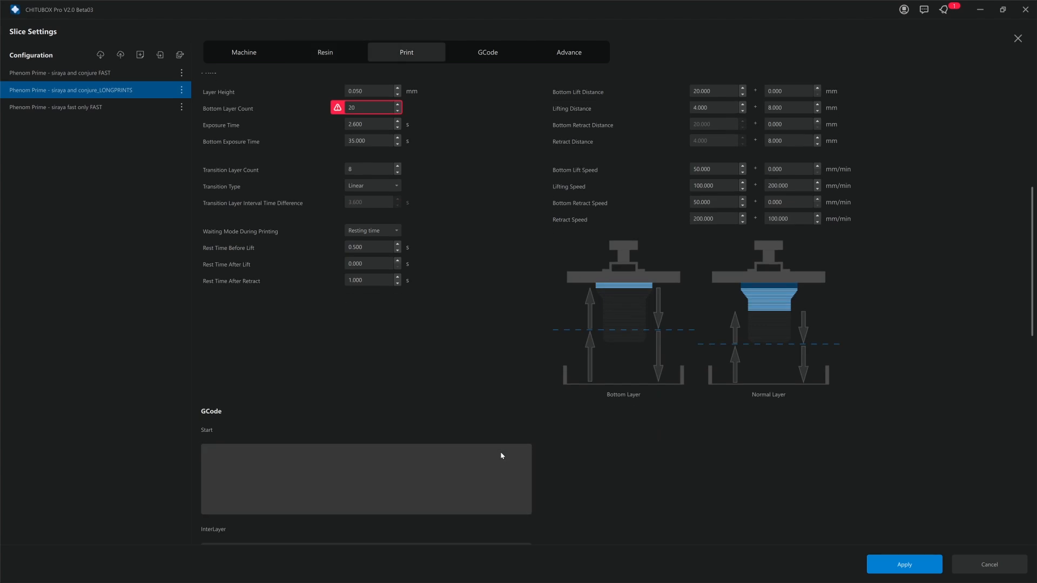
pyautogui.scroll(-4, 482, 382)
pyautogui.scroll(-5, 637, 373)
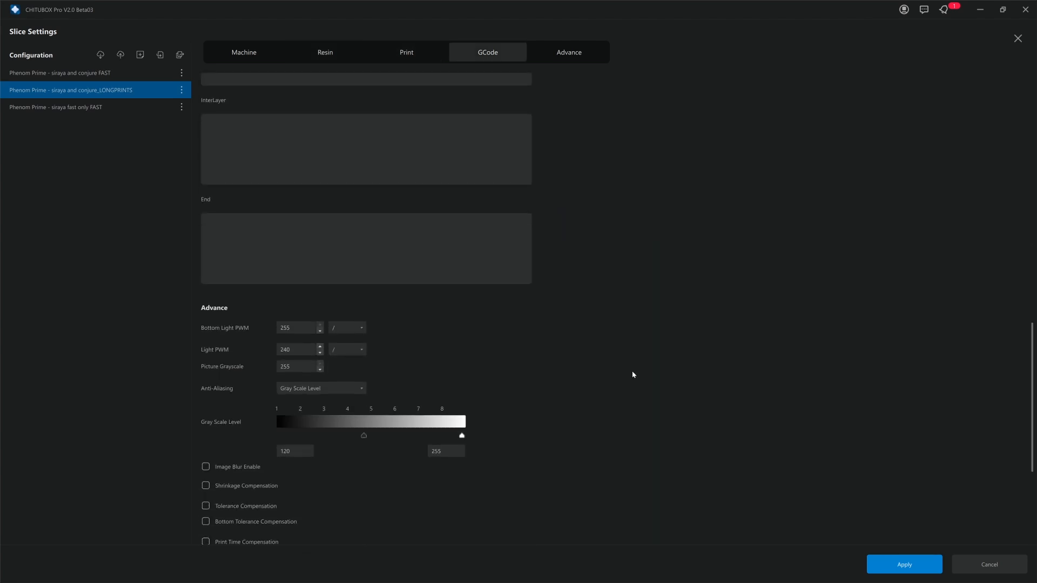
pyautogui.scroll(-5, 626, 370)
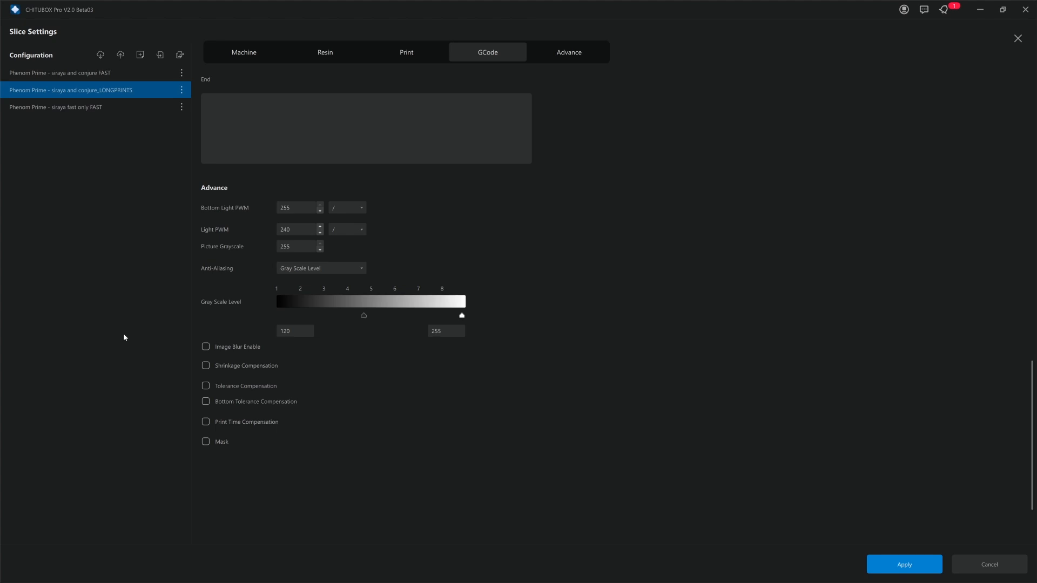
# Switch the LONGPRINTS profile's Anti-Aliasing mode to Anti-aliasing Level and compare it with the advanced anti-aliasing settings in CHITUBOX Pro 1.4.
pyautogui.click(322, 271)
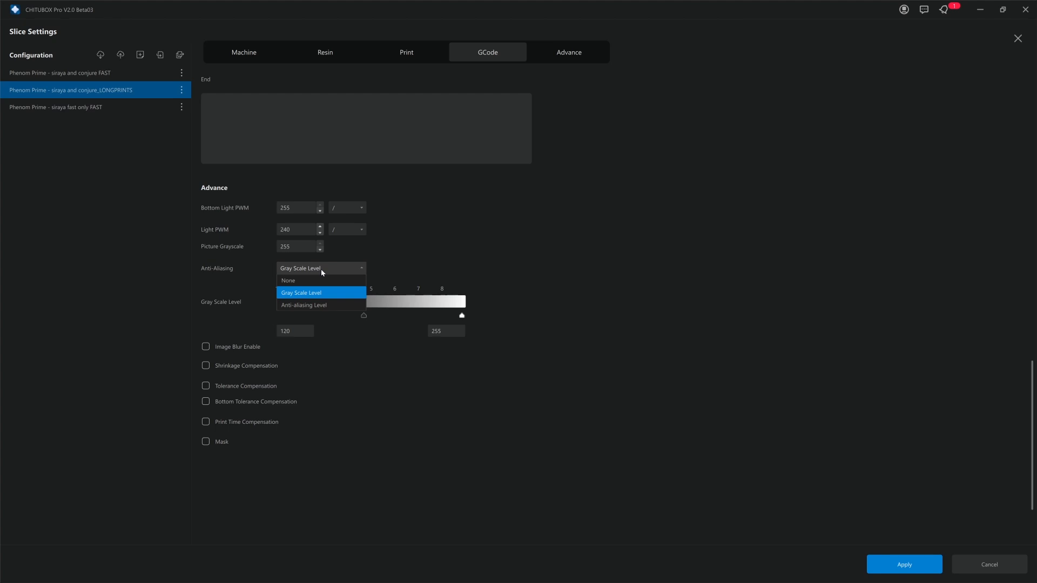
pyautogui.click(323, 272)
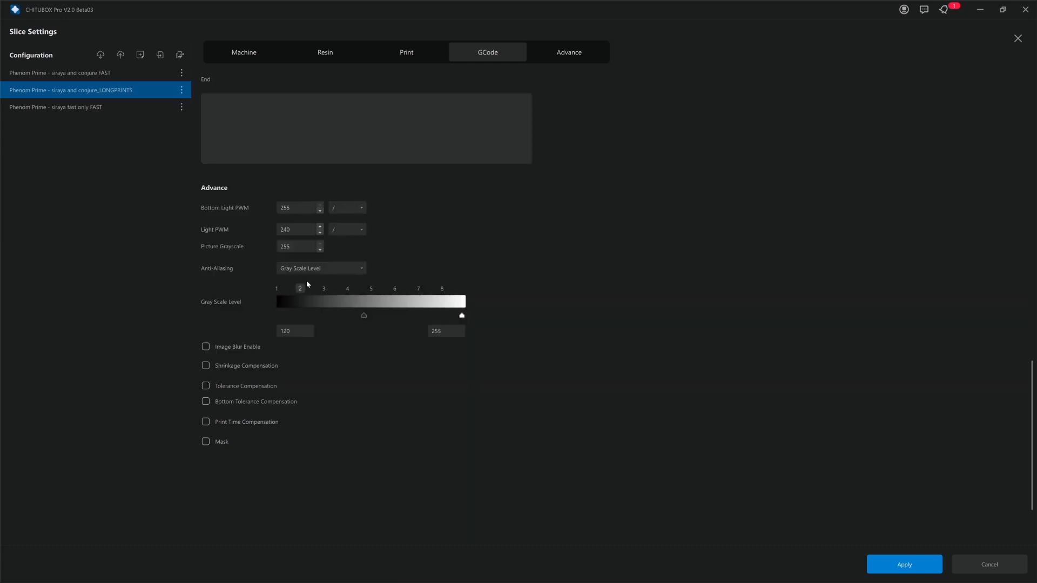
pyautogui.click(316, 269)
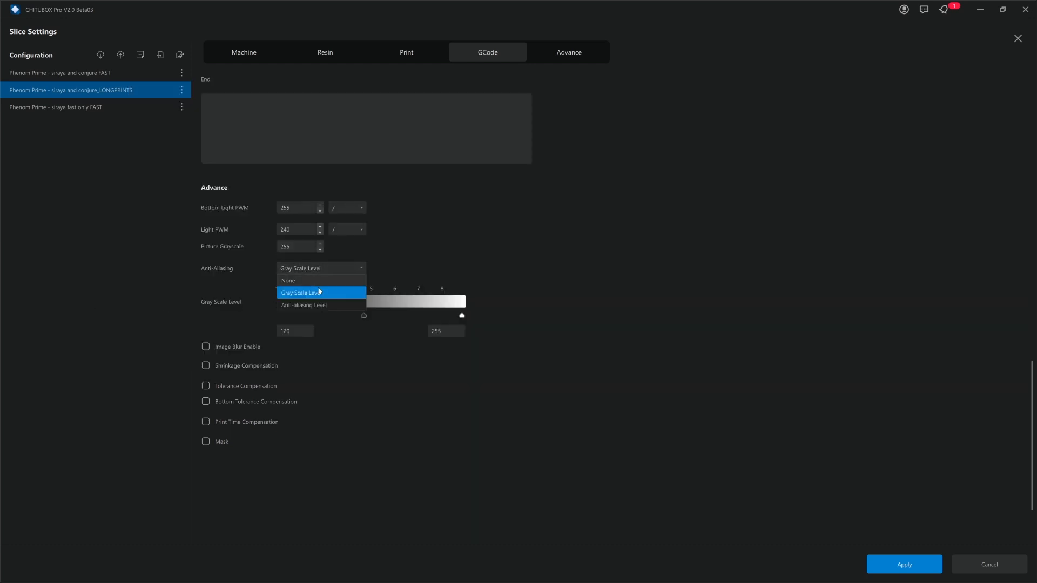
pyautogui.click(326, 303)
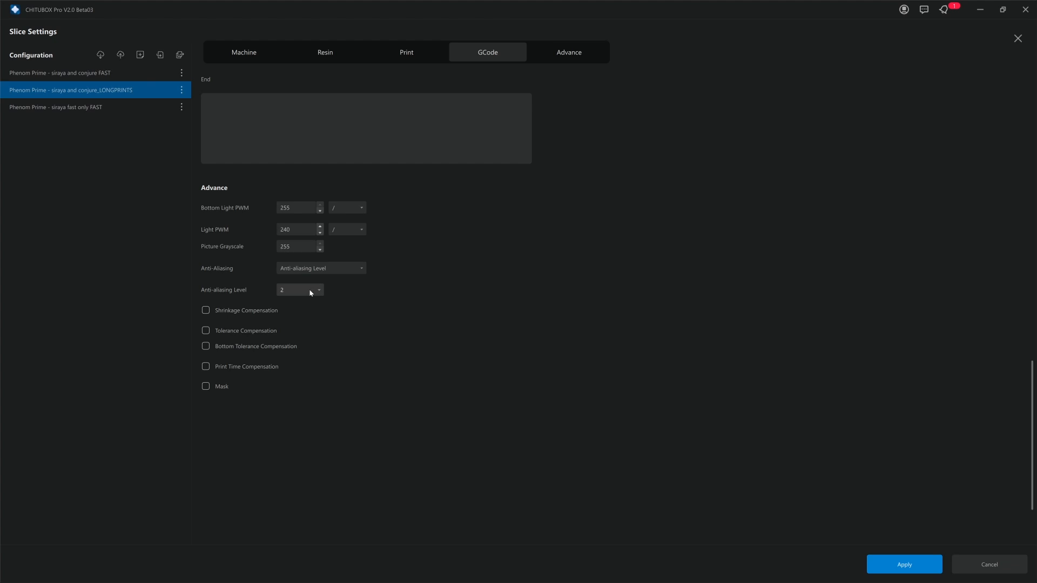
pyautogui.moveTo(311, 292)
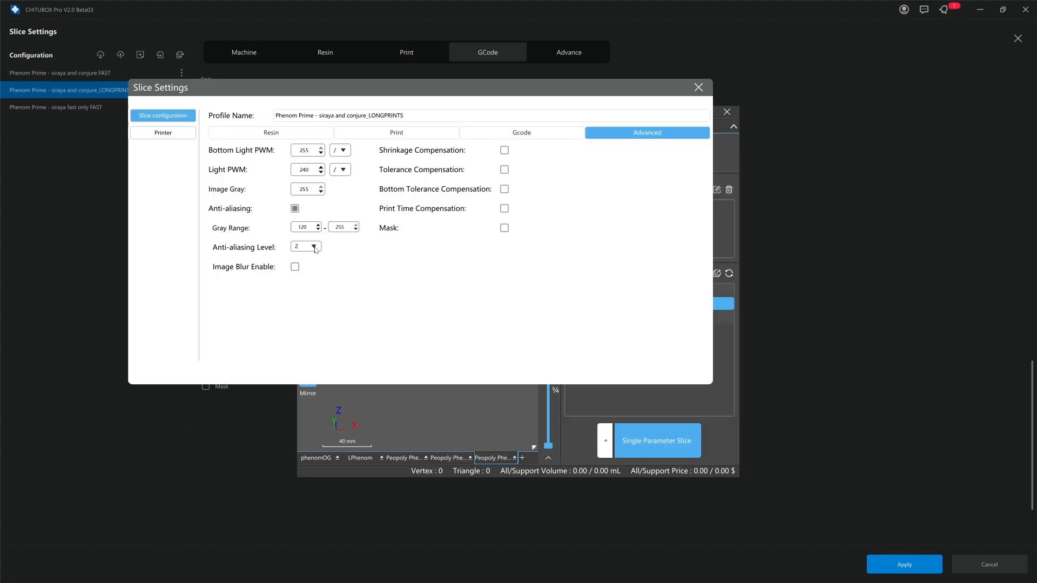
pyautogui.click(314, 246)
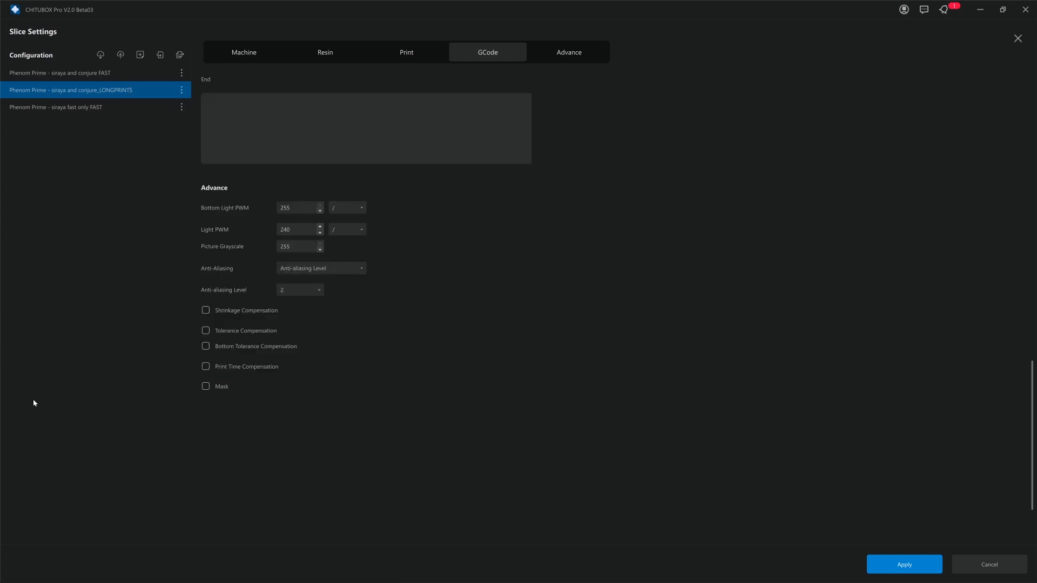
# Return Anti-Aliasing to Gray Scale Level in version 2.0 and check it against the gray range and anti-aliasing options in version 1.4.
pyautogui.click(312, 267)
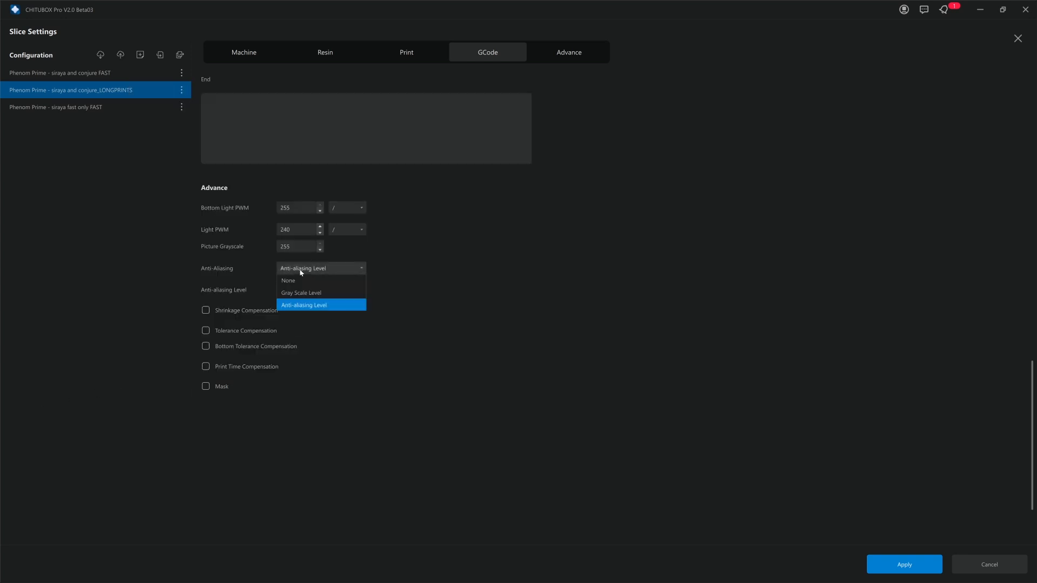
pyautogui.click(302, 290)
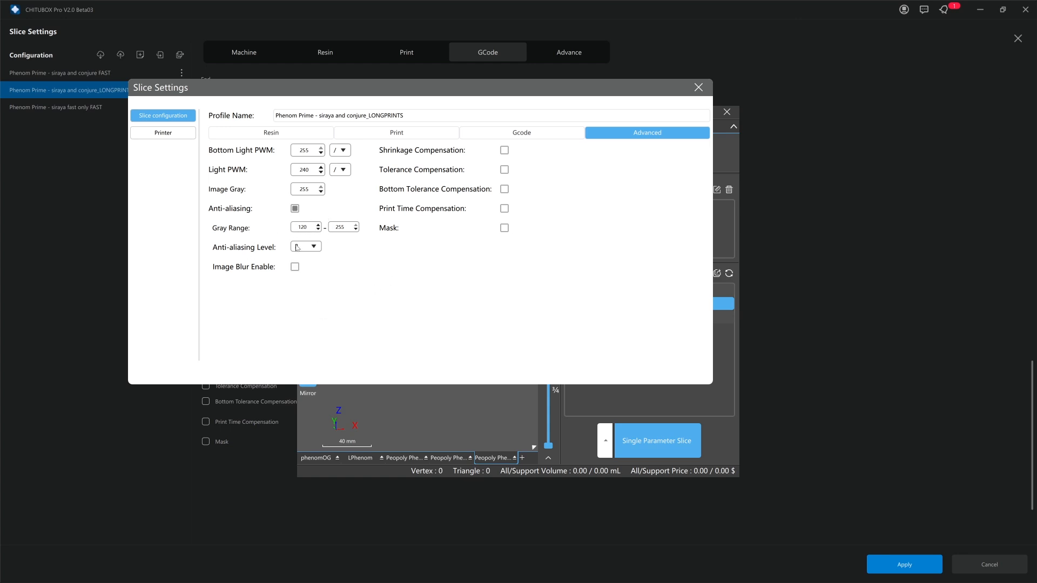
pyautogui.click(83, 306)
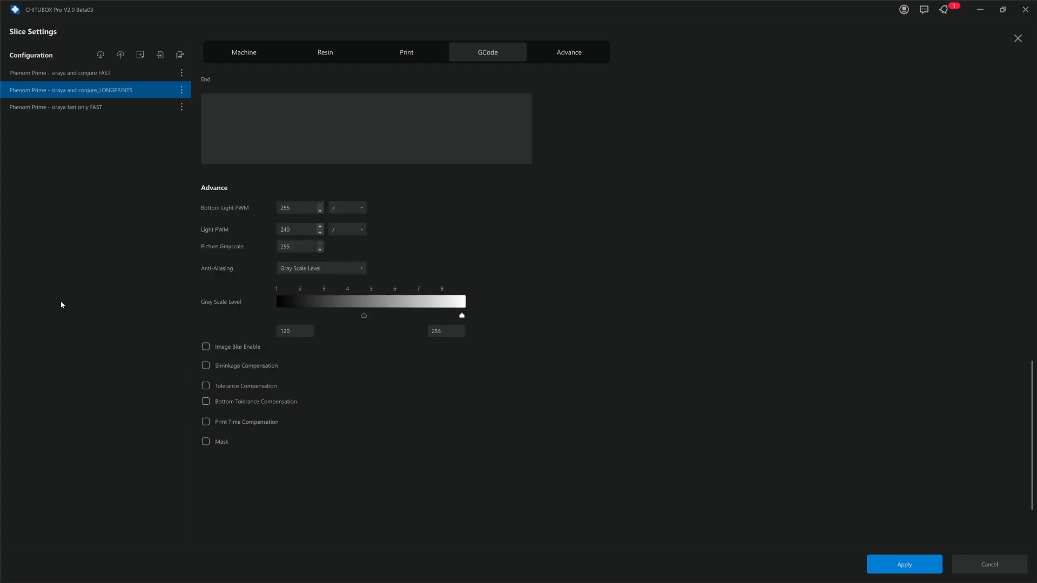
# Alternate the Anti-Aliasing mode between Anti-aliasing Level and Gray Scale Level to compare their options, ending on Gray Scale Level.
pyautogui.click(319, 269)
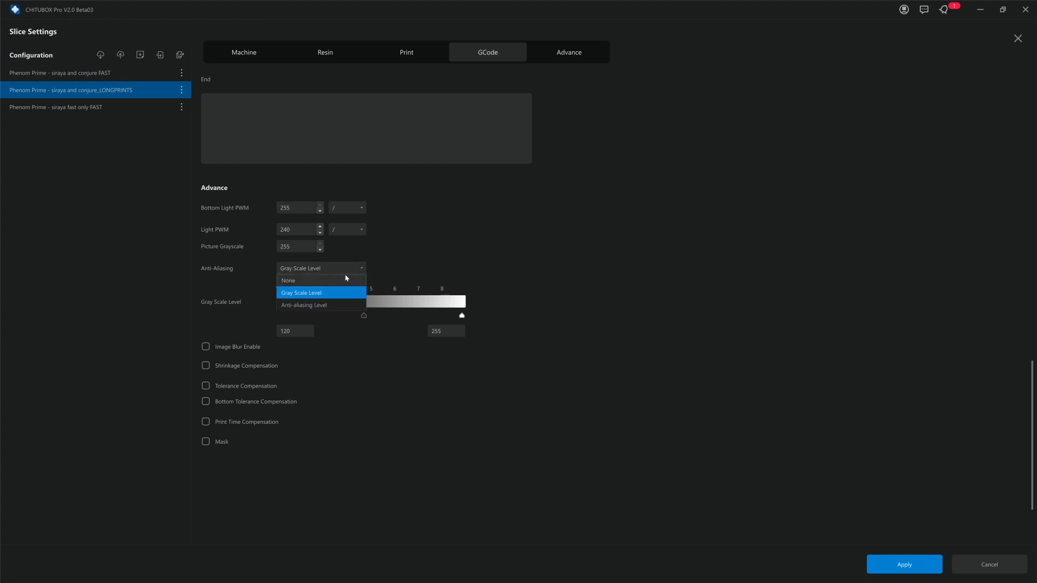
pyautogui.click(319, 269)
pyautogui.click(286, 272)
pyautogui.click(297, 304)
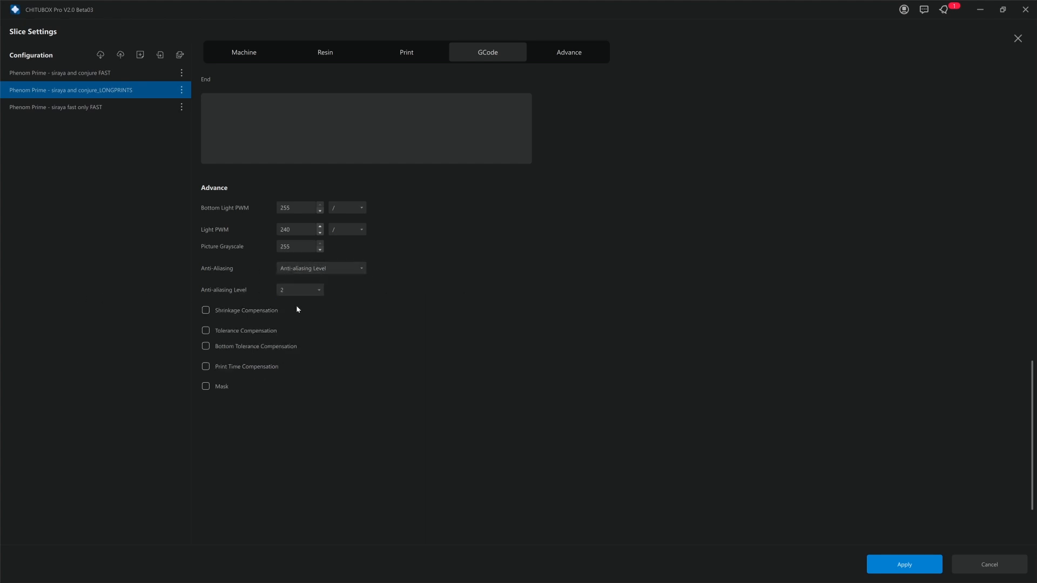
pyautogui.click(316, 268)
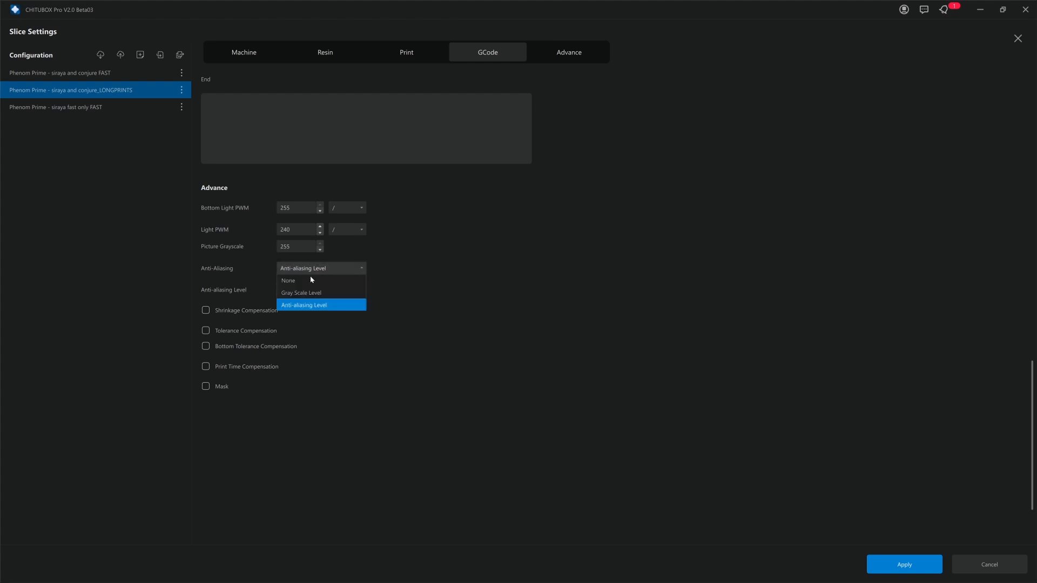
pyautogui.click(310, 300)
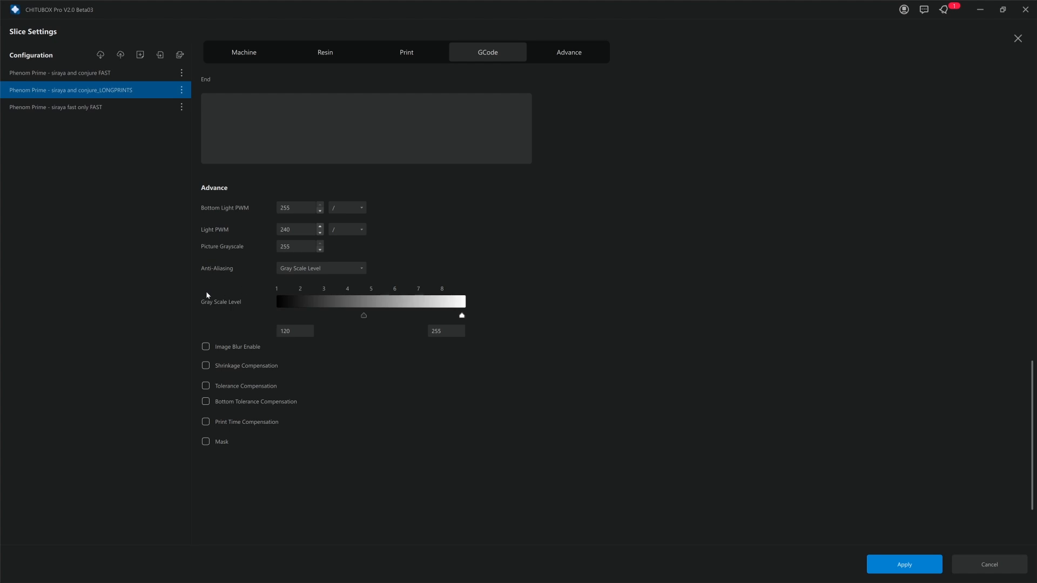
pyautogui.click(340, 269)
pyautogui.click(307, 290)
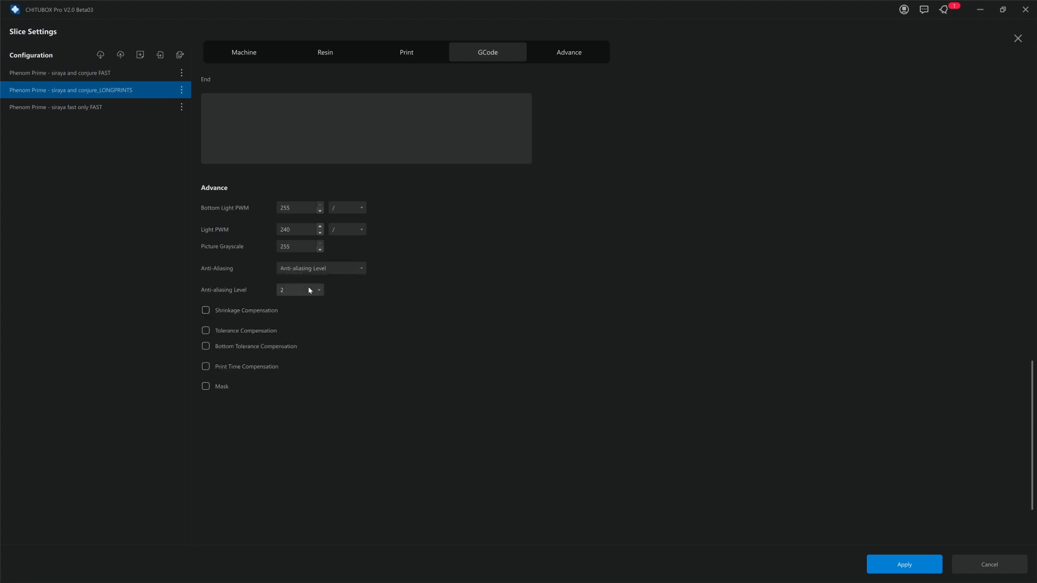
pyautogui.click(322, 271)
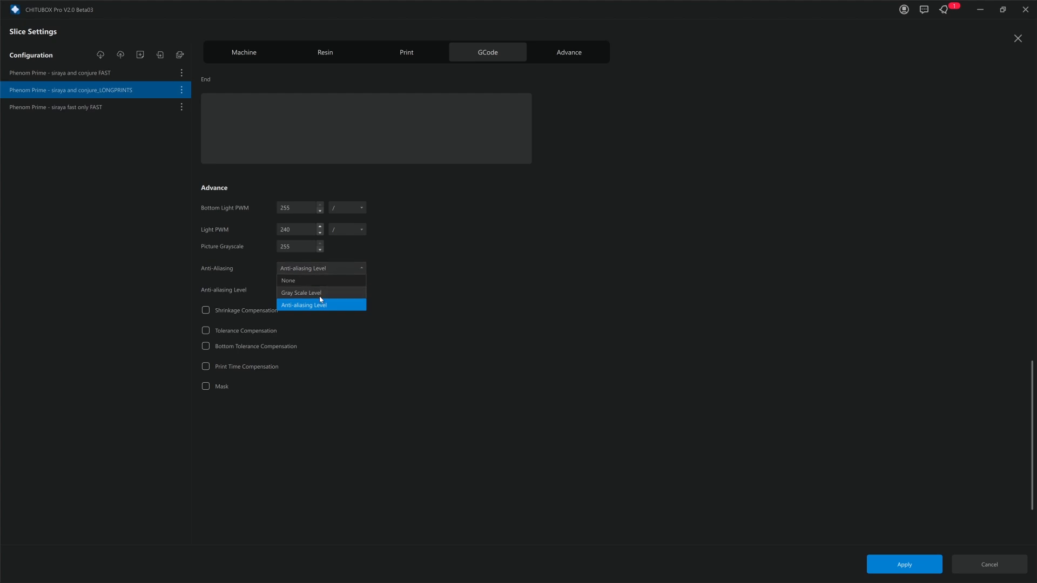
pyautogui.click(349, 301)
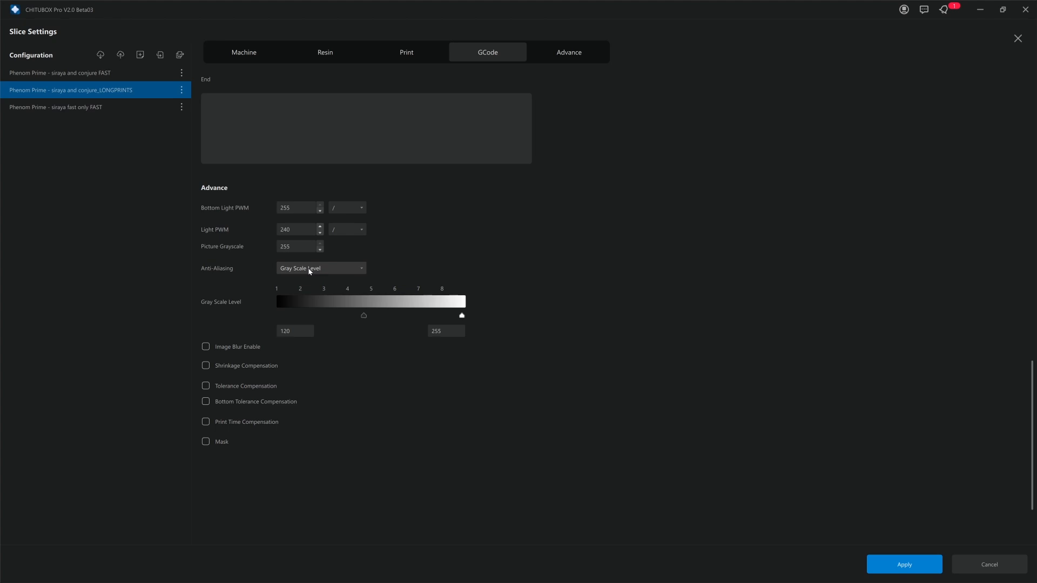
pyautogui.click(309, 271)
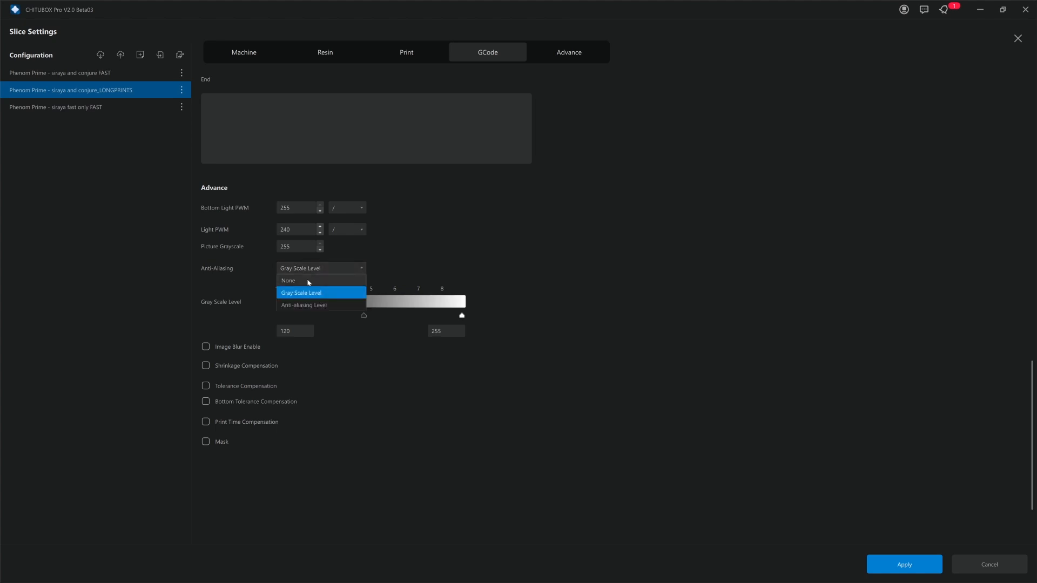
pyautogui.click(317, 309)
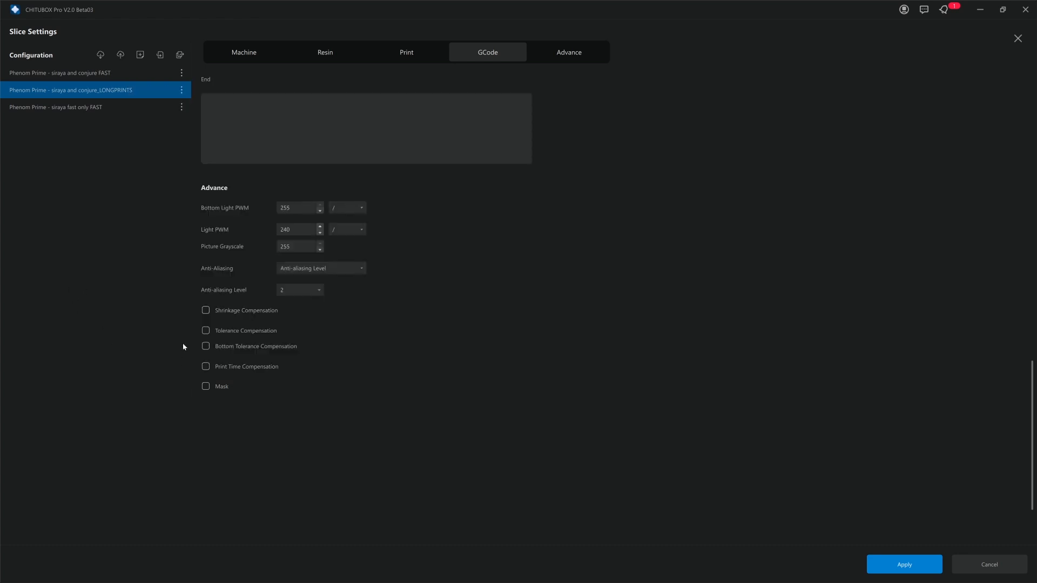
pyautogui.click(303, 269)
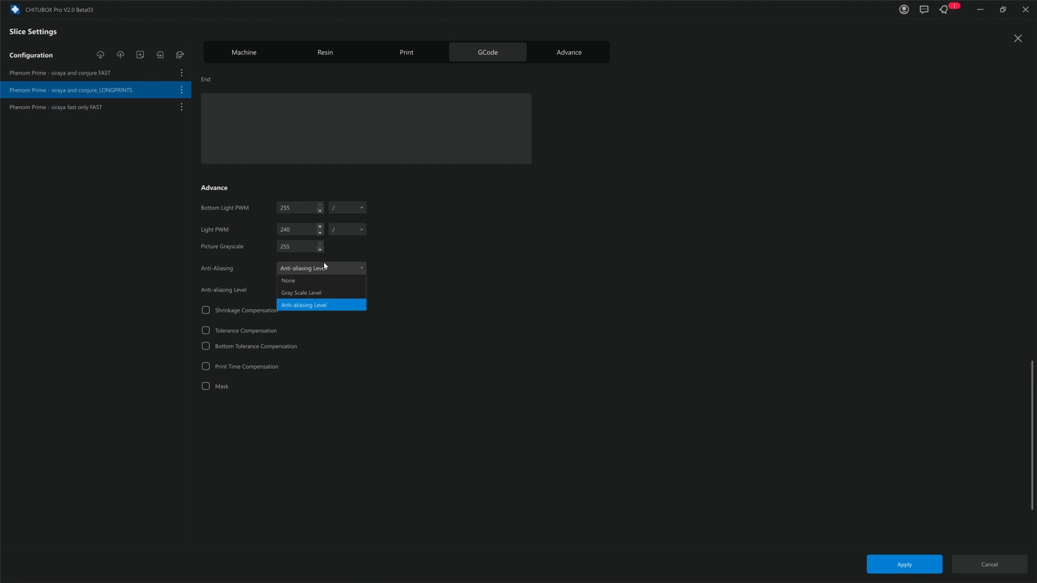
pyautogui.click(310, 293)
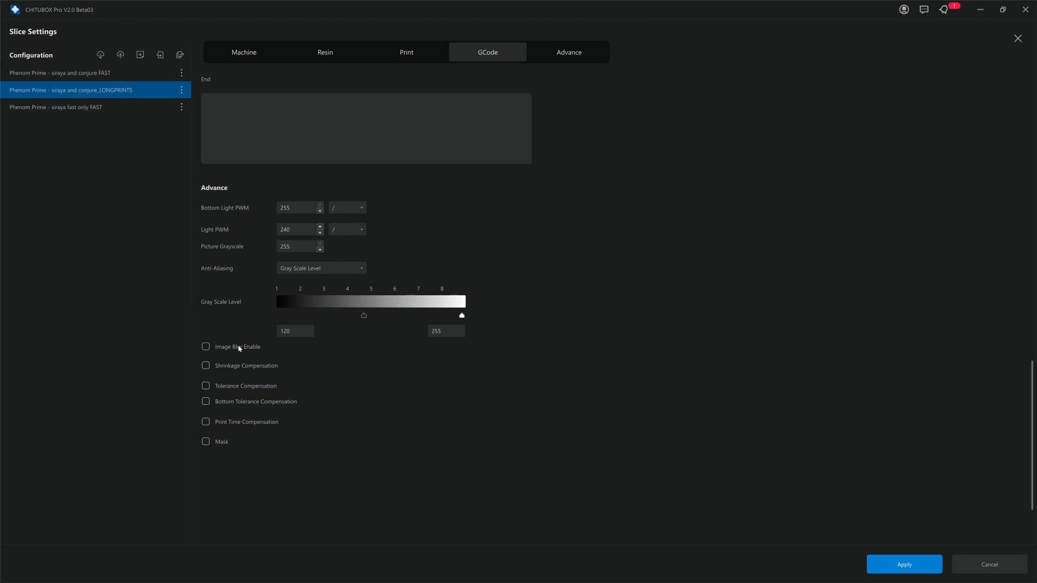
# Enable Image Blur and Shrinkage Compensation one at a time to inspect their options, turning each off again.
pyautogui.click(206, 346)
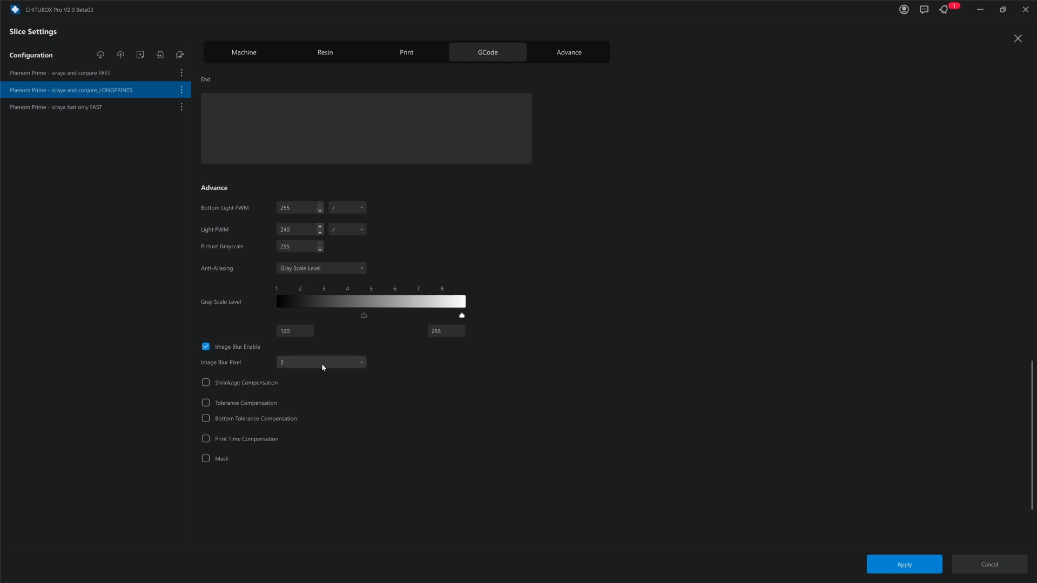
pyautogui.moveTo(323, 367)
pyautogui.click(206, 347)
pyautogui.click(206, 366)
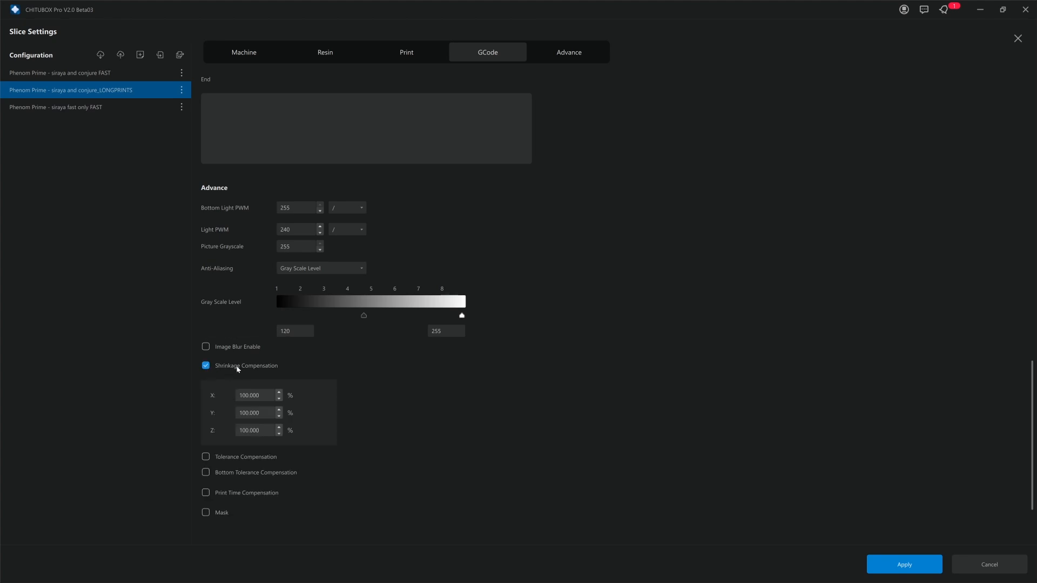
pyautogui.click(205, 365)
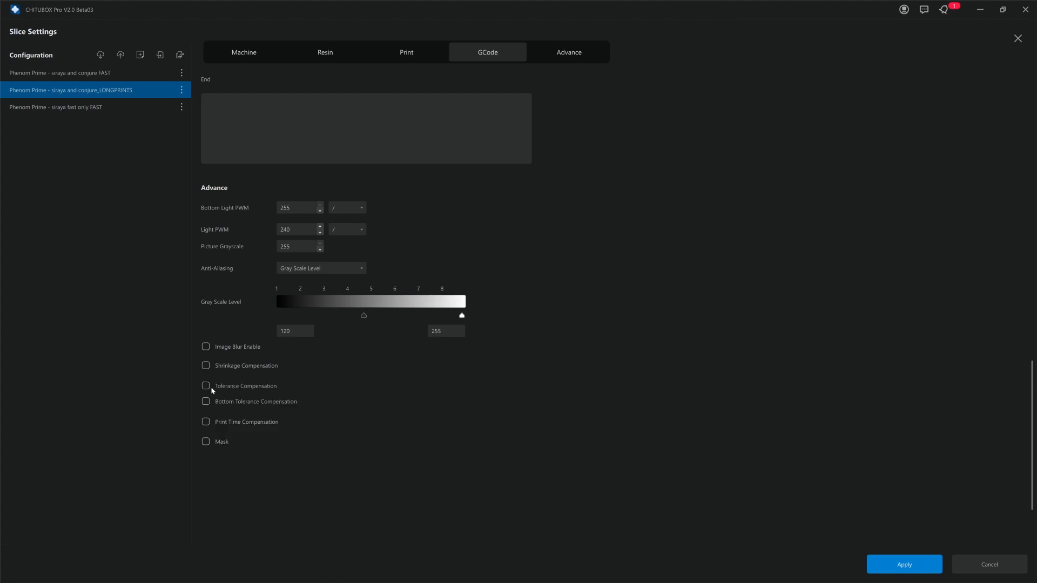
# Enable Tolerance Compensation and Bottom Tolerance Compensation one at a time to inspect their fields, turning each off again.
pyautogui.click(206, 386)
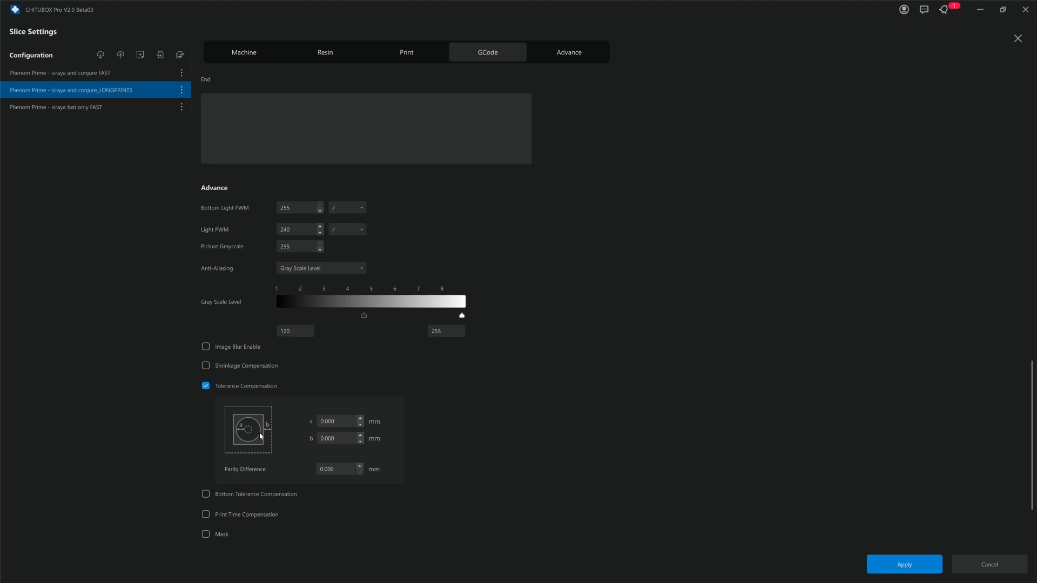
pyautogui.moveTo(336, 421)
pyautogui.click(206, 386)
pyautogui.click(211, 402)
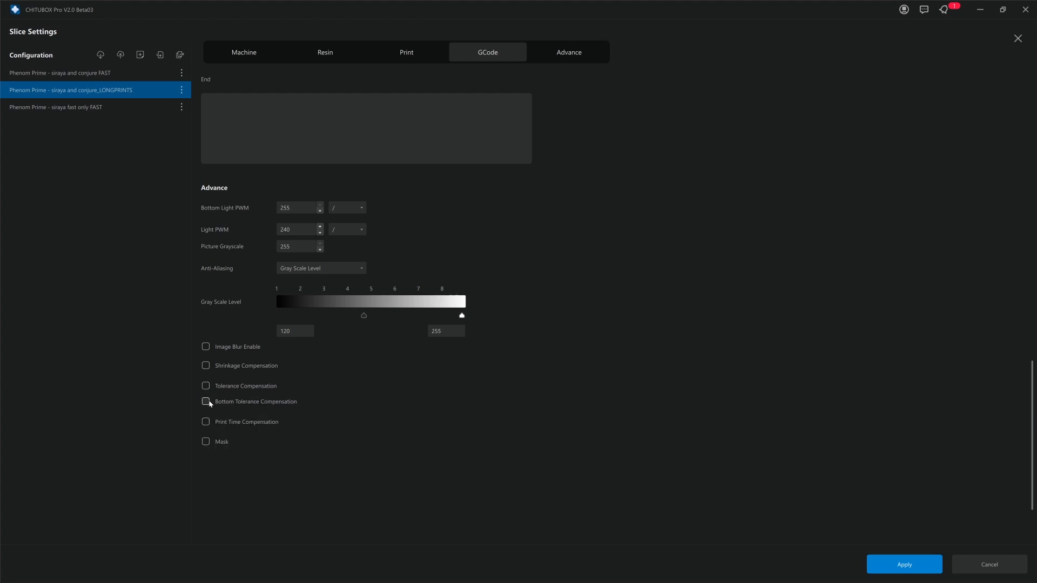
pyautogui.click(208, 403)
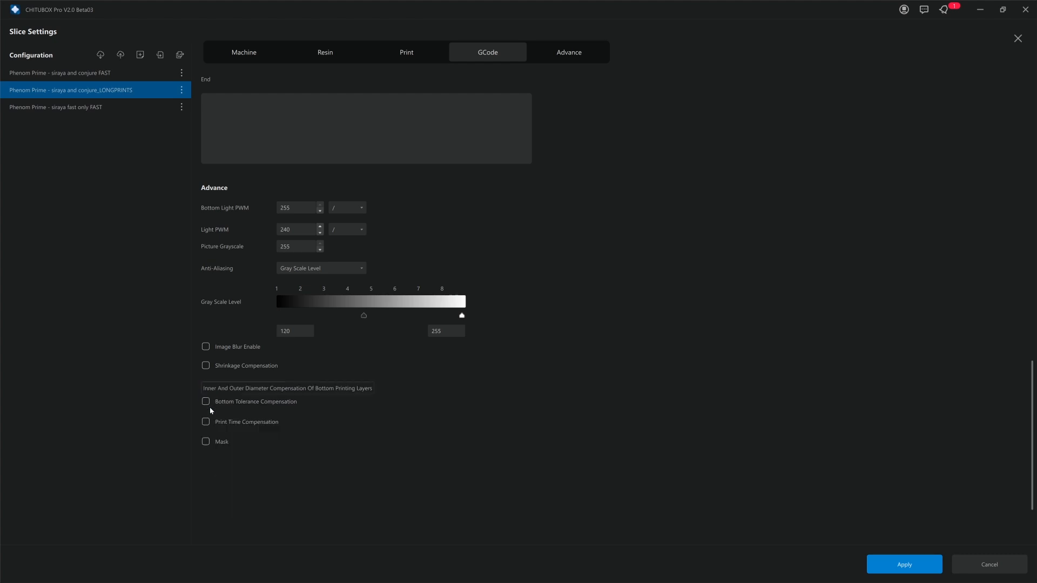
# Enable Print Time Compensation and Mask one at a time to inspect their options, turning each off again.
pyautogui.click(207, 425)
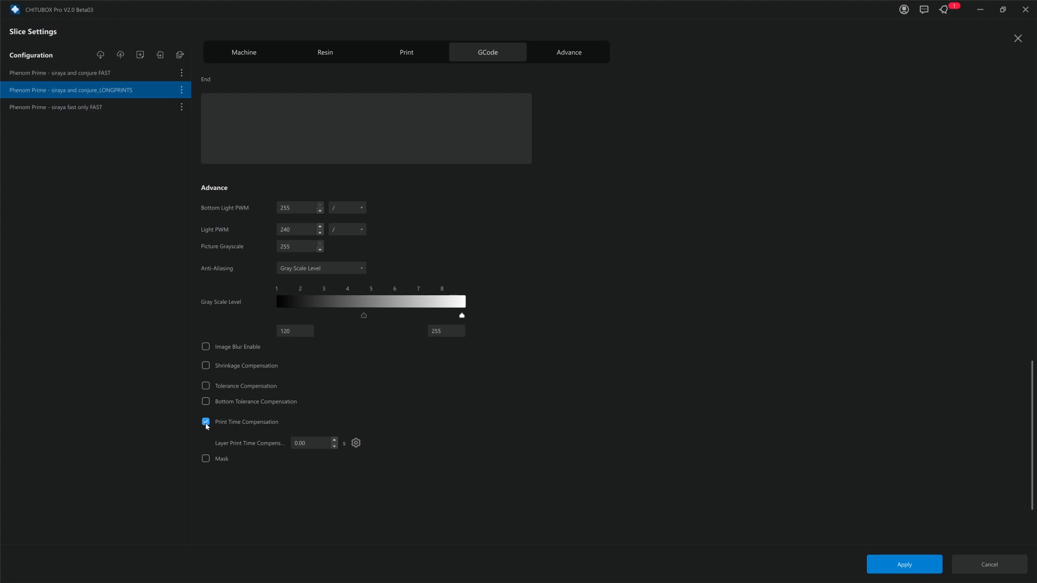
pyautogui.click(206, 424)
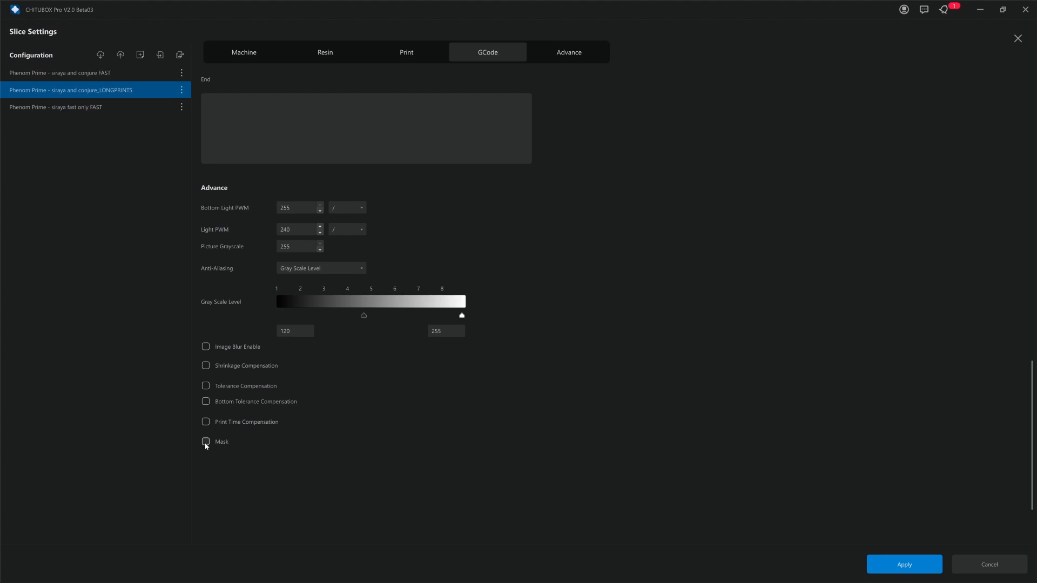
pyautogui.click(206, 443)
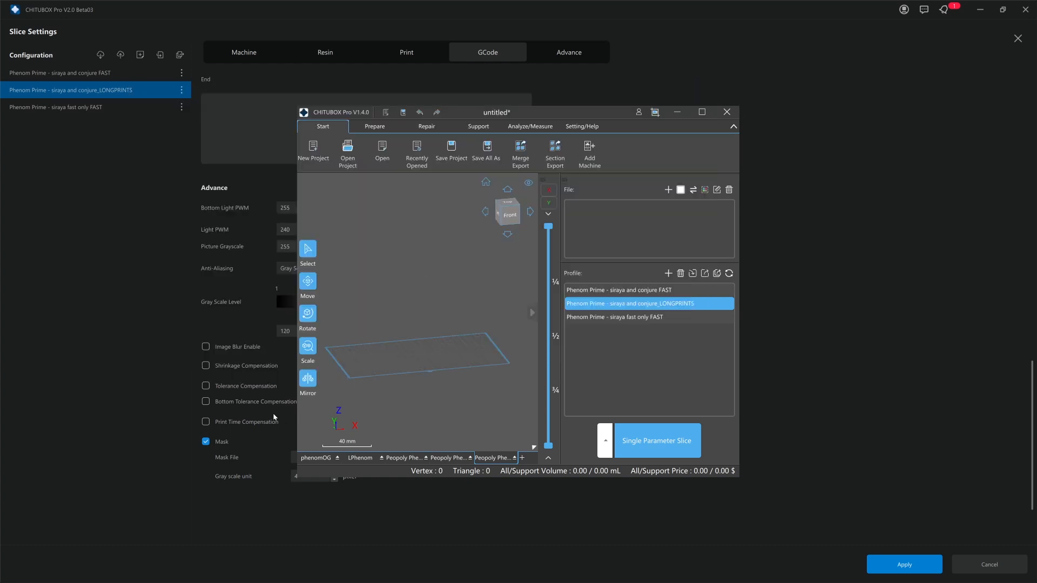
pyautogui.click(205, 442)
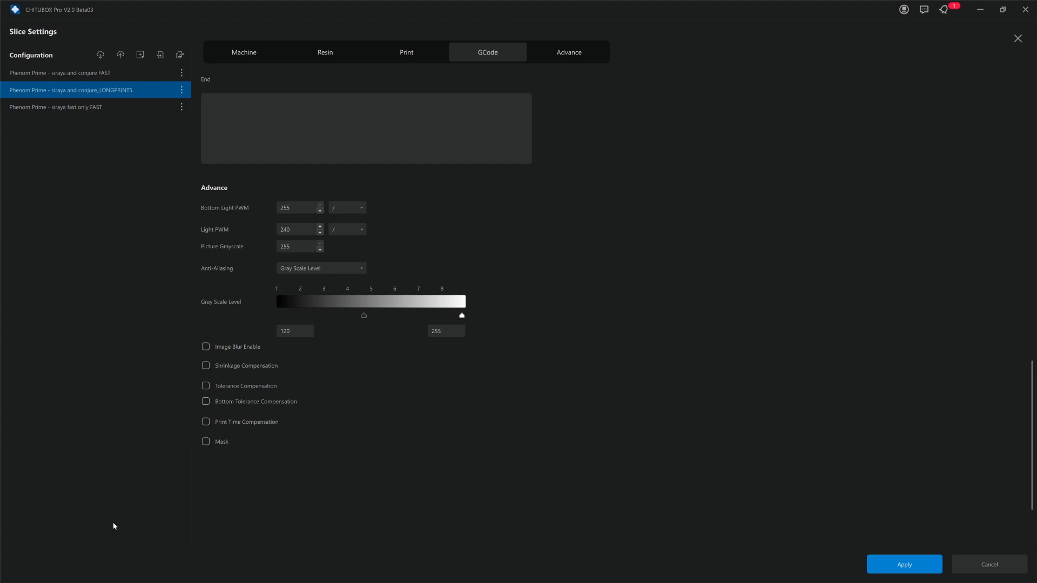
# Move between the Advance, GCode and Print sections of the LONGPRINTS profile to review how the settings page is organised.
pyautogui.click(576, 55)
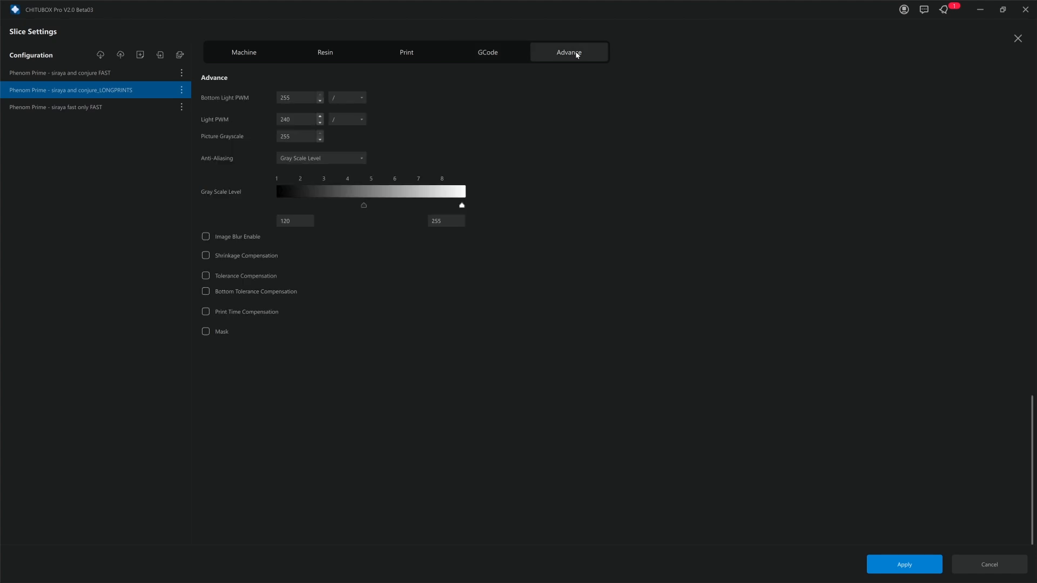
pyautogui.click(493, 52)
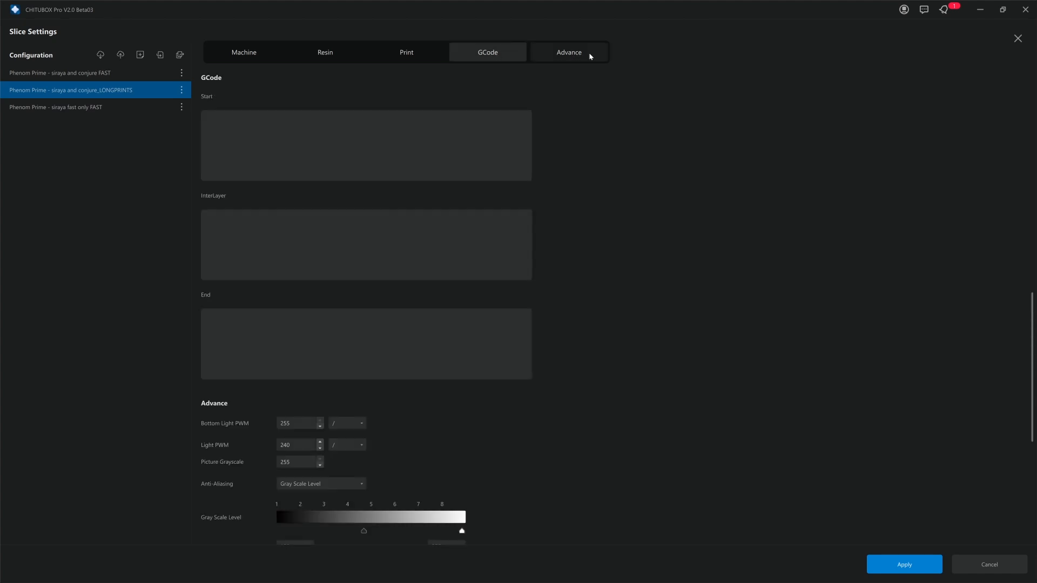
pyautogui.click(588, 56)
pyautogui.click(478, 54)
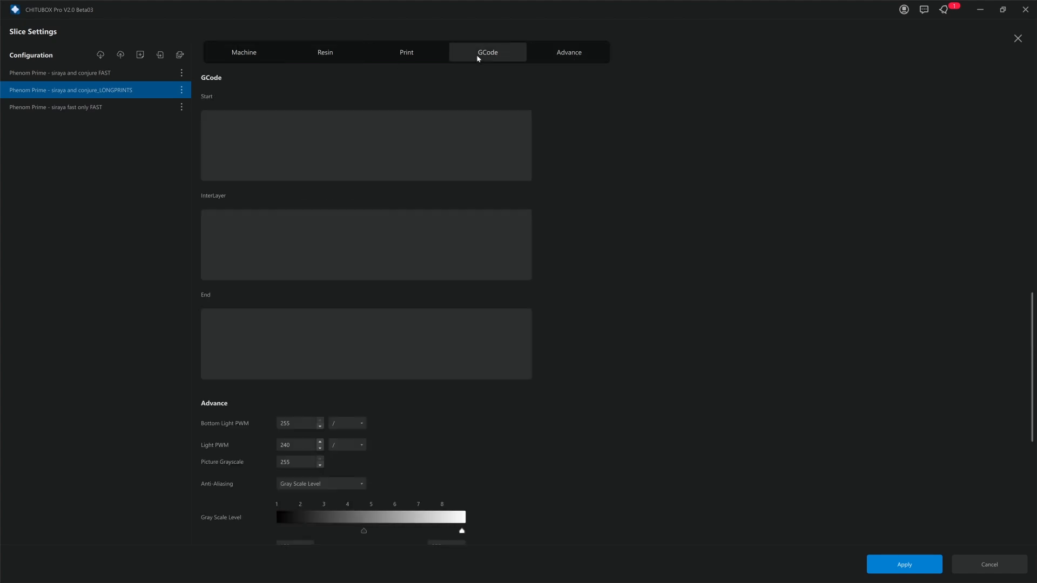
pyautogui.click(422, 55)
pyautogui.click(577, 54)
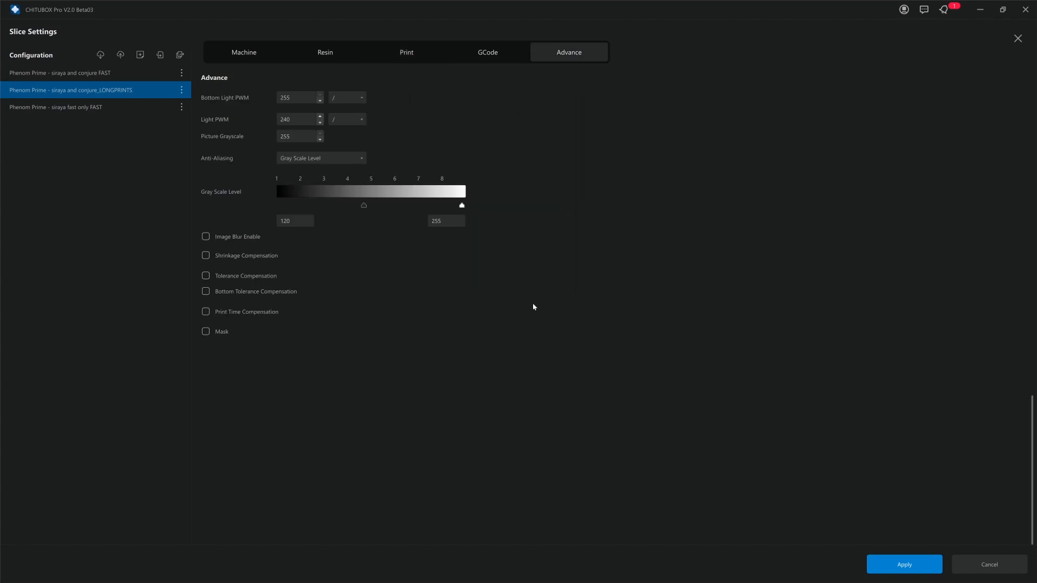
pyautogui.scroll(8, 533, 306)
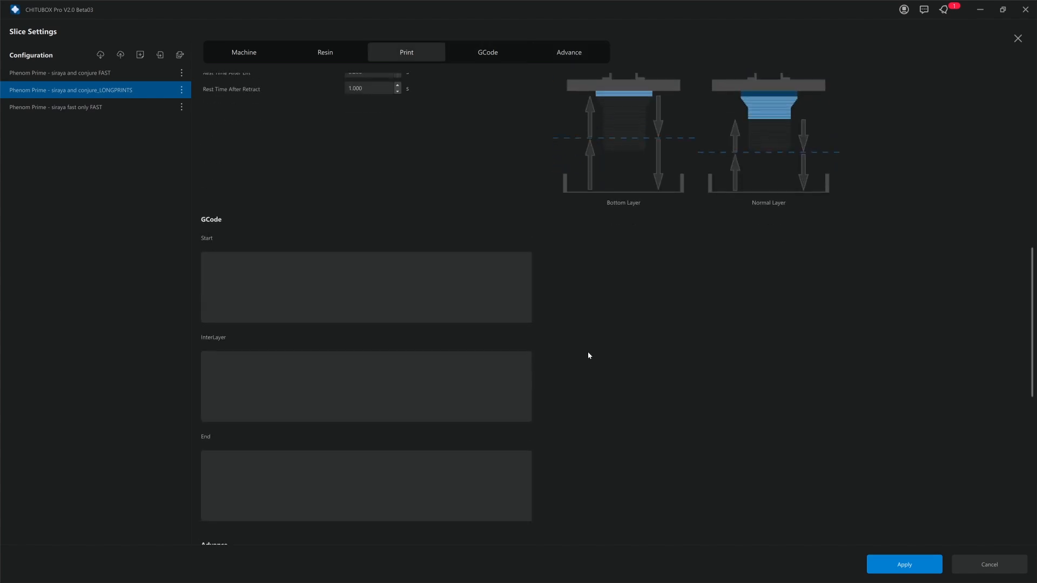
# Review the remaining GCode and Advance sections of the LONGPRINTS profile and apply its slice settings.
pyautogui.scroll(7, 514, 365)
pyautogui.scroll(-10, 510, 352)
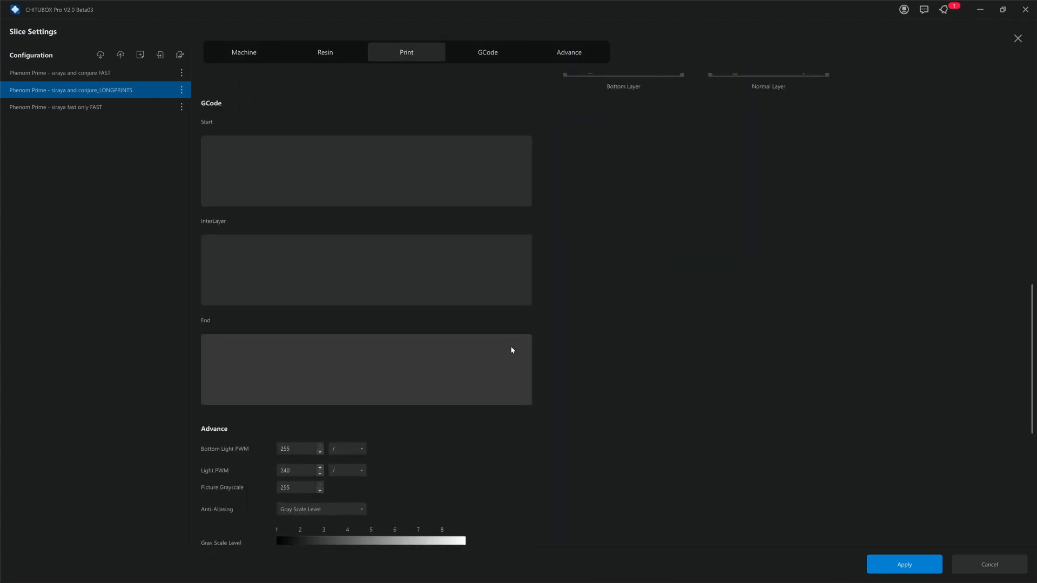
pyautogui.scroll(-5, 512, 350)
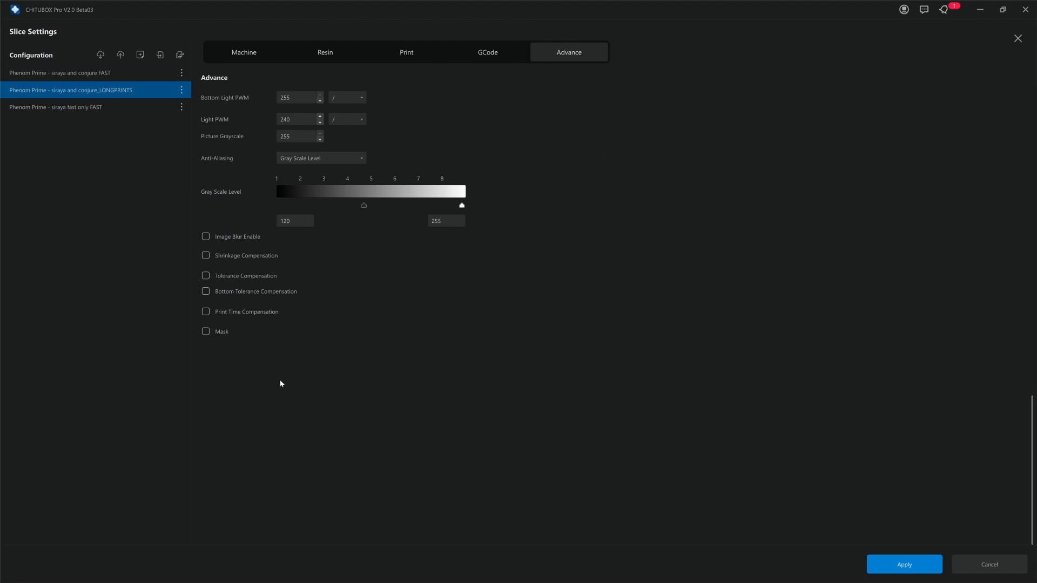
pyautogui.scroll(4, 285, 378)
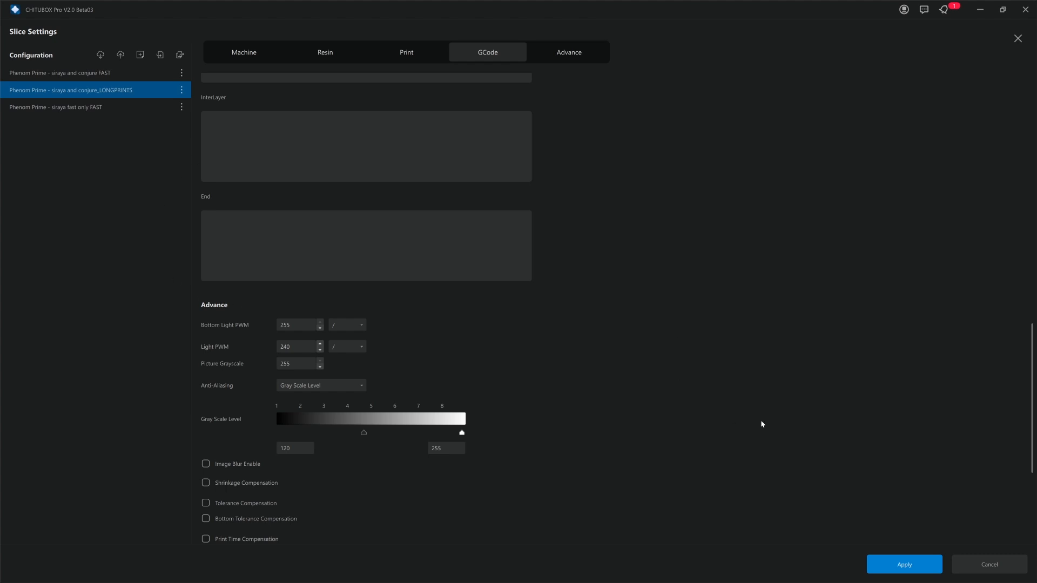
pyautogui.click(886, 569)
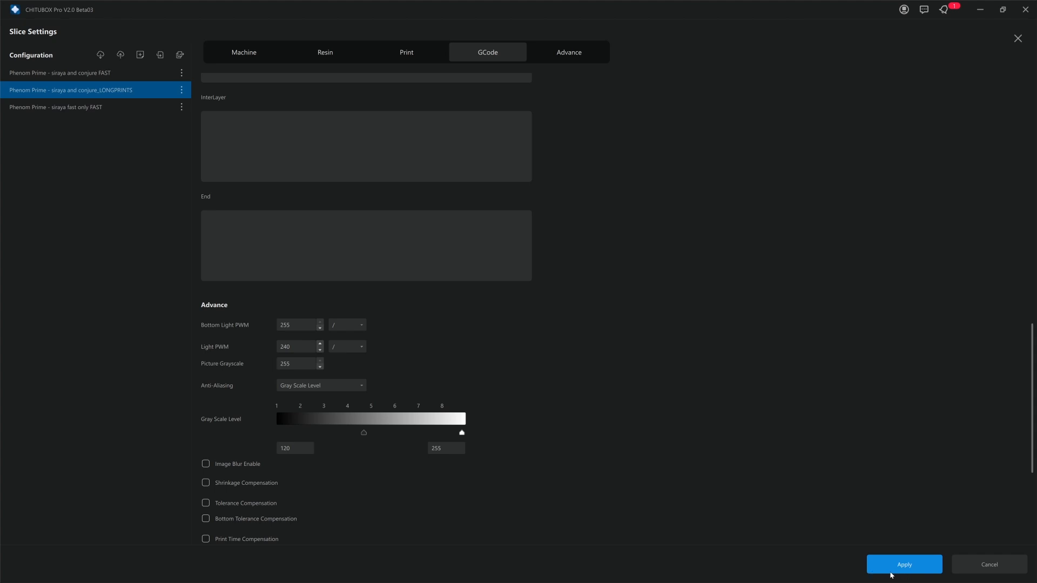
pyautogui.click(904, 568)
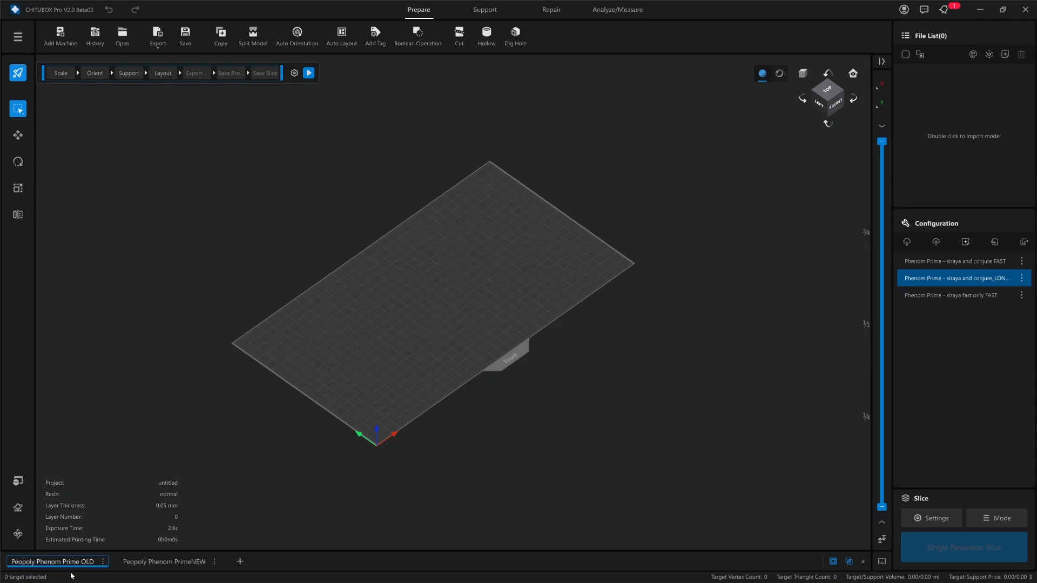
# Switch to the Peopoly Phenom PrimeNEW machine and open the slice settings of its Deft - 50um profile.
pyautogui.click(165, 562)
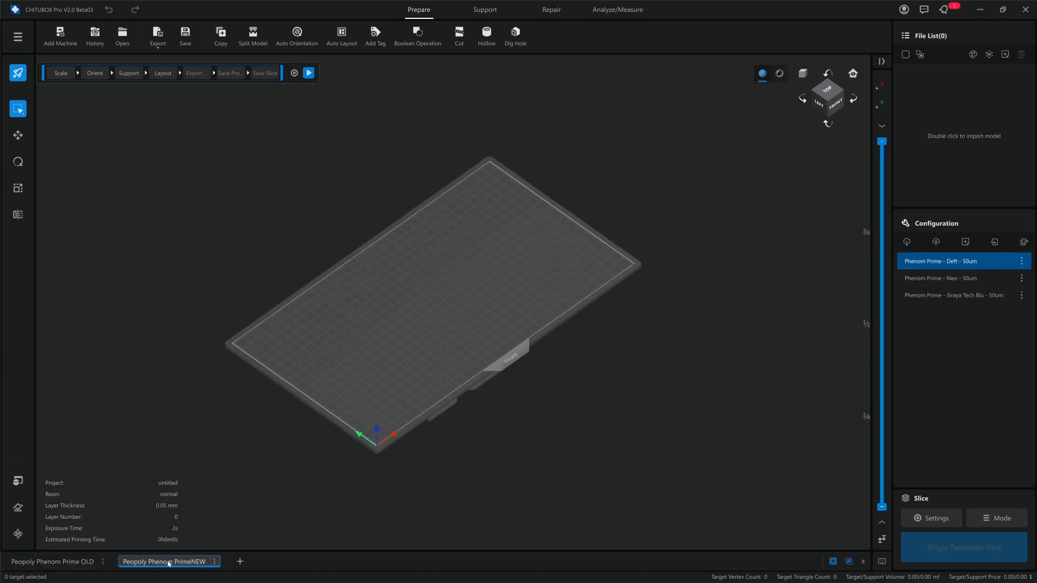
pyautogui.click(215, 562)
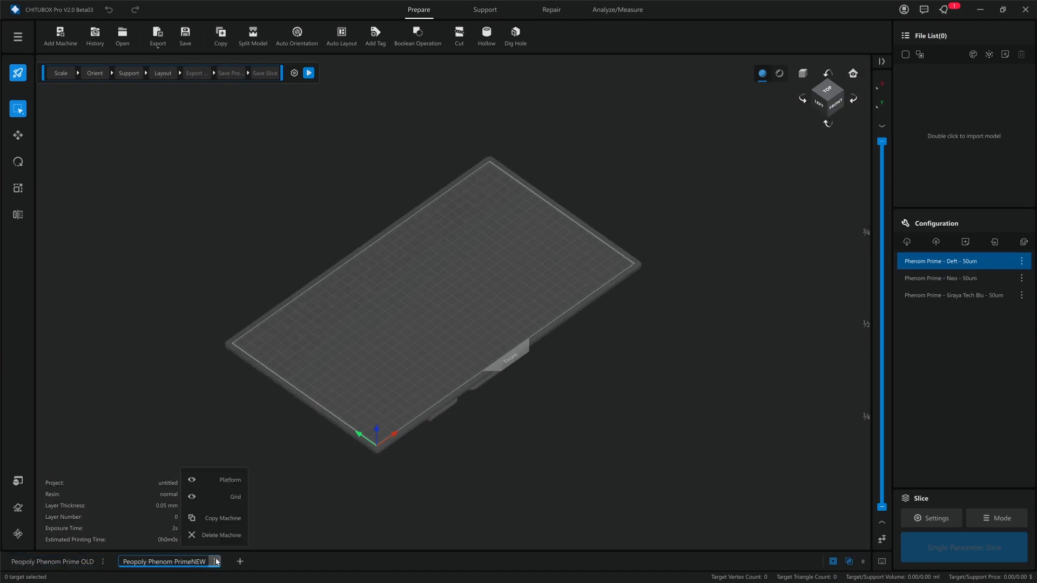
pyautogui.click(192, 561)
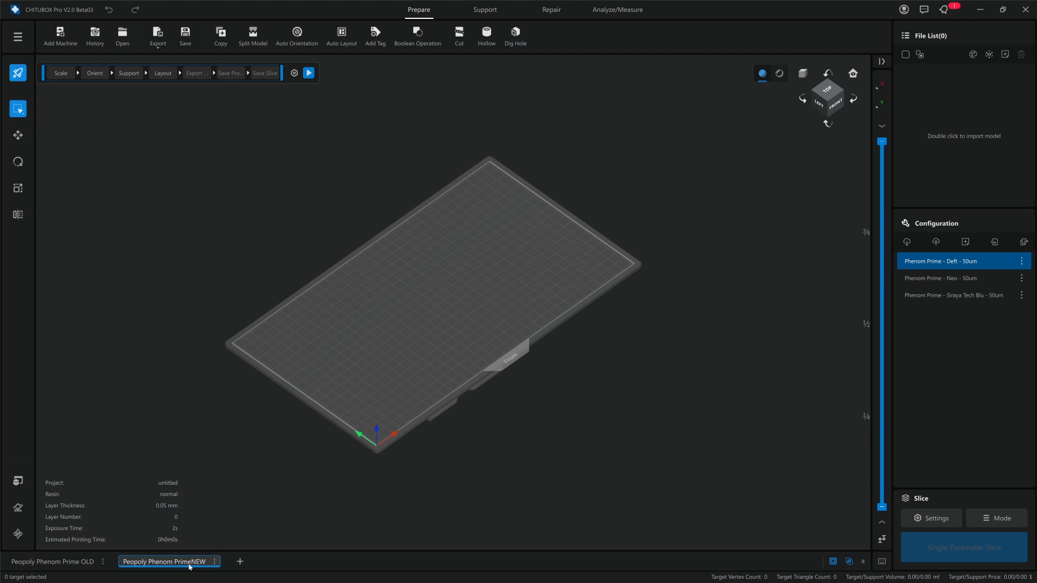
pyautogui.doubleClick(979, 267)
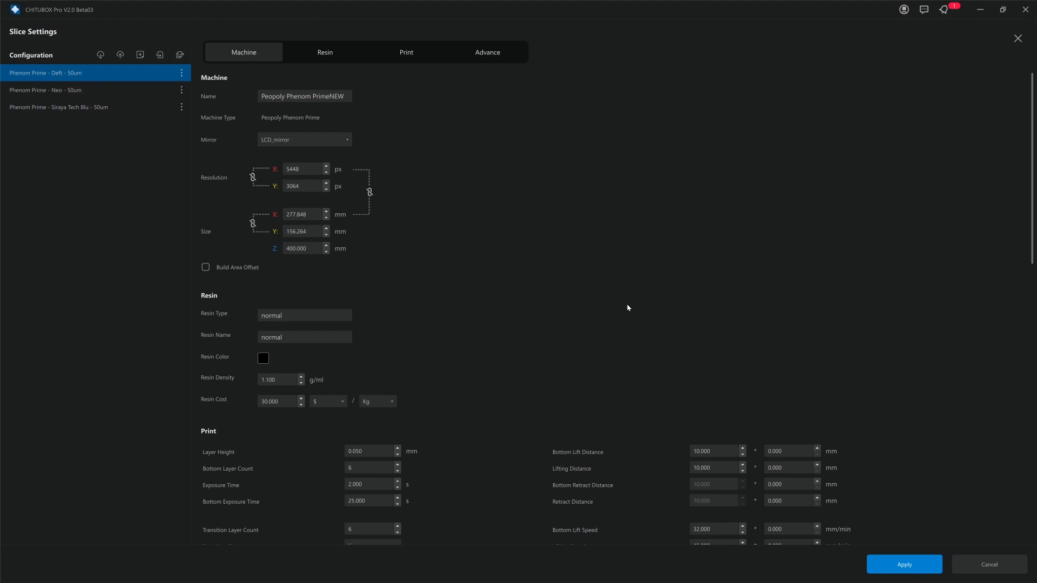
# Examine the Deft - 50um profile's Resin, Print and Advance settings, closing the slice settings without applying changes.
pyautogui.scroll(-5, 628, 307)
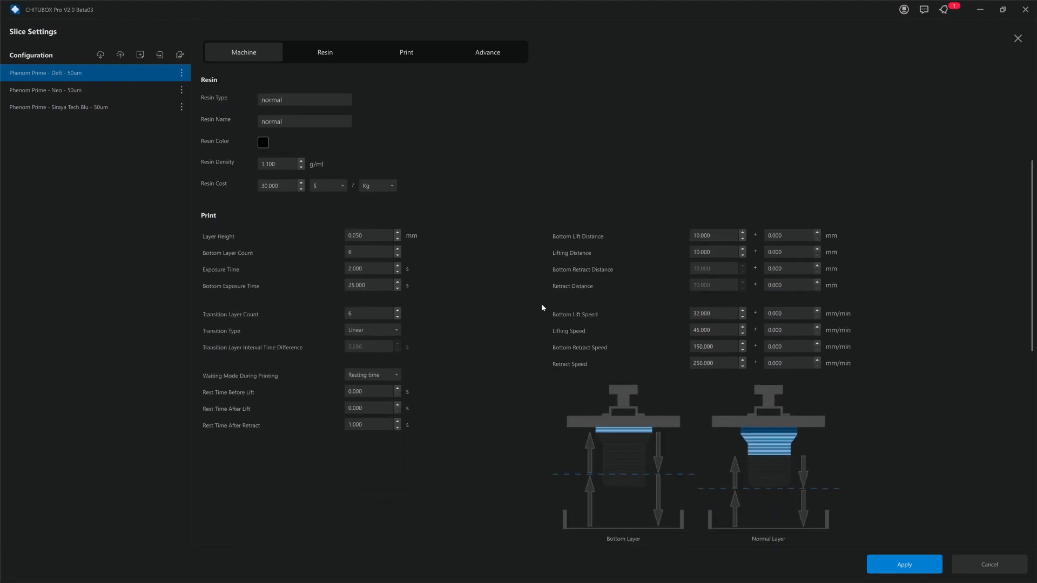
pyautogui.scroll(-2, 507, 312)
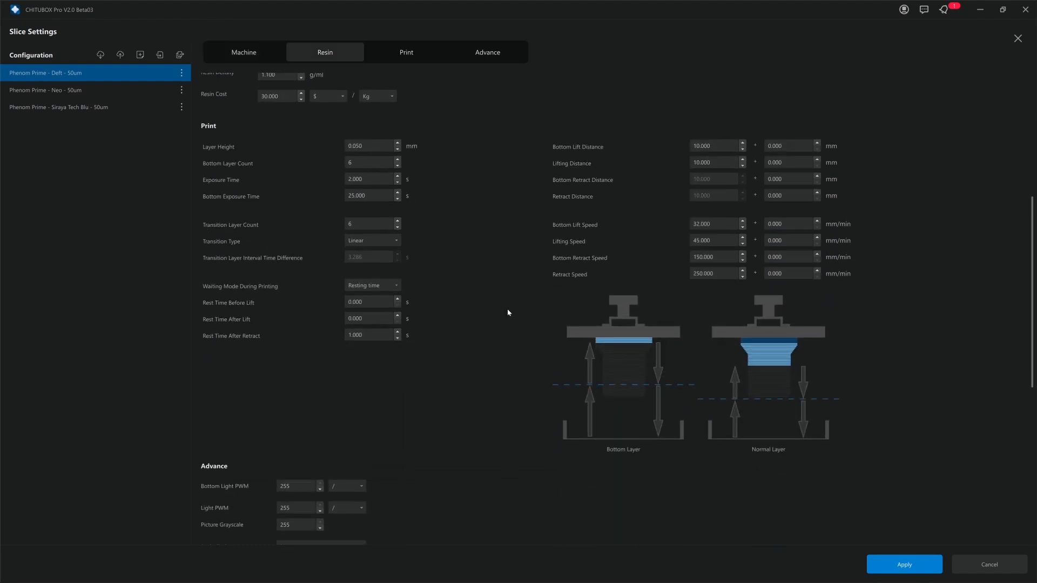
pyautogui.scroll(-1, 508, 312)
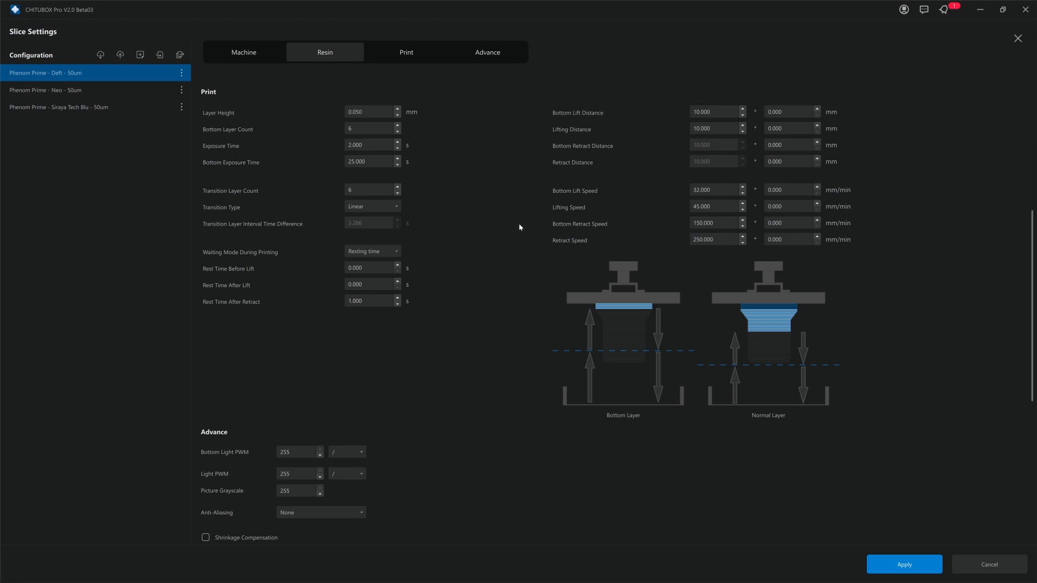
pyautogui.scroll(-8, 400, 443)
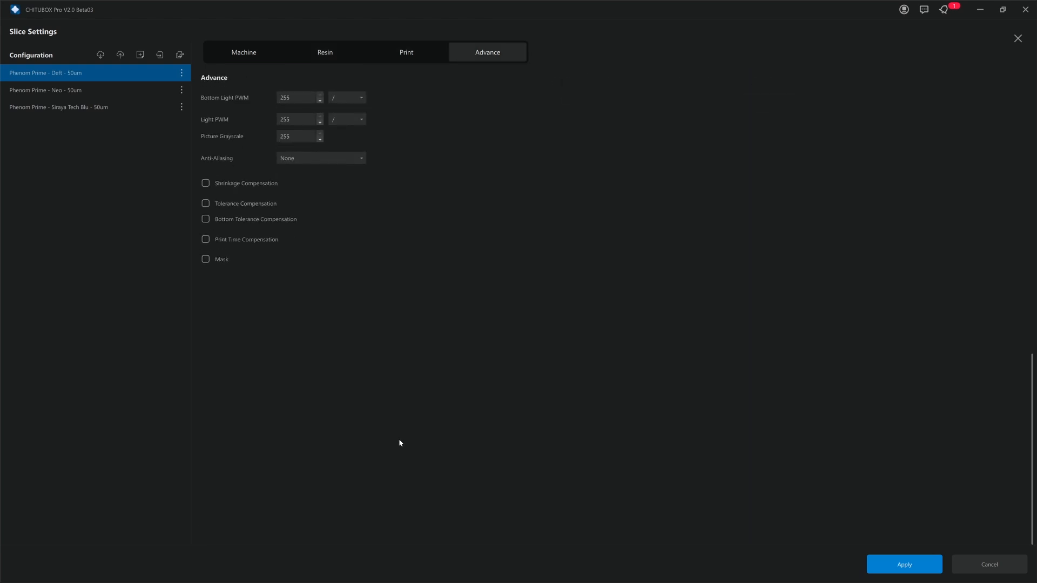
pyautogui.scroll(5, 313, 427)
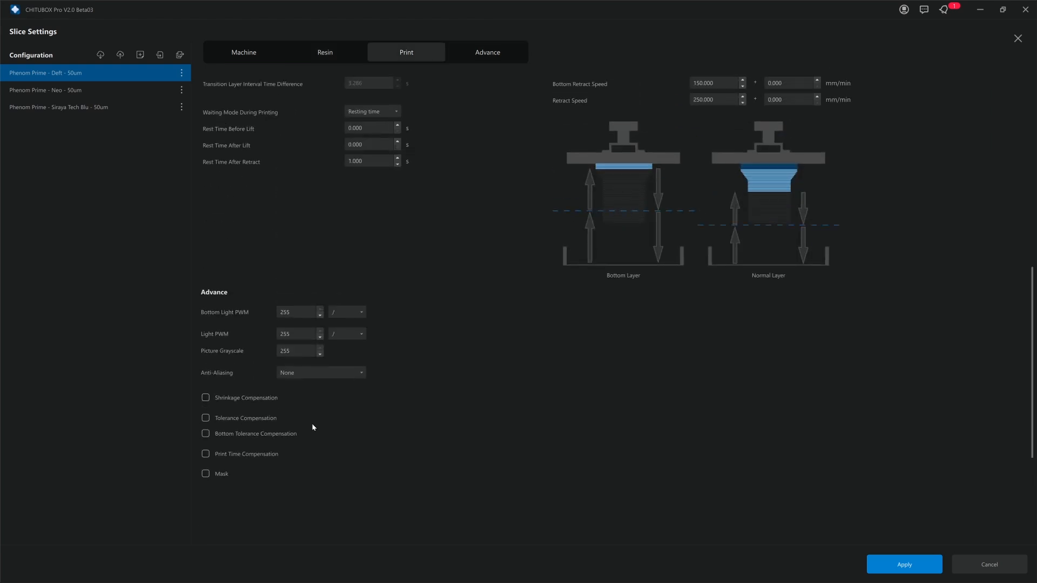
pyautogui.scroll(12, 479, 387)
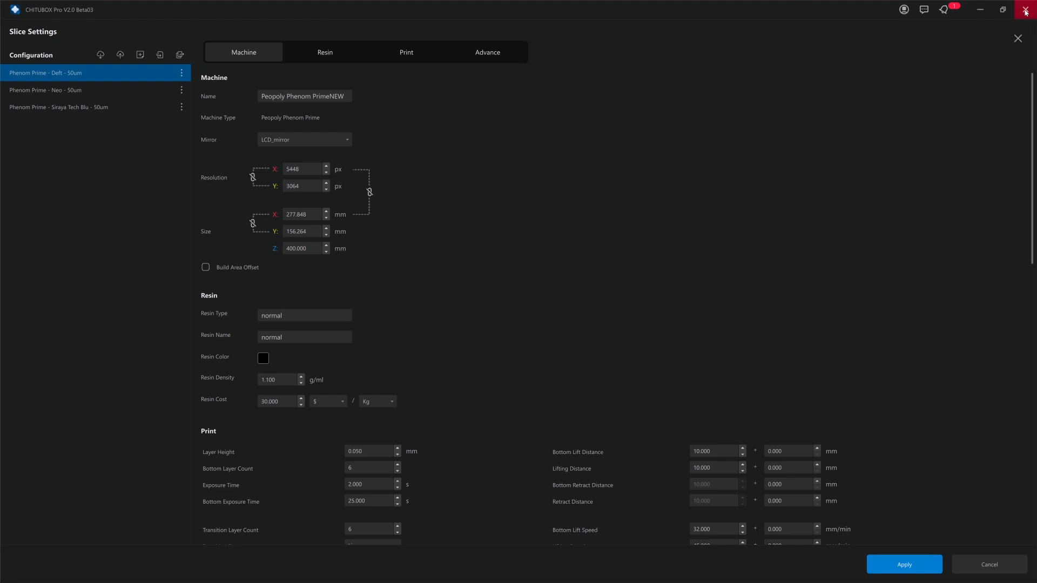
pyautogui.click(1019, 40)
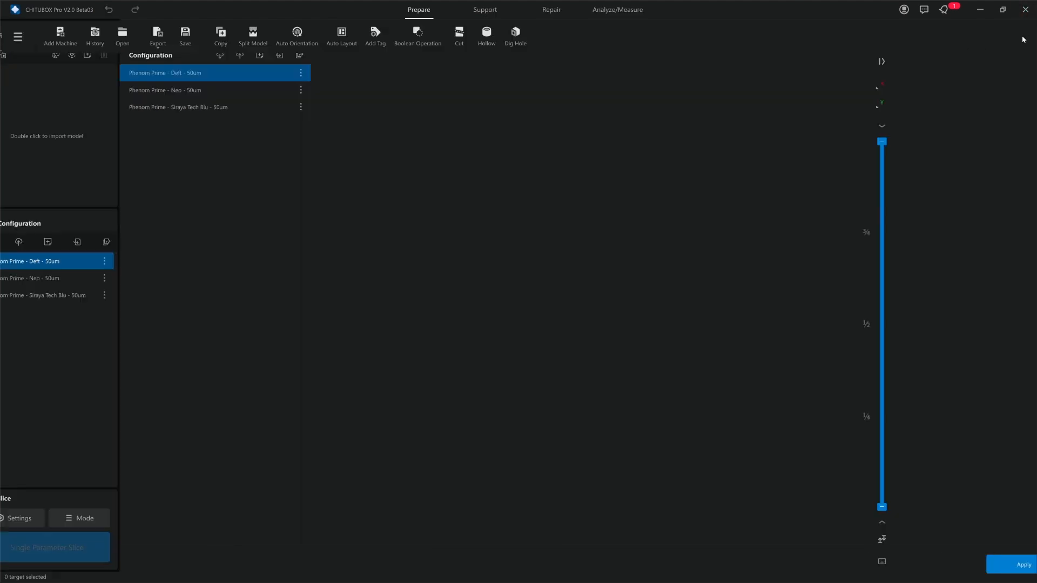
# Compare the build platforms of the OLD and NEW Phenom Prime machines from a low front view, ending on the OLD machine.
pyautogui.moveTo(521, 439); pyautogui.dragTo(434, 474, button='right')
pyautogui.click(81, 563)
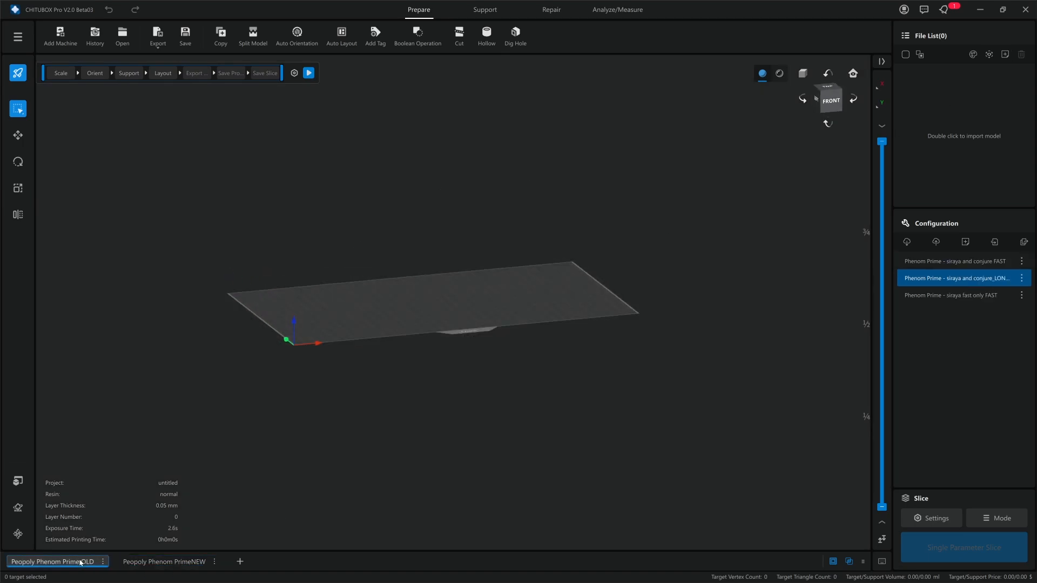
pyautogui.click(167, 562)
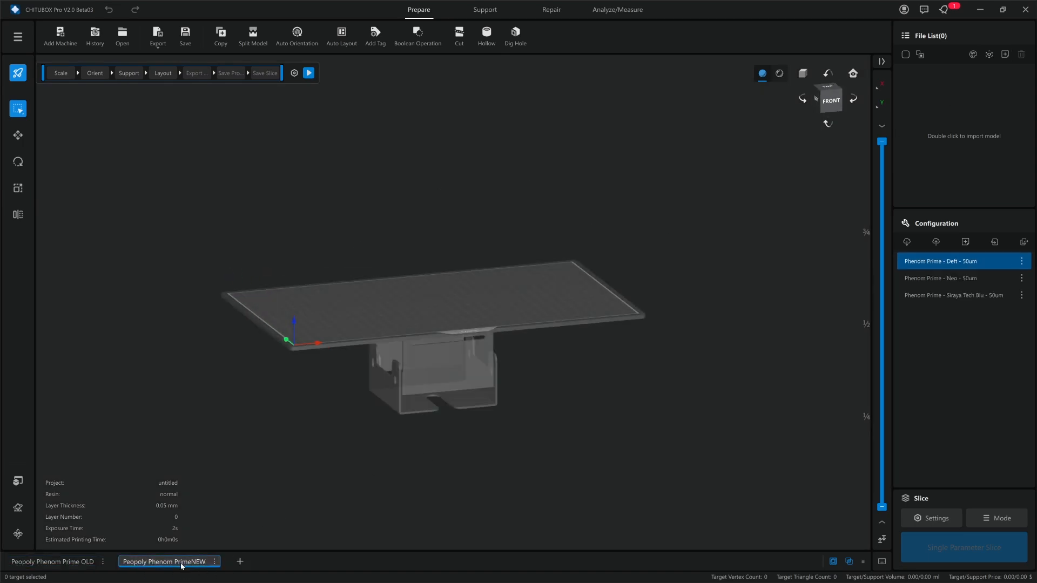
pyautogui.moveTo(400, 421); pyautogui.dragTo(389, 456, button='right')
pyautogui.moveTo(272, 431); pyautogui.dragTo(297, 426, button='right')
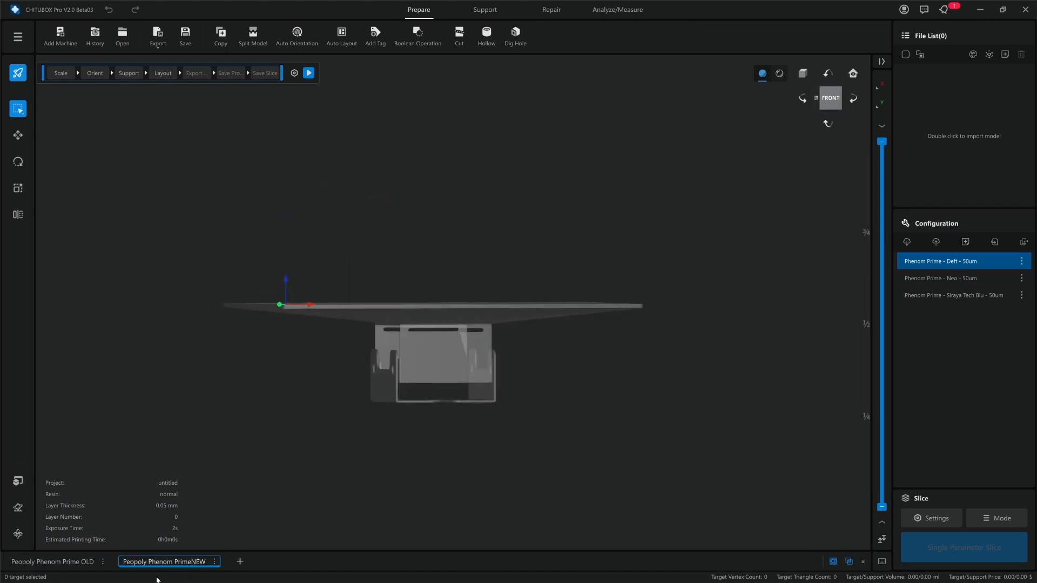
pyautogui.click(86, 564)
pyautogui.moveTo(405, 431); pyautogui.dragTo(394, 459, button='right')
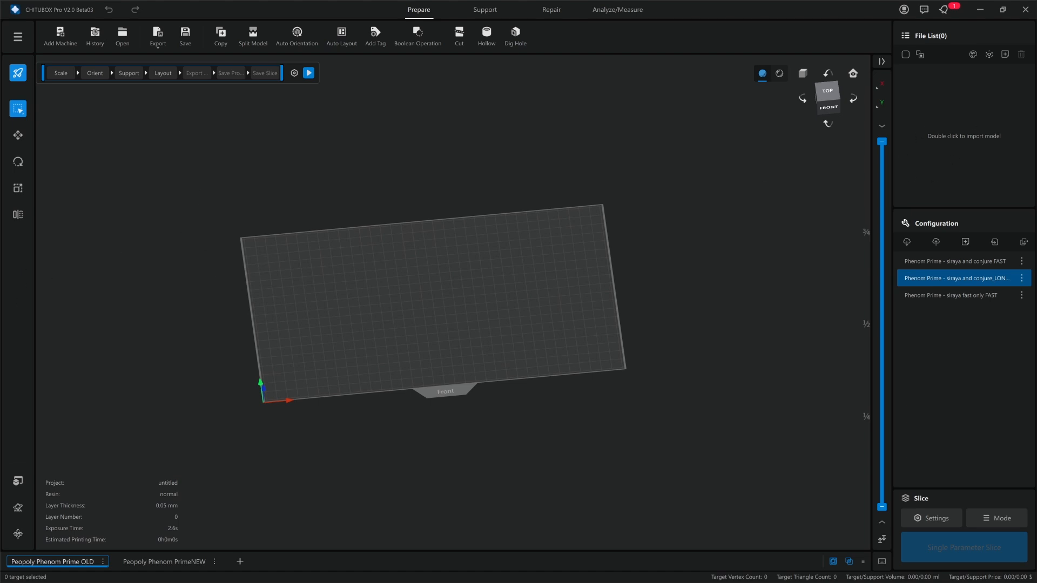
# Bring up CHITUBOX Pro V1.4.0 to compare its interface layout, returning each time to CHITUBOX Pro V2.0.
pyautogui.hotkey('alt', 'Tab')
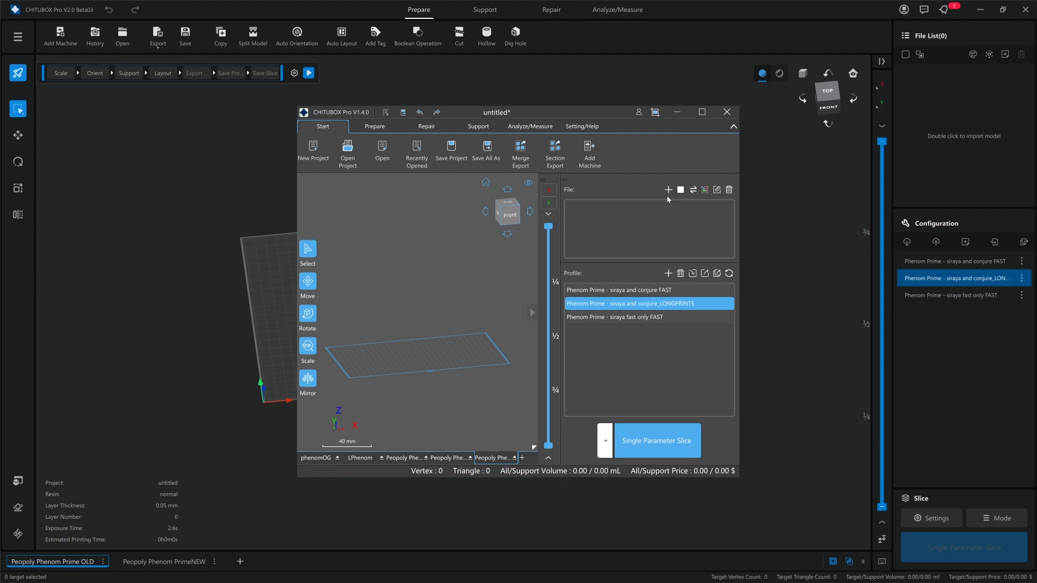
pyautogui.click(677, 112)
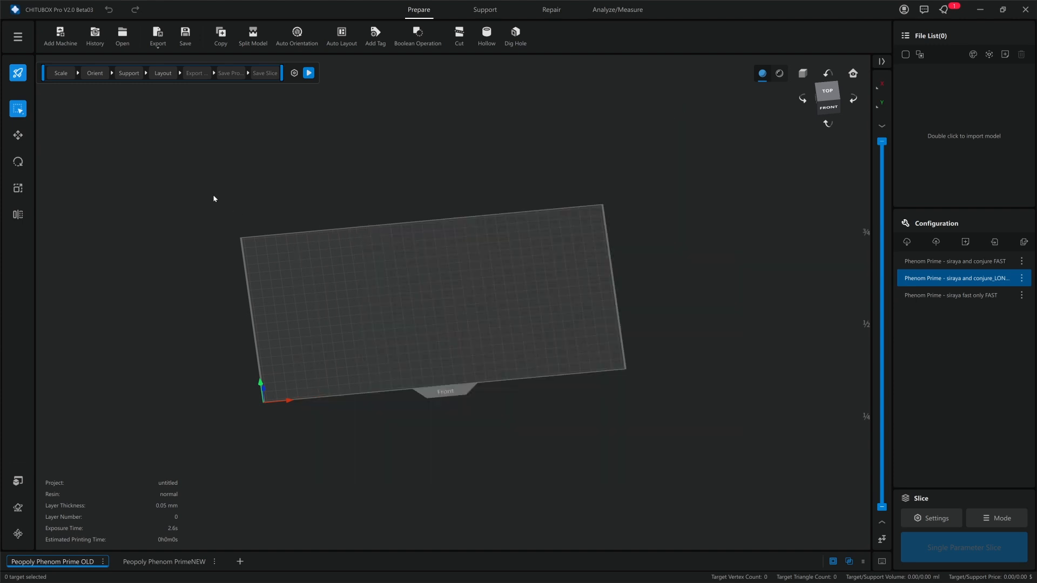
pyautogui.moveTo(213, 198); pyautogui.dragTo(193, 195, button='right')
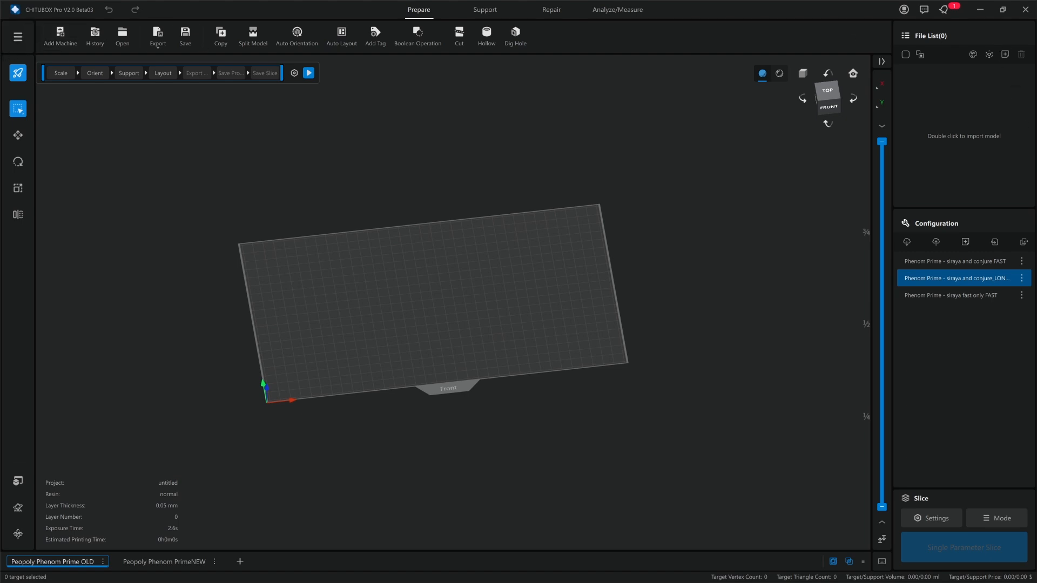
pyautogui.hotkey('alt', 'Tab')
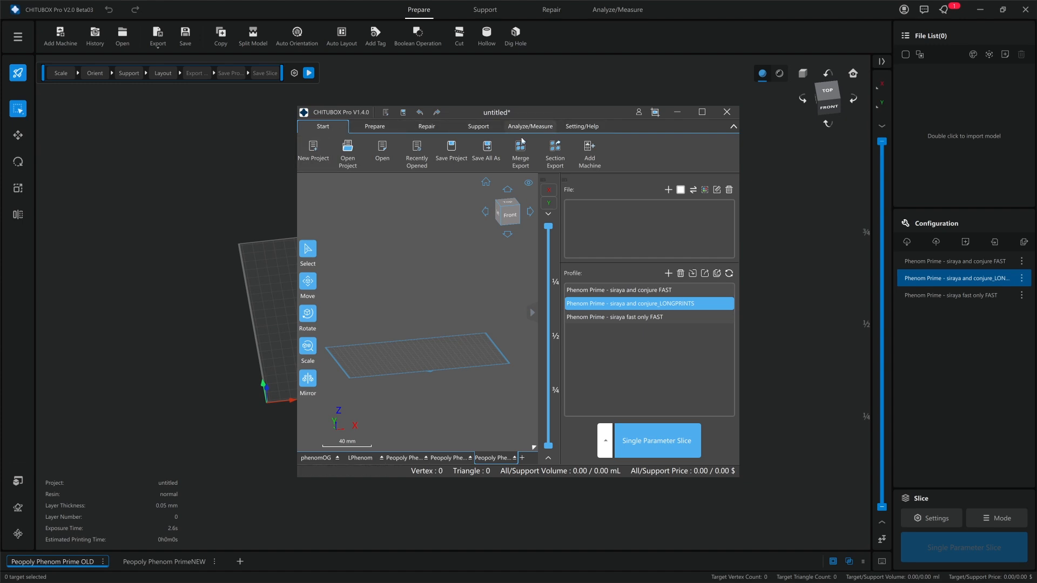
pyautogui.click(221, 141)
pyautogui.click(486, 9)
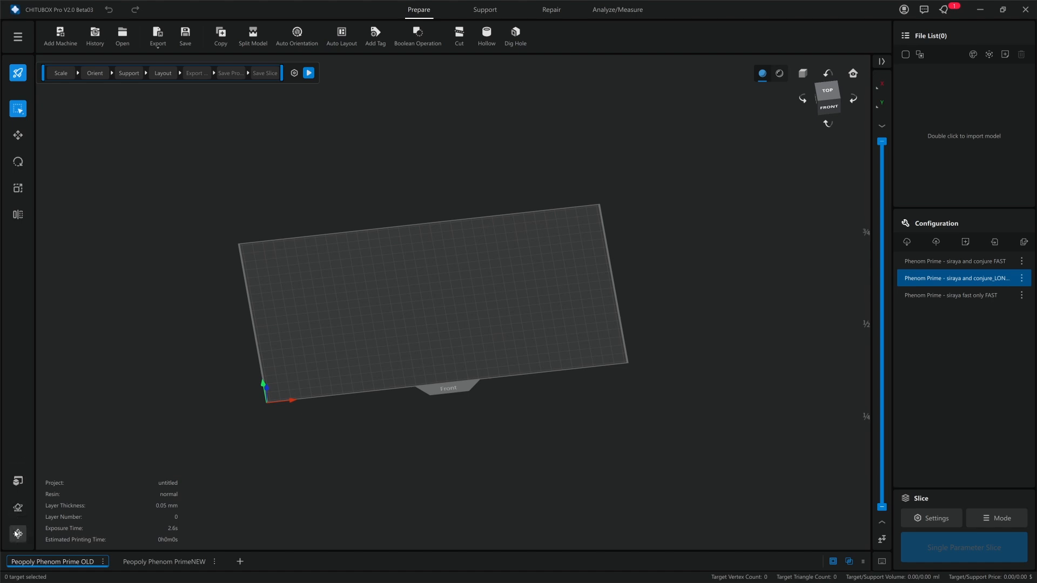
# Open the Standard Parts library and the Resin Profiles Library one at a time to view their contents, closing each.
pyautogui.click(24, 483)
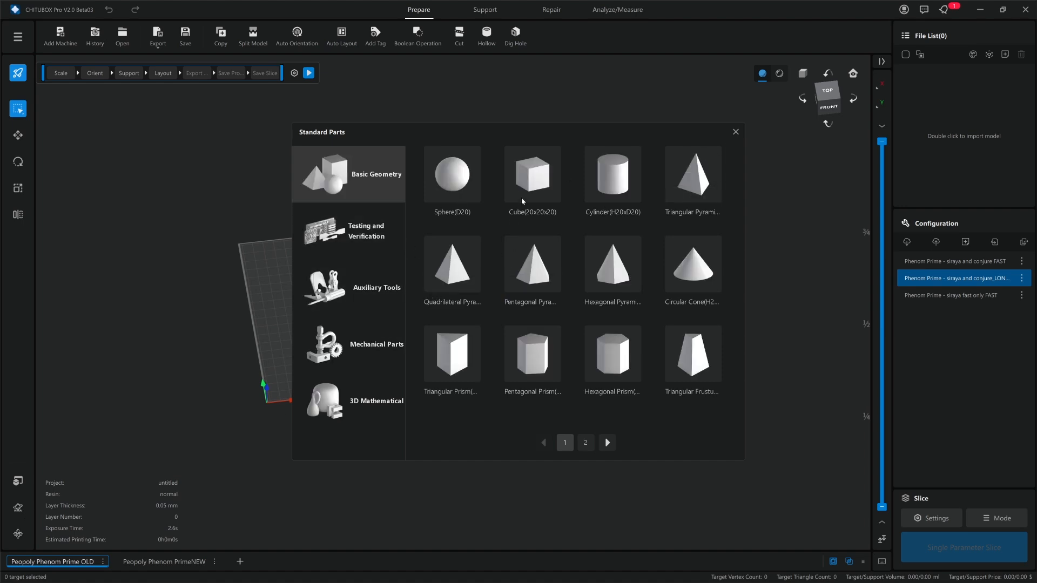
pyautogui.click(736, 132)
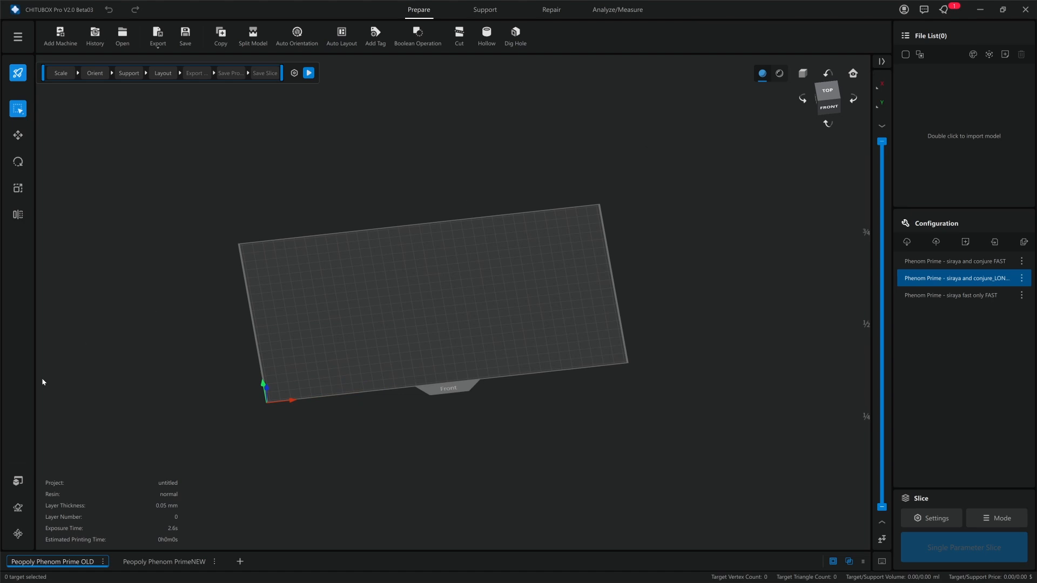
pyautogui.click(25, 509)
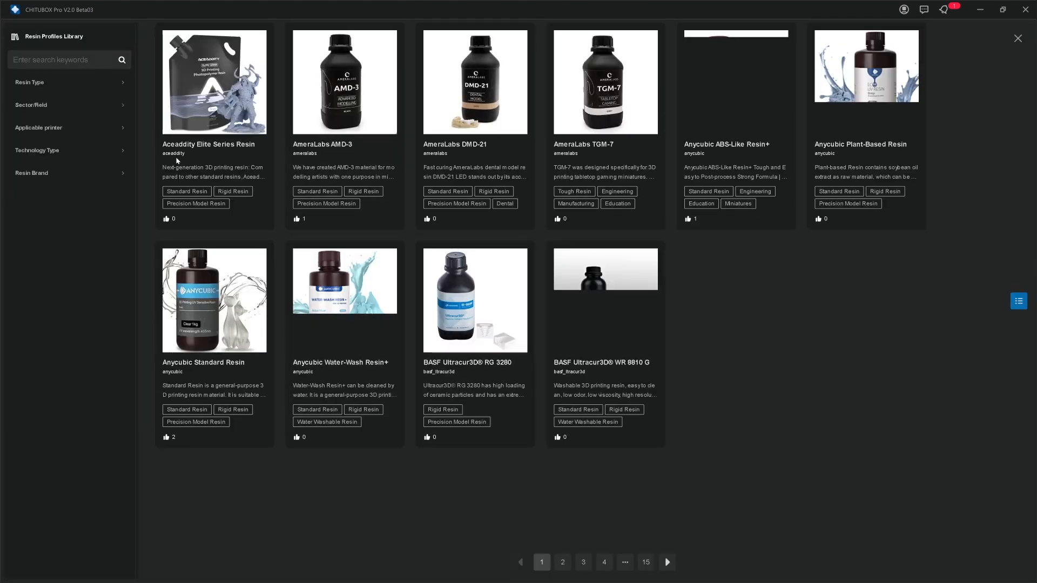
pyautogui.click(1018, 39)
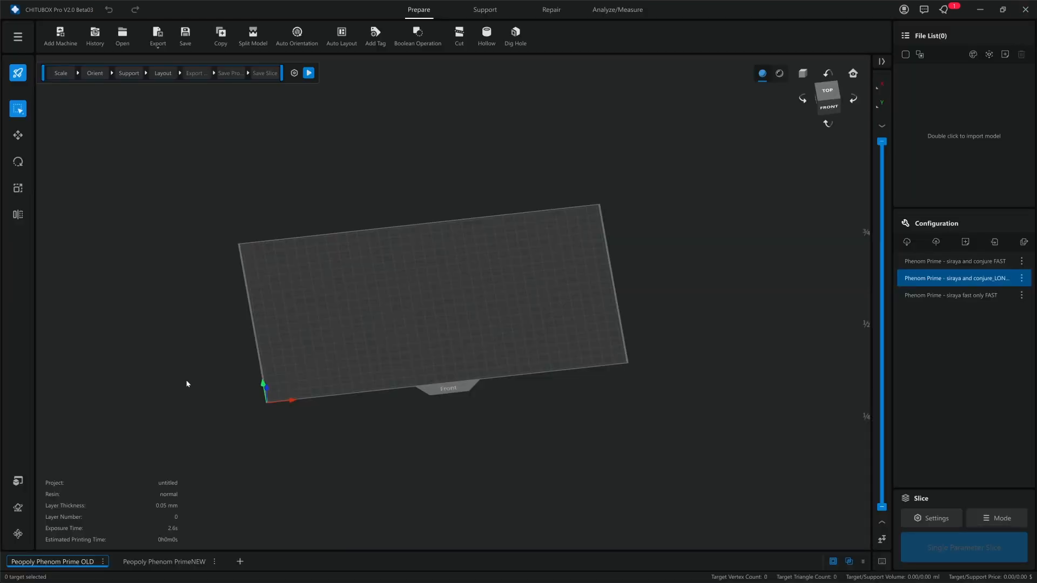
# Open the printer management function and decline the ChituManager installation.
pyautogui.click(24, 538)
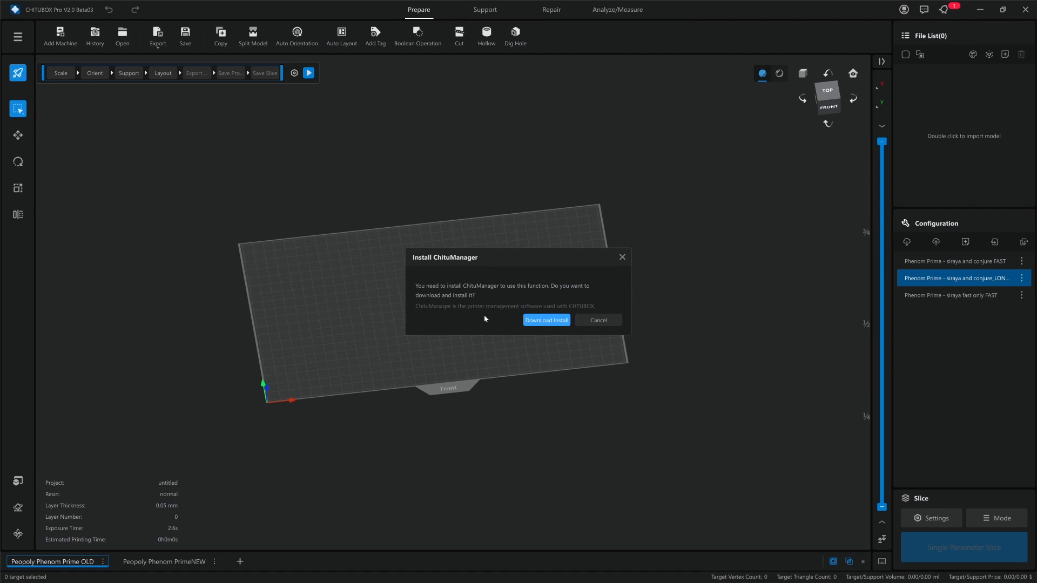
pyautogui.click(598, 320)
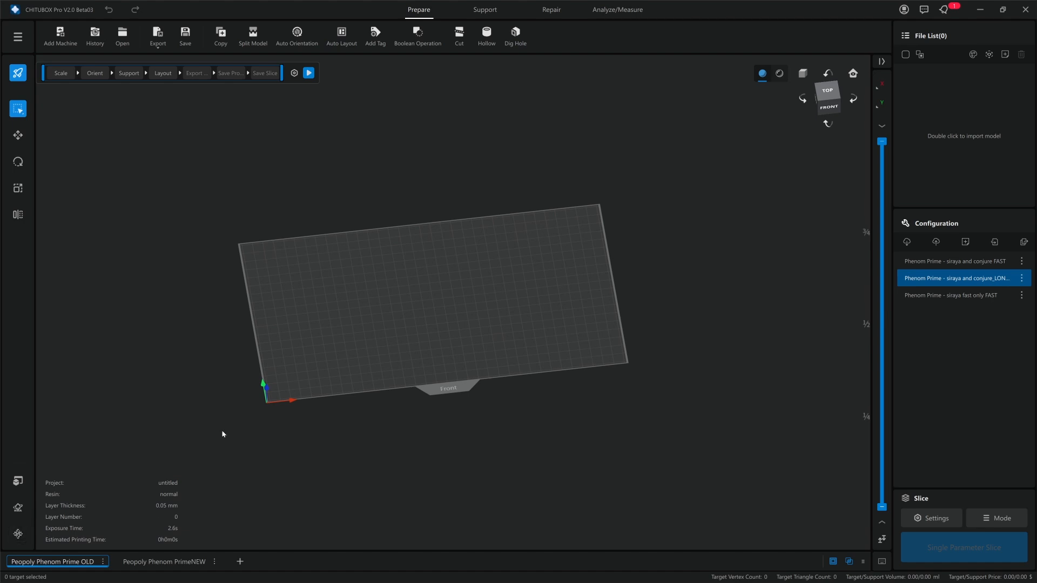
pyautogui.moveTo(476, 441); pyautogui.dragTo(554, 440, button='right')
pyautogui.moveTo(554, 440); pyautogui.dragTo(566, 474, button='middle')
pyautogui.moveTo(566, 478); pyautogui.dragTo(558, 473, button='right')
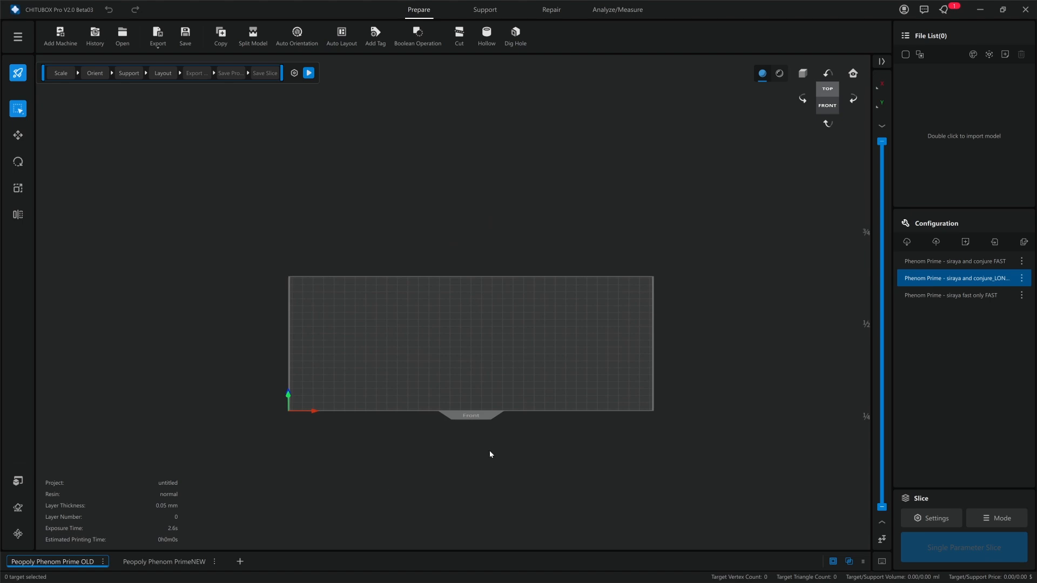
pyautogui.scroll(3, 472, 451)
pyautogui.moveTo(449, 463); pyautogui.dragTo(499, 483, button='right')
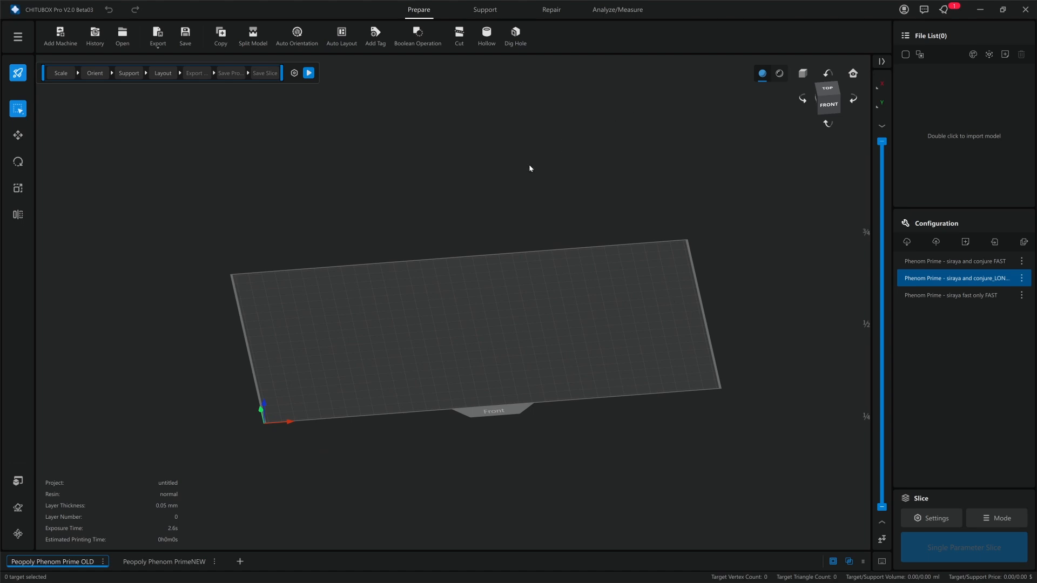
pyautogui.moveTo(440, 185)
pyautogui.mouseDown(button='right')
pyautogui.moveTo(455, 176)
pyautogui.moveTo(438, 186)
pyautogui.moveTo(450, 180)
pyautogui.moveTo(456, 199)
pyautogui.moveTo(472, 167)
pyautogui.moveTo(459, 184)
pyautogui.moveTo(453, 177)
pyautogui.moveTo(470, 181)
pyautogui.moveTo(436, 156)
pyautogui.moveTo(418, 169)
pyautogui.moveTo(429, 182)
pyautogui.mouseUp(button='right')
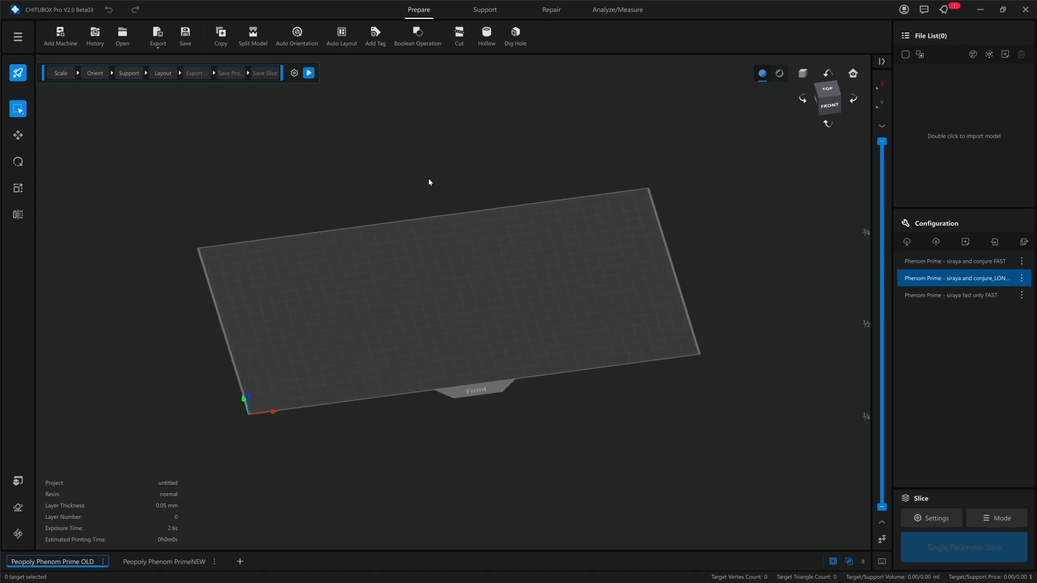
pyautogui.moveTo(429, 182); pyautogui.dragTo(411, 220, button='middle')
pyautogui.scroll(1, 412, 209)
pyautogui.scroll(2, 411, 232)
pyautogui.scroll(-3, 411, 232)
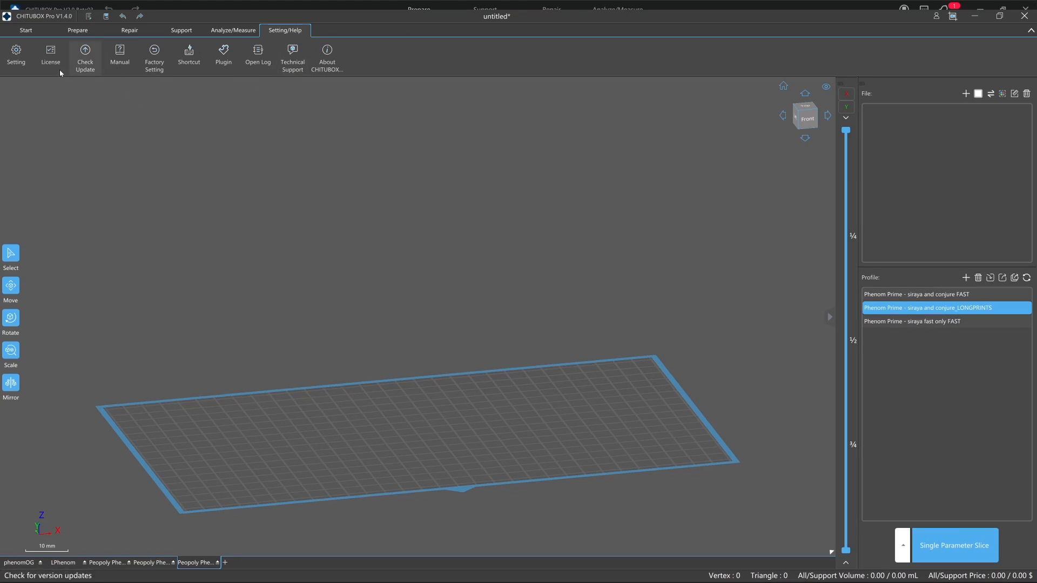
# Review the Normal, Appearance, File and Function settings of CHITUBOX Pro V1.4.0, closing them without changes.
pyautogui.click(17, 54)
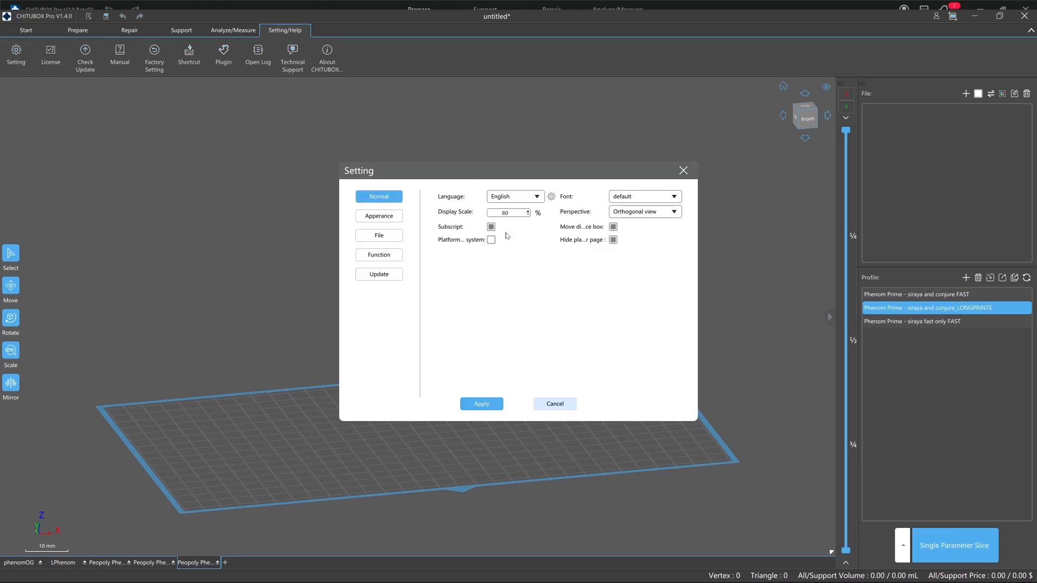
pyautogui.click(379, 217)
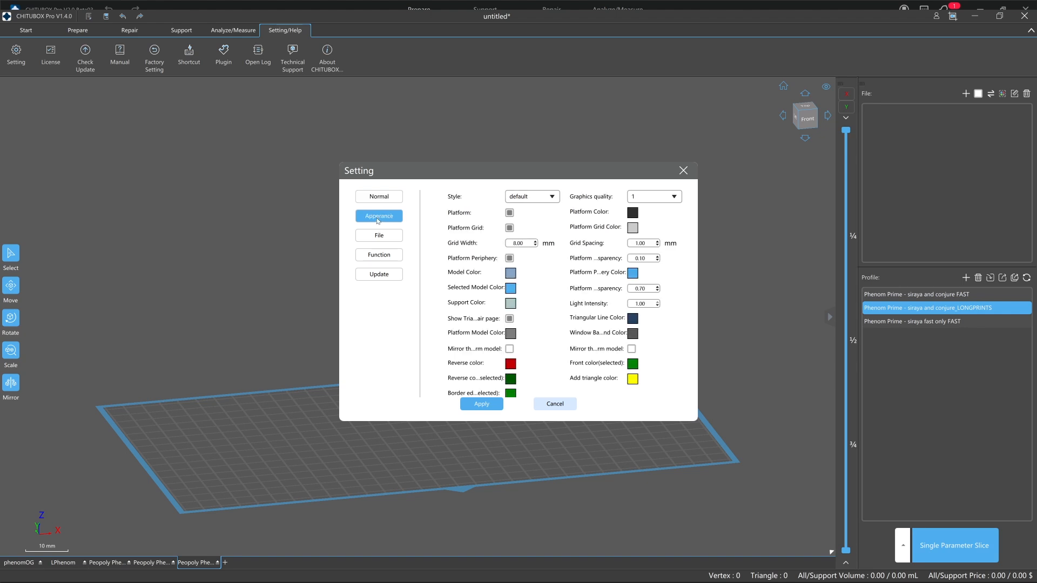
pyautogui.click(380, 235)
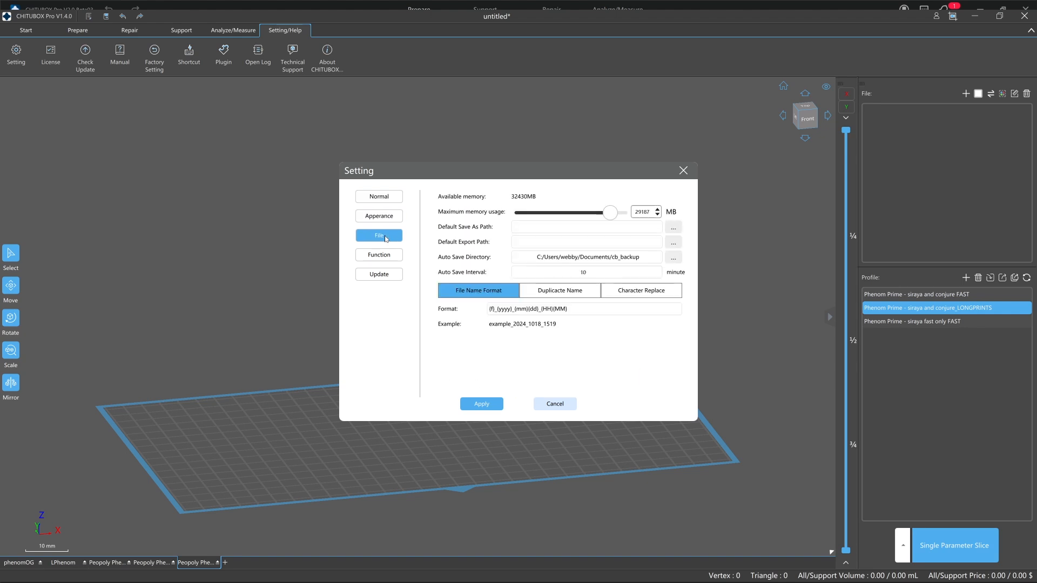
pyautogui.click(387, 256)
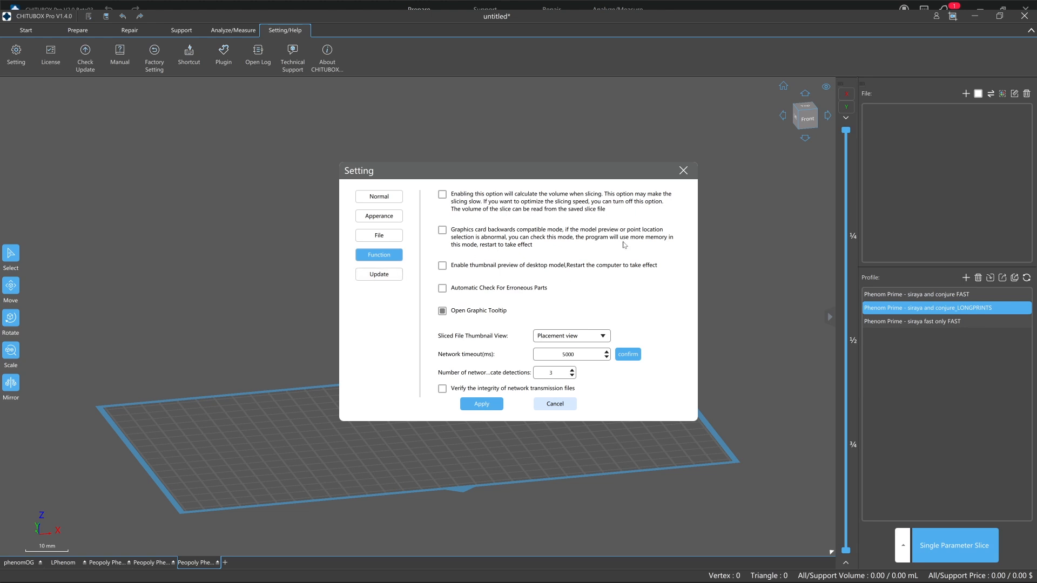
pyautogui.click(684, 170)
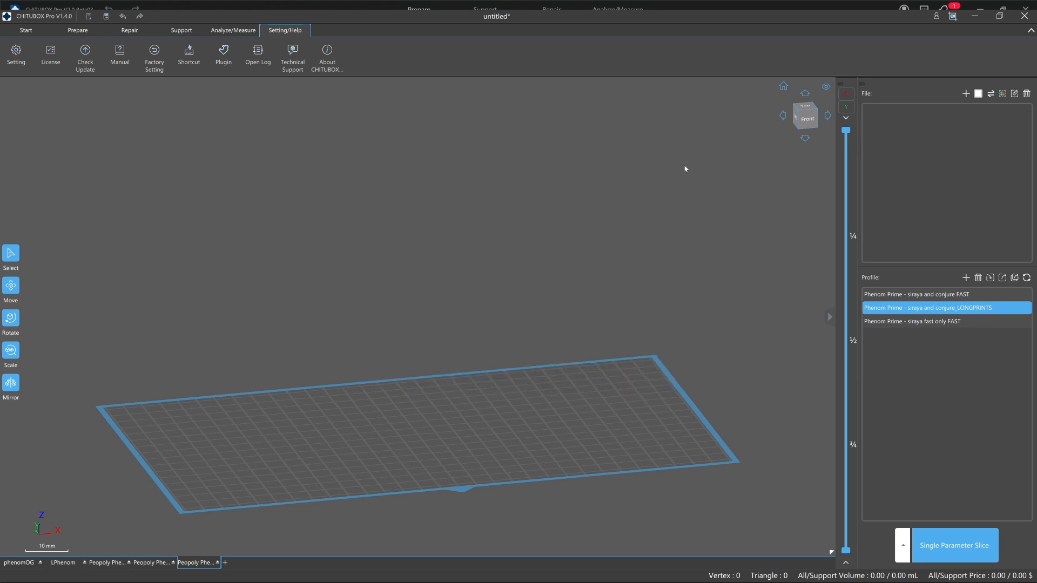
# Switch to CHITUBOX Pro V2.0 and view the account options and the slice settings of the OLD machine, closing each.
pyautogui.click(854, 9)
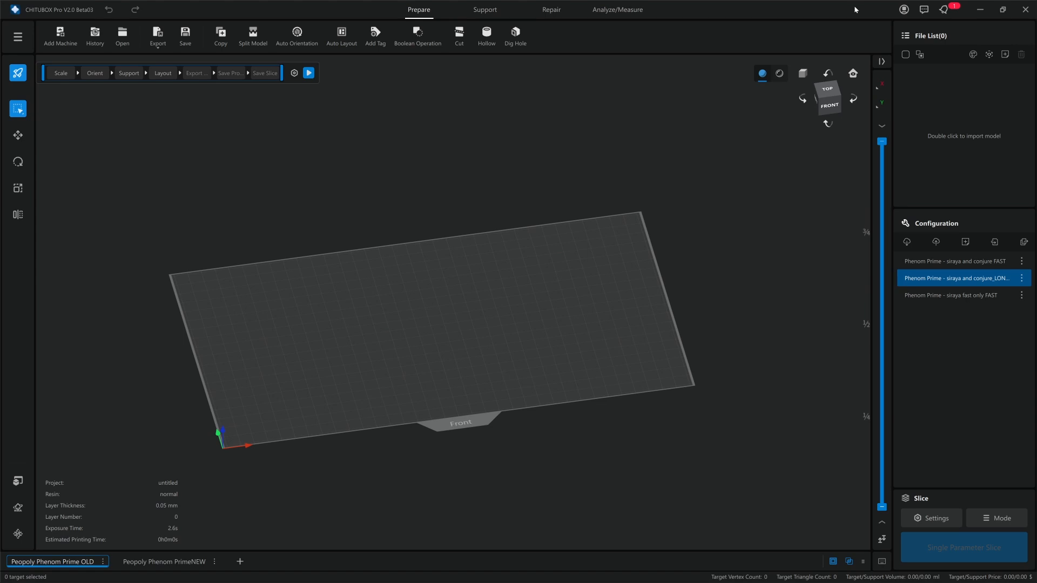
pyautogui.click(903, 10)
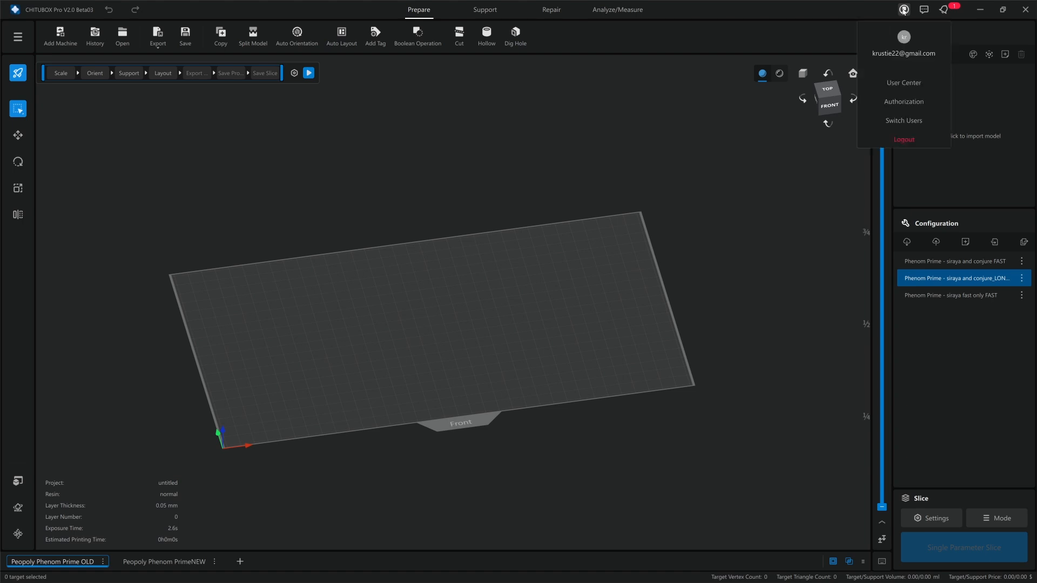
pyautogui.click(796, 32)
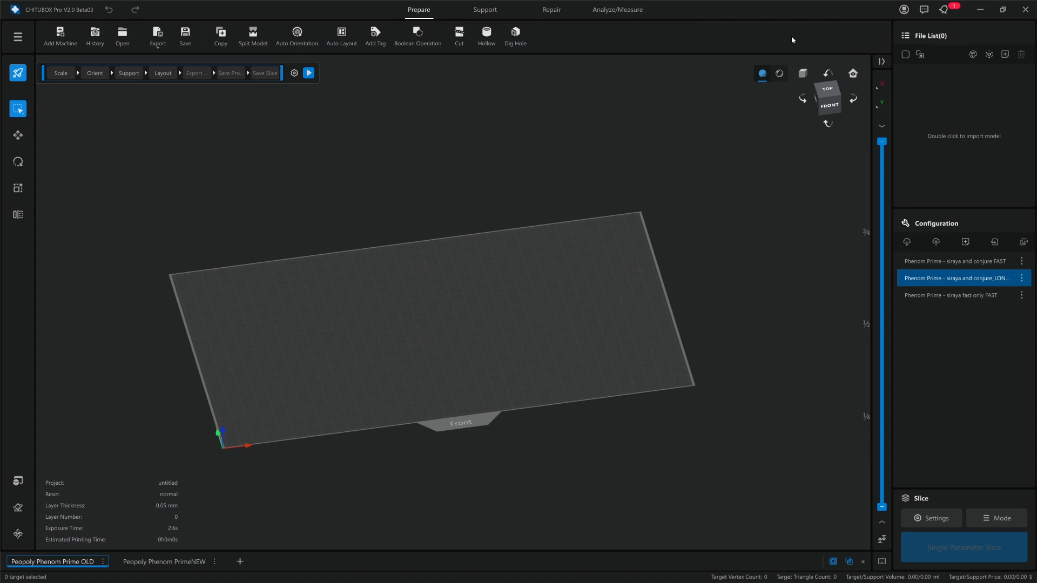
pyautogui.click(935, 523)
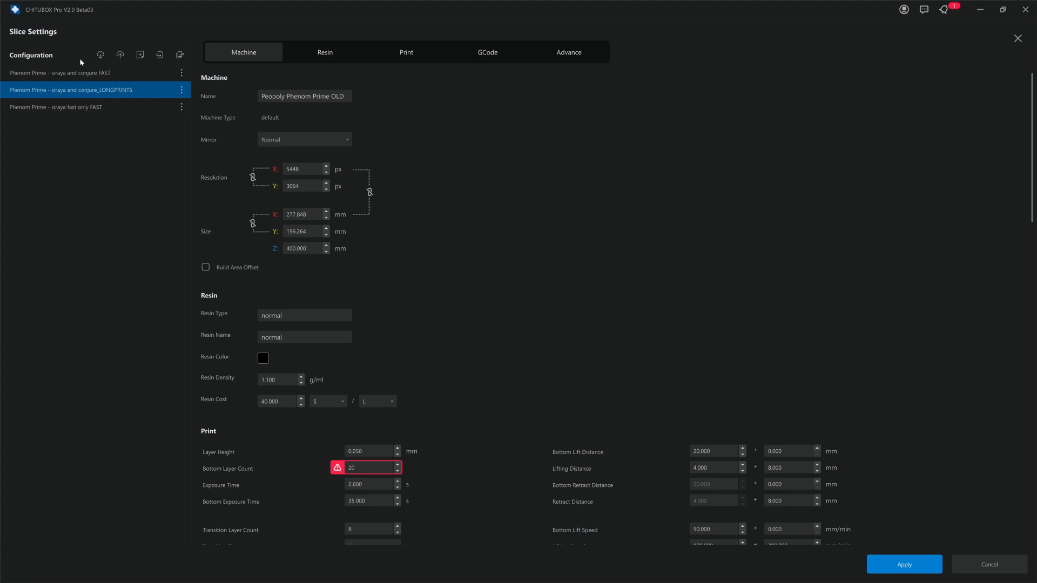
pyautogui.click(1018, 39)
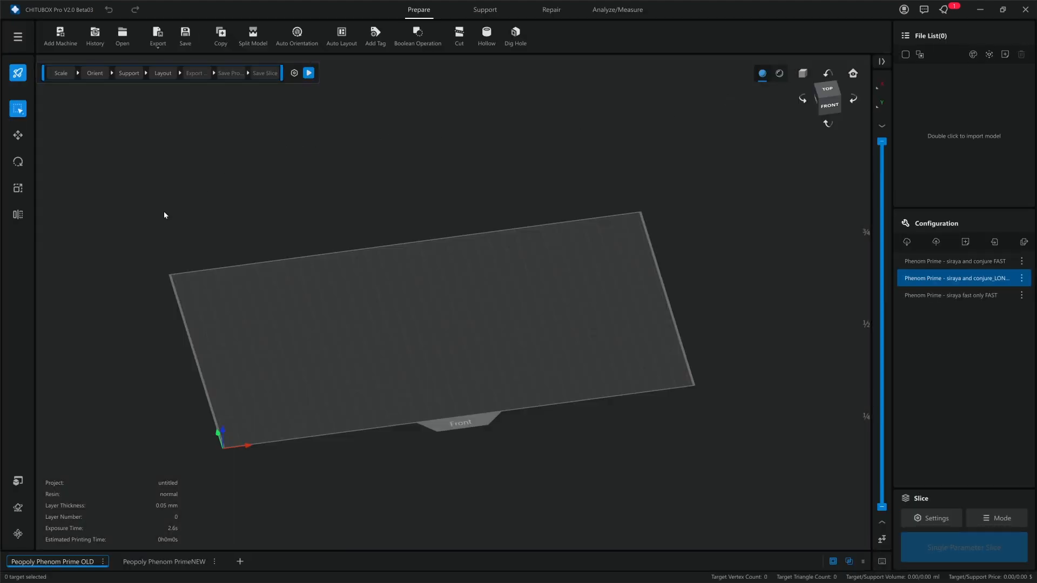
# Go through the Analyze/Measure, Repair and Support workspaces, ending back in Prepare.
pyautogui.click(622, 16)
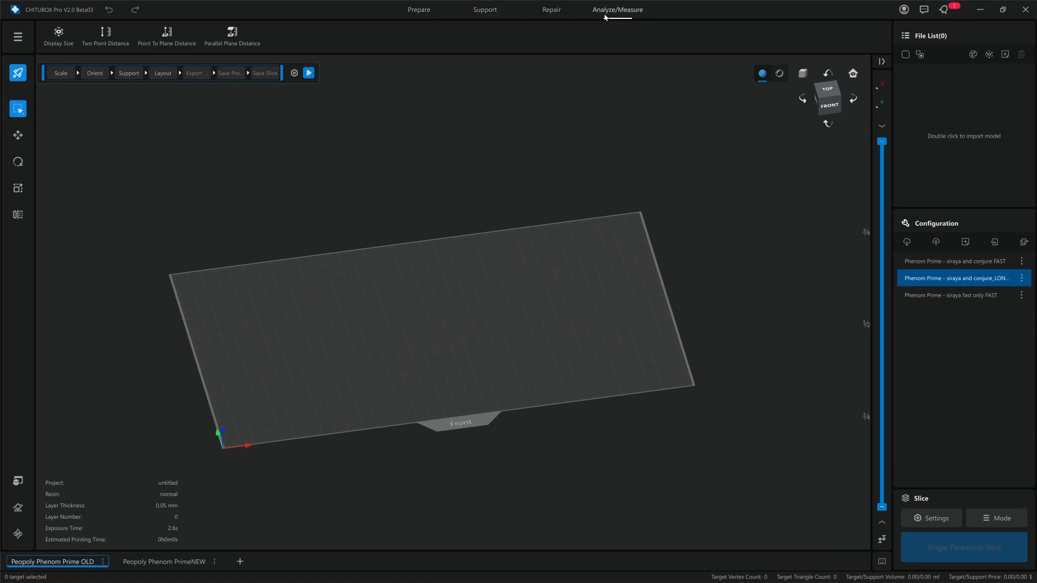
pyautogui.click(561, 10)
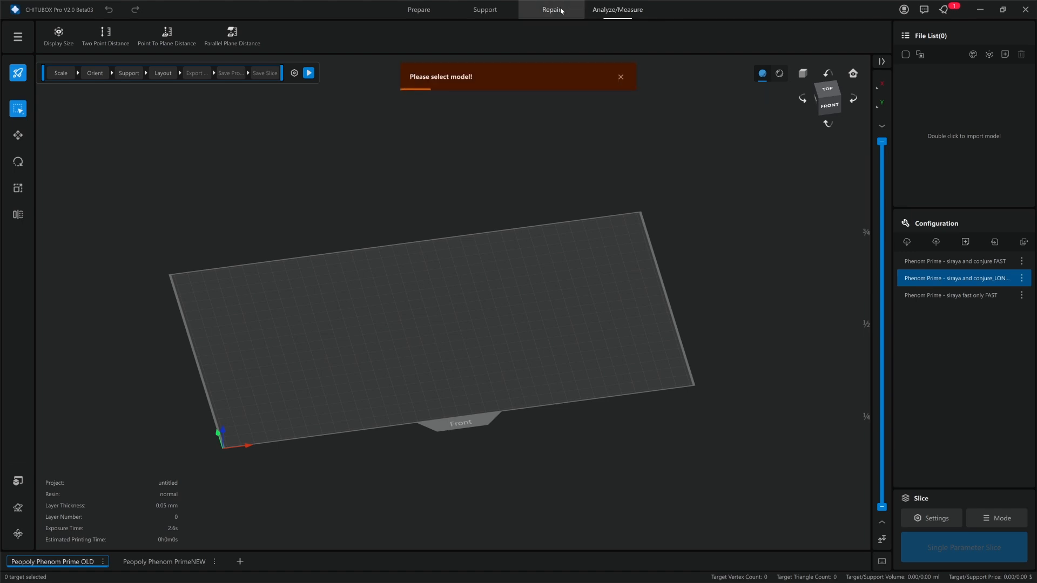
pyautogui.click(485, 11)
pyautogui.click(421, 10)
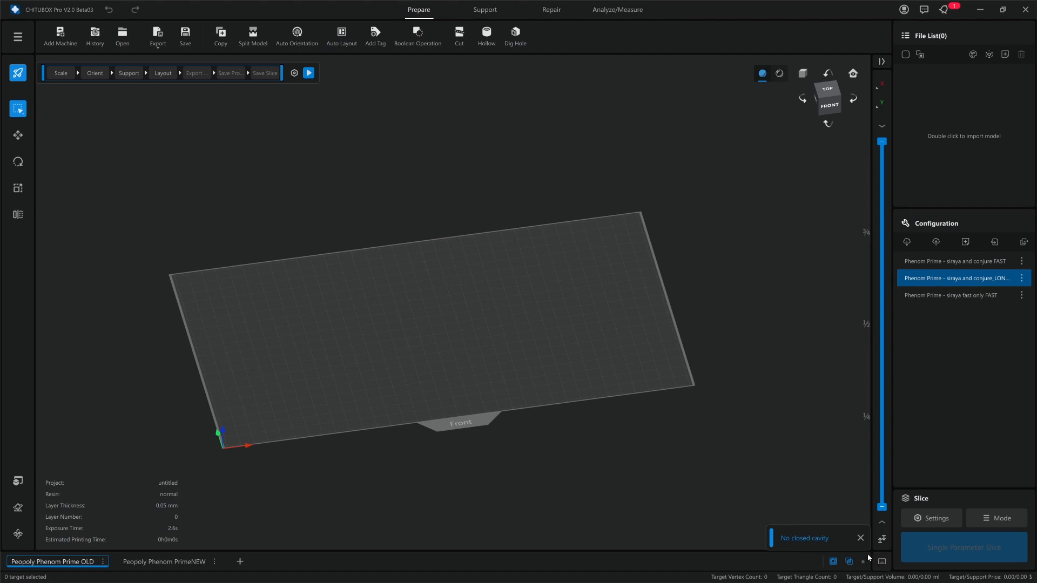
# Show and hide the mouse control reference, and try the Boolean Operation tool on the empty platform.
pyautogui.click(885, 566)
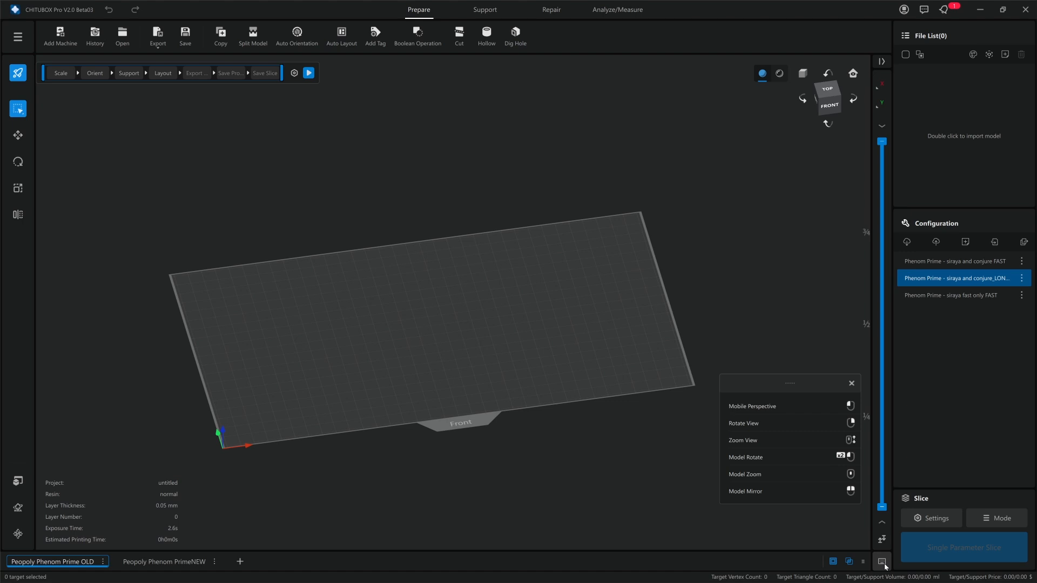
pyautogui.click(886, 566)
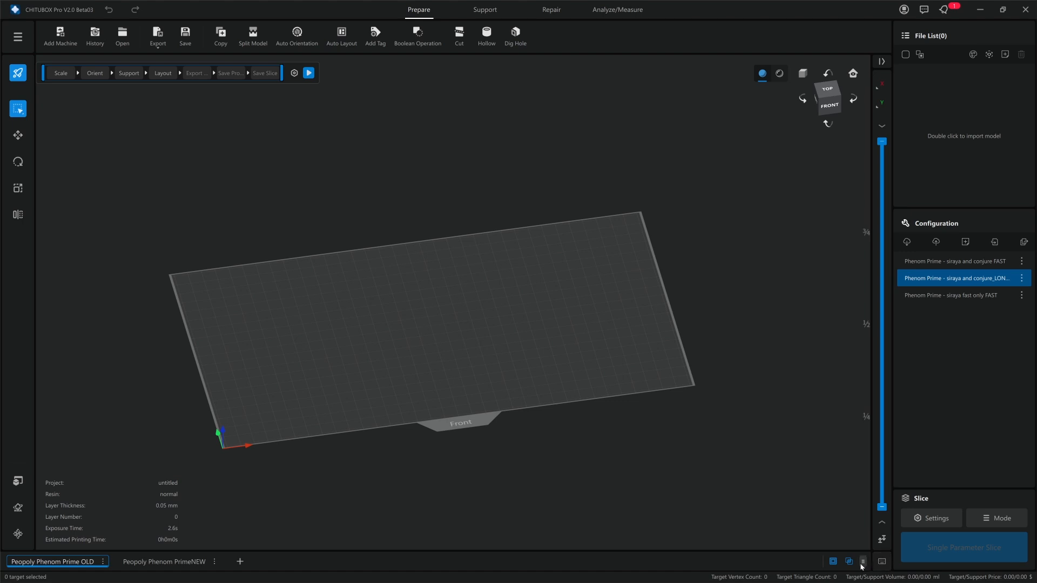
pyautogui.click(863, 563)
pyautogui.click(417, 34)
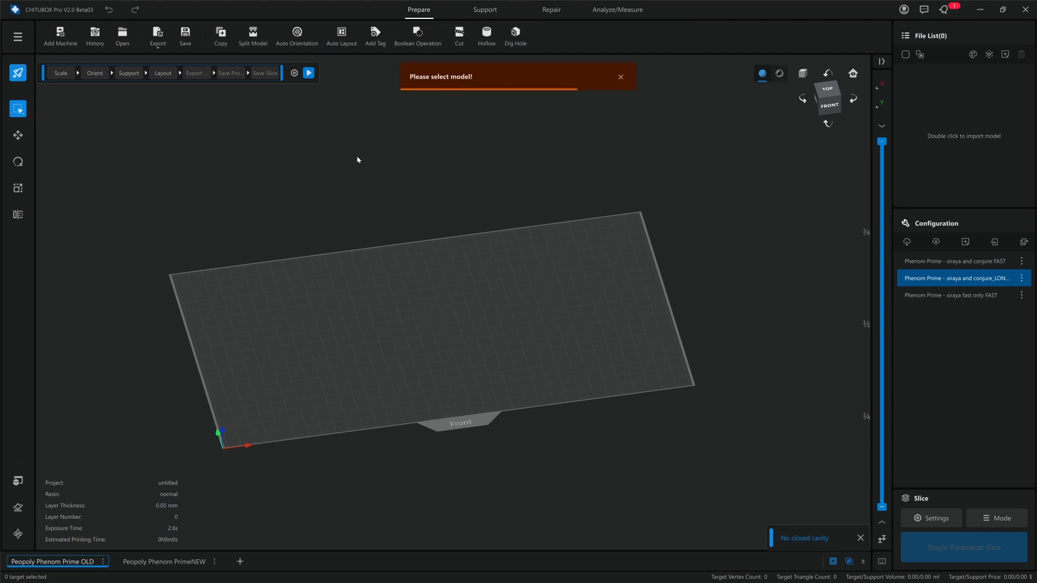
pyautogui.click(18, 32)
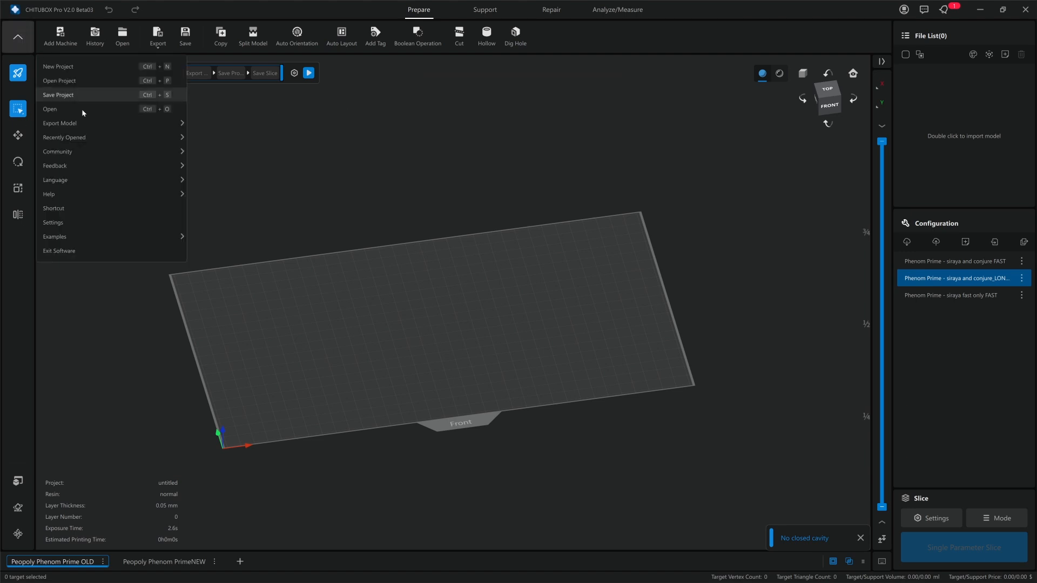
pyautogui.click(19, 38)
pyautogui.click(20, 39)
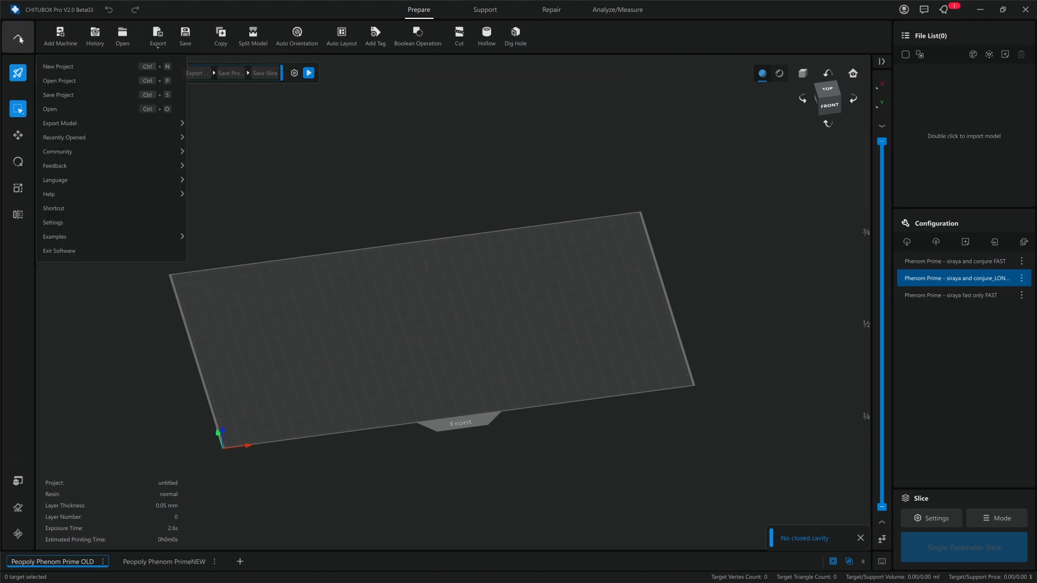
pyautogui.click(20, 39)
pyautogui.click(20, 40)
pyautogui.click(20, 40)
pyautogui.click(20, 40)
pyautogui.click(20, 40)
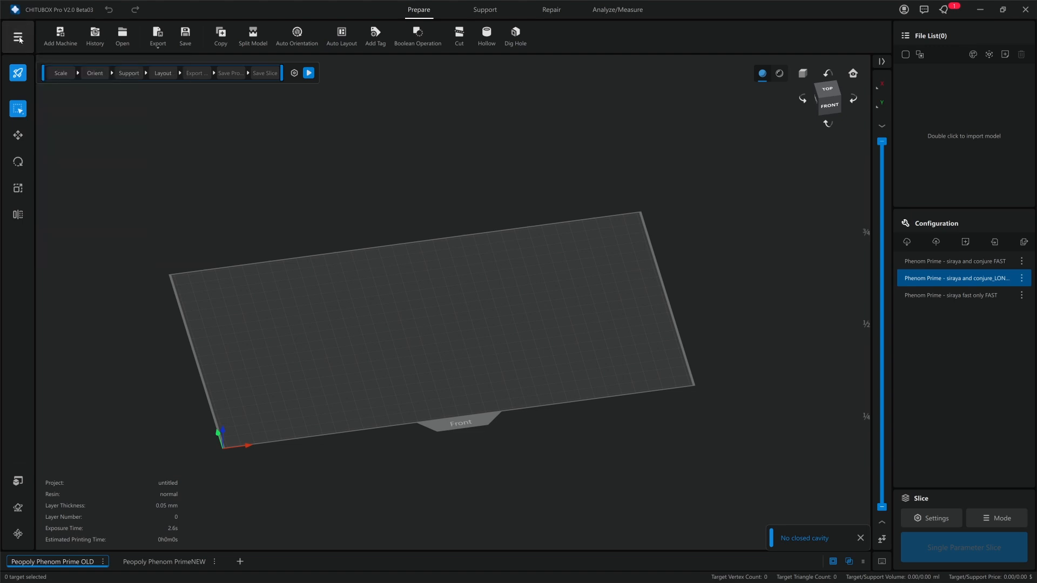
pyautogui.click(20, 39)
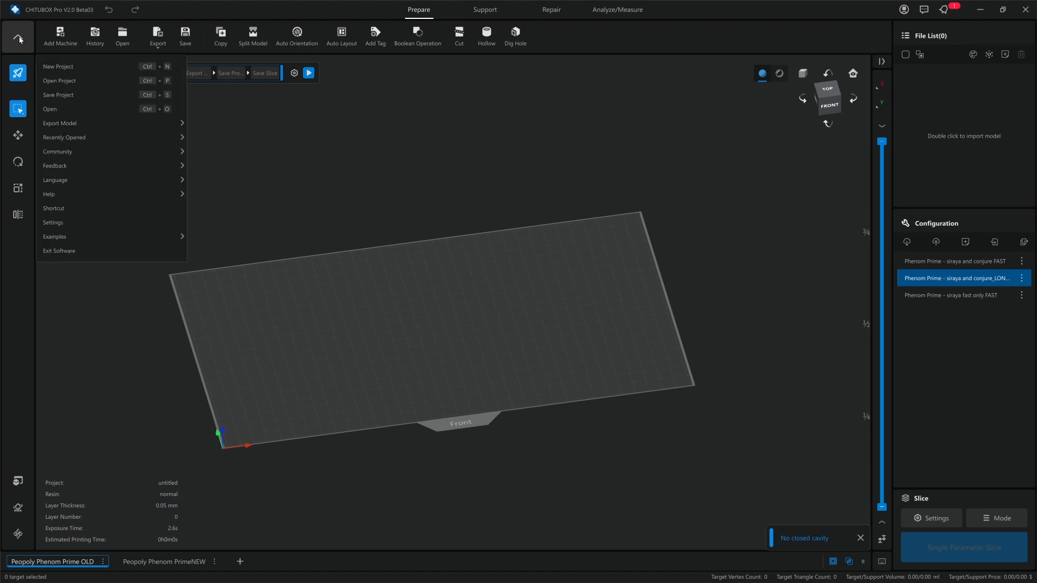
pyautogui.click(19, 40)
# View the Community links and Help functions of CHITUBOX Pro V2.0, and open its application settings.
pyautogui.click(20, 40)
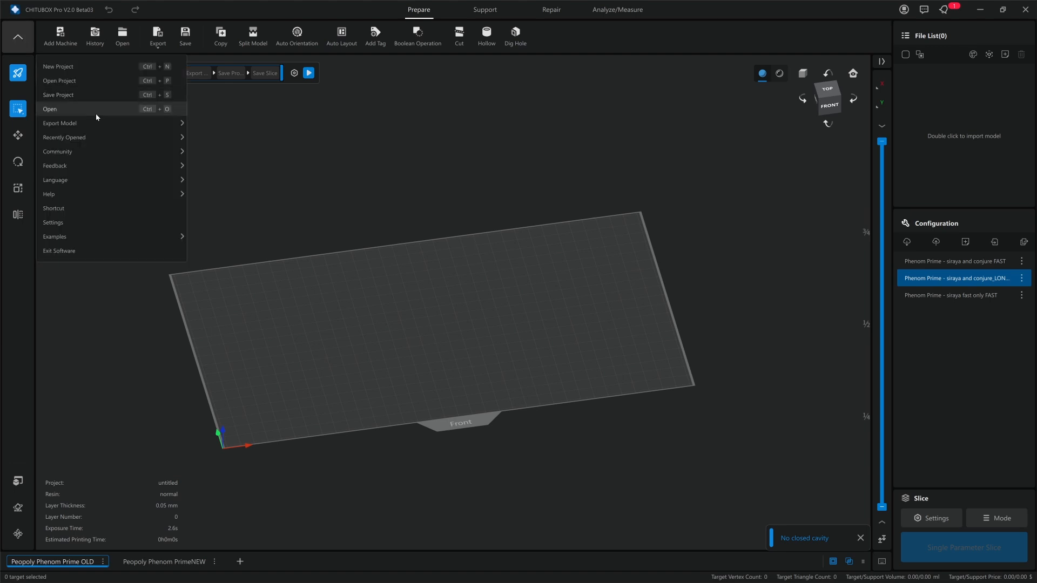
pyautogui.moveTo(92, 120)
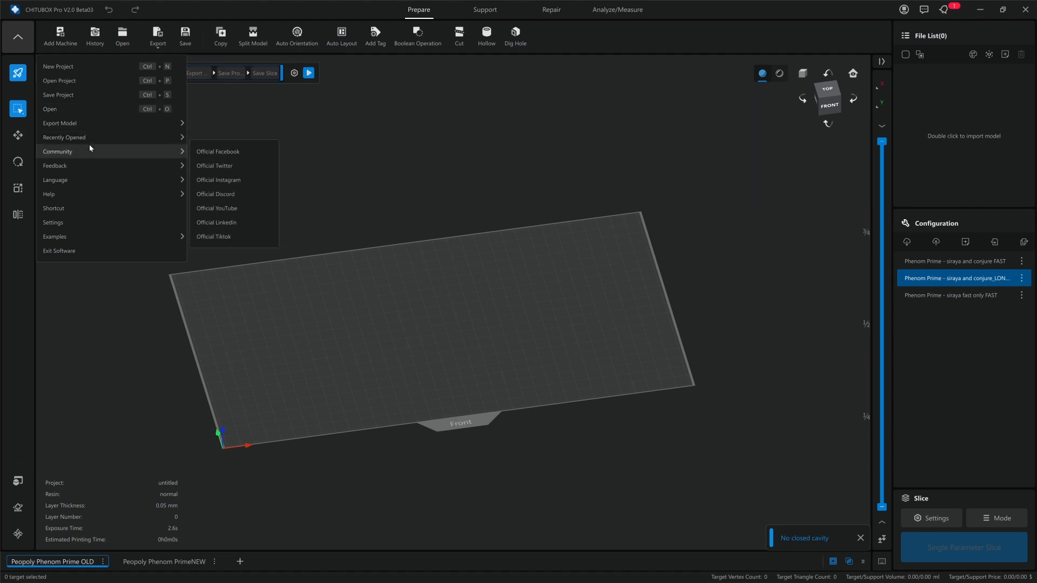
pyautogui.moveTo(83, 183)
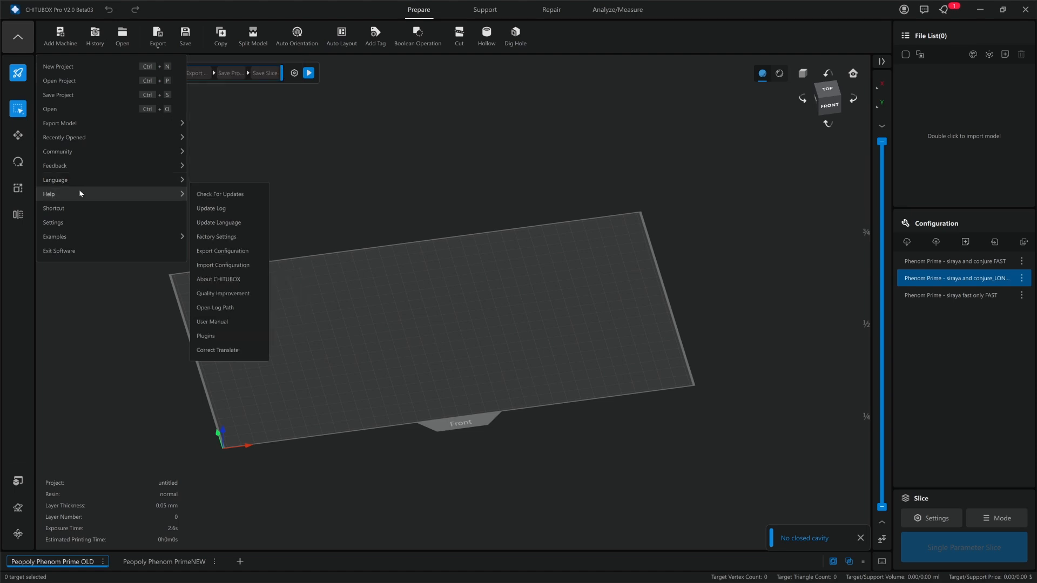
pyautogui.click(80, 227)
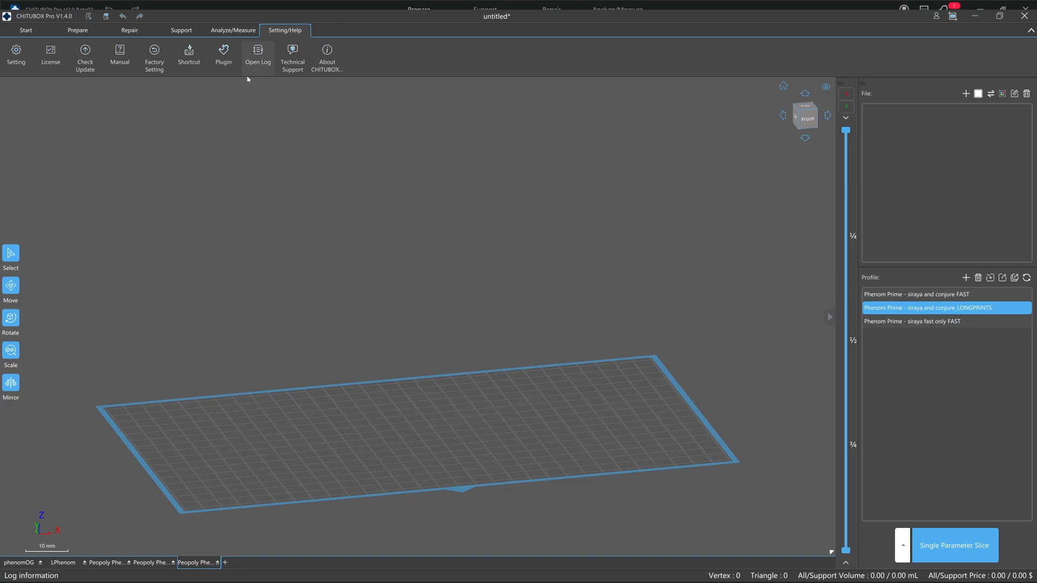
# Bring up the CHITUBOX Pro V1.4.0 settings, enlarge the dialog, and view the Normal and Appearance options for comparison.
pyautogui.click(16, 54)
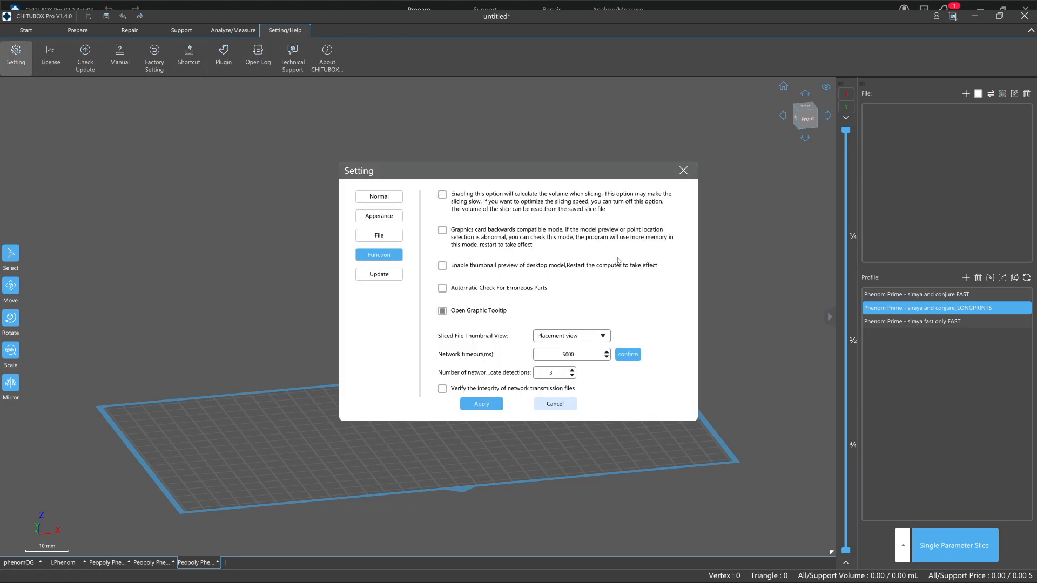
pyautogui.click(394, 201)
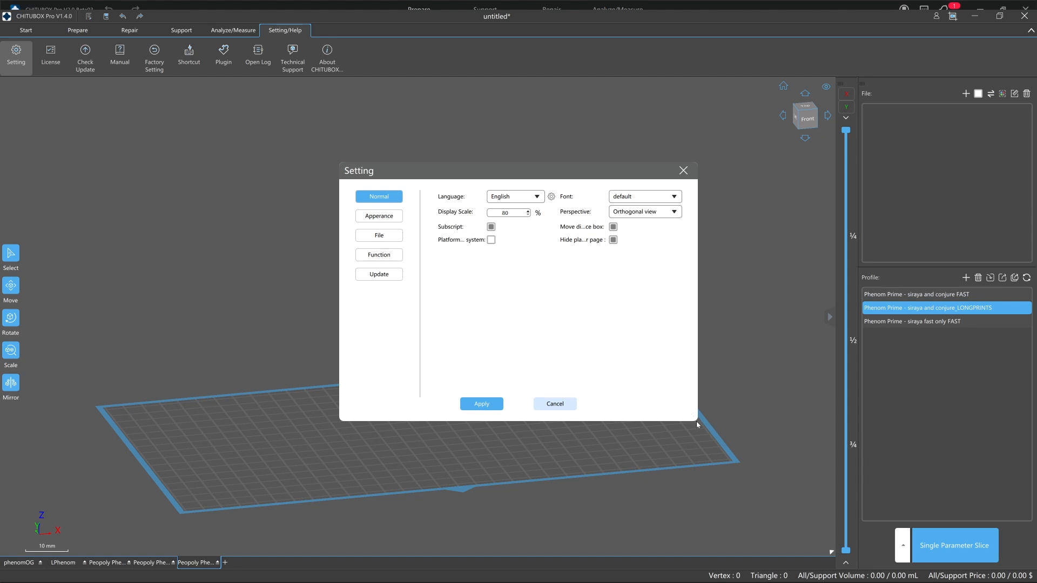
pyautogui.moveTo(696, 421); pyautogui.dragTo(837, 443)
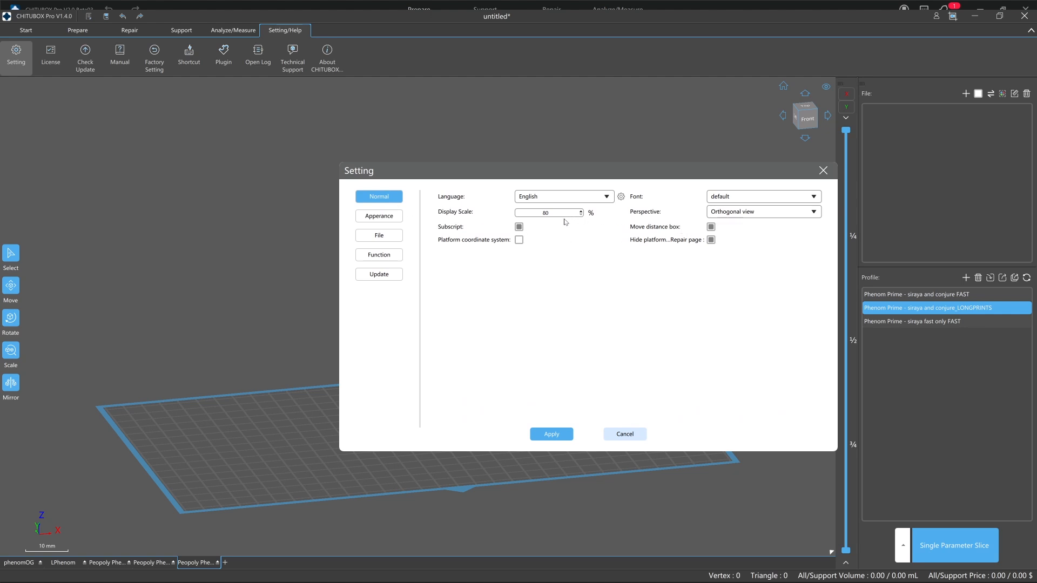
pyautogui.click(379, 218)
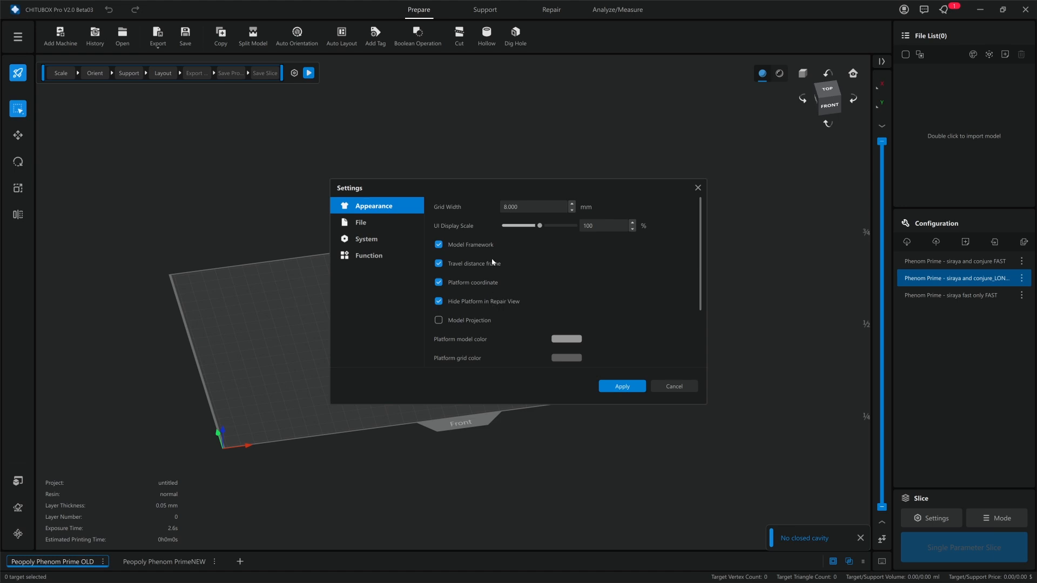
# Examine the full list of Appearance settings in CHITUBOX Pro V2.0, from grid width to the Repair View options.
pyautogui.scroll(-3, 511, 336)
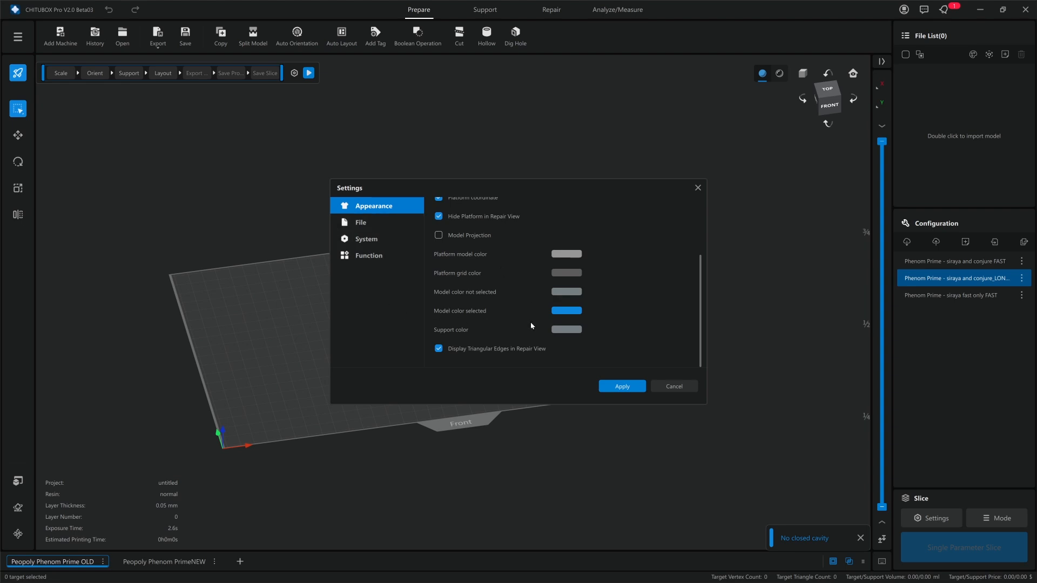
pyautogui.scroll(3, 530, 322)
pyautogui.scroll(-3, 526, 319)
# Examine the File settings, including the available choices for Default View and Slice File Thumbnail, without changing them.
pyautogui.click(372, 223)
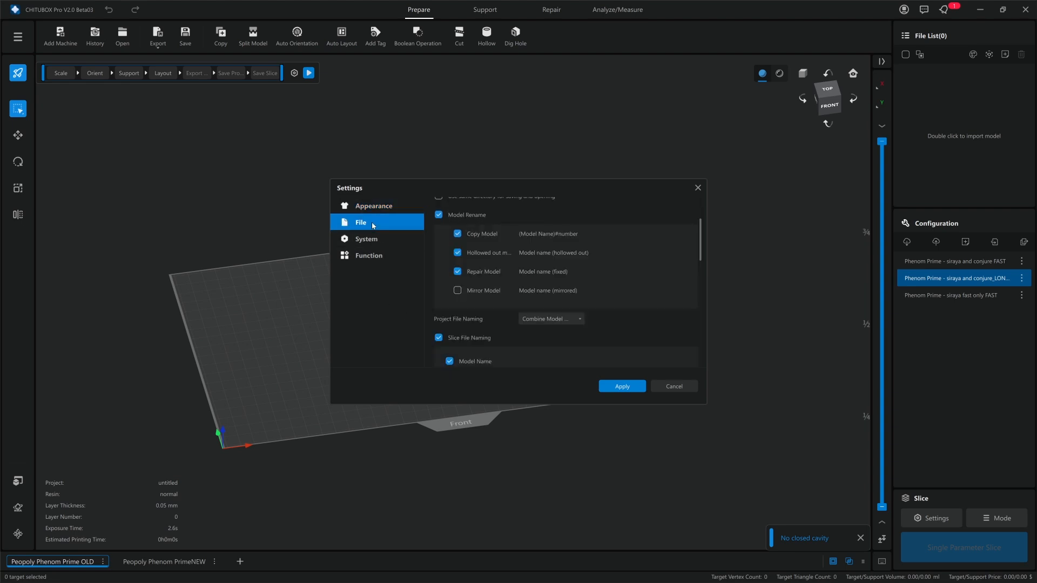
pyautogui.scroll(3, 637, 291)
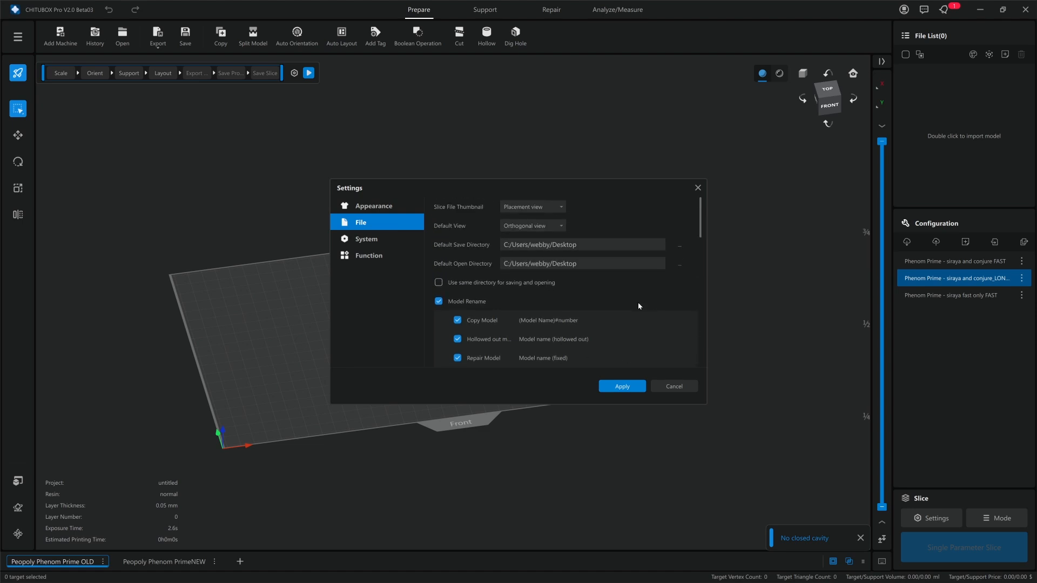
pyautogui.click(520, 227)
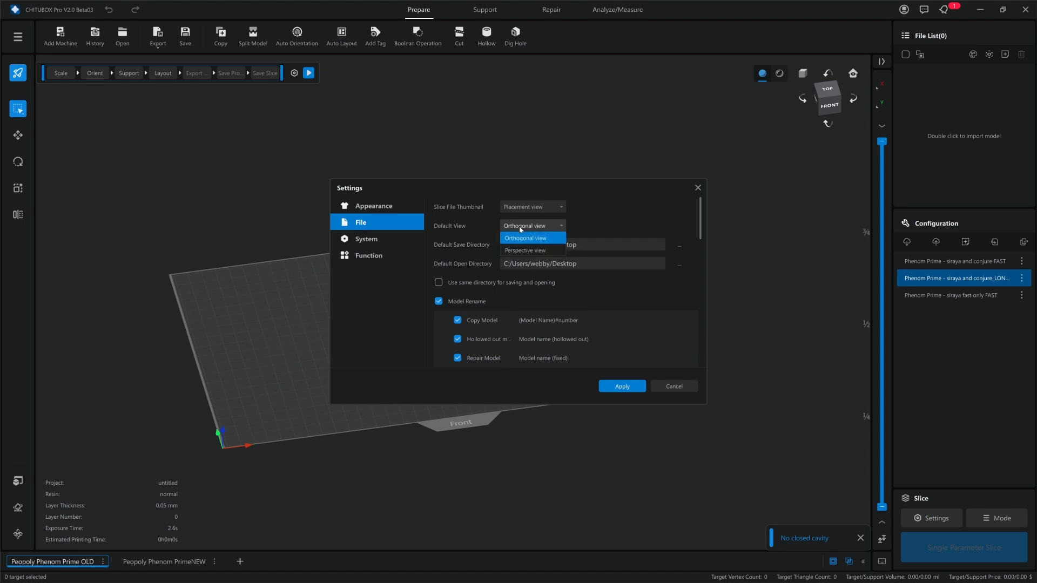
pyautogui.click(520, 229)
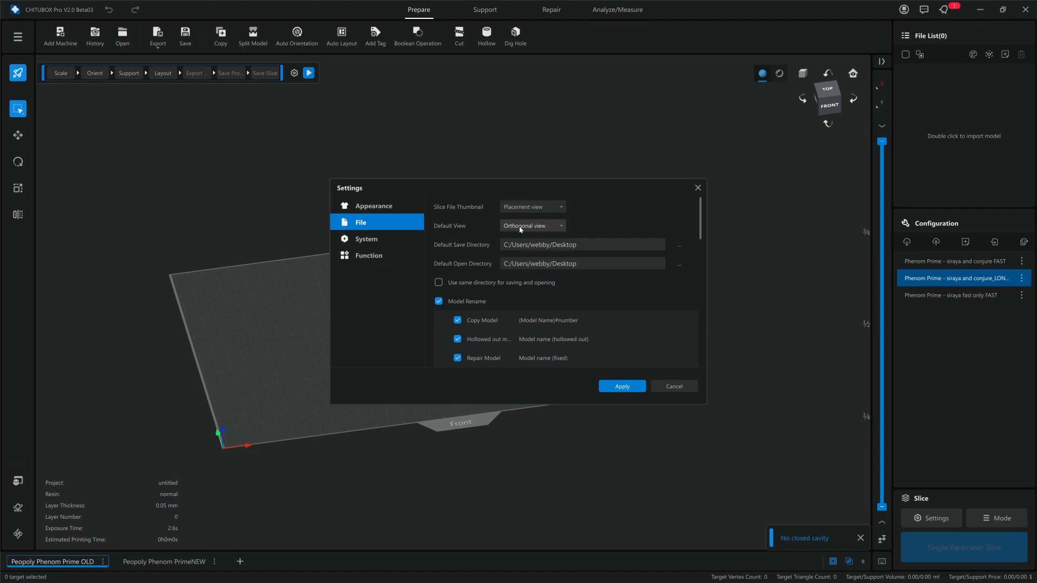
pyautogui.click(524, 208)
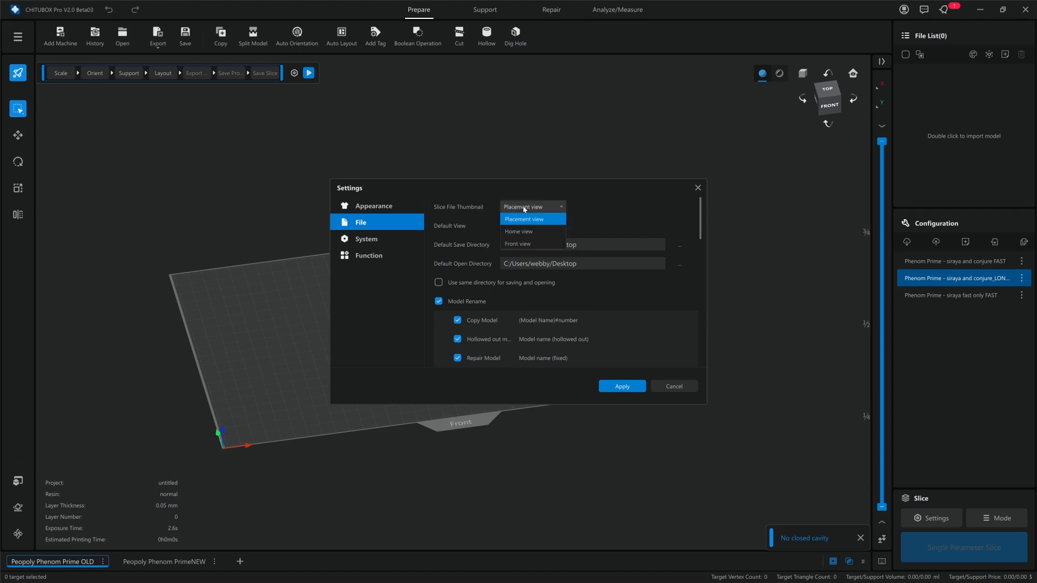
pyautogui.click(523, 207)
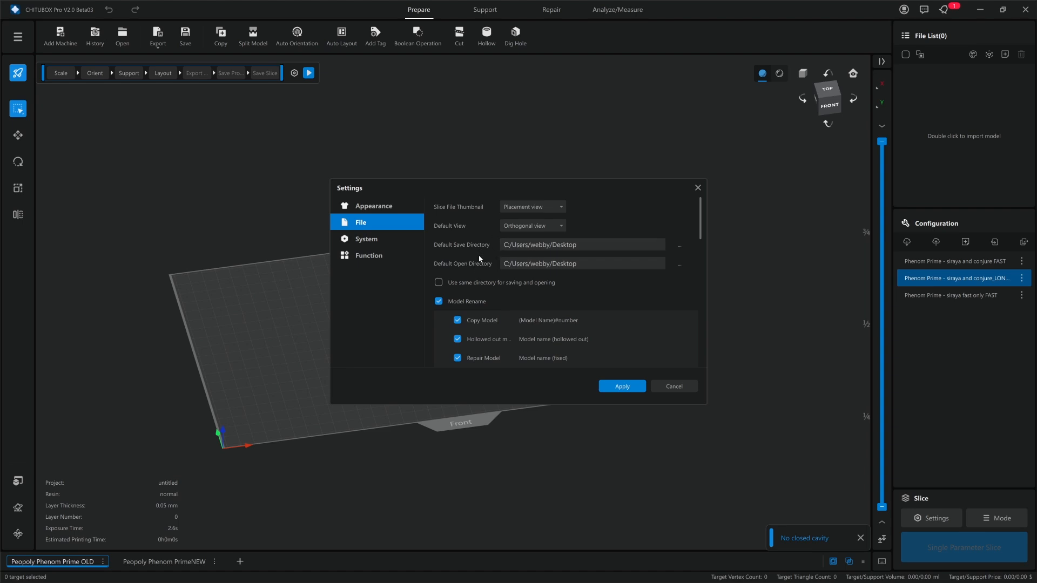
# Enable the option to use the same directory for saving and opening in the File settings.
pyautogui.scroll(-1, 478, 261)
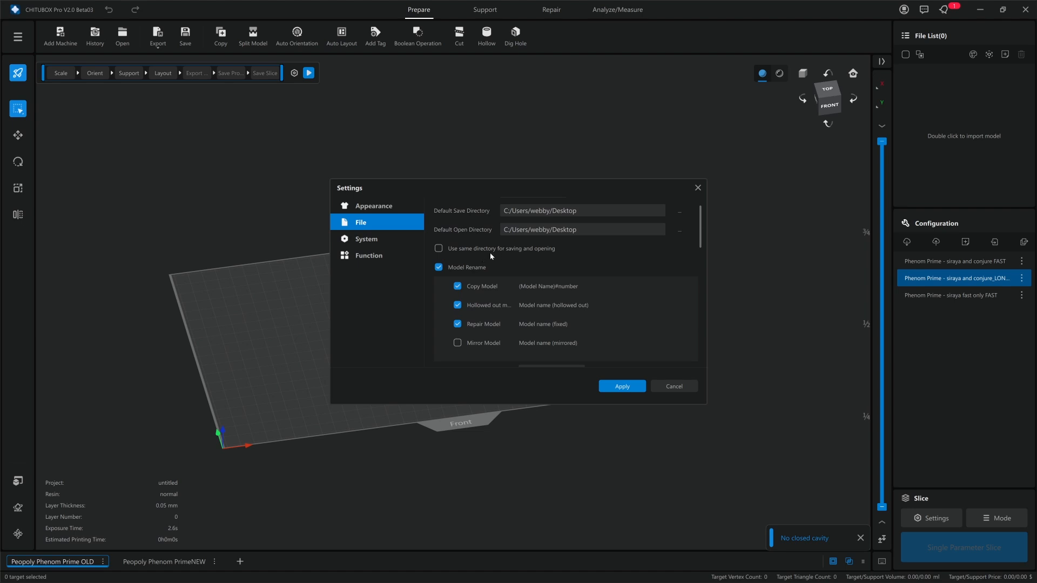
pyautogui.click(439, 249)
pyautogui.scroll(-1, 490, 345)
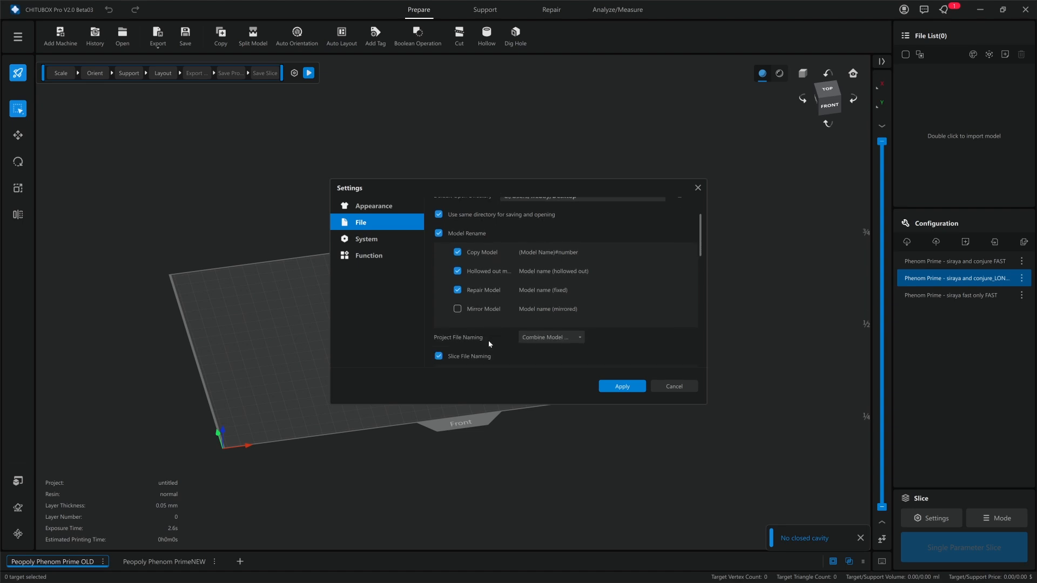
# Examine the remaining File settings, from Project File Naming and Slice File Naming to duplicate name and custom character replacement.
pyautogui.scroll(-1, 507, 322)
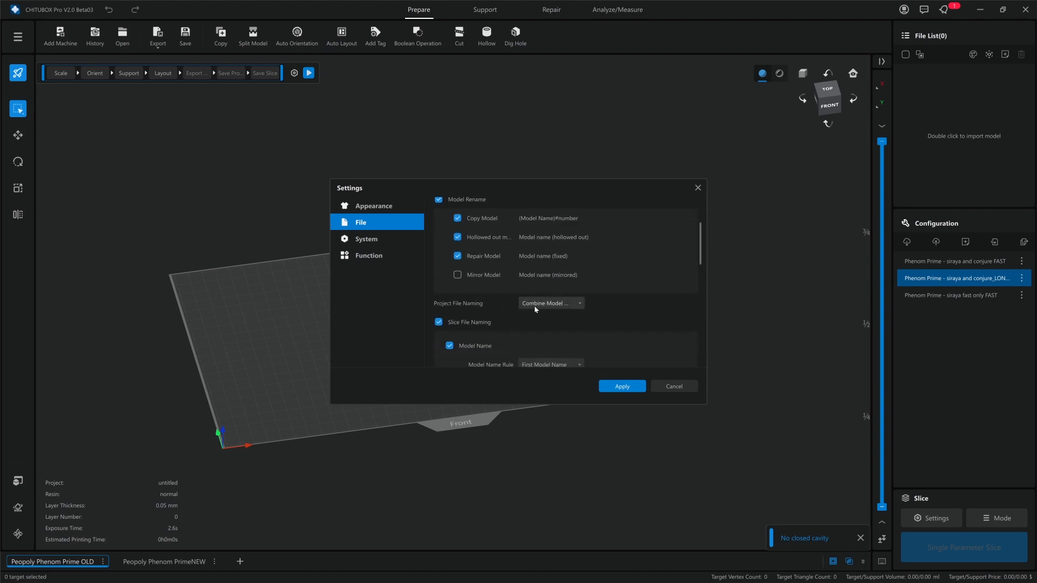
pyautogui.click(533, 306)
pyautogui.click(494, 312)
pyautogui.scroll(-2, 495, 312)
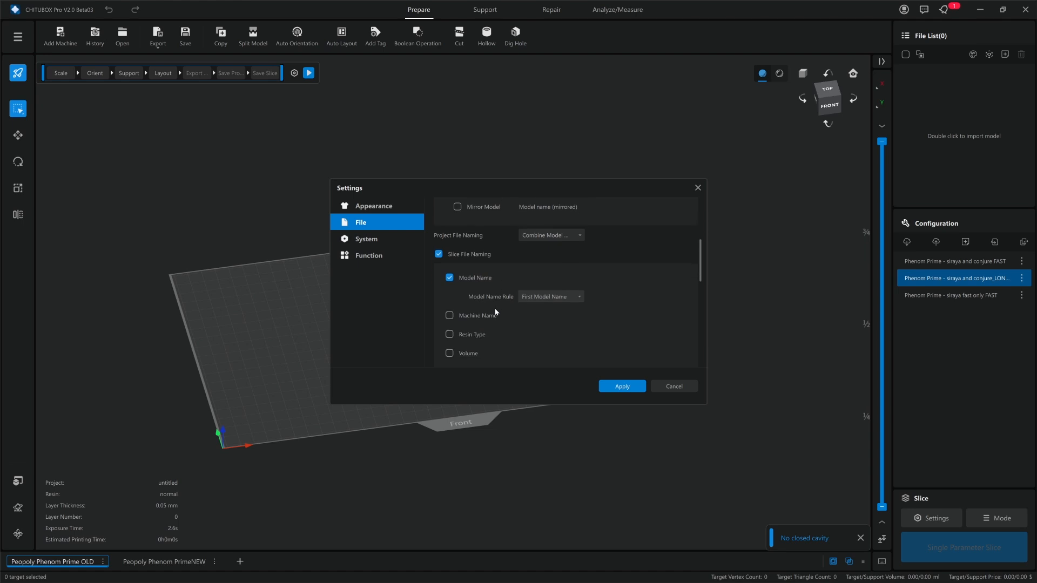
pyautogui.scroll(-5, 495, 312)
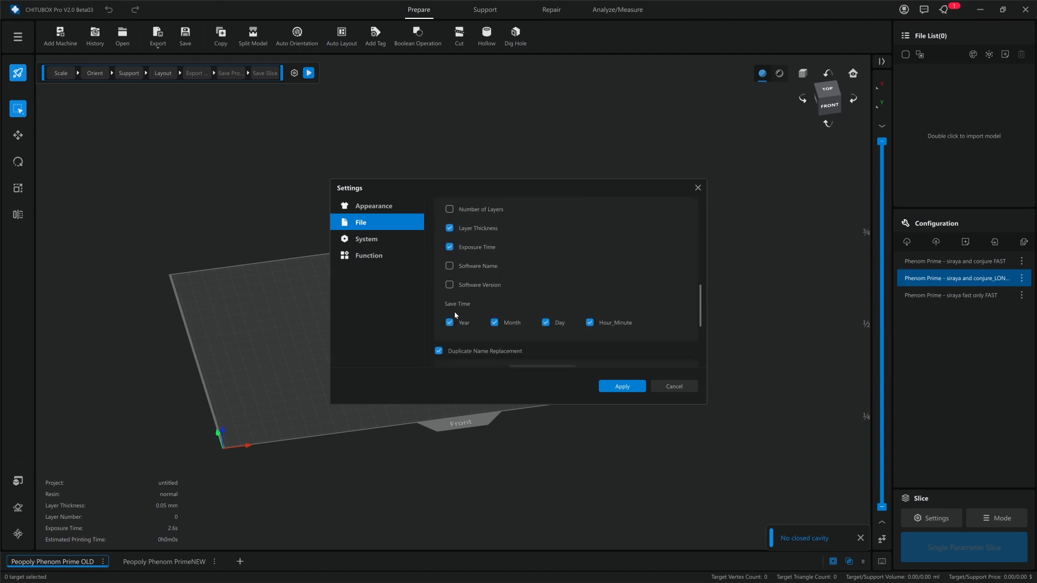
pyautogui.scroll(-4, 483, 295)
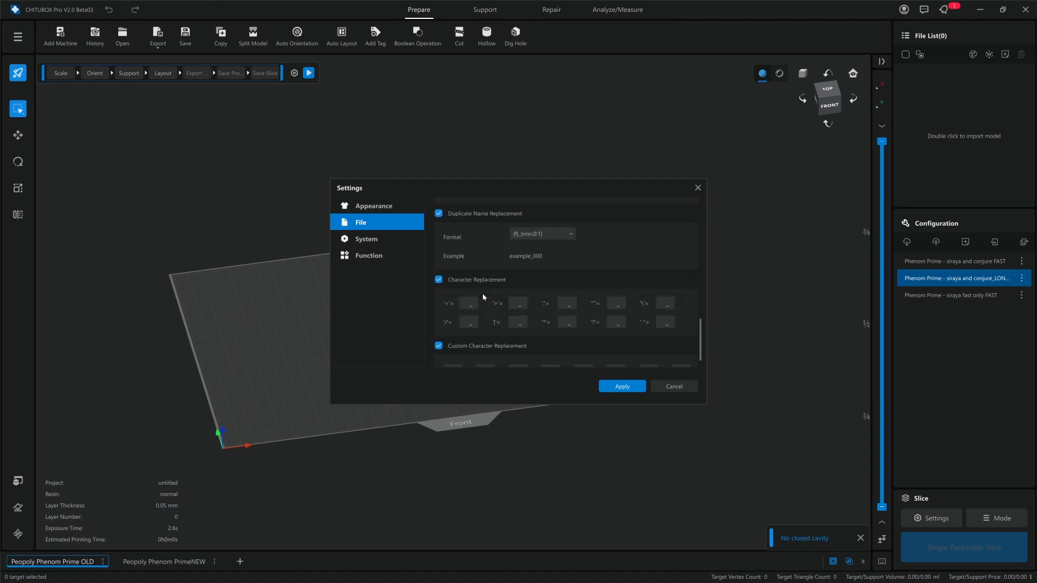
pyautogui.scroll(-1, 482, 295)
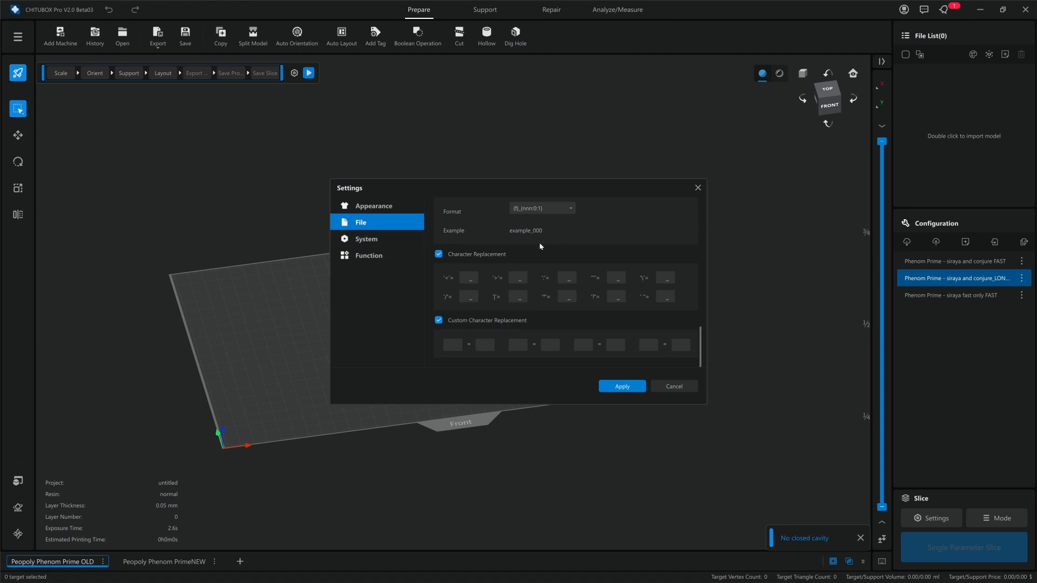
# View the System settings, toggle Desktop Thumbnail Preview in the Function settings, and look through the other function options.
pyautogui.click(385, 243)
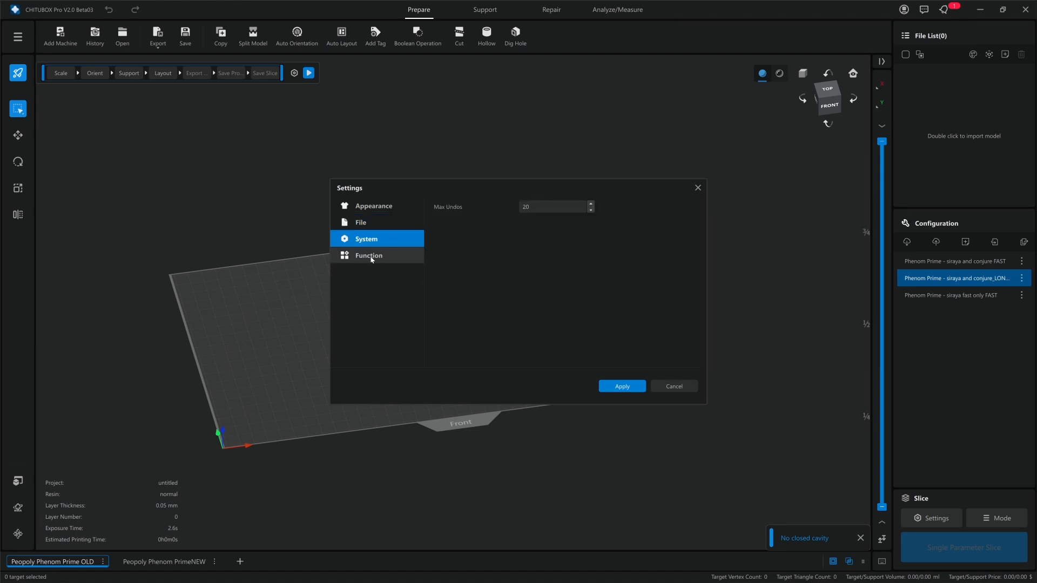
pyautogui.click(372, 258)
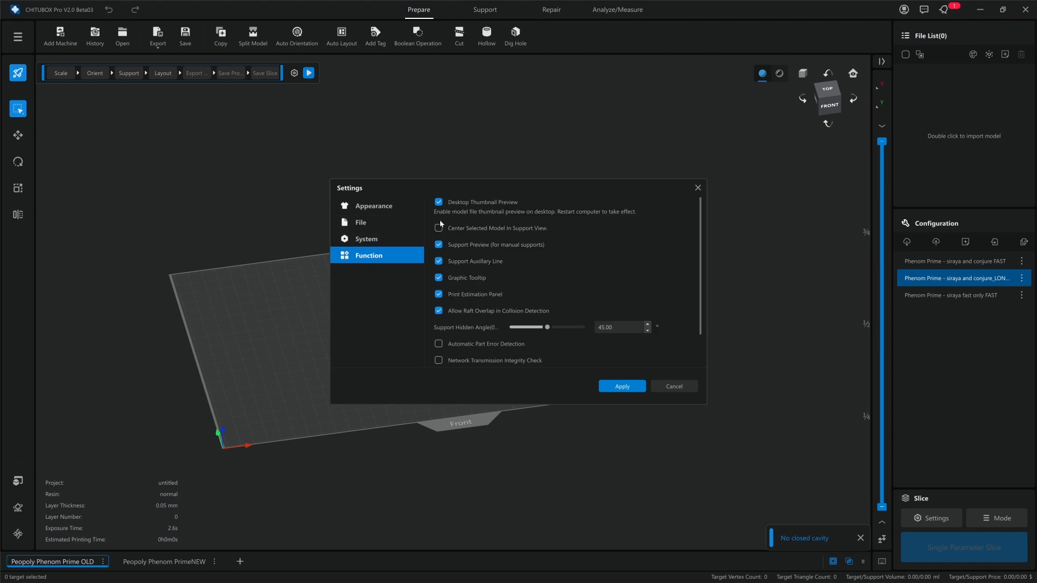
pyautogui.click(439, 202)
pyautogui.scroll(-2, 549, 291)
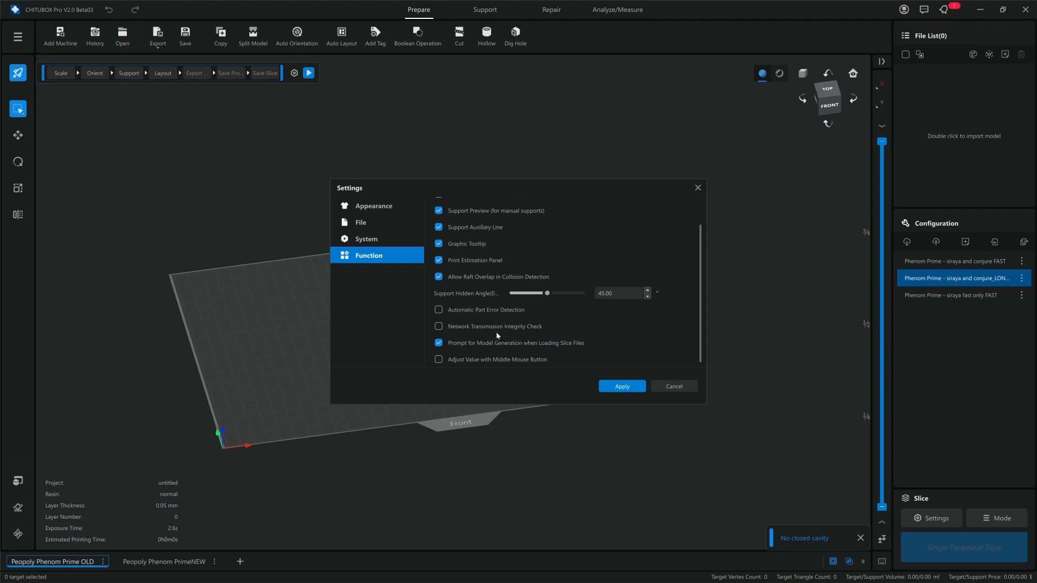
pyautogui.scroll(-1, 497, 335)
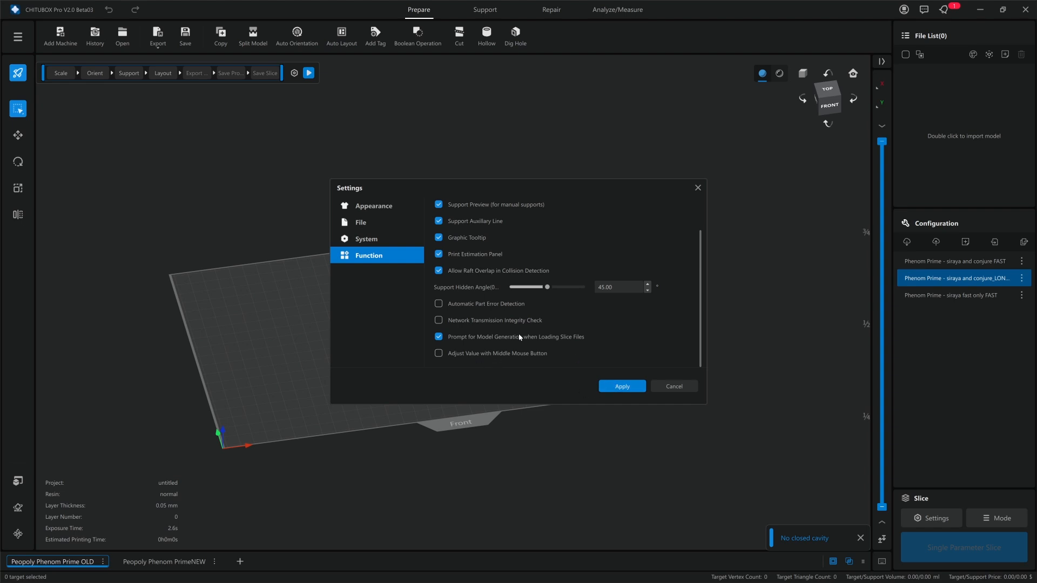
pyautogui.scroll(3, 456, 335)
# Recheck the Appearance, File, System and Function categories, apply the settings, and close the dialog.
pyautogui.click(378, 206)
pyautogui.click(378, 223)
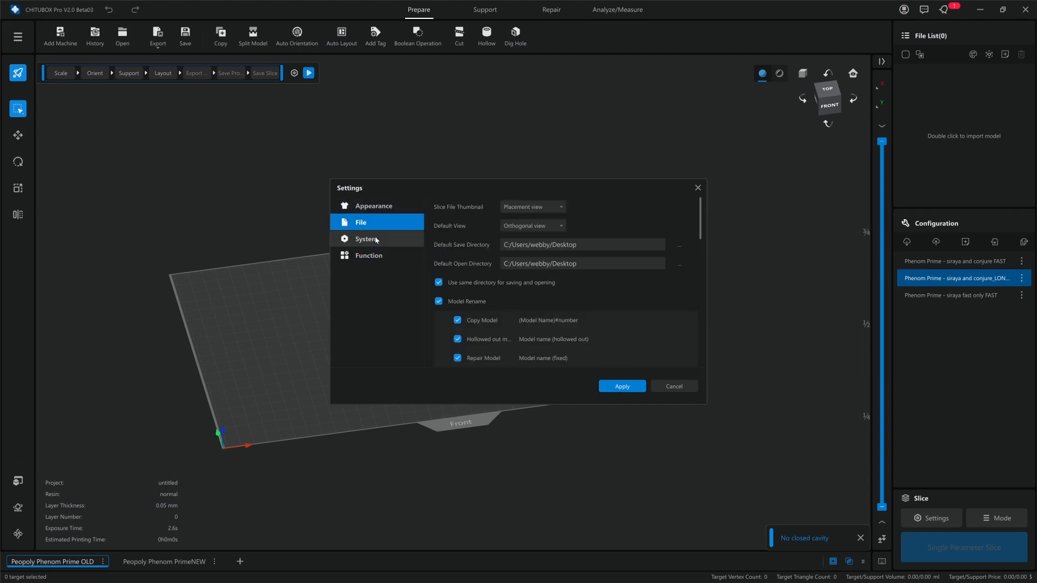
pyautogui.click(379, 239)
pyautogui.click(380, 259)
pyautogui.click(377, 206)
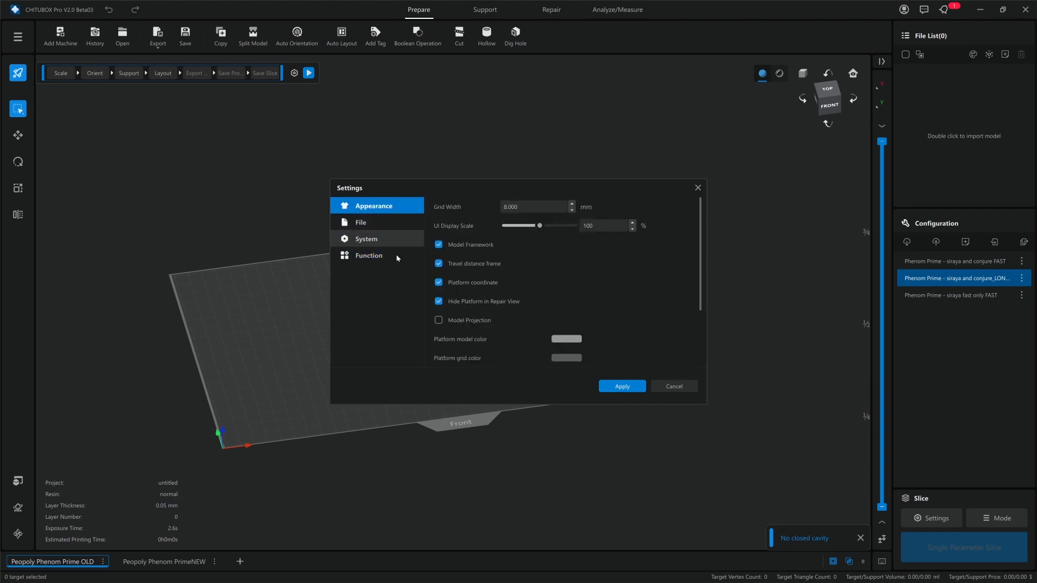
pyautogui.click(622, 386)
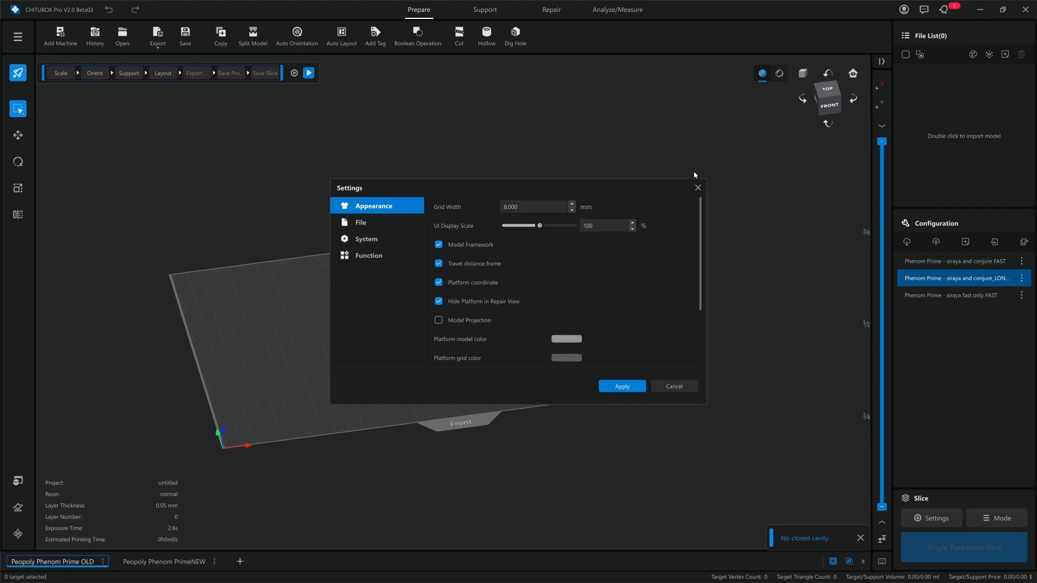
pyautogui.click(697, 187)
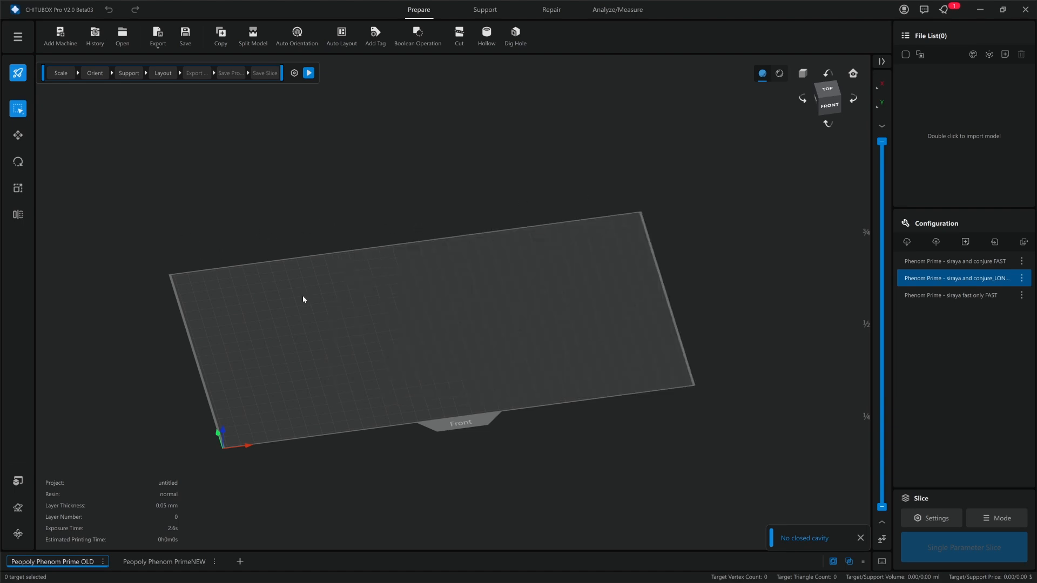
pyautogui.moveTo(303, 296); pyautogui.dragTo(297, 305, button='right')
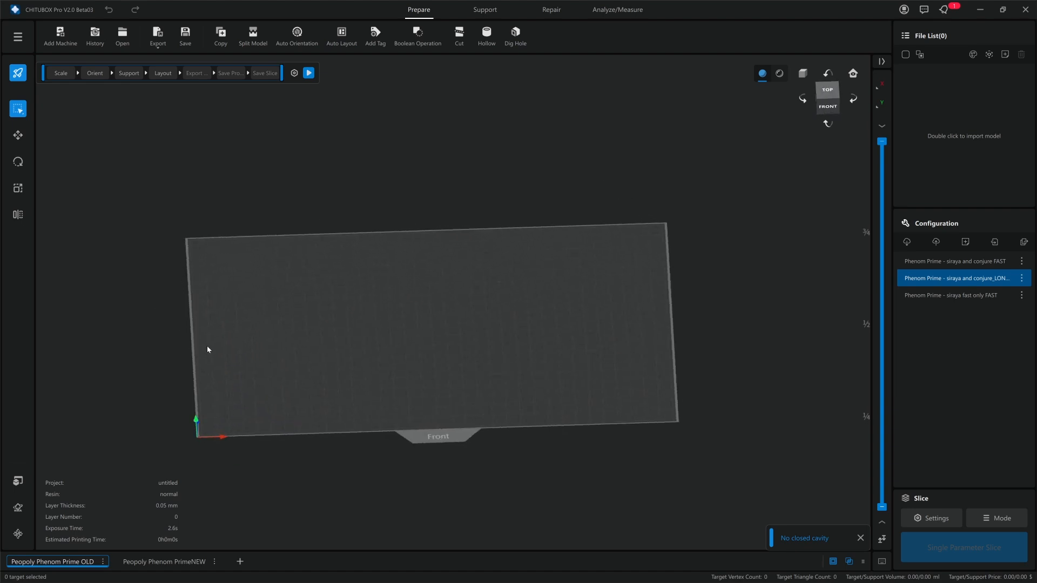
pyautogui.moveTo(207, 350); pyautogui.dragTo(253, 354, button='middle')
pyautogui.moveTo(400, 342); pyautogui.dragTo(402, 330, button='right')
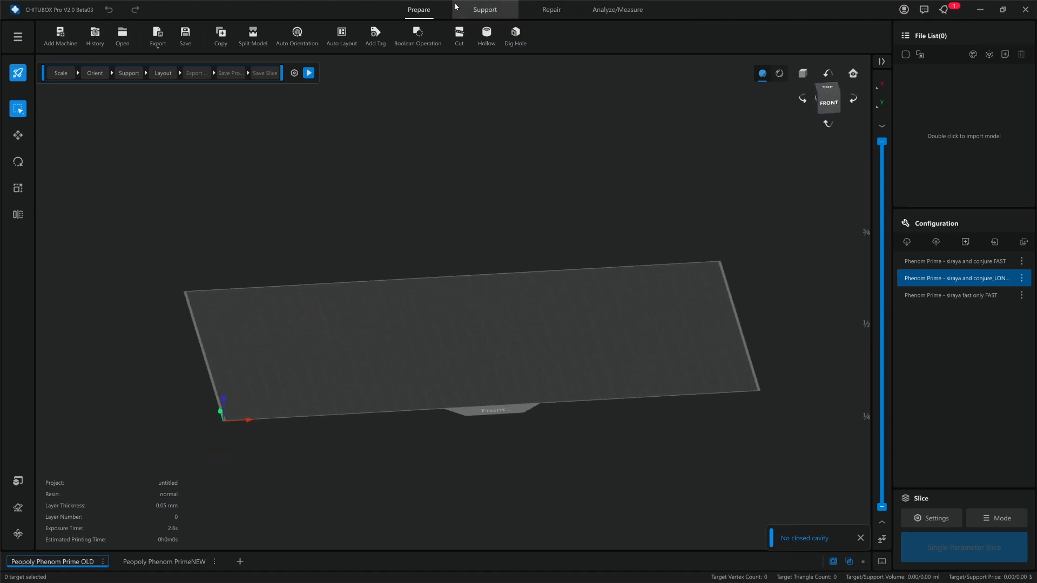
pyautogui.moveTo(334, 220); pyautogui.dragTo(386, 266, button='right')
pyautogui.moveTo(363, 336); pyautogui.dragTo(356, 299, button='middle')
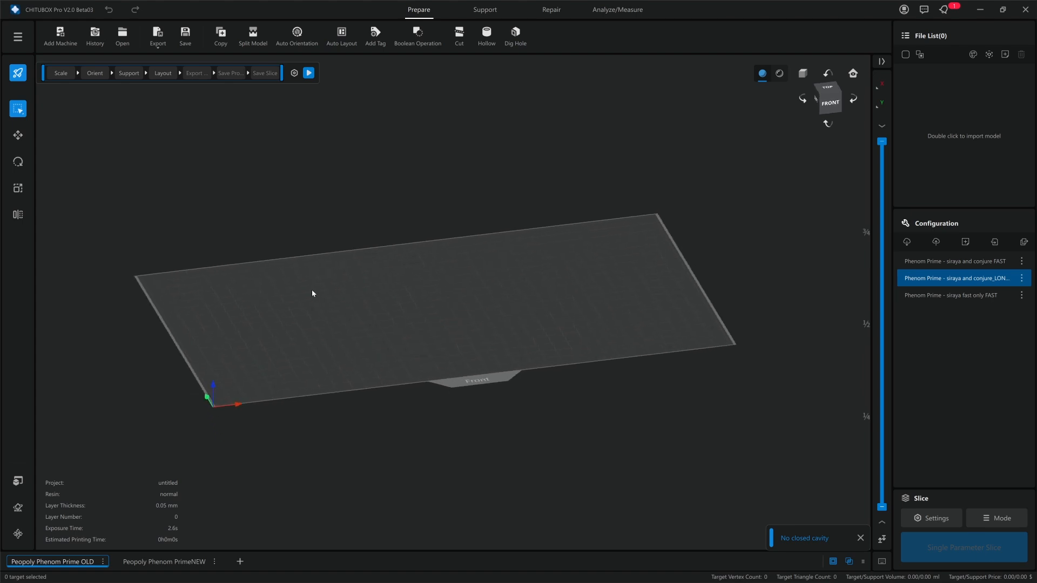
pyautogui.moveTo(272, 293); pyautogui.dragTo(497, 288, button='right')
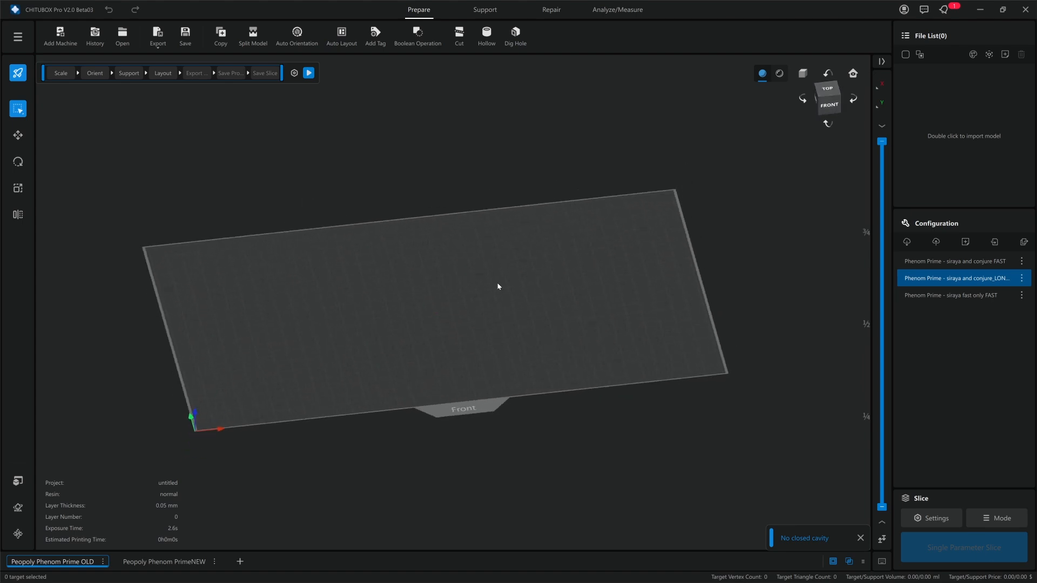
pyautogui.moveTo(498, 286); pyautogui.dragTo(492, 332, button='middle')
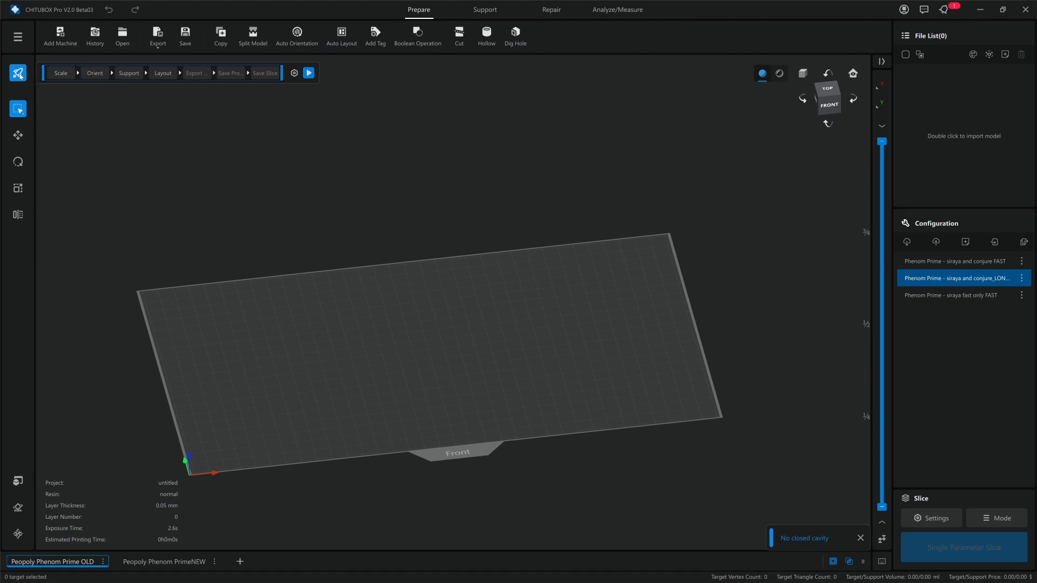
# Hide the automated workflow bar that runs from Scale to Save Slice, and show it again.
pyautogui.click(18, 73)
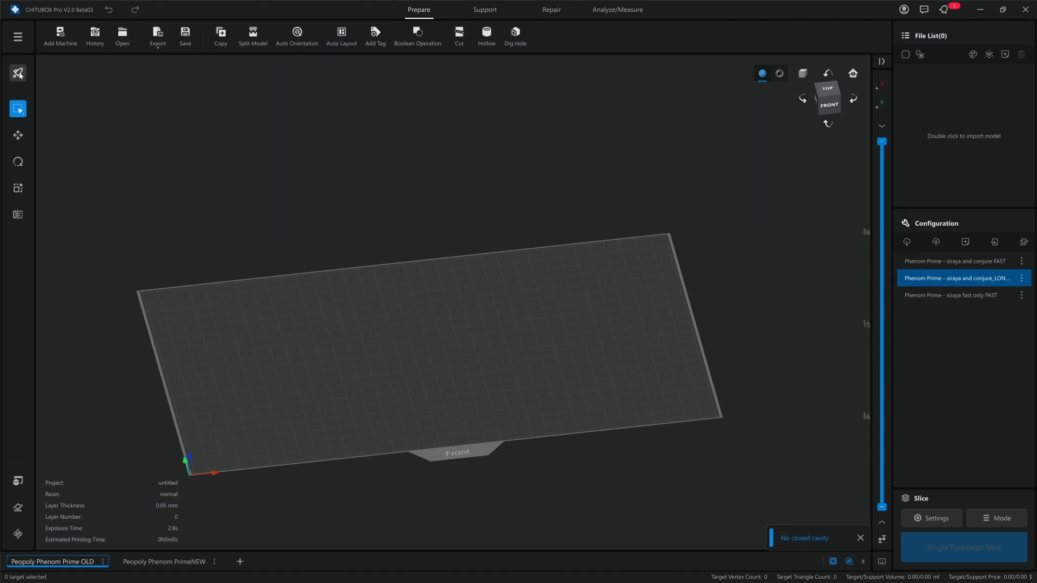
pyautogui.click(18, 72)
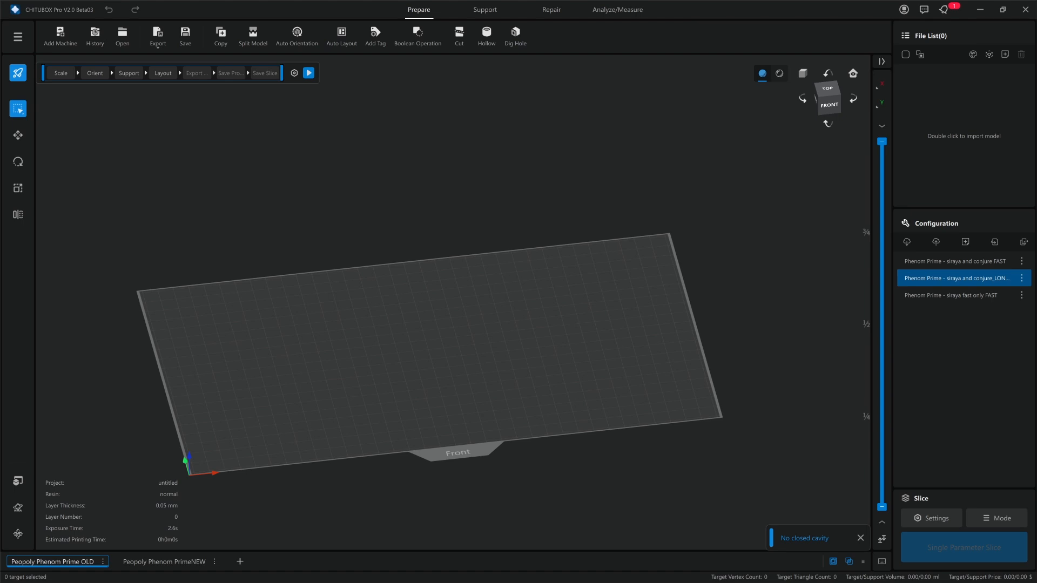
# Switch to the web browser and bring up the CHITUBOX Pro V2 page on the CHITUBOX website.
pyautogui.moveTo(1036, 128); pyautogui.dragTo(480, 128)
pyautogui.doubleClick(480, 128)
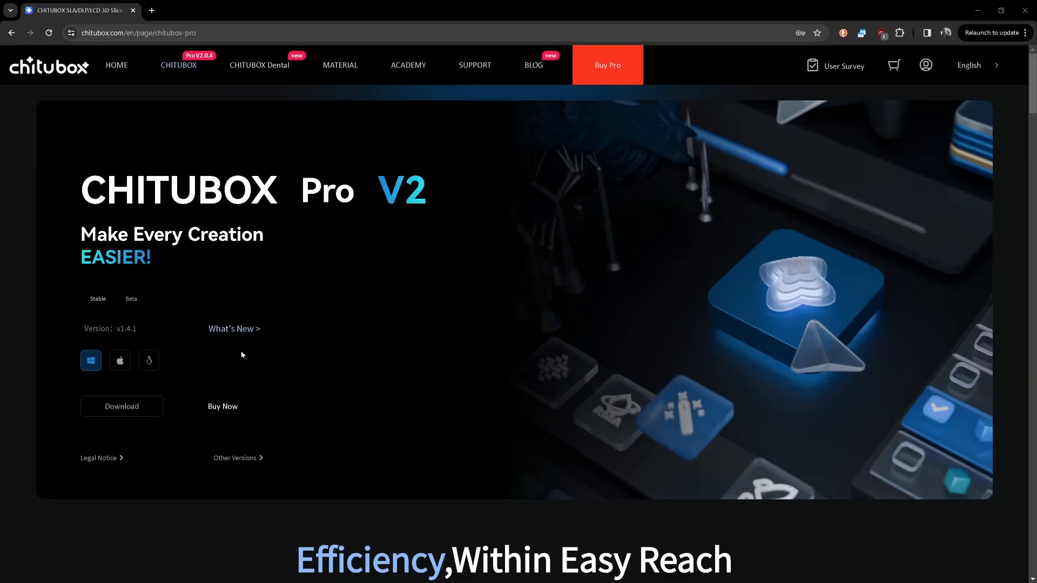
# Show the Beta release on the CHITUBOX Pro web page and examine its ChituAction, MagicSupport and Shortcut feature sections.
pyautogui.scroll(-4, 186, 350)
pyautogui.scroll(4, 202, 387)
pyautogui.click(131, 299)
pyautogui.scroll(-9, 212, 330)
pyautogui.scroll(-6, 213, 334)
pyautogui.scroll(6, 267, 173)
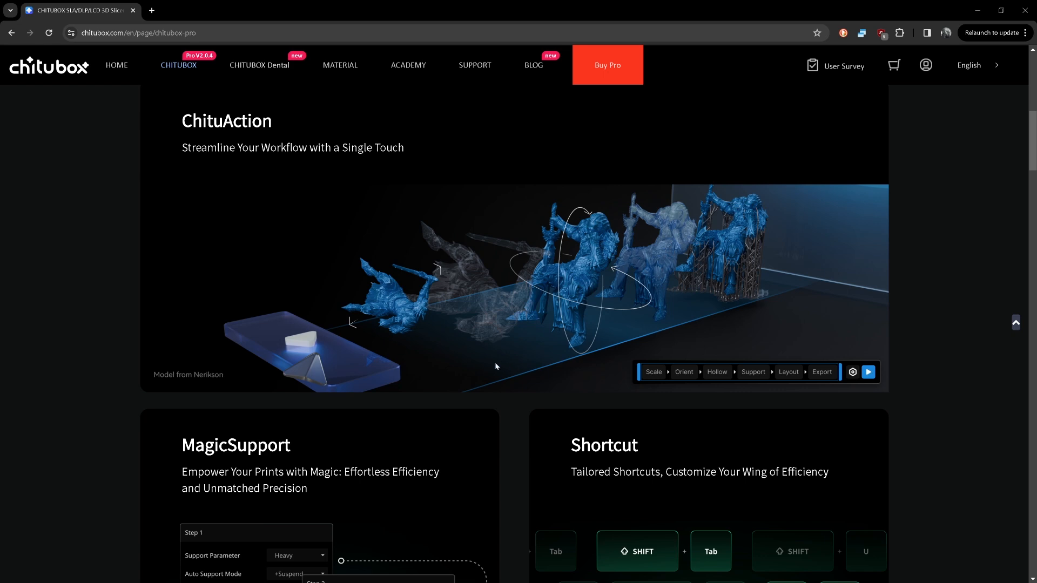
pyautogui.scroll(-2, 499, 353)
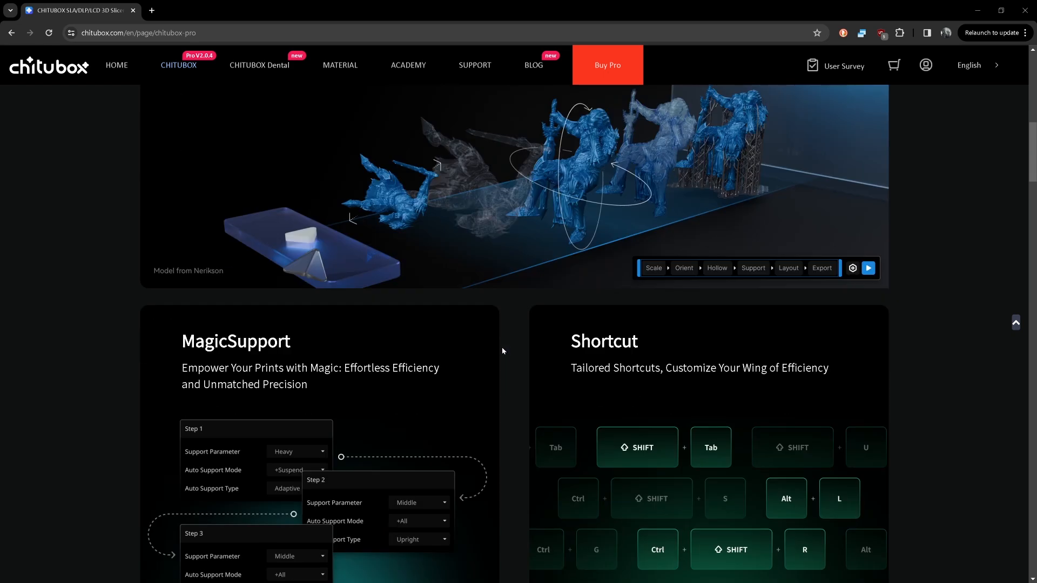
pyautogui.scroll(4, 501, 349)
pyautogui.scroll(-6, 501, 348)
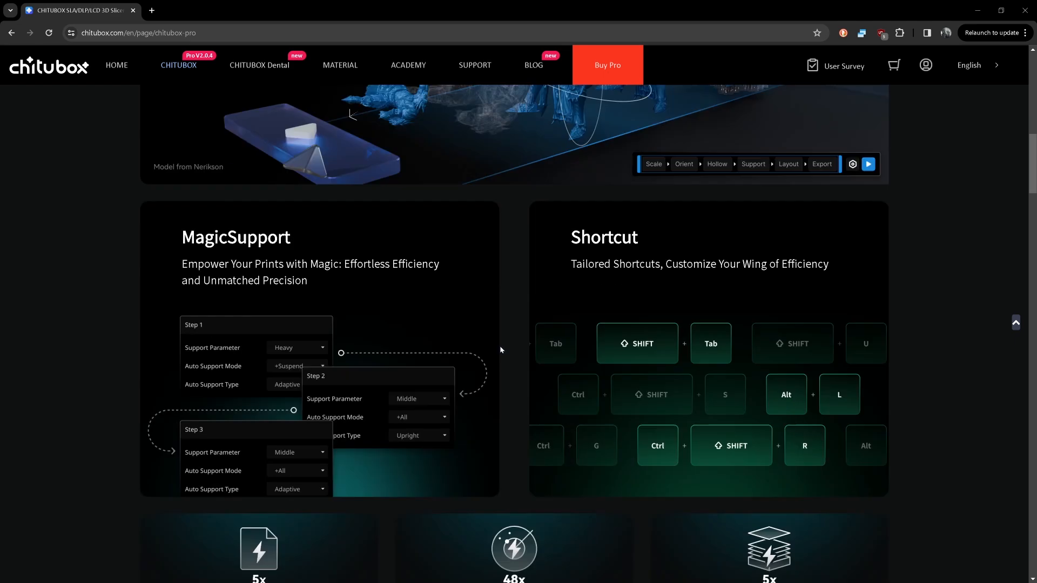
pyautogui.scroll(5, 500, 346)
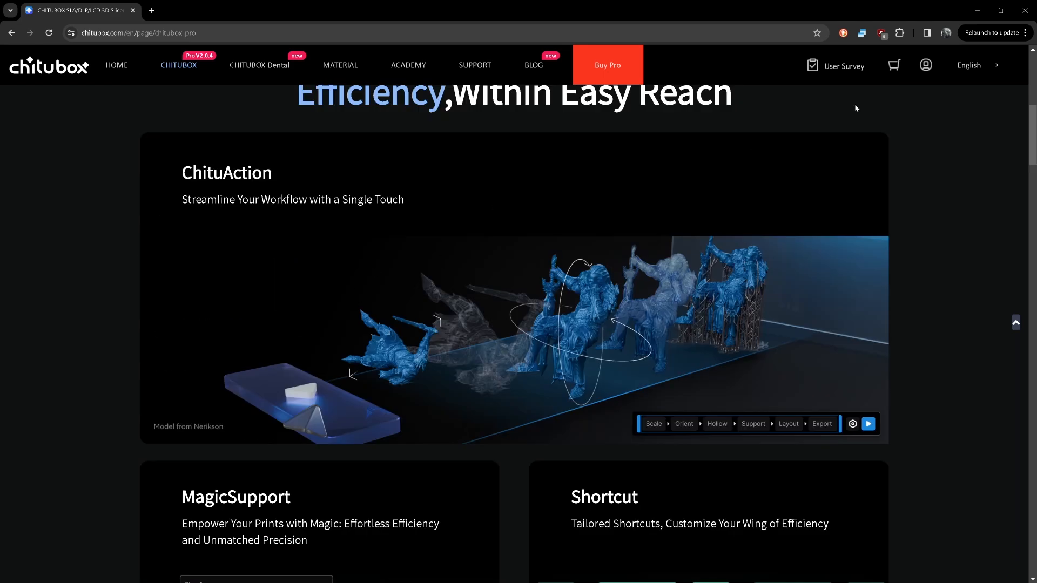
# Close the browser and import p_head2.obj in CHITUBOX Pro V2.0 Beta03 on the Peopoly Phenom Prime OLD machine.
pyautogui.click(1024, 10)
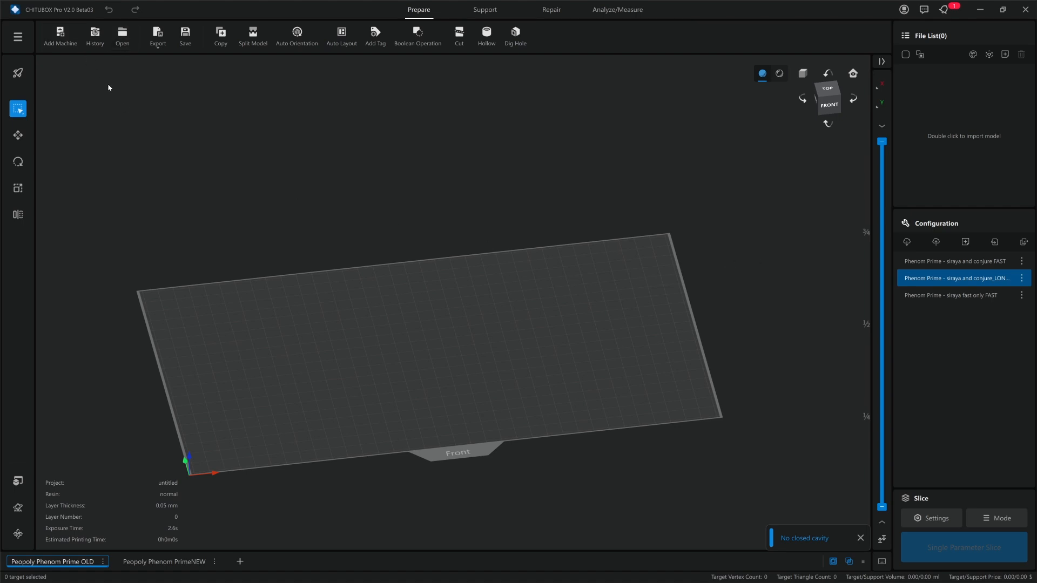
pyautogui.click(120, 45)
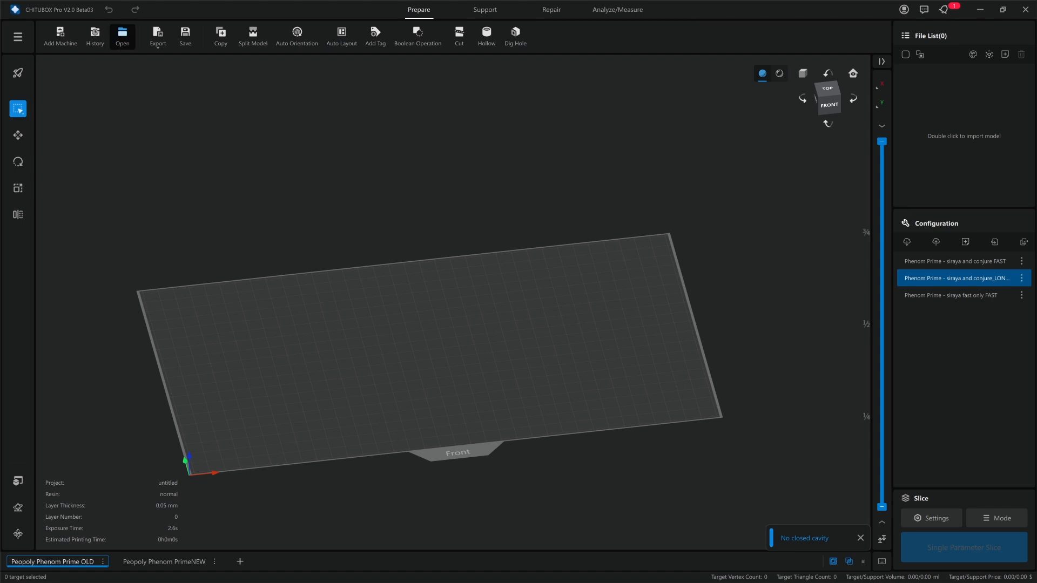
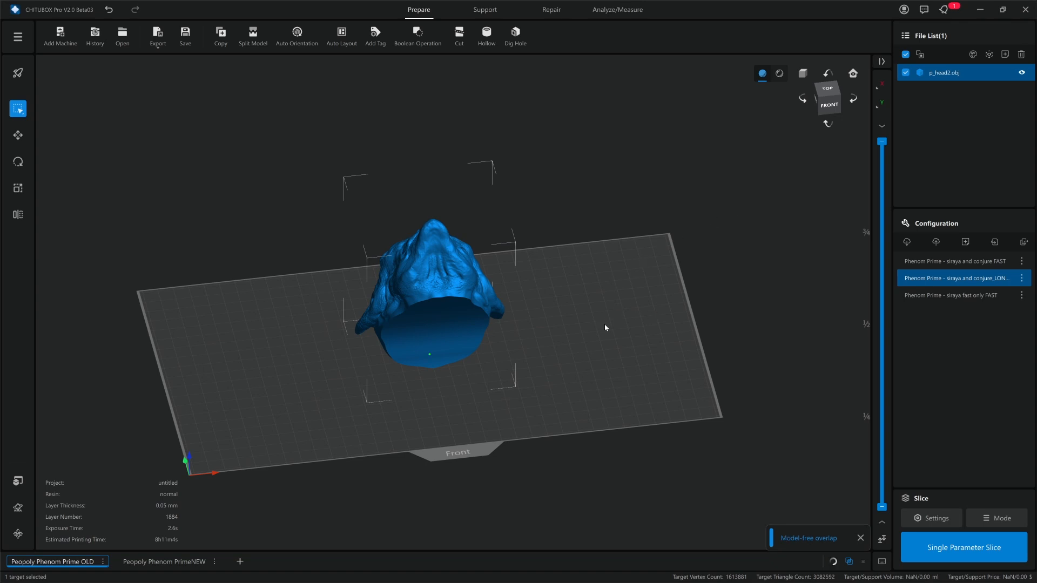
# Examine the imported head model and its build plate from the front, side and above.
pyautogui.moveTo(604, 328); pyautogui.dragTo(583, 430, button='right')
pyautogui.moveTo(607, 434); pyautogui.dragTo(577, 415, button='middle')
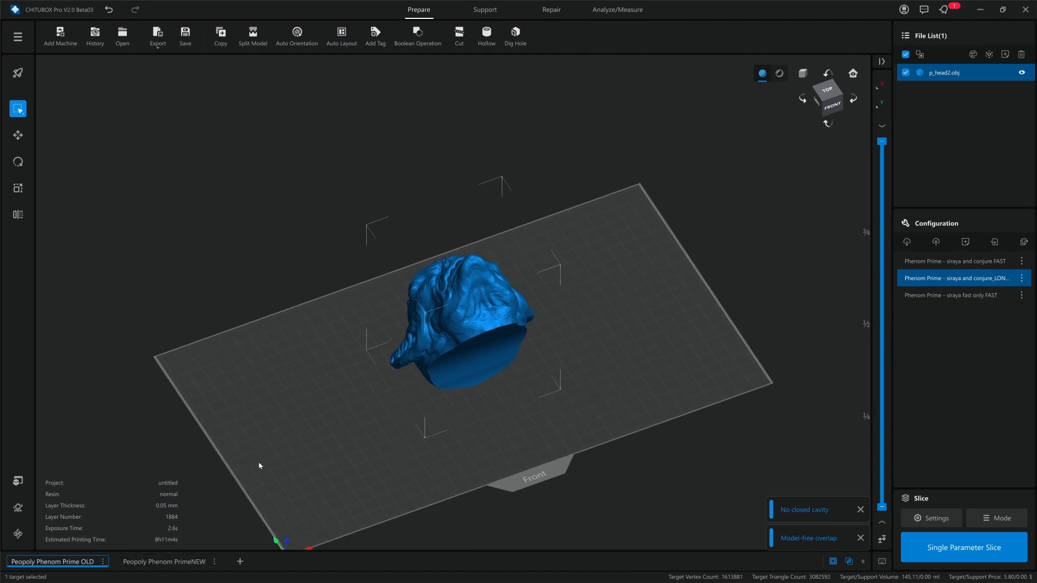
pyautogui.moveTo(290, 483); pyautogui.dragTo(280, 452)
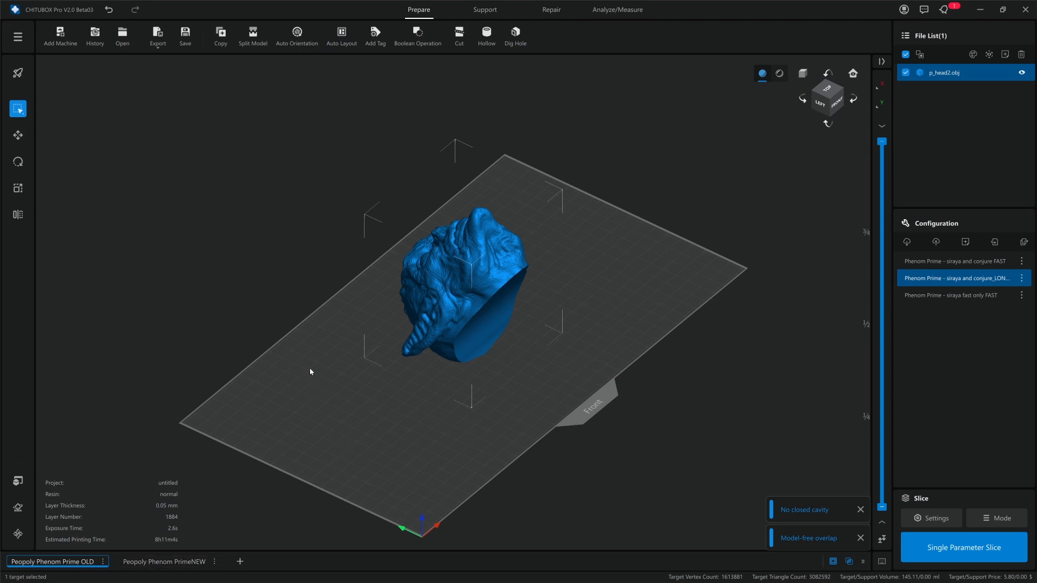
pyautogui.moveTo(309, 371); pyautogui.dragTo(287, 384)
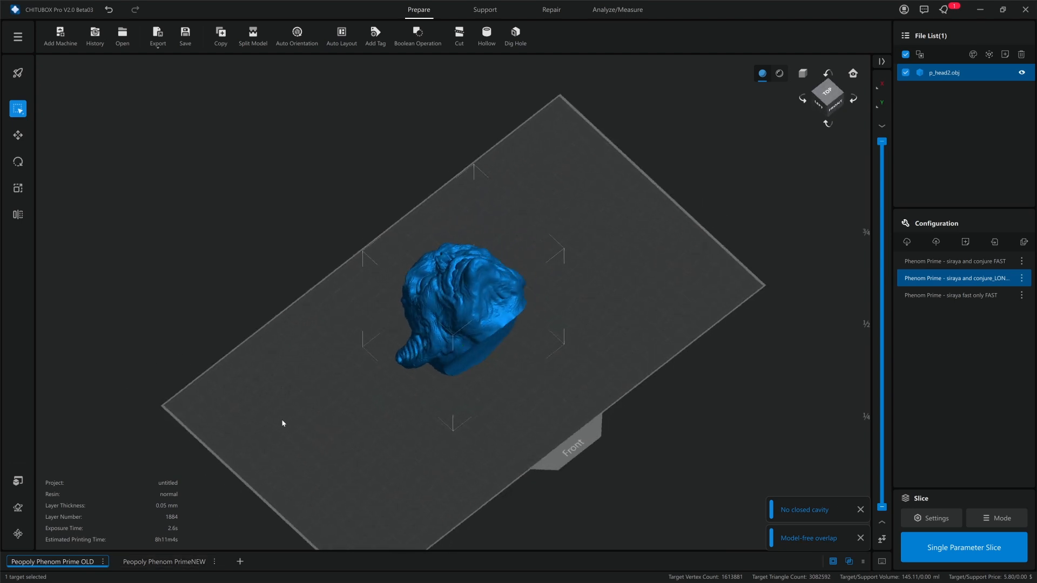
pyautogui.moveTo(241, 446); pyautogui.dragTo(289, 396)
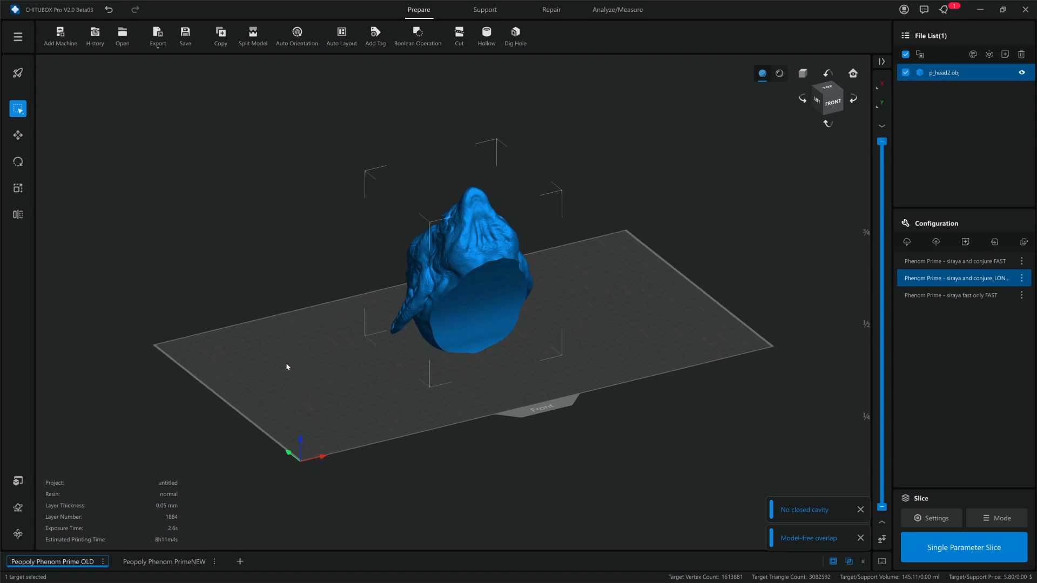
pyautogui.moveTo(287, 367); pyautogui.dragTo(296, 371)
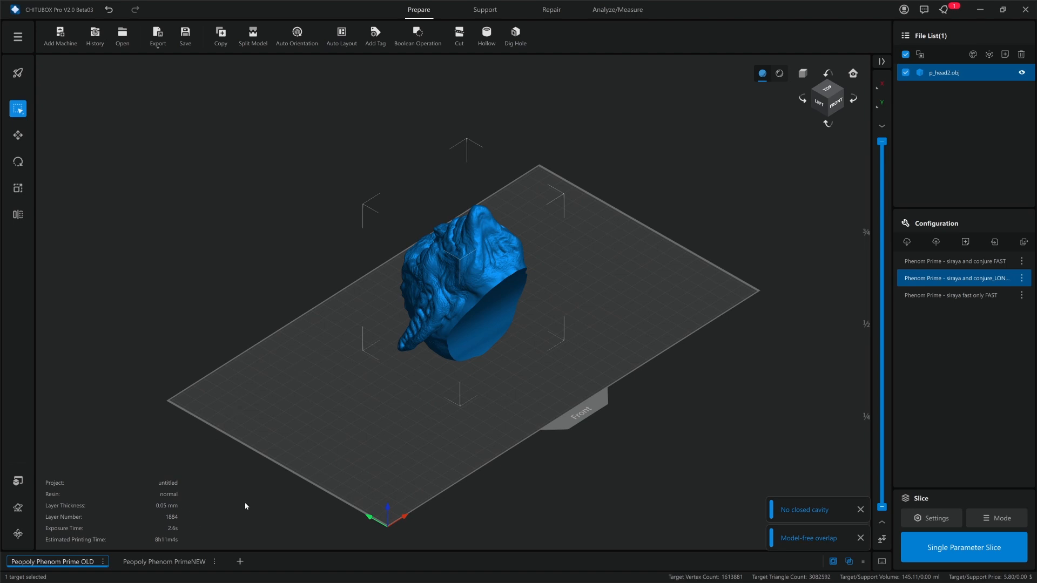
pyautogui.moveTo(266, 402)
pyautogui.mouseDown()
pyautogui.moveTo(281, 398)
pyautogui.moveTo(254, 400)
pyautogui.mouseUp()
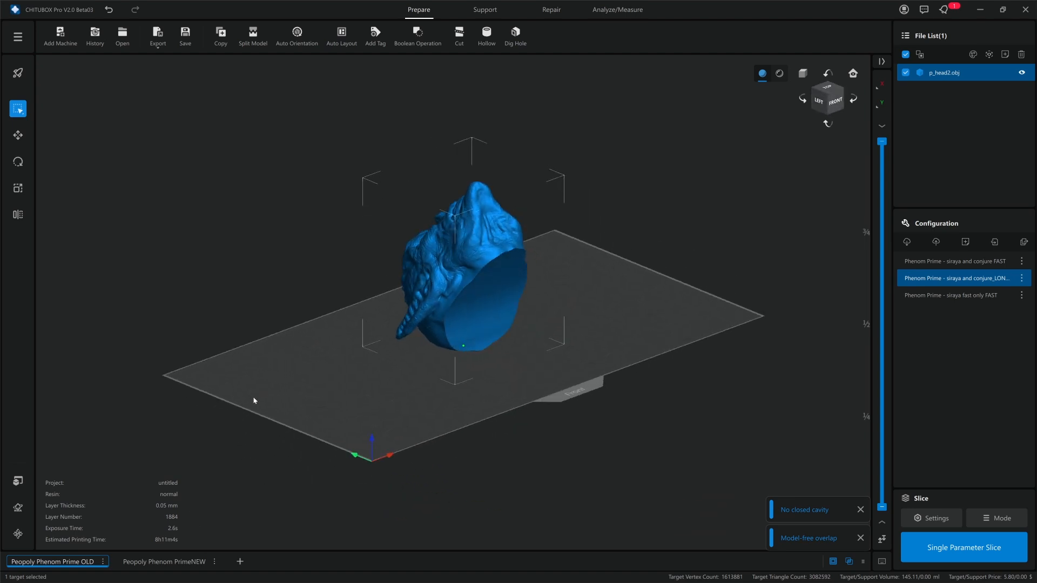
pyautogui.moveTo(336, 359); pyautogui.dragTo(280, 414)
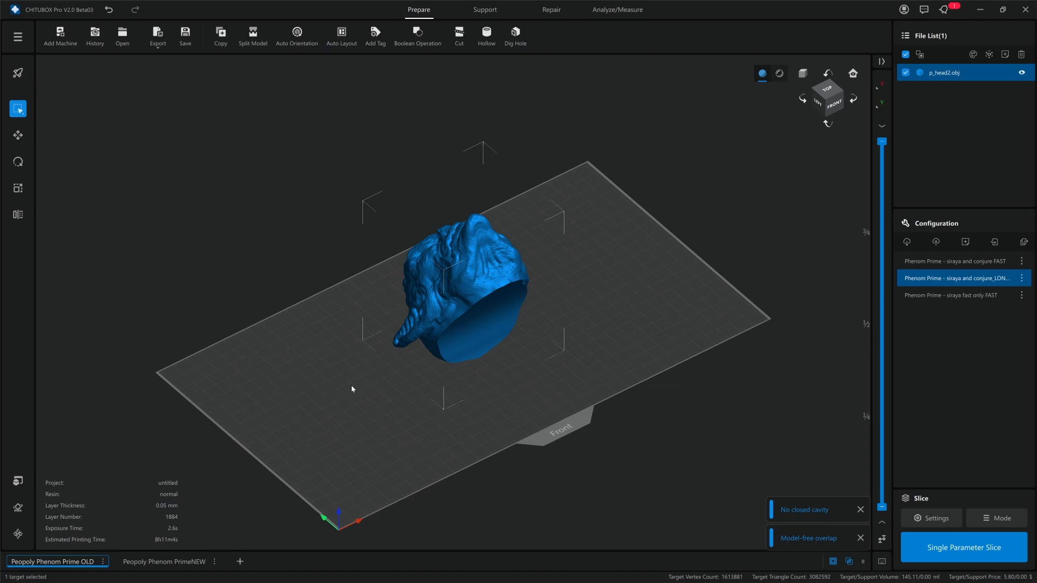
# Compare the build plates of the Peopoly Phenom PrimeNEW and Peopoly Phenom Prime OLD machines, ending on PrimeNEW.
pyautogui.click(166, 566)
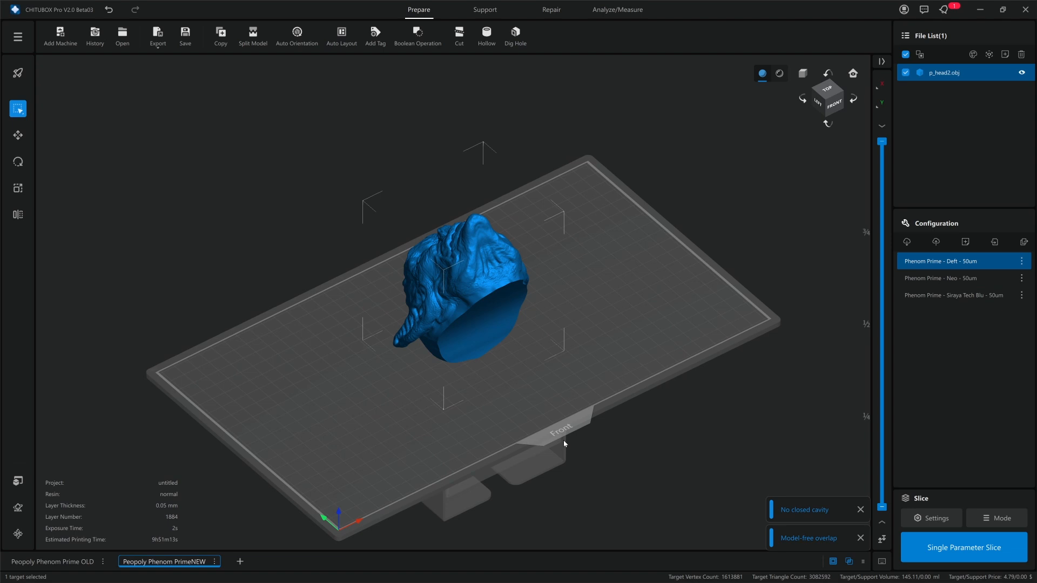
pyautogui.click(53, 561)
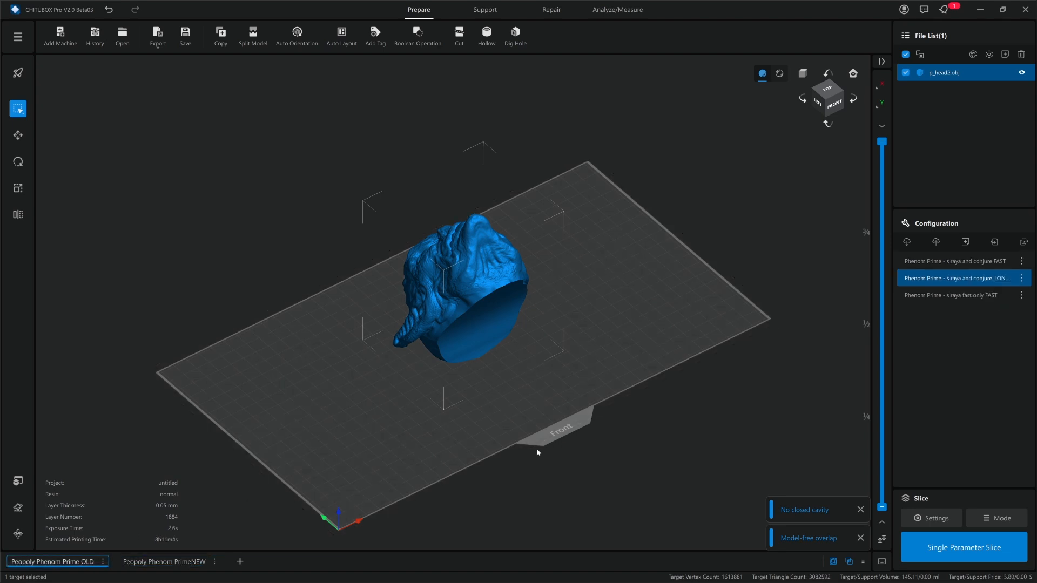
pyautogui.click(165, 562)
# Deselect the head model and inspect the PrimeNEW machine's platform bracket from behind, below and the side.
pyautogui.moveTo(516, 479); pyautogui.dragTo(571, 417, button='right')
pyautogui.click(413, 438)
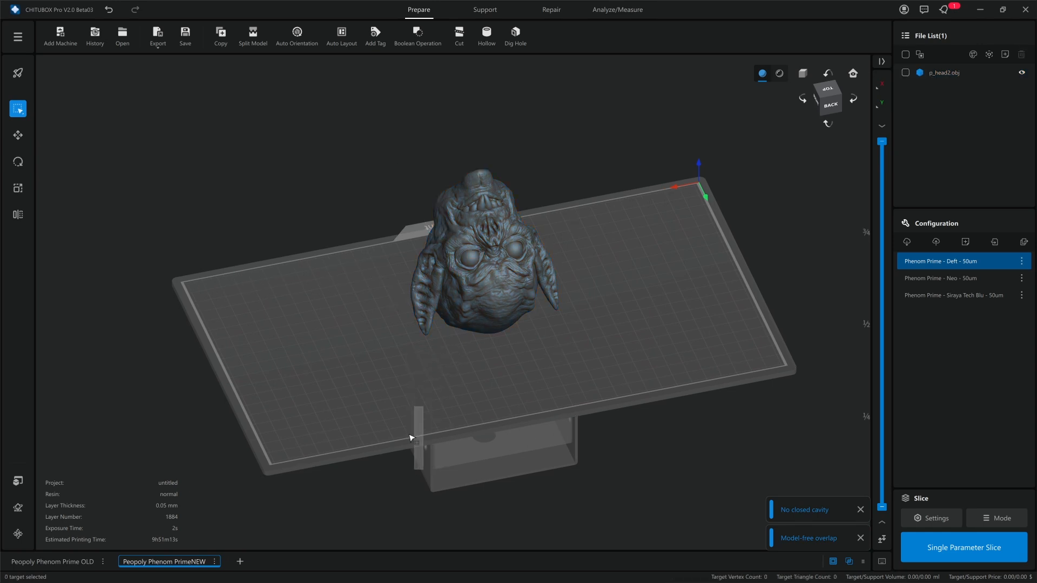
pyautogui.moveTo(410, 438); pyautogui.dragTo(421, 308, button='right')
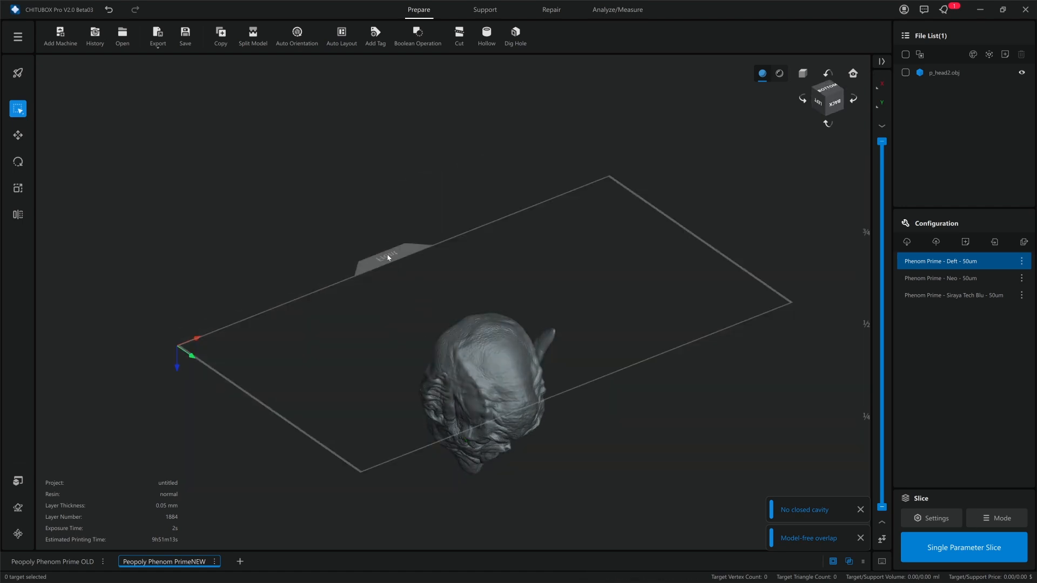
pyautogui.moveTo(377, 260); pyautogui.dragTo(319, 260, button='right')
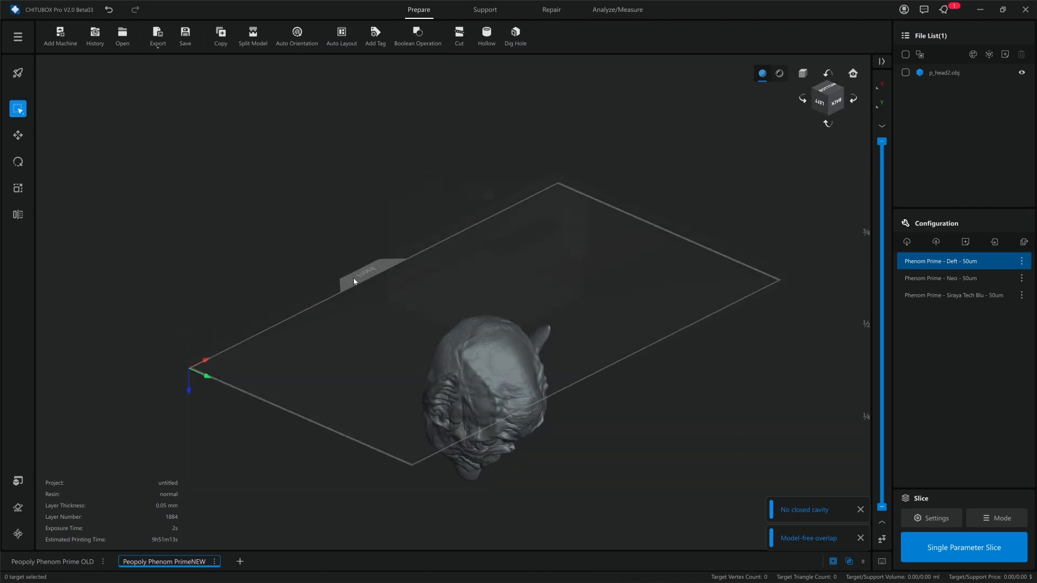
pyautogui.moveTo(437, 313); pyautogui.dragTo(565, 417, button='right')
pyautogui.moveTo(645, 430); pyautogui.dragTo(620, 430, button='right')
pyautogui.moveTo(359, 410); pyautogui.dragTo(297, 408, button='right')
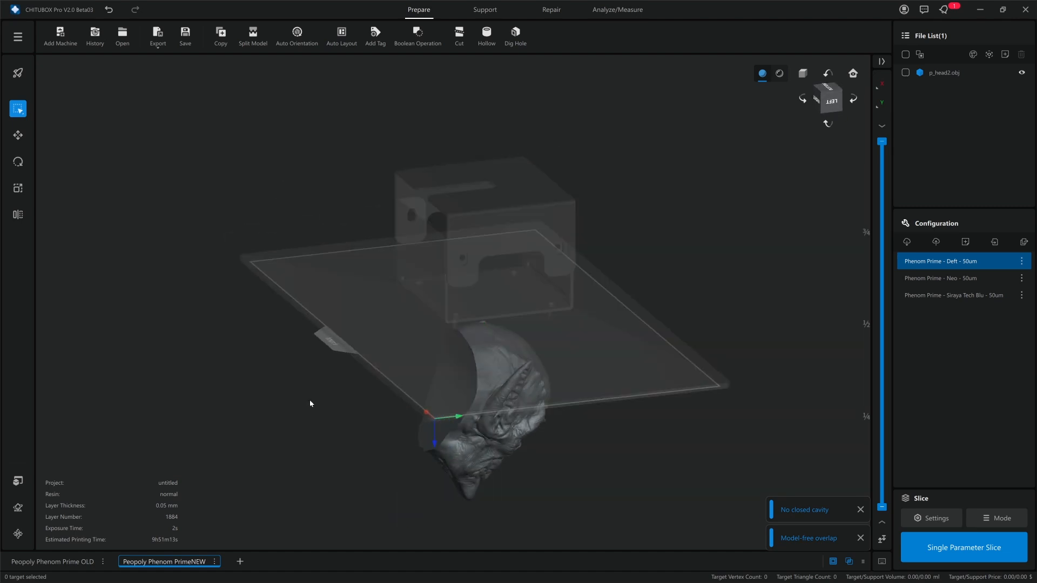
pyautogui.moveTo(298, 455); pyautogui.dragTo(285, 397, button='right')
pyautogui.moveTo(414, 424); pyautogui.dragTo(452, 427, button='right')
# Return to the Peopoly Phenom Prime OLD machine and activate the Rotate tool on the head model, viewed from the back.
pyautogui.click(63, 562)
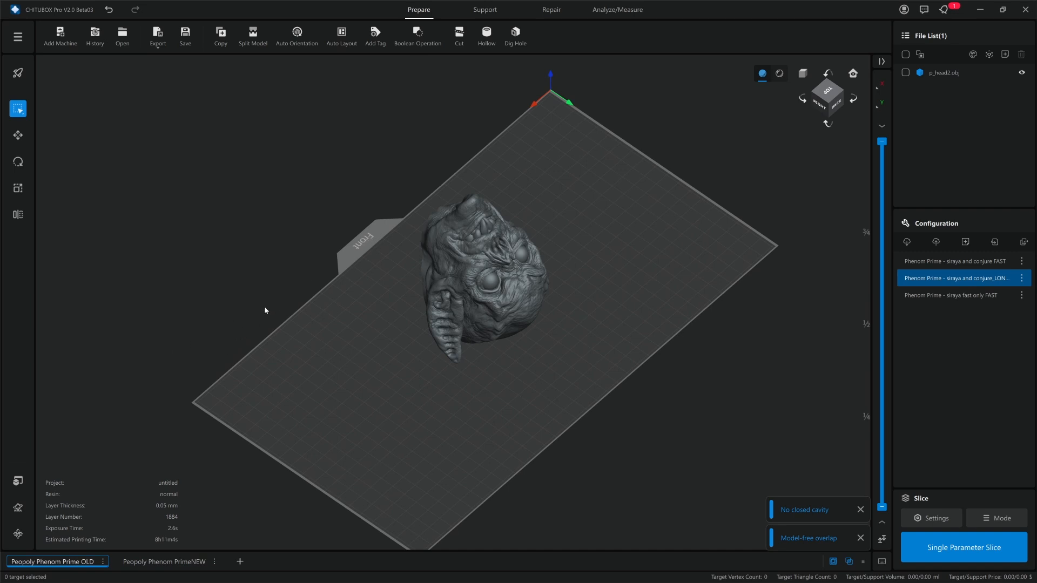
pyautogui.click(502, 299)
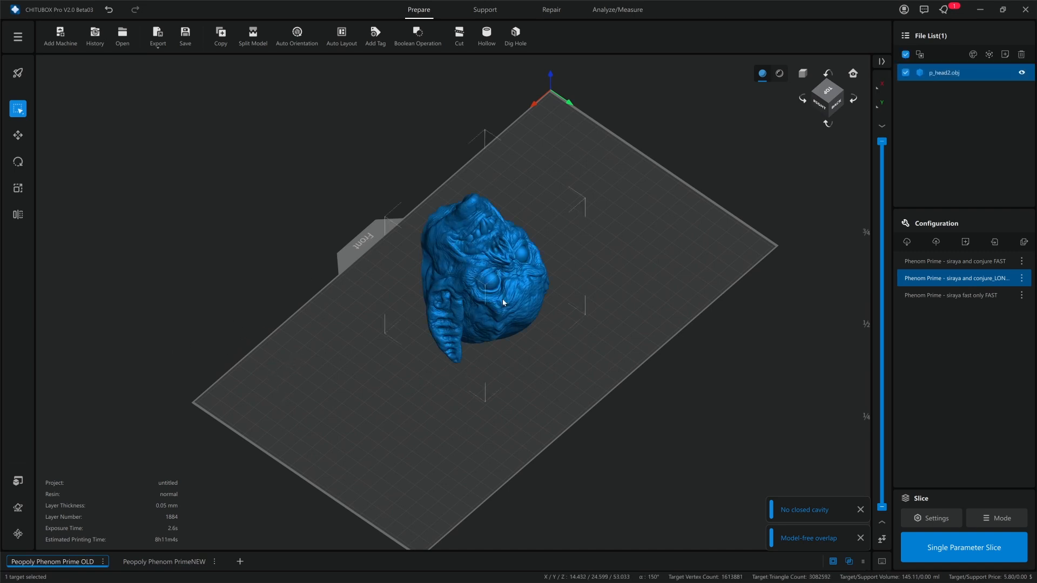
pyautogui.press('r')
pyautogui.moveTo(378, 384); pyautogui.dragTo(358, 380, button='right')
pyautogui.moveTo(358, 379); pyautogui.dragTo(375, 416, button='middle')
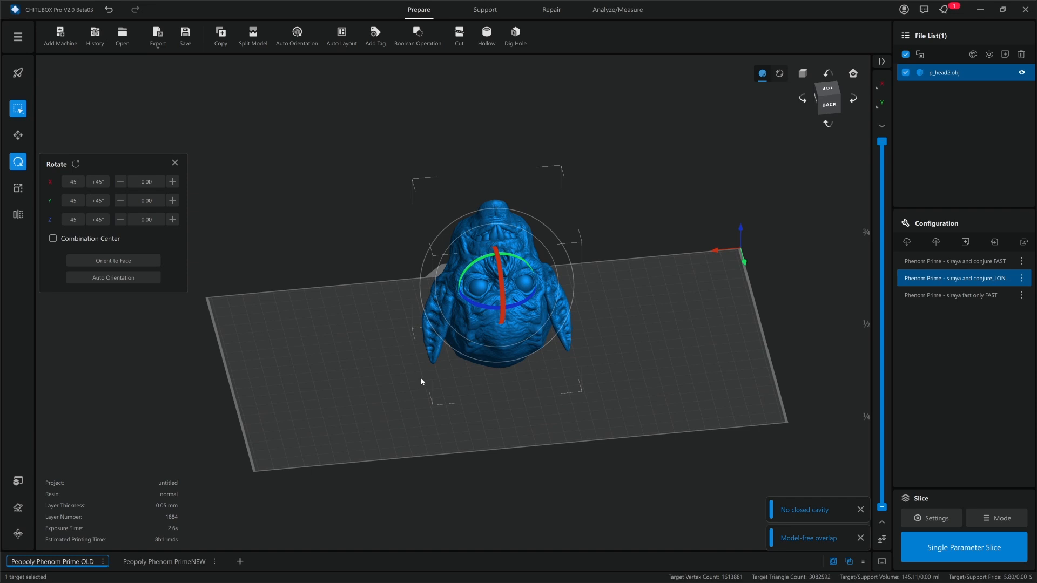
# Deselect and reselect the head model twice, checking how the Rotate gizmo displays around it.
pyautogui.click(631, 125)
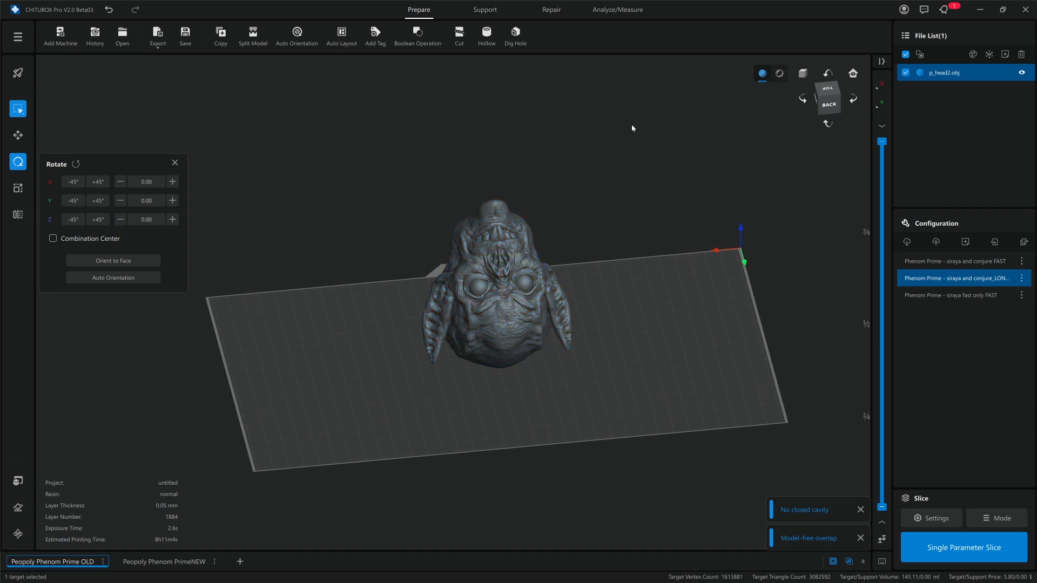
pyautogui.click(520, 235)
pyautogui.press('r')
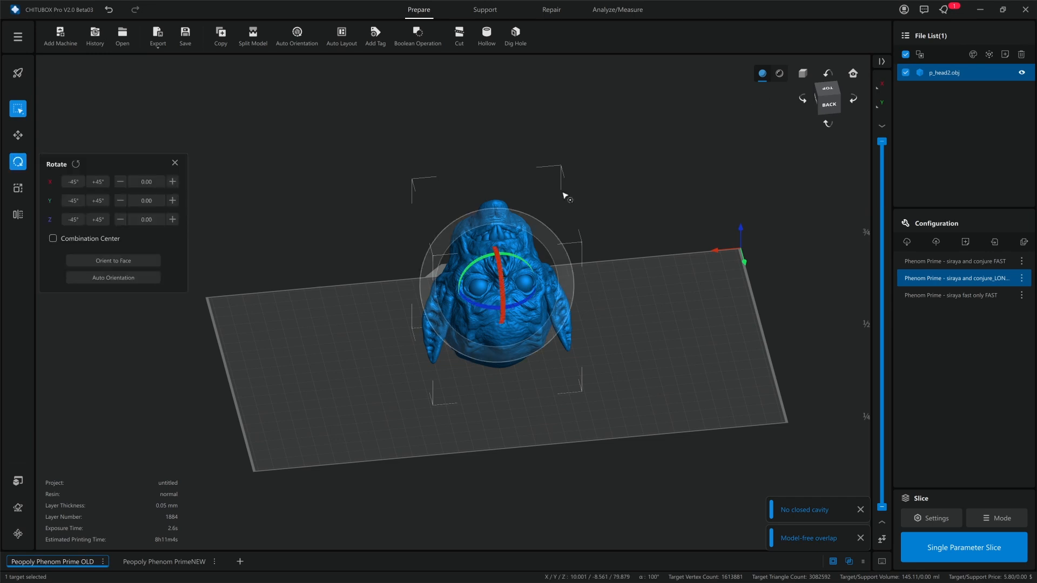
pyautogui.click(608, 179)
pyautogui.click(512, 263)
pyautogui.press('r')
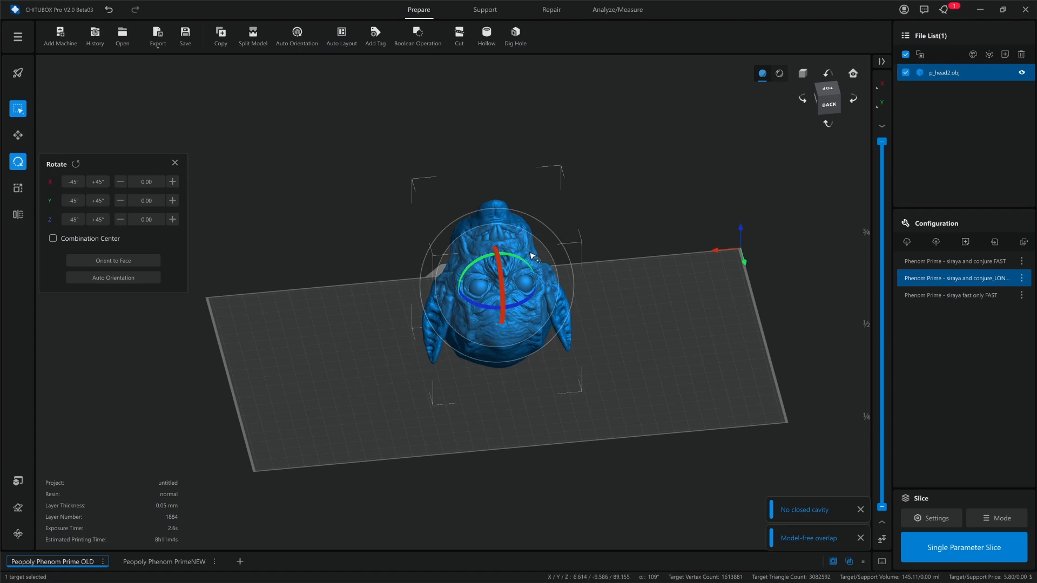
# Switch to CHITUBOX Pro V1.4.0, cancel its open Setting dialog, and import p_head2.obj there.
pyautogui.hotkey('alt', 'Tab')
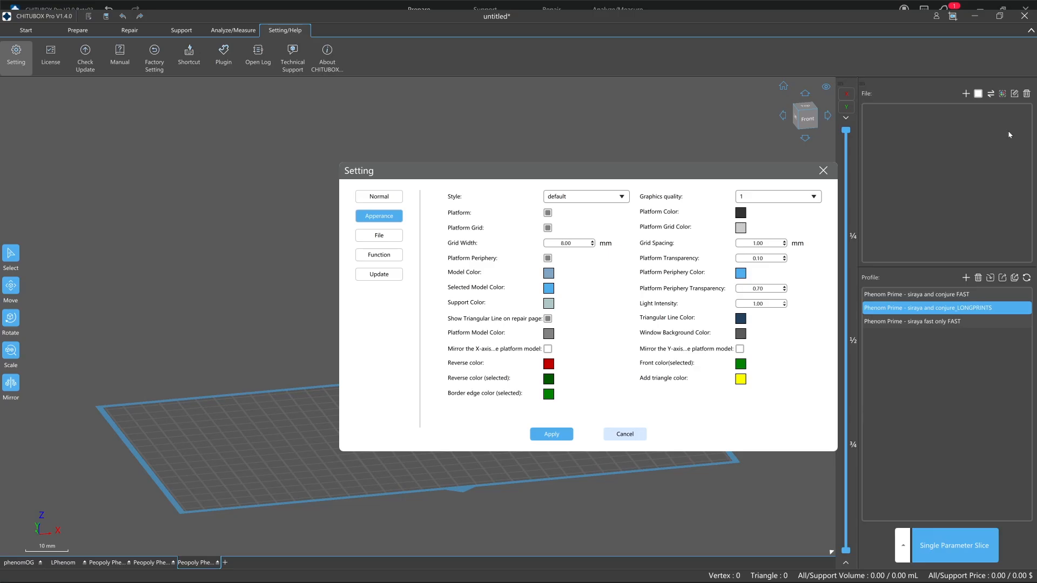
pyautogui.click(607, 436)
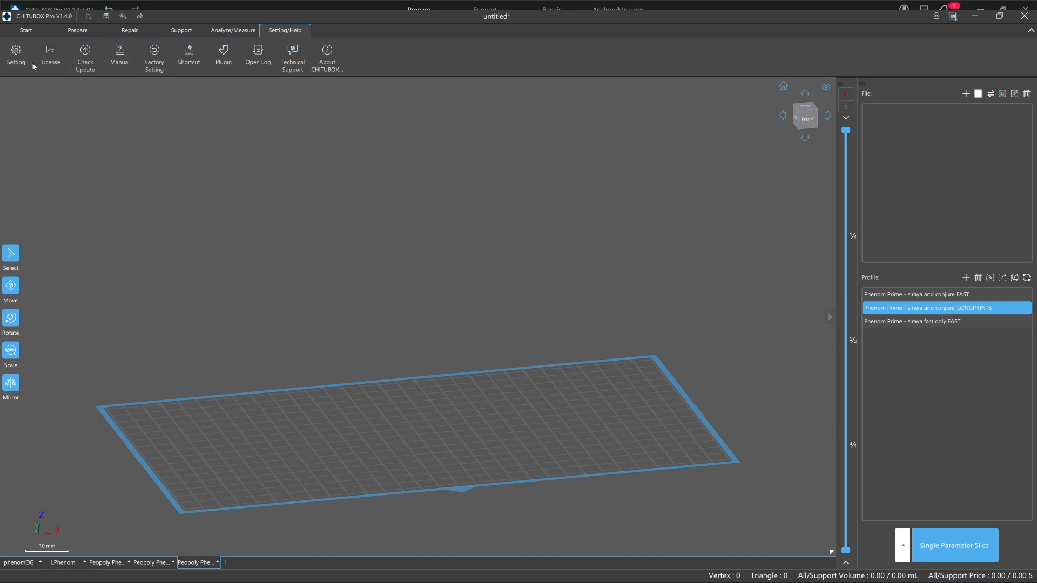
pyautogui.click(27, 31)
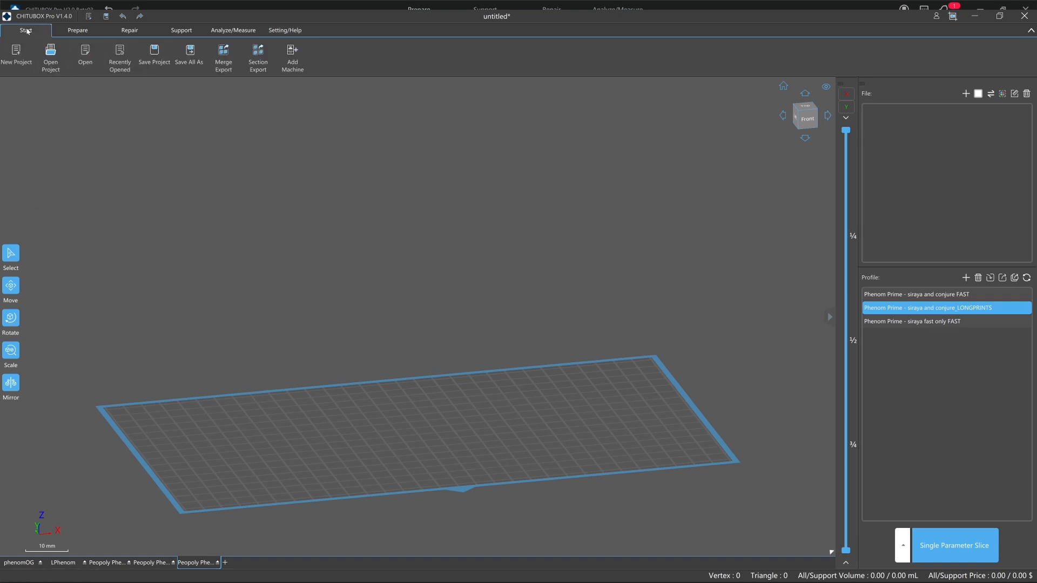
pyautogui.click(85, 51)
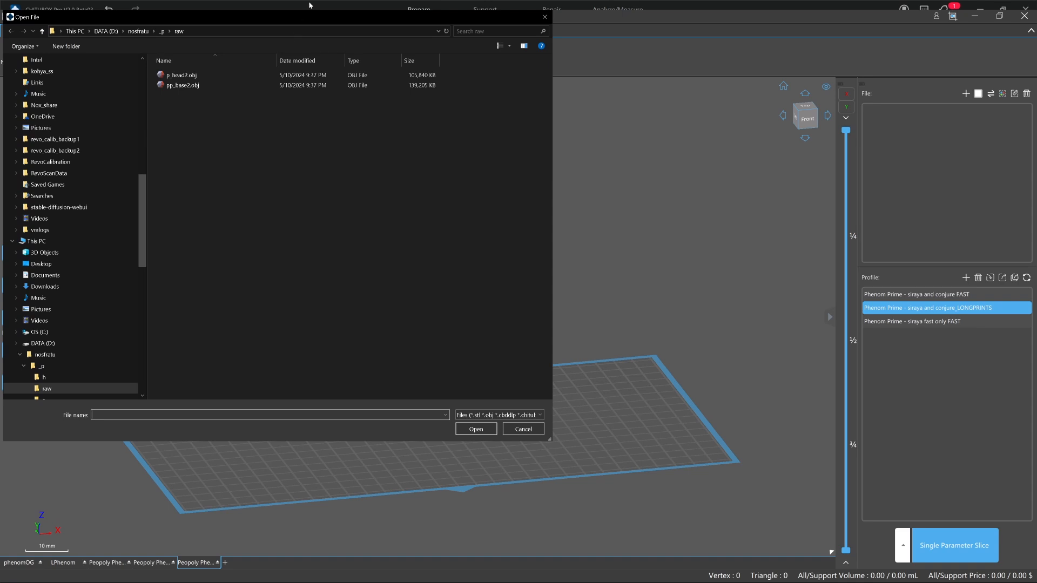
pyautogui.moveTo(325, 18); pyautogui.dragTo(1036, 79)
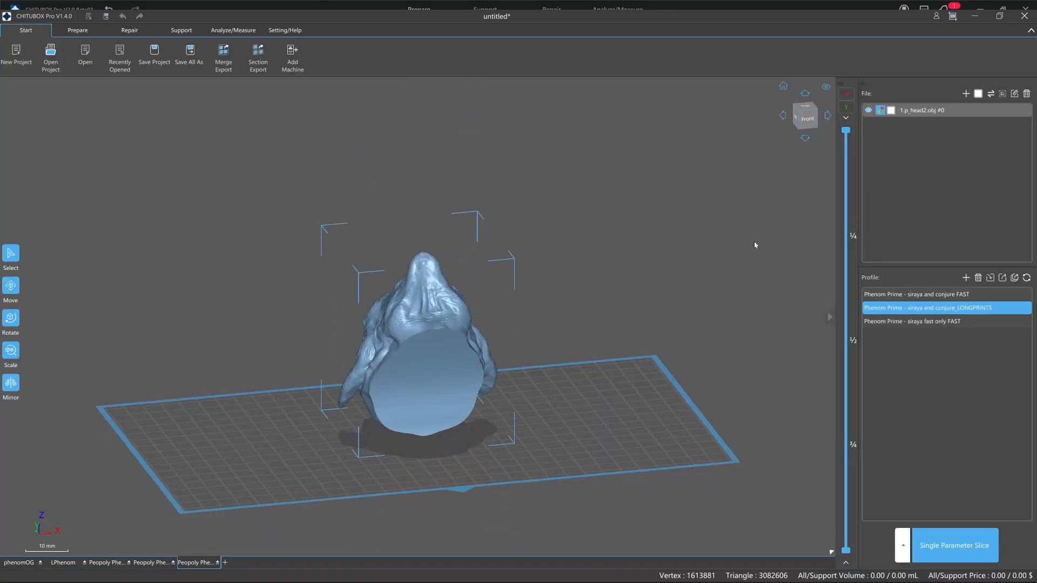
# Bring up the Rotate gizmo on the V1.4.0 head model, inspect it from another angle, and close the Rotate tool.
pyautogui.click(422, 327)
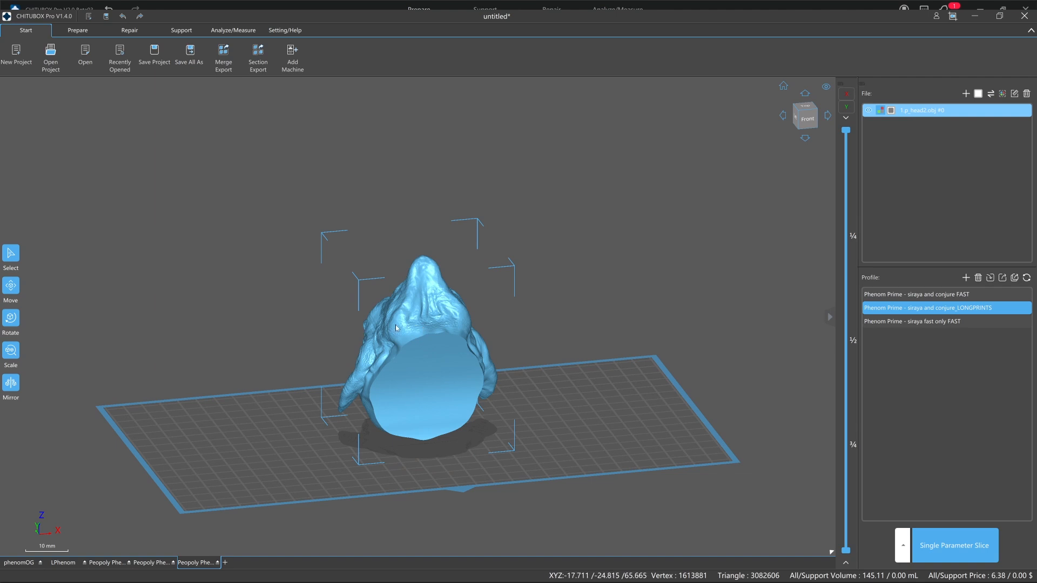
pyautogui.press('r')
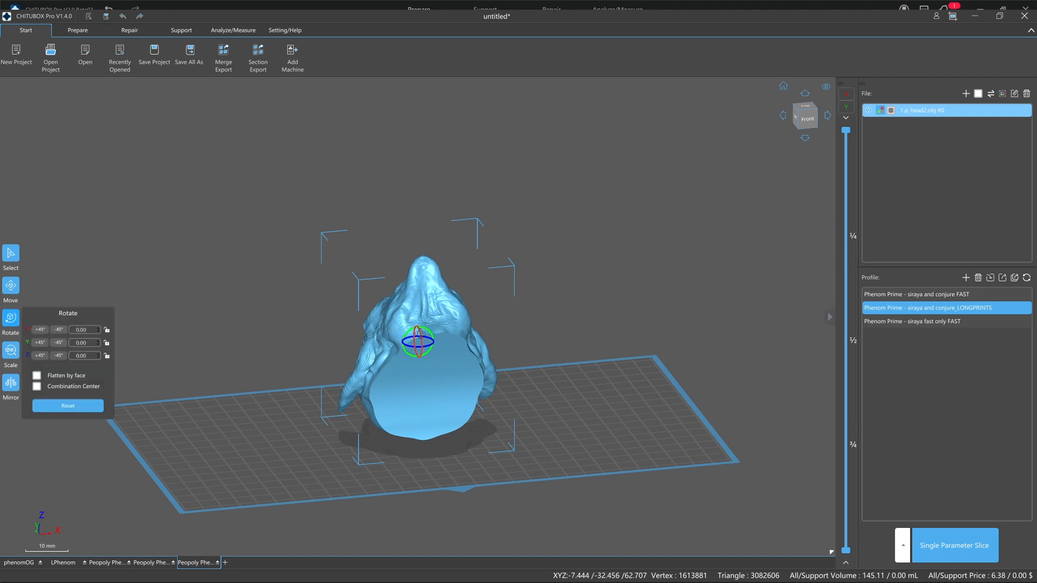
pyautogui.moveTo(329, 349); pyautogui.dragTo(439, 345, button='right')
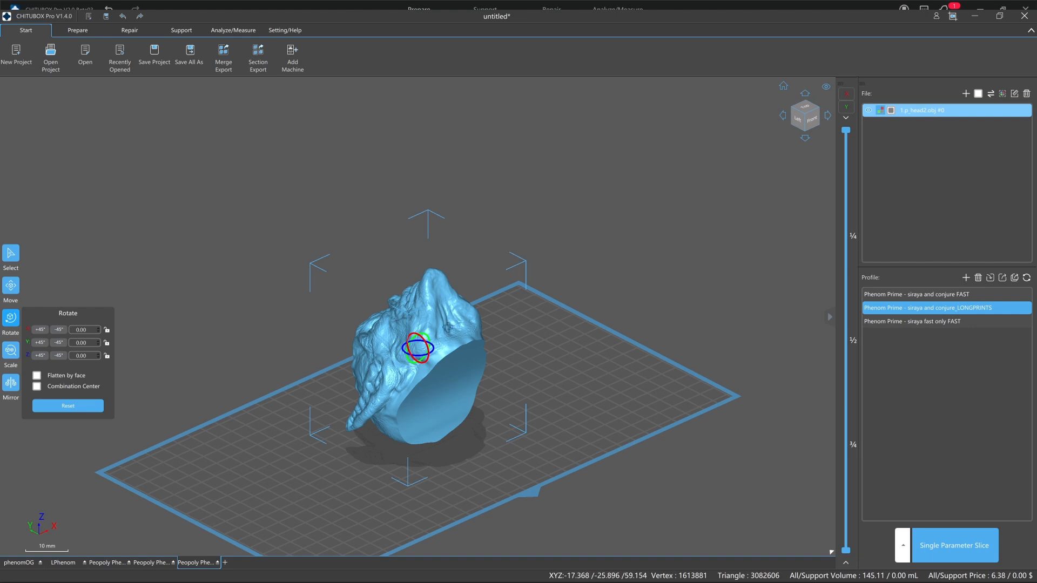
pyautogui.click(642, 218)
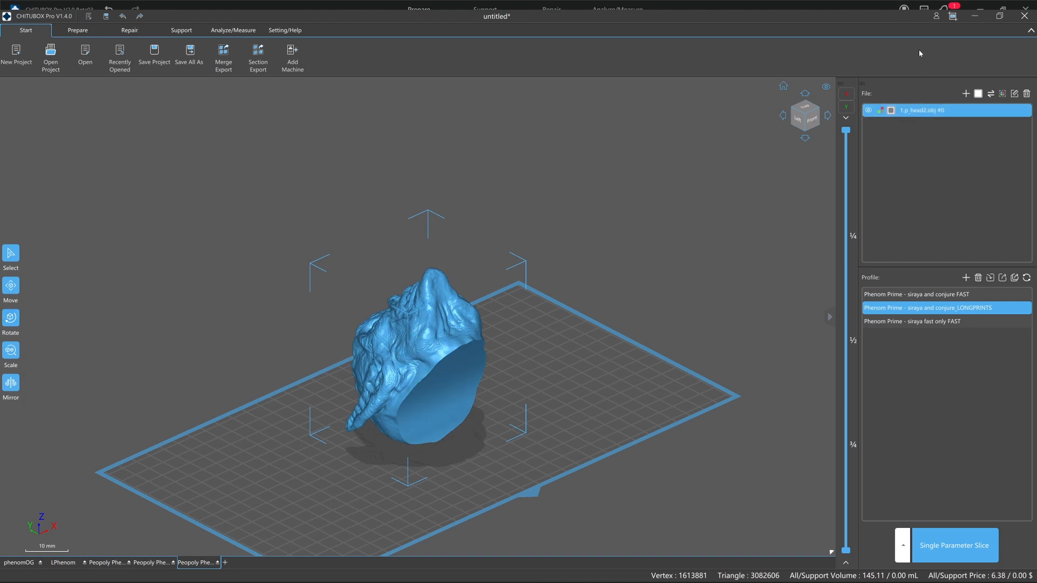
# Switch to CHITUBOX Pro V2.0 Beta and rotate the head model freely with the Rotate gizmo to about X 348.43°, Y 357.81°, Z 335.79°.
pyautogui.click(721, 7)
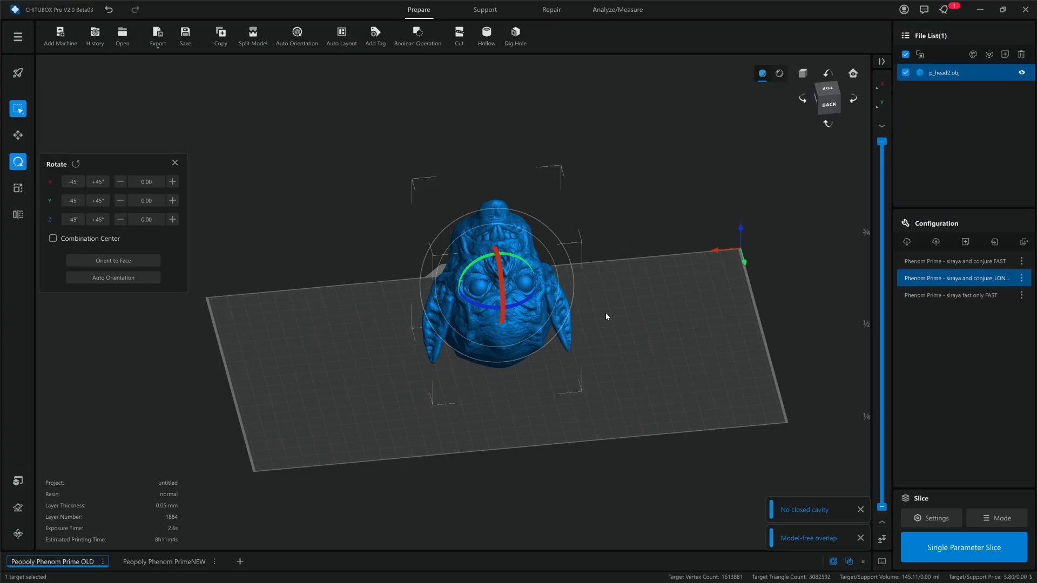
pyautogui.moveTo(539, 425); pyautogui.dragTo(564, 402, button='right')
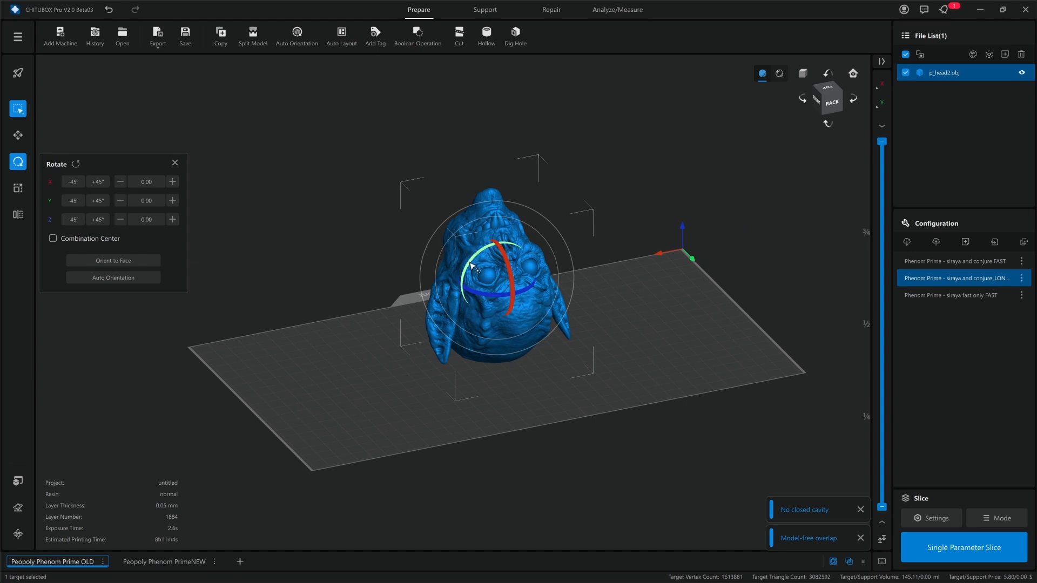
pyautogui.moveTo(471, 264)
pyautogui.mouseDown()
pyautogui.moveTo(460, 282)
pyautogui.moveTo(475, 258)
pyautogui.mouseUp()
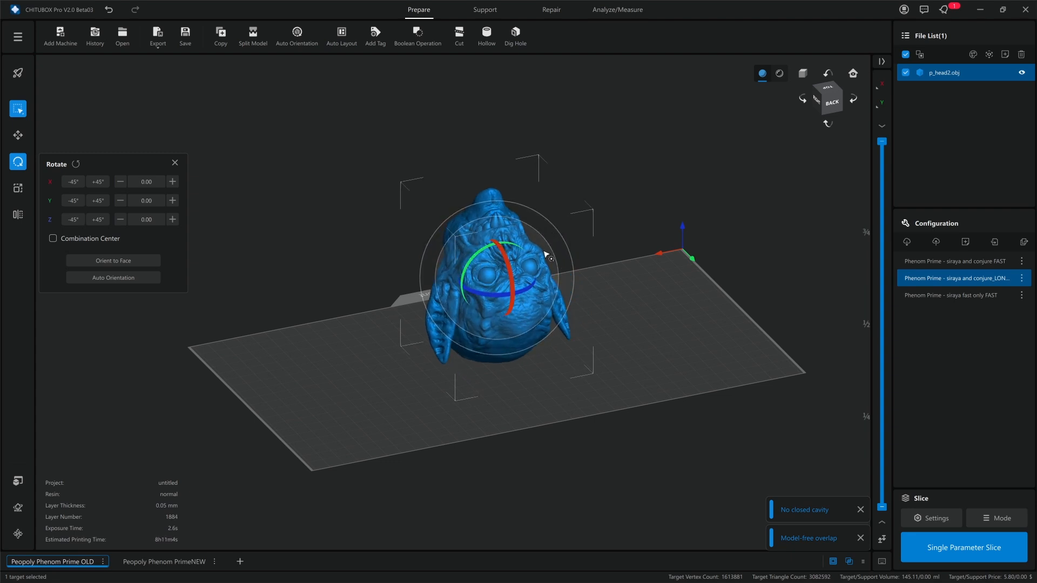
pyautogui.moveTo(549, 240)
pyautogui.mouseDown()
pyautogui.moveTo(556, 227)
pyautogui.moveTo(528, 215)
pyautogui.moveTo(567, 251)
pyautogui.moveTo(537, 216)
pyautogui.moveTo(545, 233)
pyautogui.mouseUp()
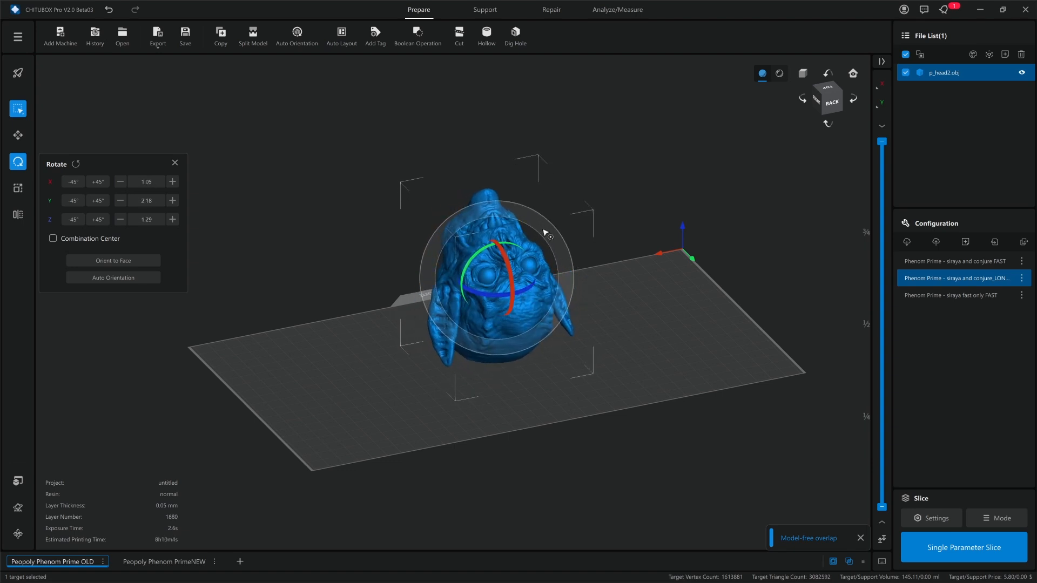
pyautogui.click(554, 226)
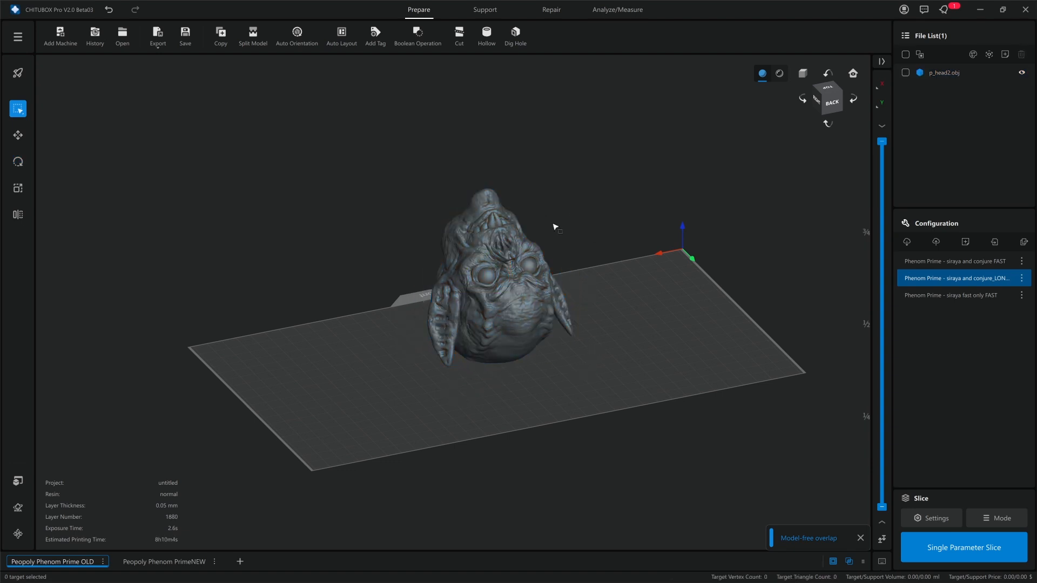
pyautogui.click(501, 247)
pyautogui.moveTo(552, 226); pyautogui.dragTo(488, 269)
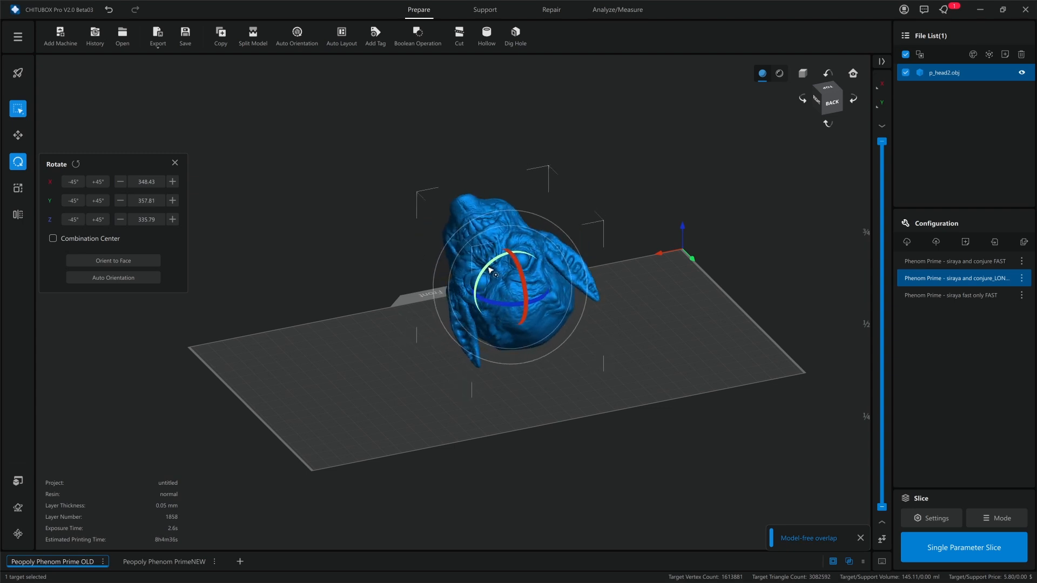
# Turn the head about the vertical axis with the gizmo to about Z 290.61°, and reset its rotation.
pyautogui.moveTo(365, 307); pyautogui.dragTo(399, 301, button='right')
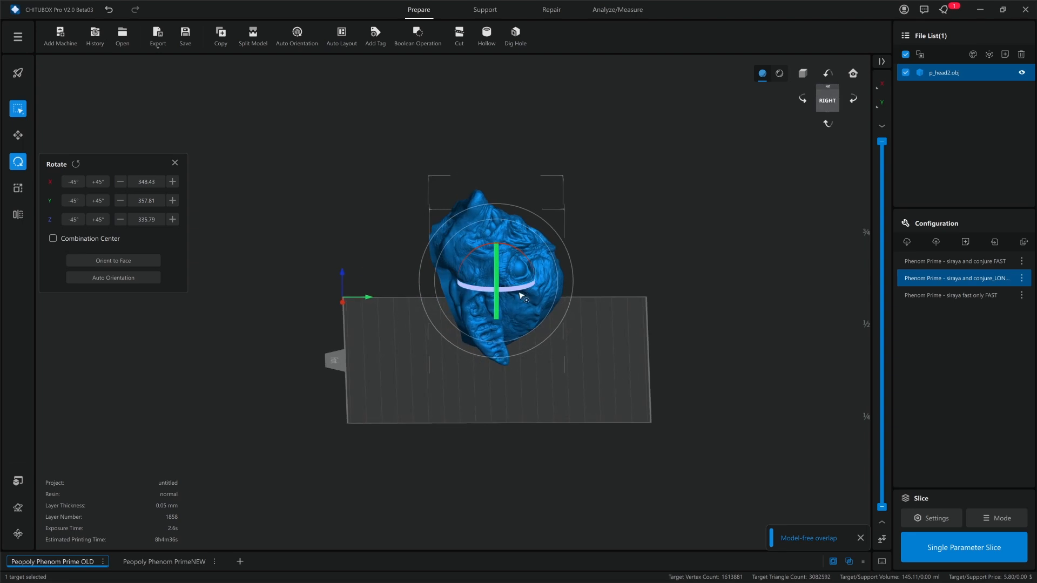
pyautogui.moveTo(519, 292); pyautogui.dragTo(505, 286)
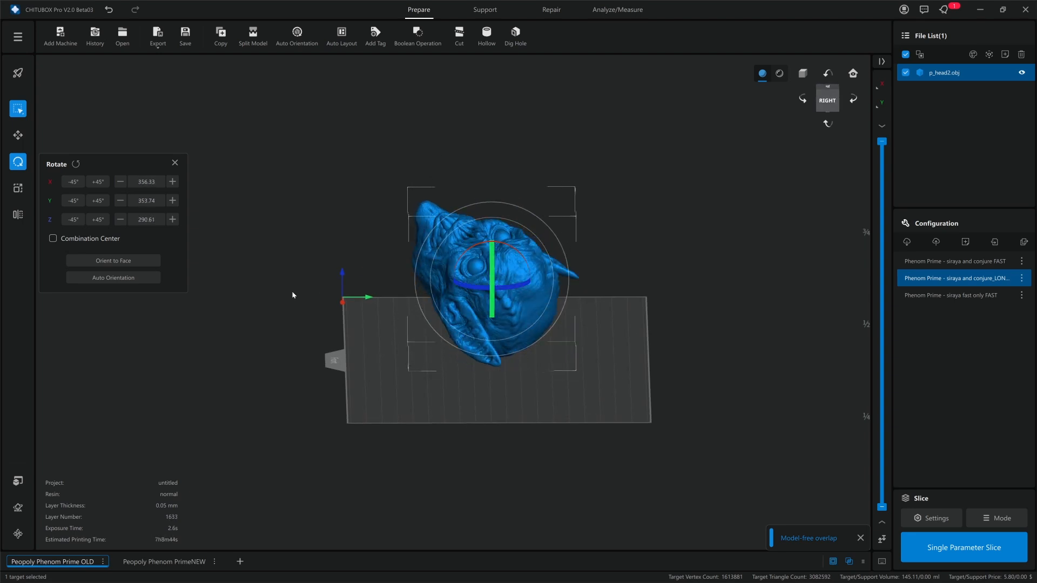
pyautogui.click(141, 278)
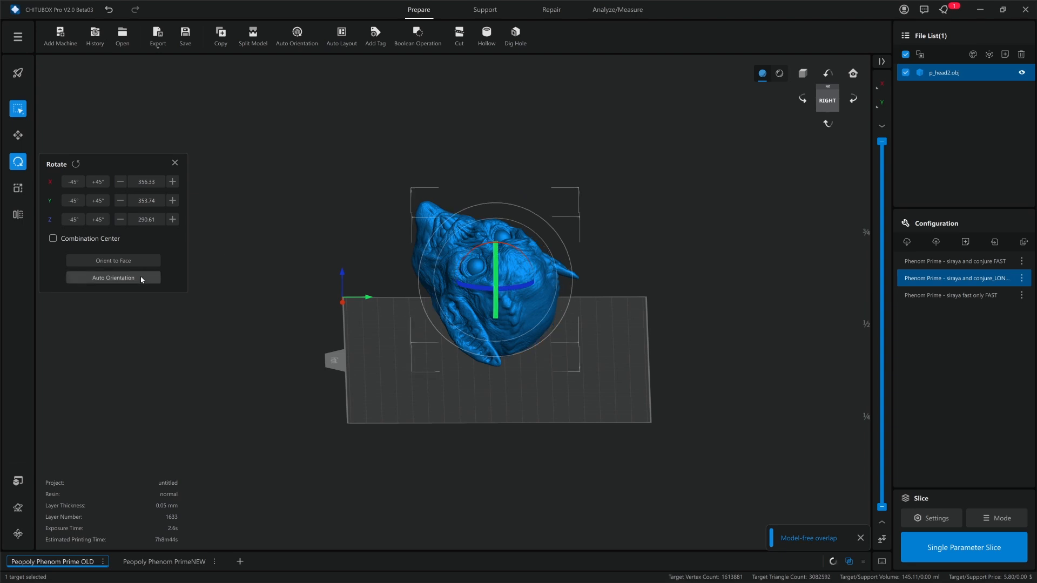
pyautogui.click(76, 163)
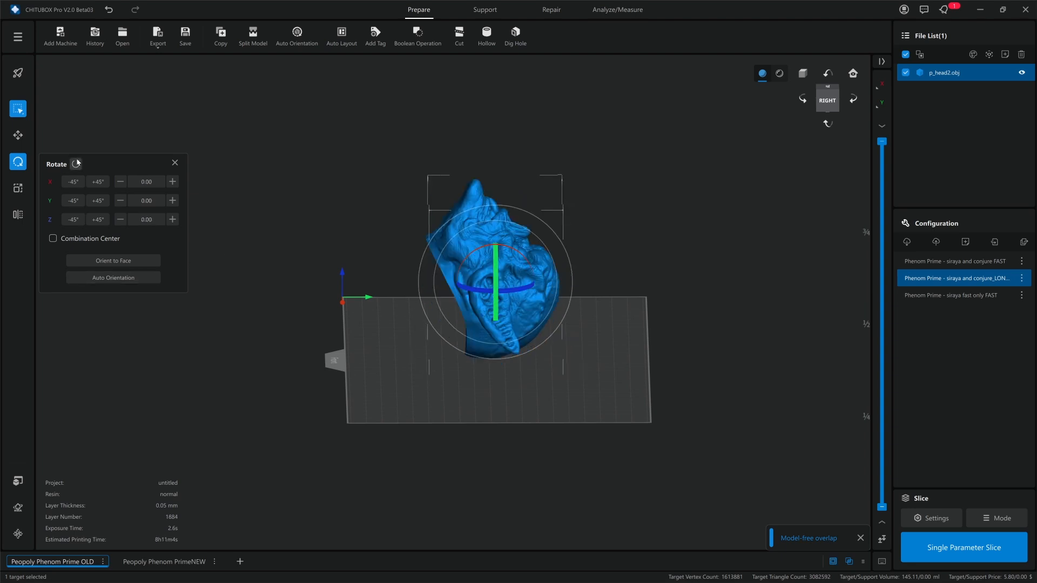
# Rotate the head about the X axis in 45° increments to 135° and back to 0°.
pyautogui.click(177, 202)
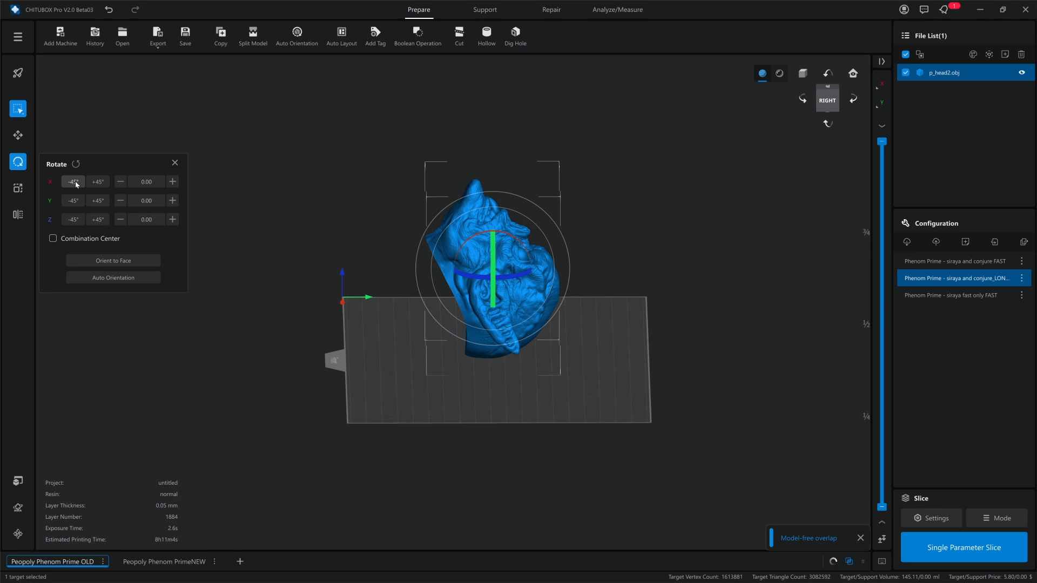
pyautogui.click(76, 184)
pyautogui.click(100, 183)
pyautogui.click(100, 184)
pyautogui.click(100, 183)
pyautogui.click(101, 184)
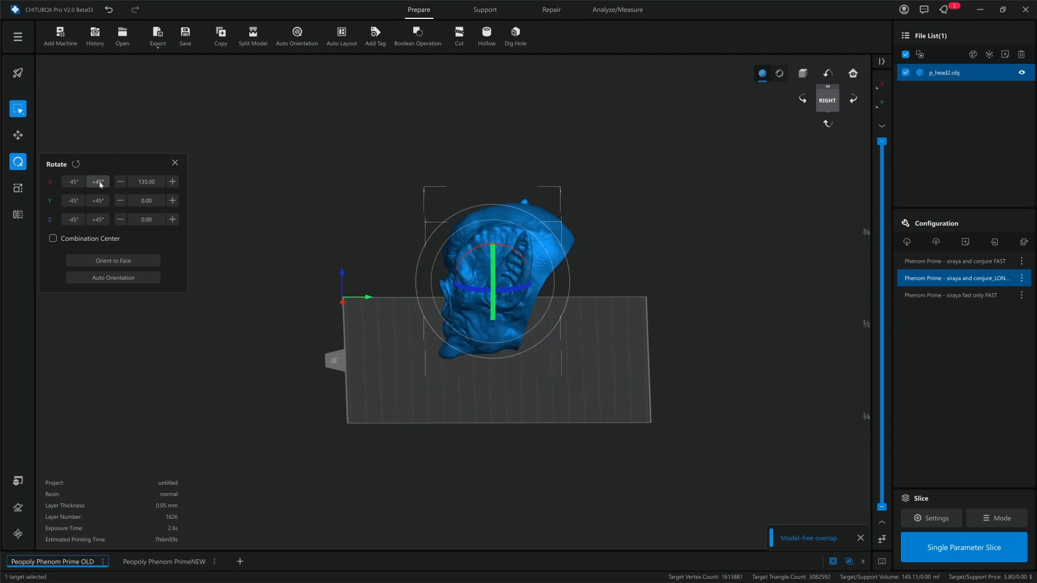
pyautogui.click(75, 183)
pyautogui.click(79, 183)
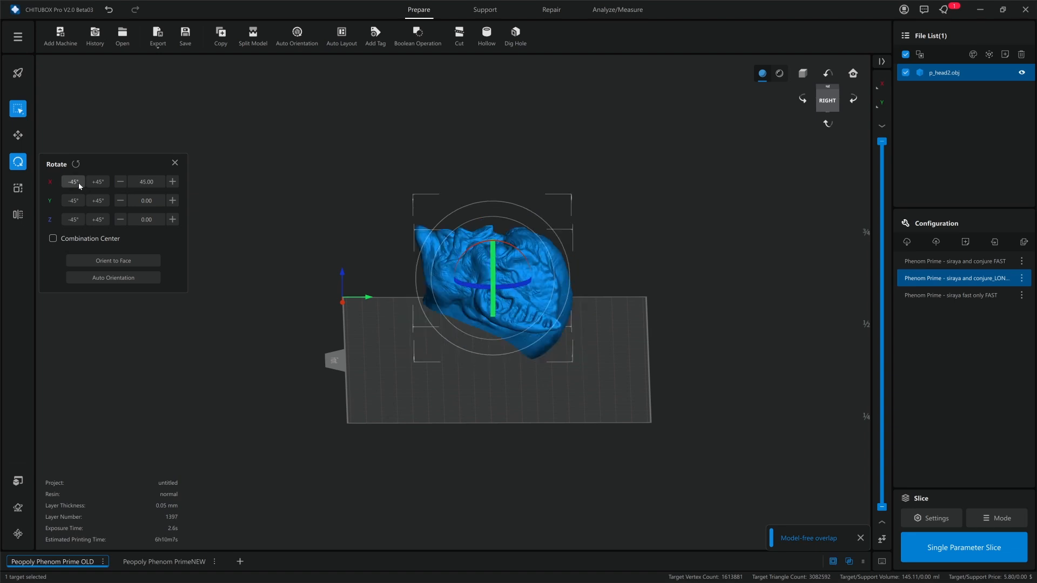
pyautogui.click(79, 182)
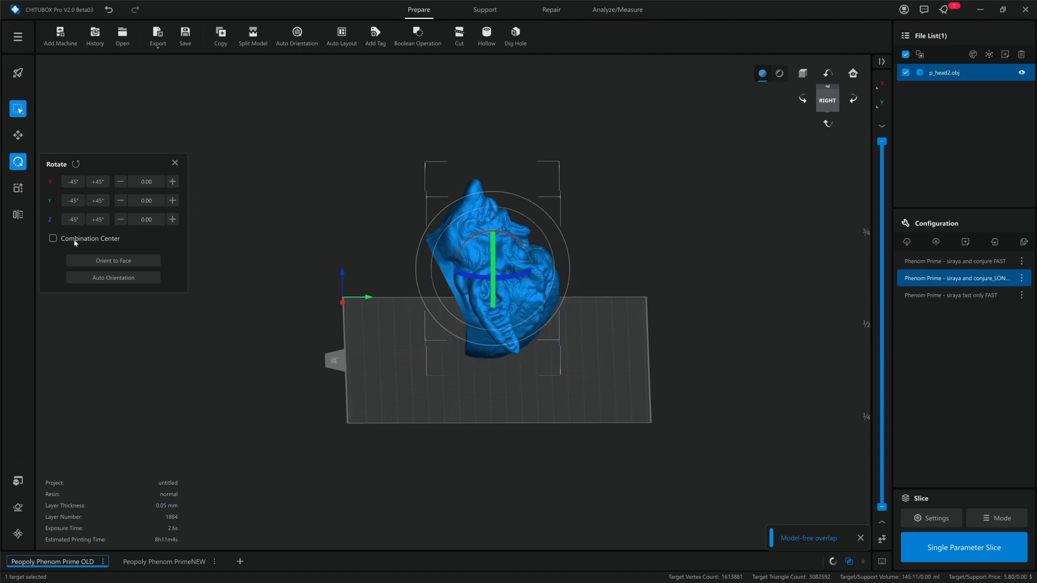
# Use Orient to Face to lay the head on its flat cut face, and leave face selection.
pyautogui.moveTo(379, 296); pyautogui.dragTo(332, 345, button='right')
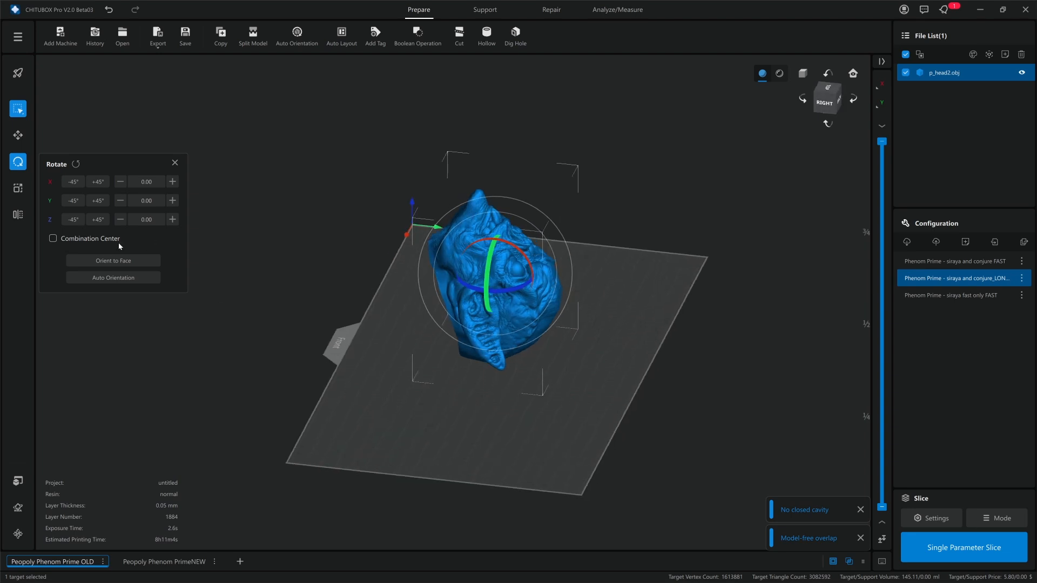
pyautogui.moveTo(259, 314); pyautogui.dragTo(278, 312, button='right')
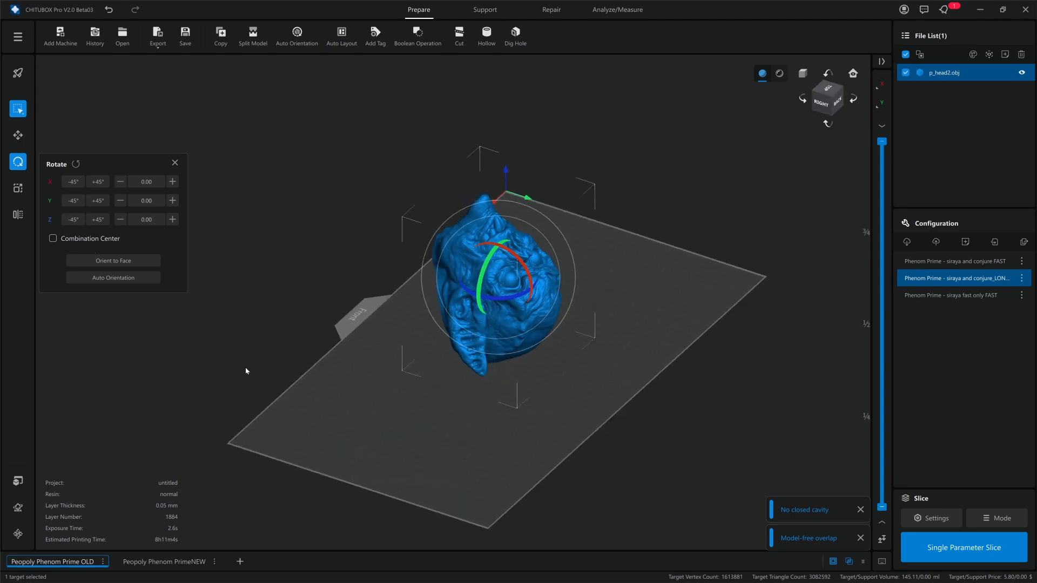
pyautogui.moveTo(231, 364); pyautogui.dragTo(262, 352, button='right')
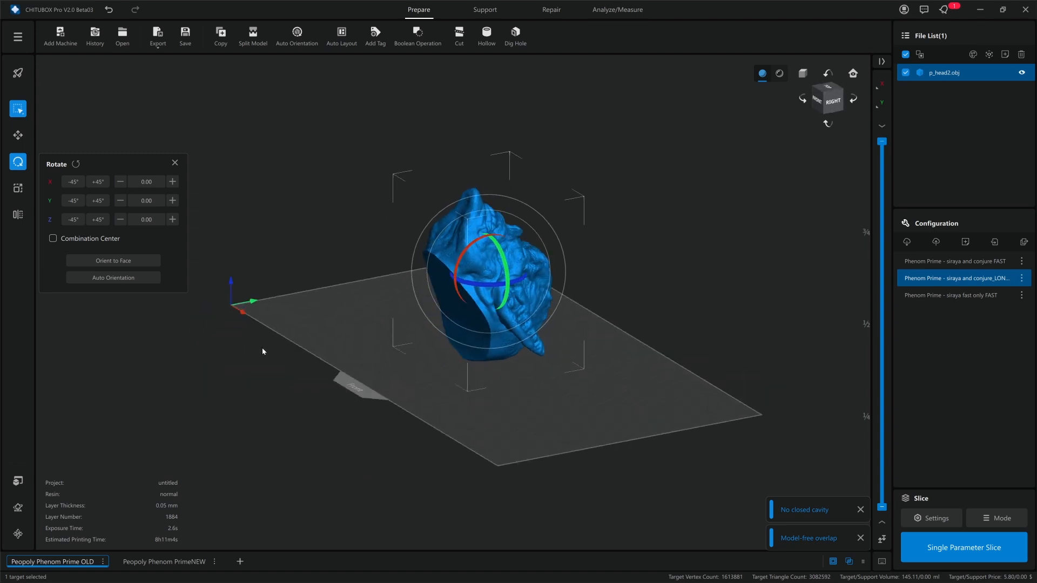
pyautogui.click(147, 262)
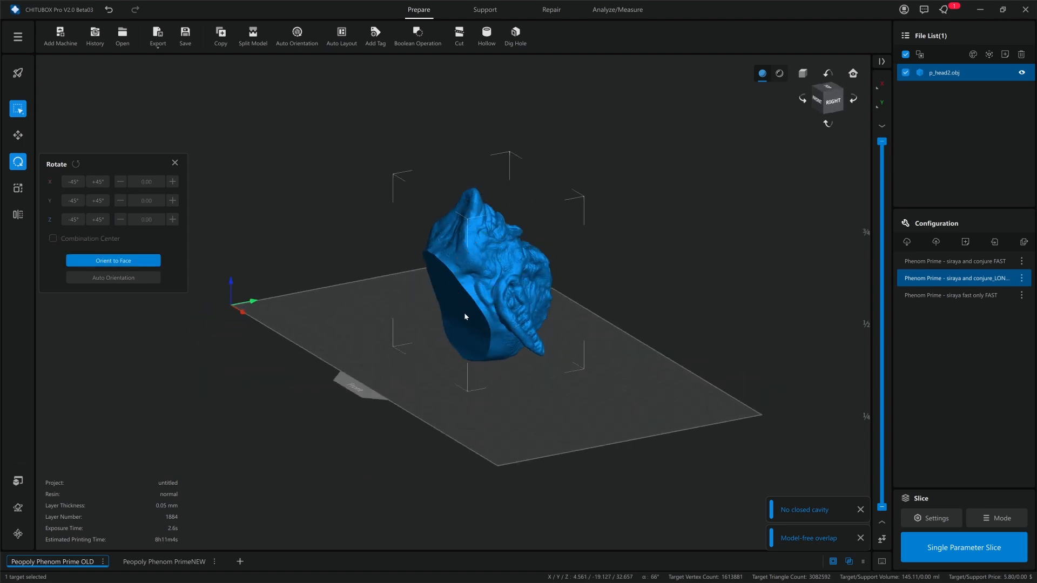
pyautogui.moveTo(459, 312); pyautogui.dragTo(393, 350, button='right')
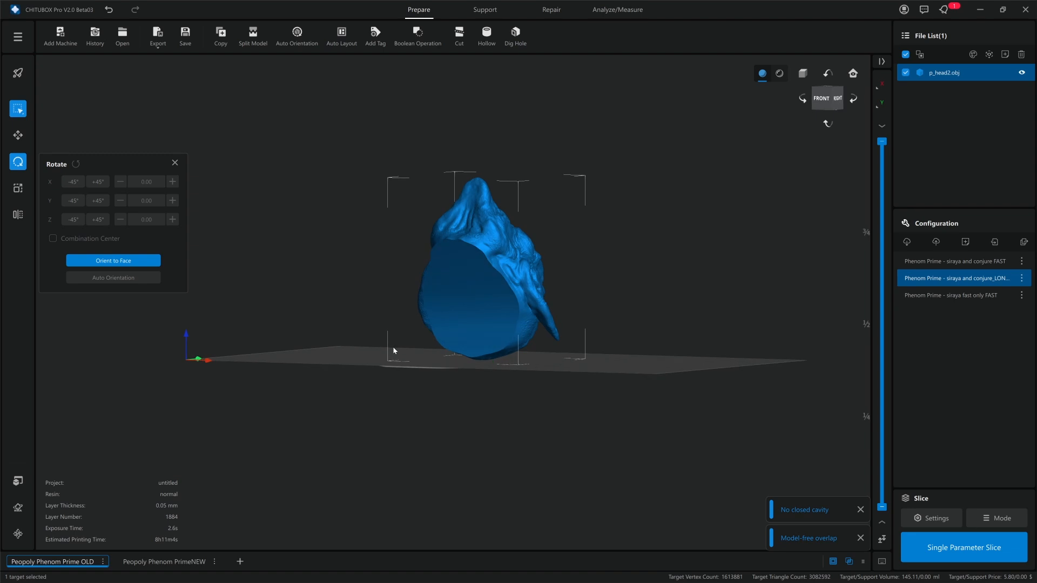
pyautogui.click(463, 303)
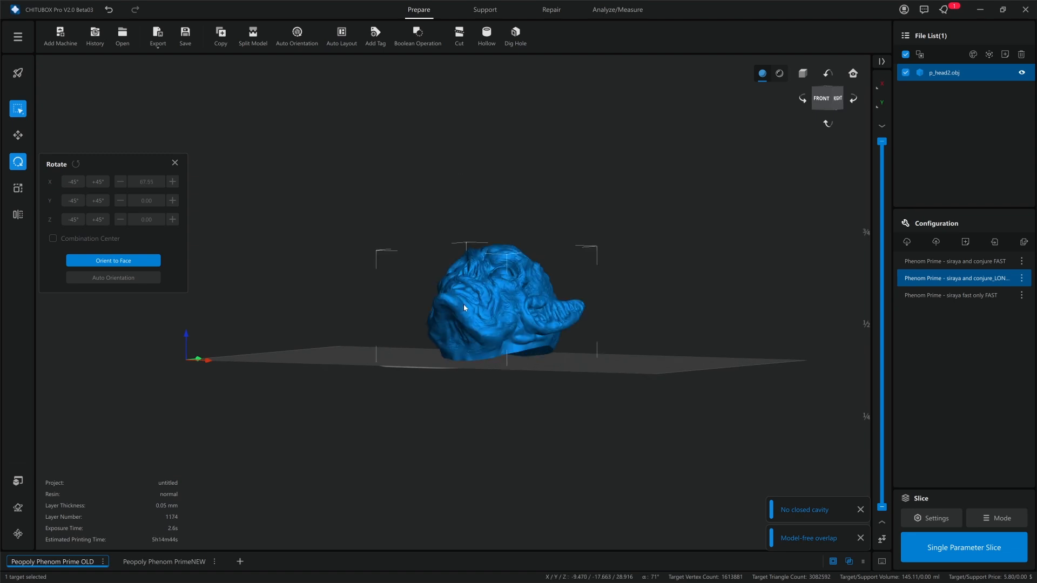
pyautogui.click(146, 263)
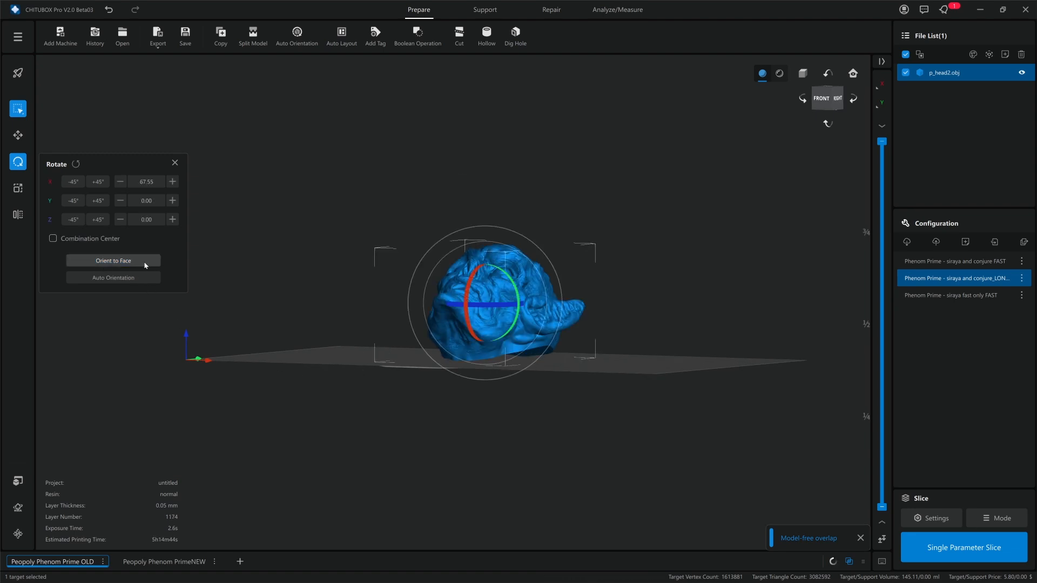
# Lower the head's X rotation in small increments to 65.05°, and reset its rotation.
pyautogui.click(120, 183)
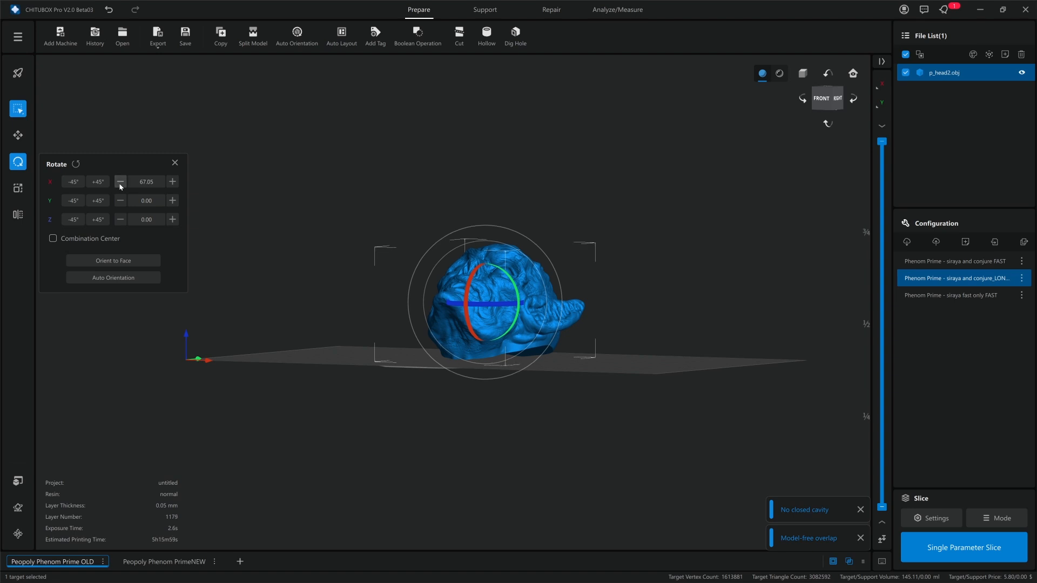
pyautogui.click(120, 183)
pyautogui.click(120, 184)
pyautogui.click(121, 184)
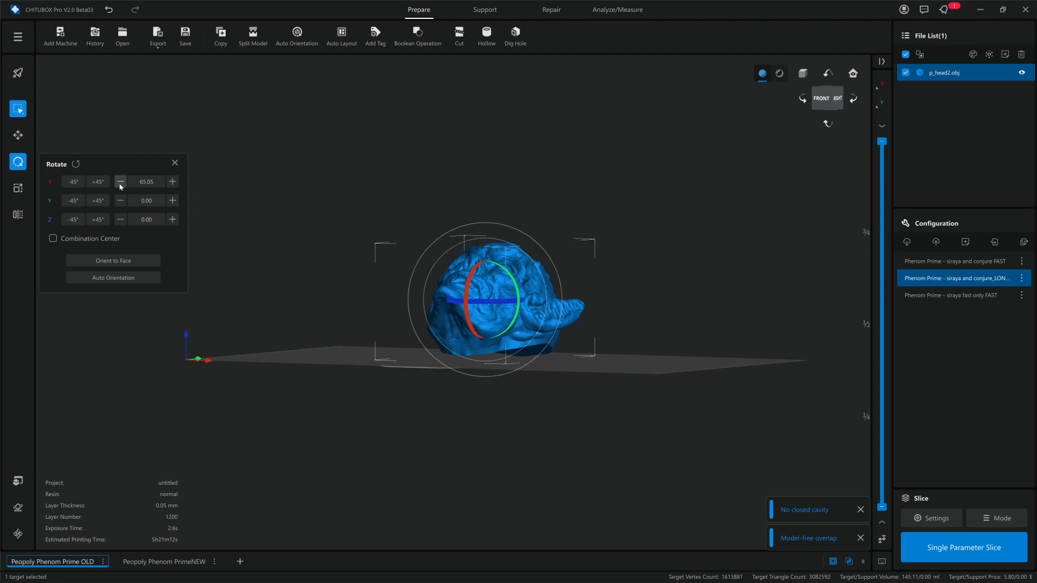
pyautogui.click(121, 184)
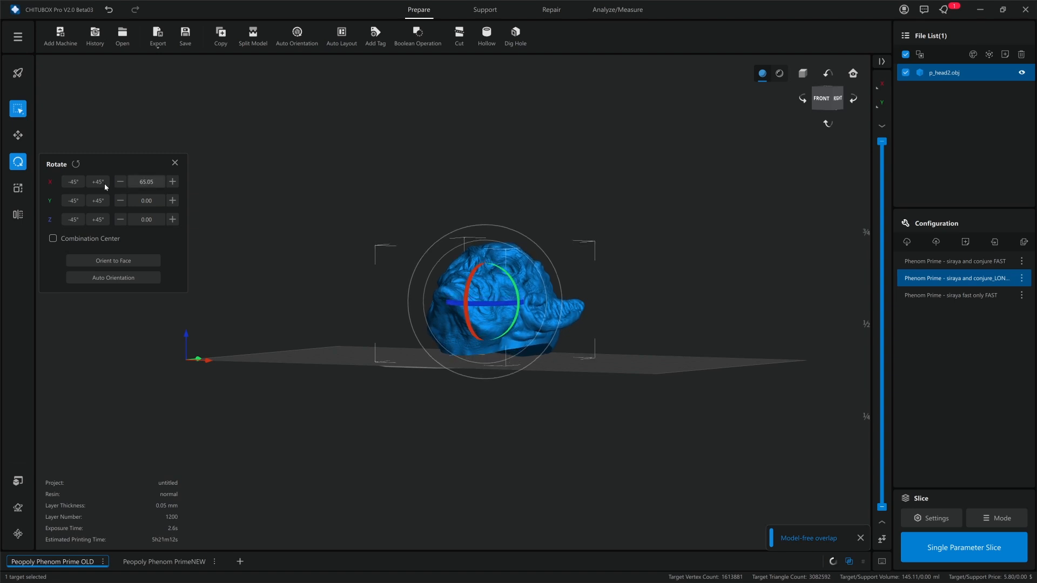
pyautogui.click(75, 164)
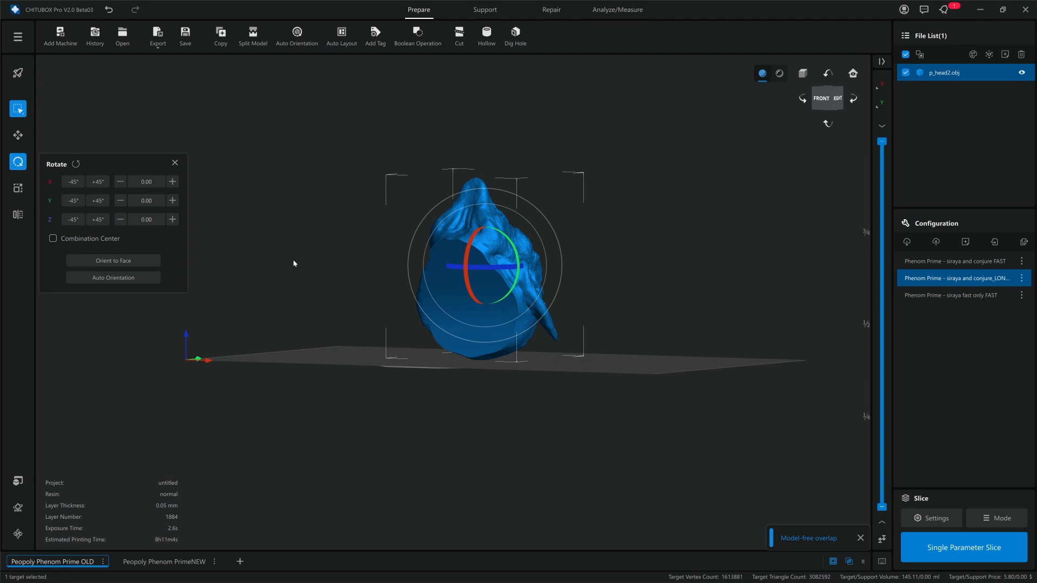
# Run Auto Orientation on the head, inspect it unselected from the back, and reset its rotation.
pyautogui.click(139, 279)
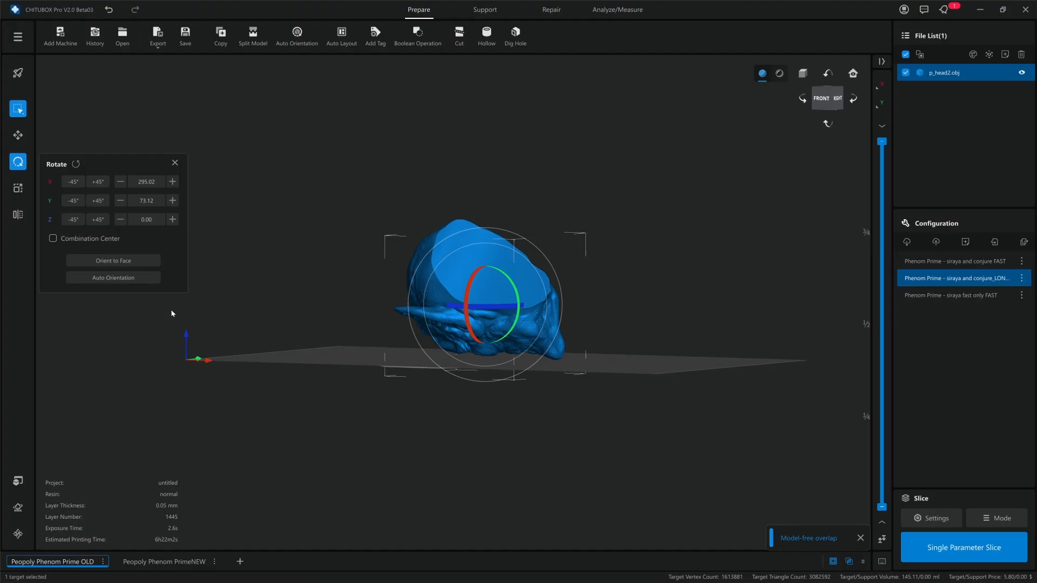
pyautogui.click(265, 285)
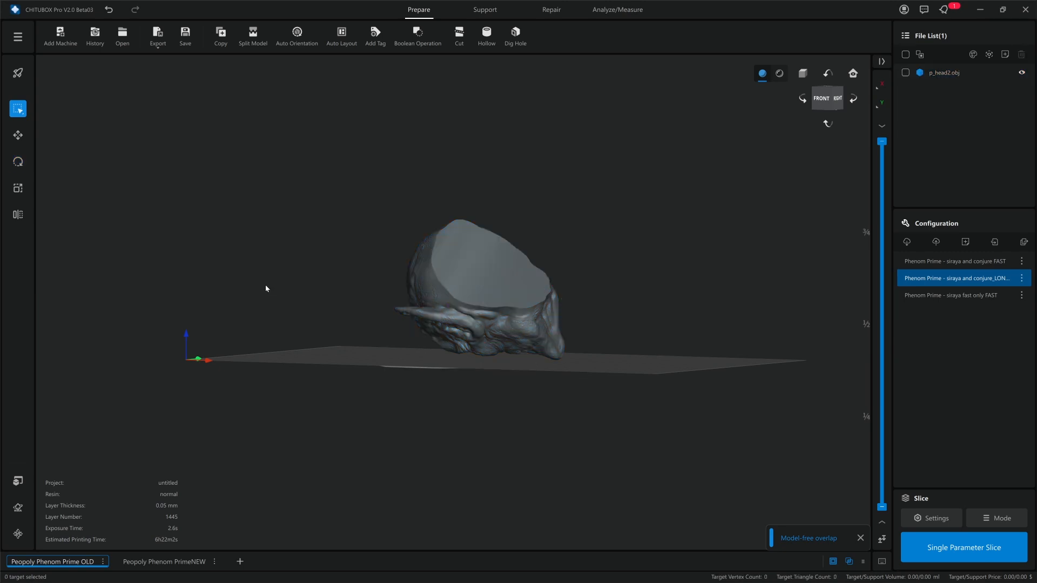
pyautogui.moveTo(265, 285); pyautogui.dragTo(380, 301)
pyautogui.click(536, 273)
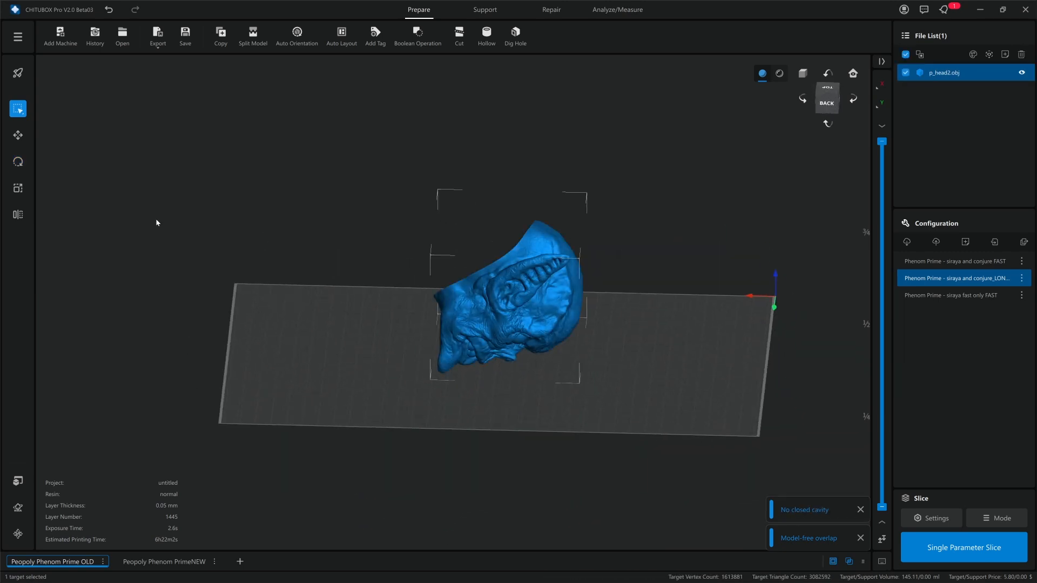
pyautogui.click(18, 161)
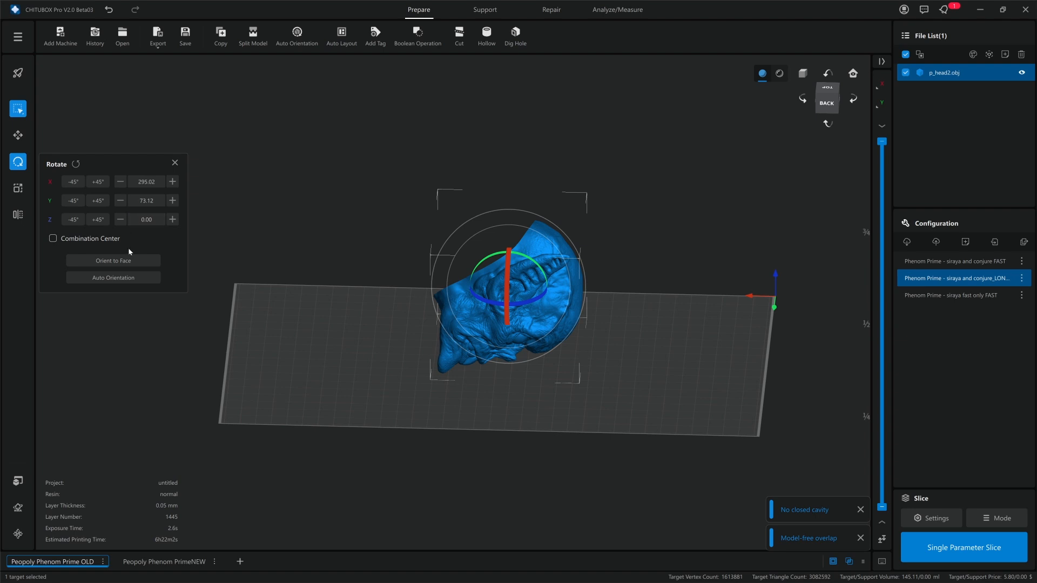
pyautogui.click(76, 164)
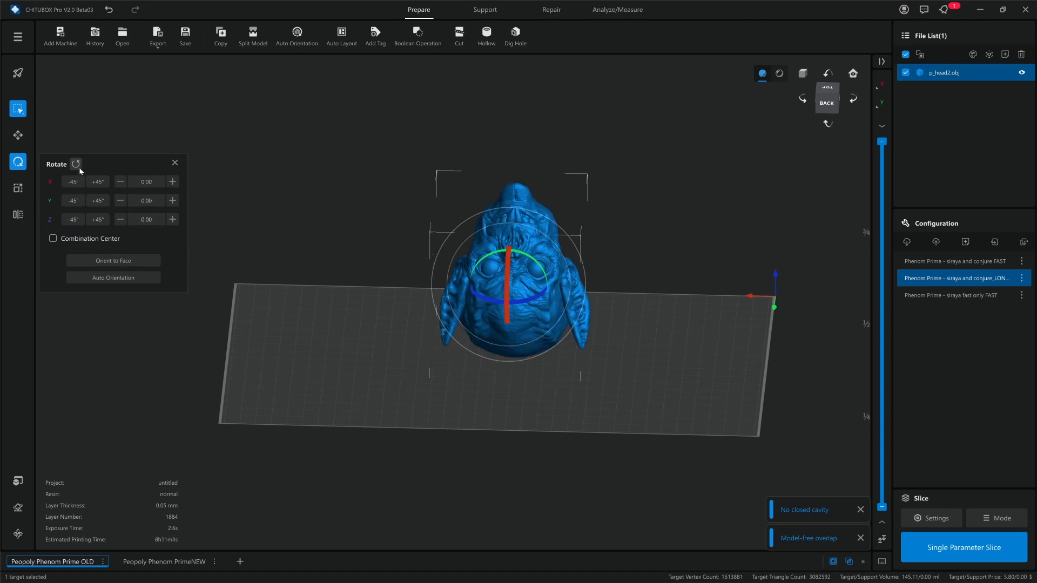
# Auto-orient the head model again and deselect it.
pyautogui.click(143, 277)
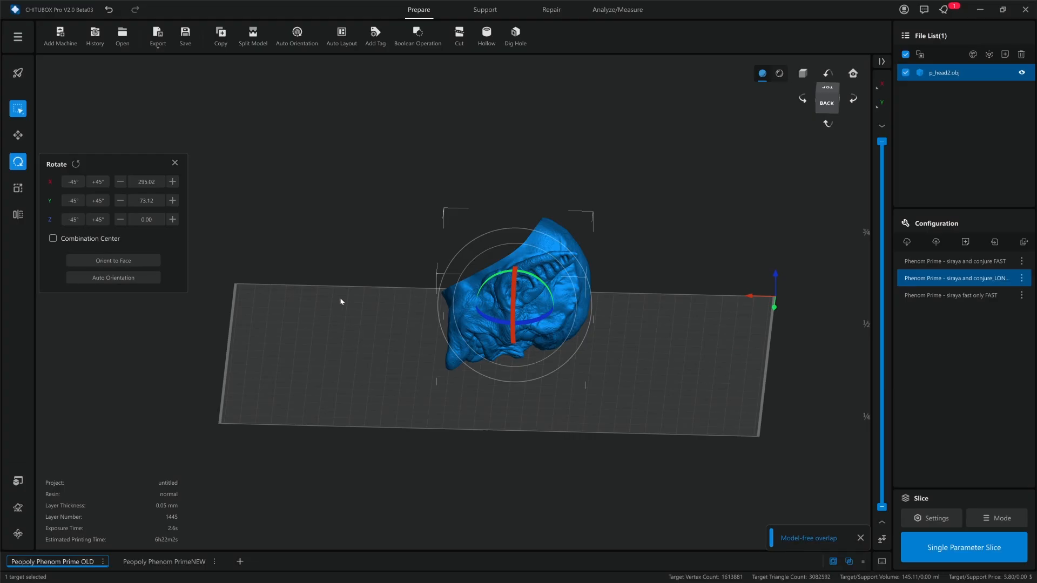
pyautogui.moveTo(332, 300)
pyautogui.mouseDown()
pyautogui.moveTo(301, 284)
pyautogui.moveTo(319, 301)
pyautogui.moveTo(329, 296)
pyautogui.moveTo(323, 286)
pyautogui.mouseUp()
pyautogui.click(316, 285)
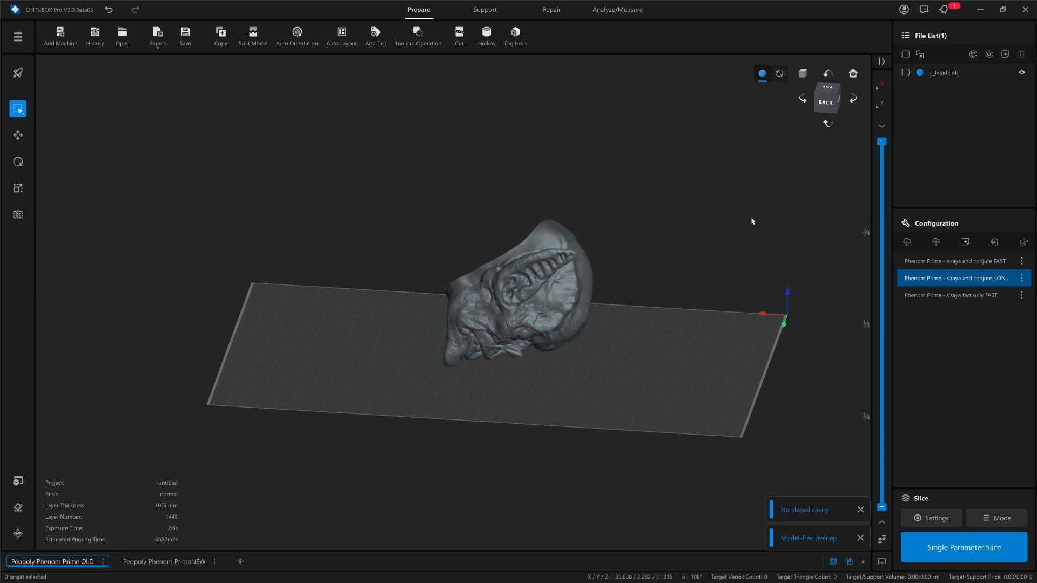
# Switch to CHITUBOX Pro V1.4.0, check the Rotate options for the head model, and bring up the model preparation tools.
pyautogui.hotkey('alt', 'Tab')
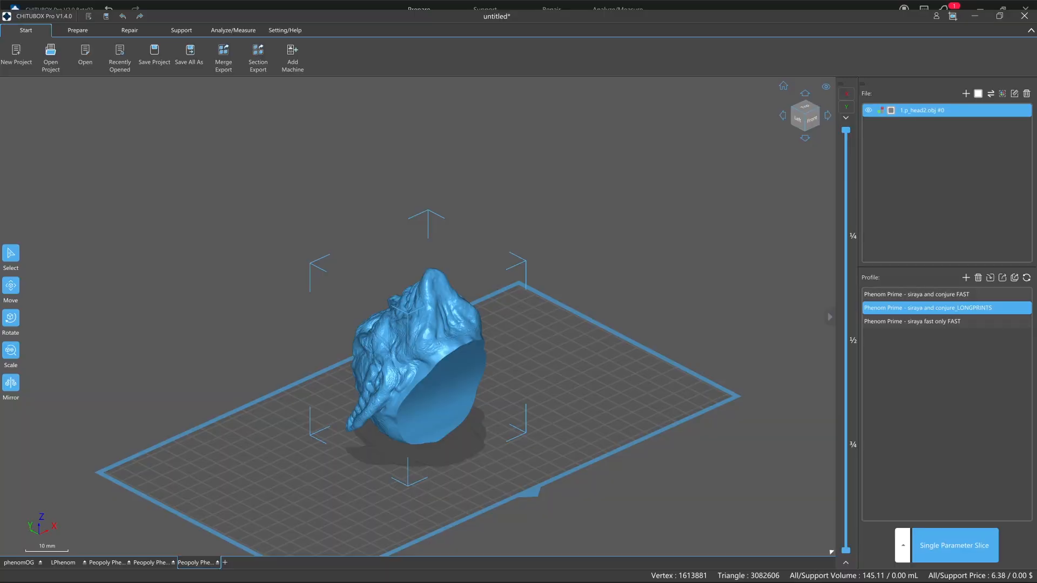
pyautogui.click(378, 353)
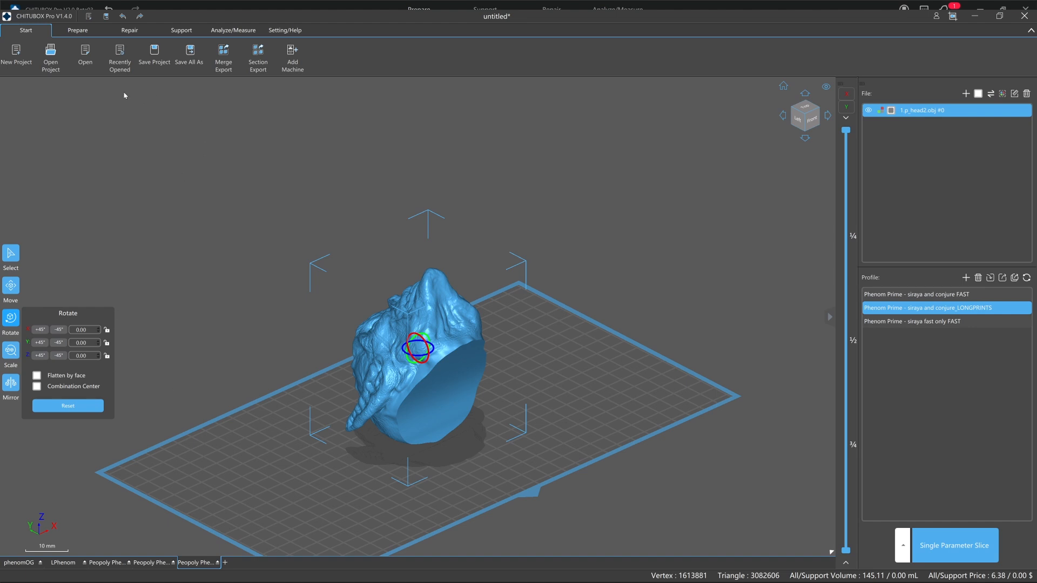
pyautogui.click(78, 31)
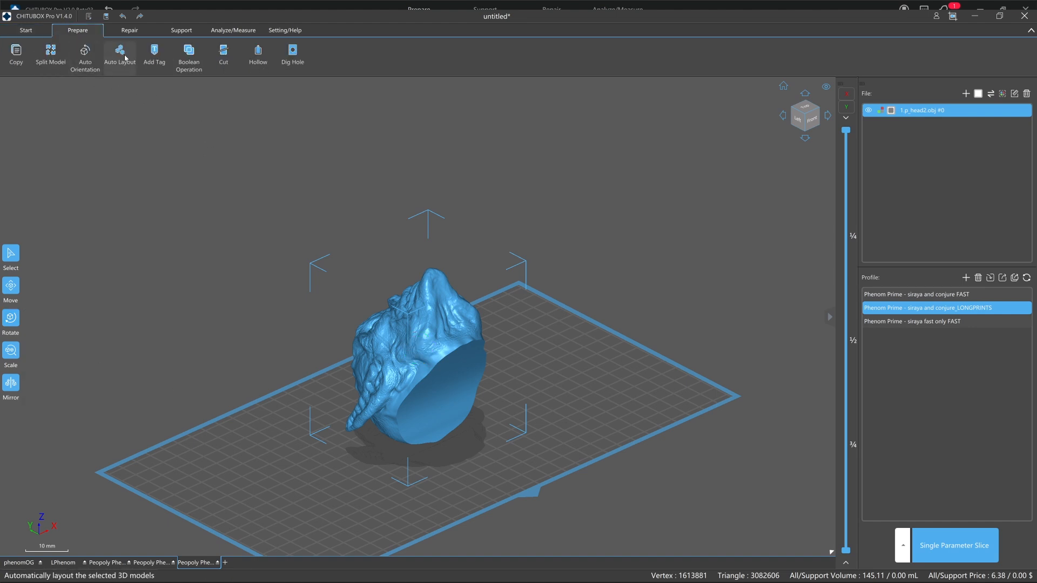
# Auto-orient the head in V1.4.0, switch to the V2.0 beta, and compare both orientations from the back.
pyautogui.click(88, 75)
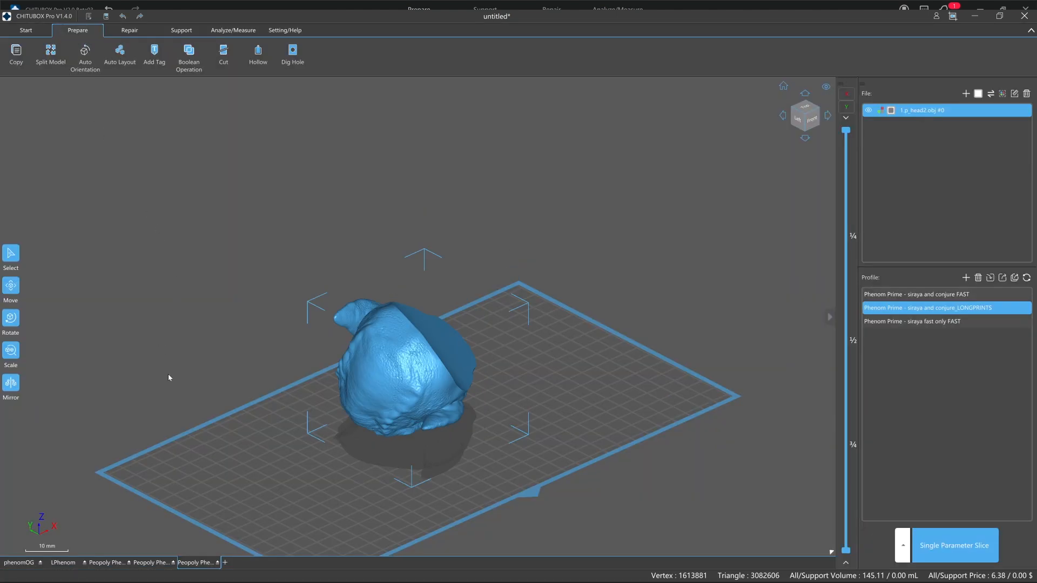
pyautogui.moveTo(168, 378); pyautogui.dragTo(278, 338, button='right')
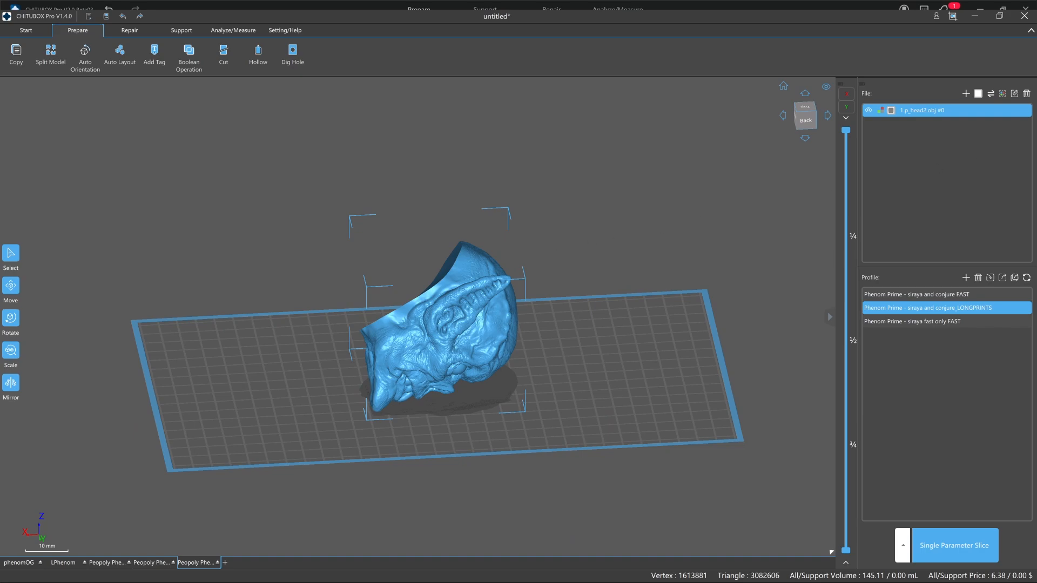
pyautogui.hotkey('alt', 'Tab')
pyautogui.moveTo(639, 347); pyautogui.dragTo(576, 403, button='right')
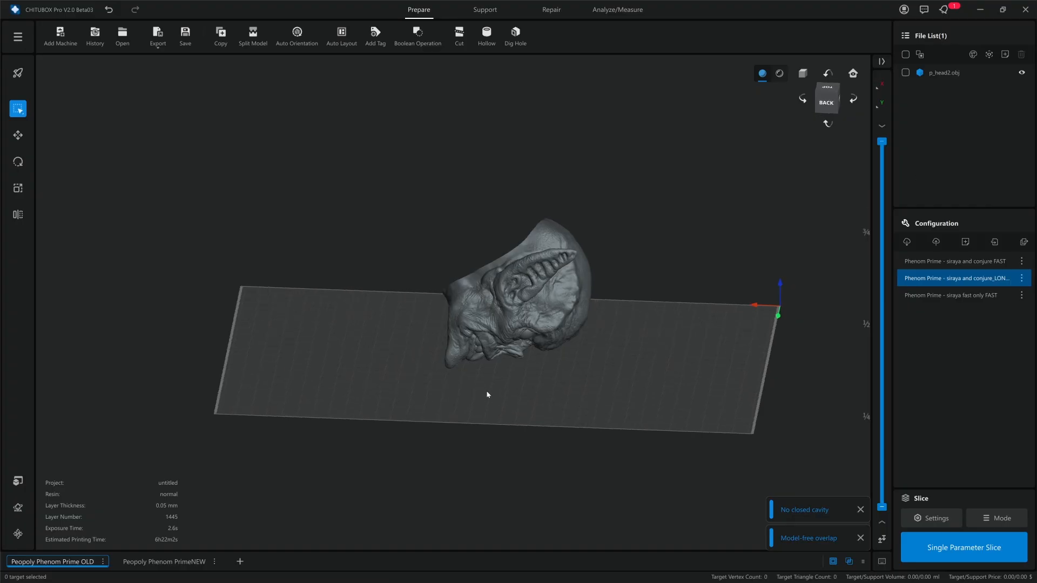
pyautogui.moveTo(487, 394); pyautogui.dragTo(488, 435, button='right')
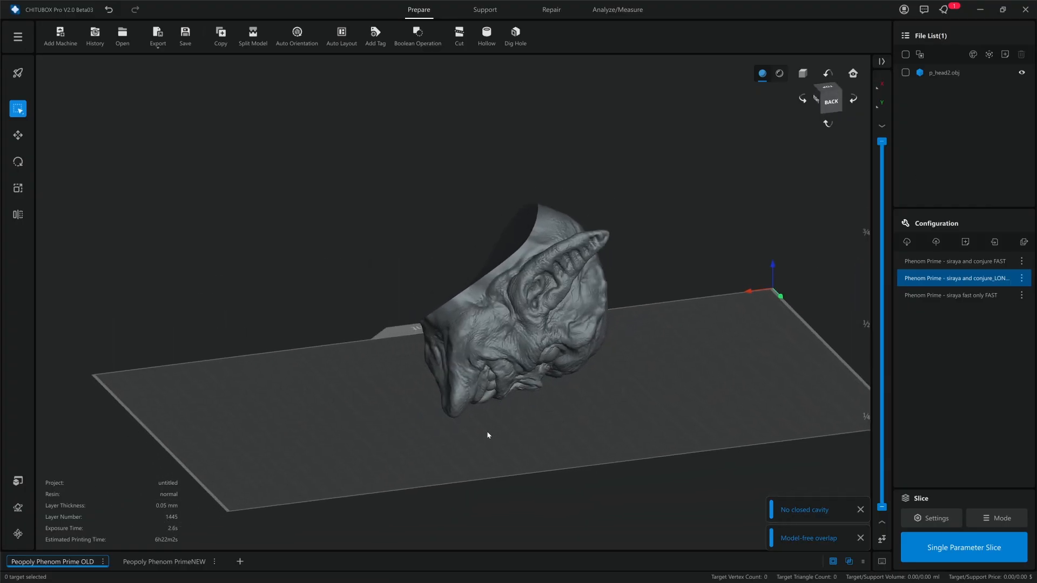
# Reset the head's rotation in the V2.0 beta and rotate it freehand about the X axis to about 108.66°.
pyautogui.click(18, 161)
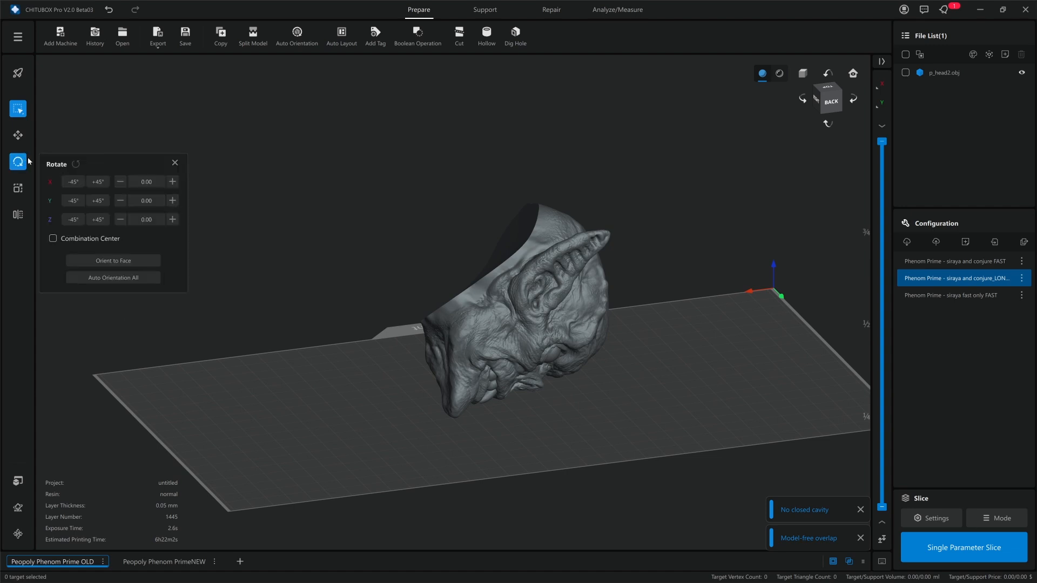
pyautogui.click(520, 251)
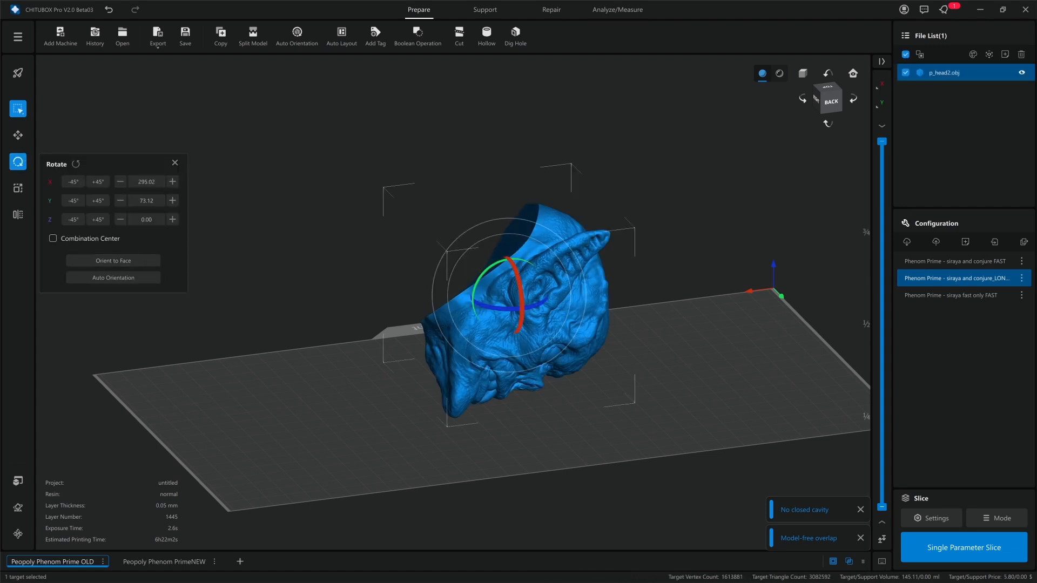
pyautogui.click(75, 164)
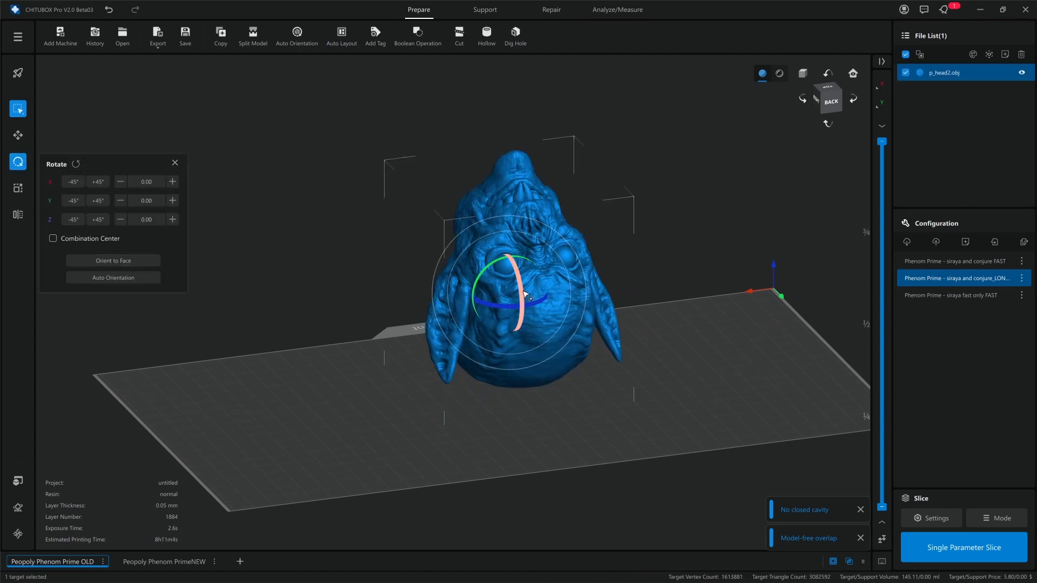
pyautogui.moveTo(522, 293); pyautogui.dragTo(506, 268)
# Fine-tune the head's X rotation to about 104.88° while viewing it from its right side.
pyautogui.moveTo(286, 305); pyautogui.dragTo(340, 299, button='right')
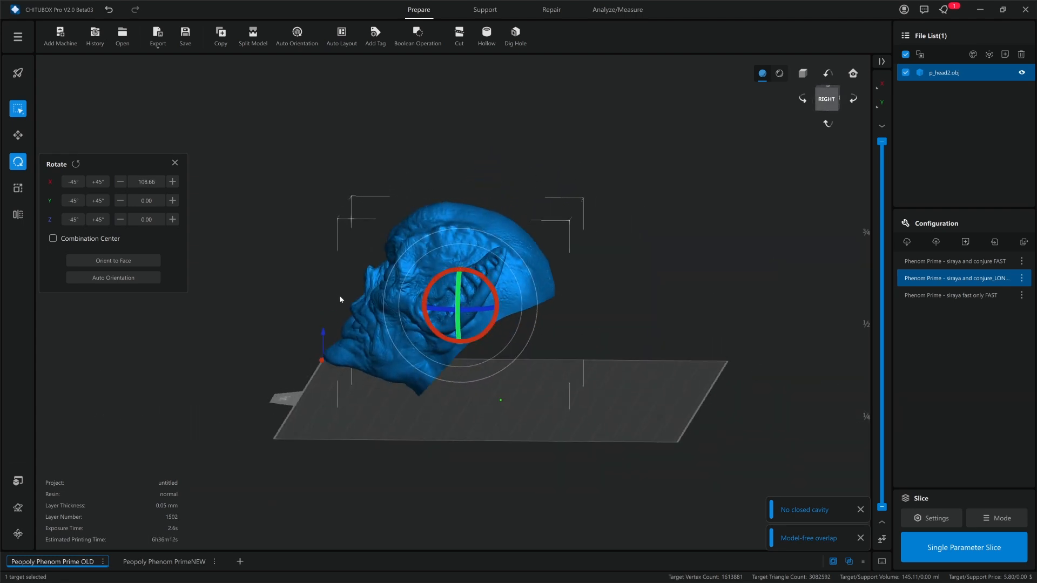
pyautogui.click(838, 102)
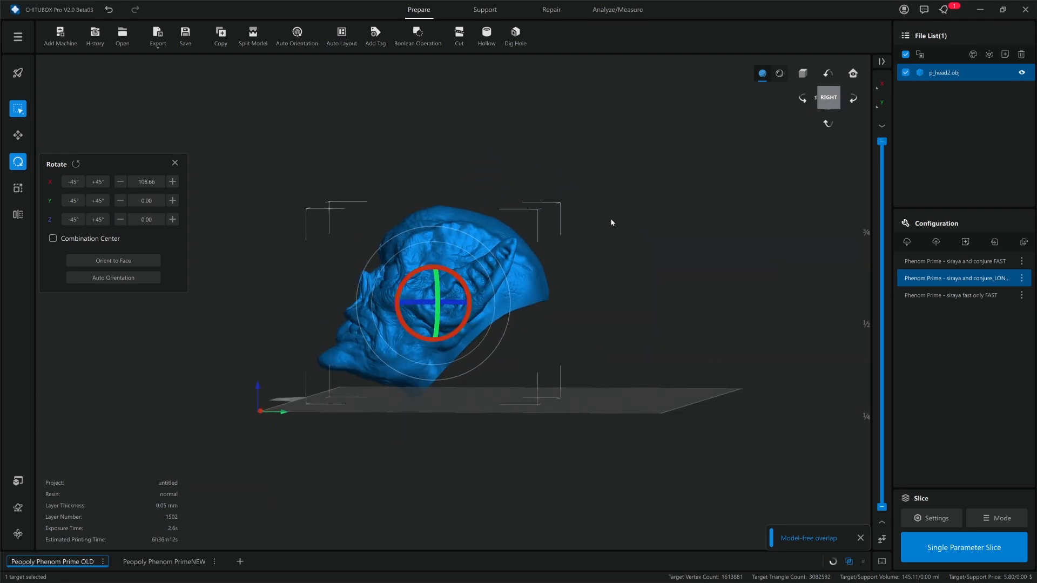
pyautogui.moveTo(608, 230); pyautogui.dragTo(619, 261, button='right')
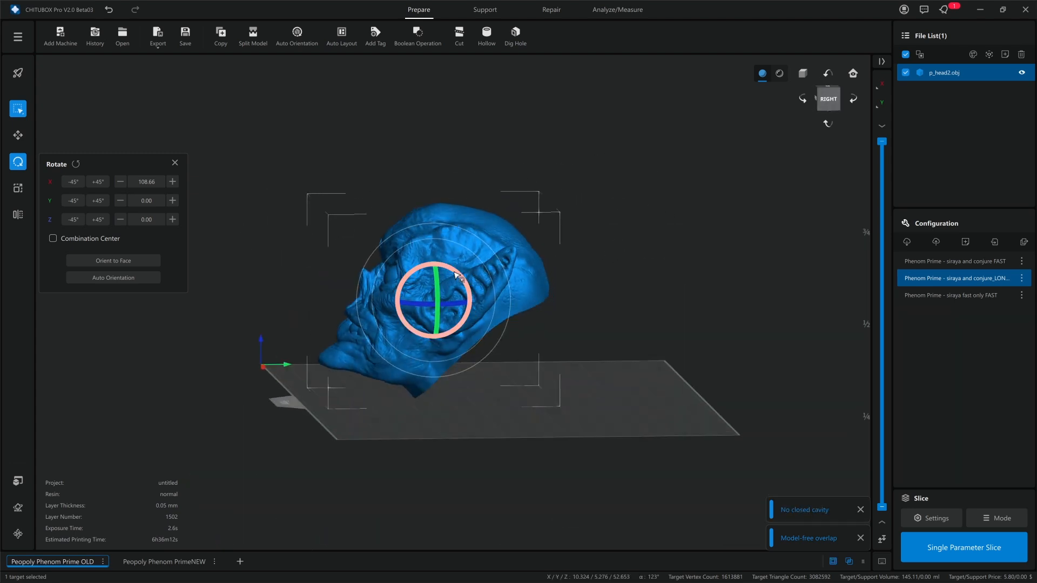
pyautogui.moveTo(452, 270); pyautogui.dragTo(457, 273)
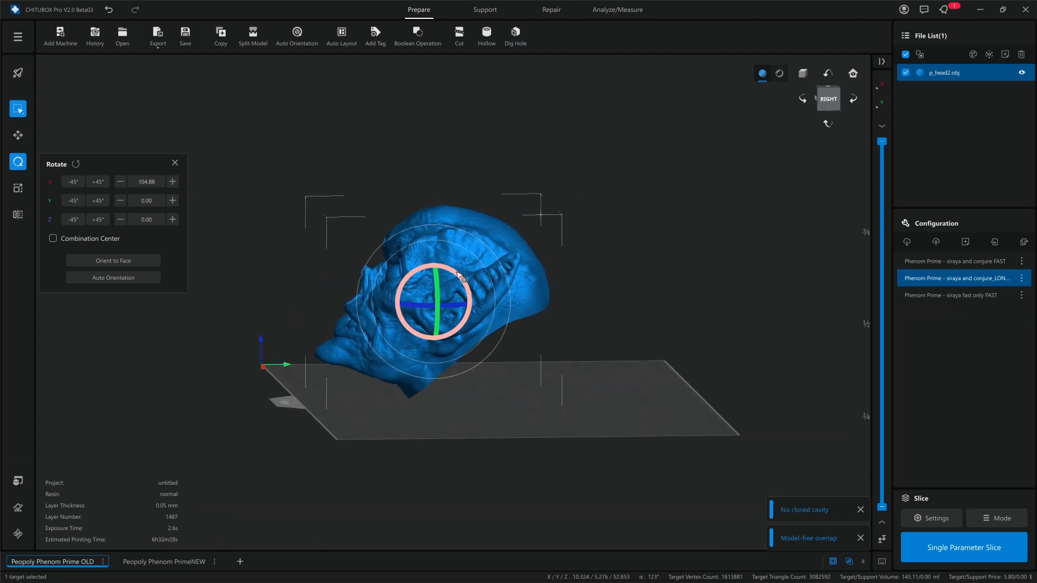
# Compare the two model rendering modes on the deselected head and return to the default solid one.
pyautogui.click(779, 73)
pyautogui.moveTo(598, 232); pyautogui.dragTo(626, 244, button='right')
pyautogui.click(641, 220)
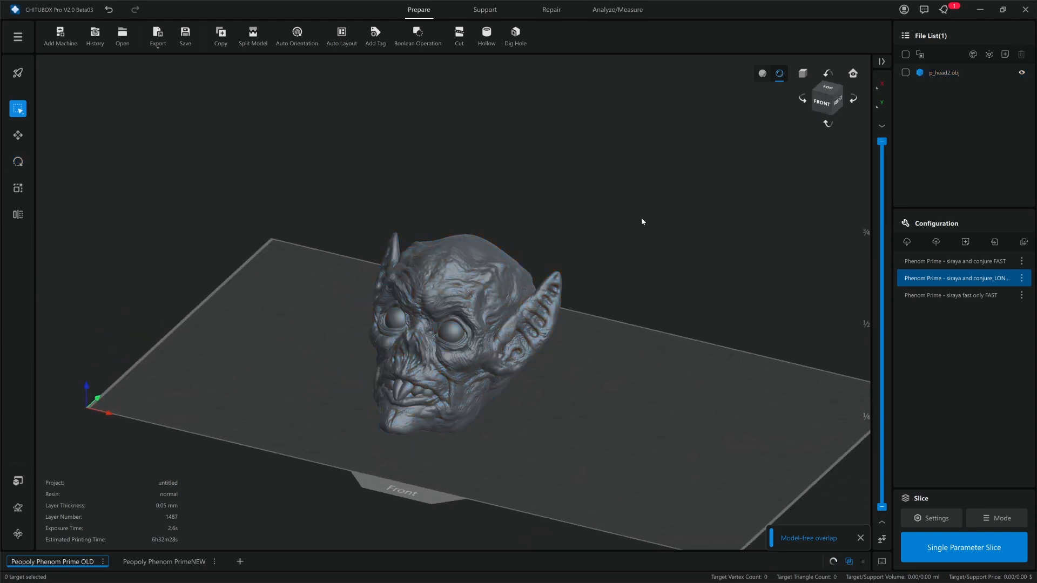
pyautogui.click(496, 275)
pyautogui.click(629, 219)
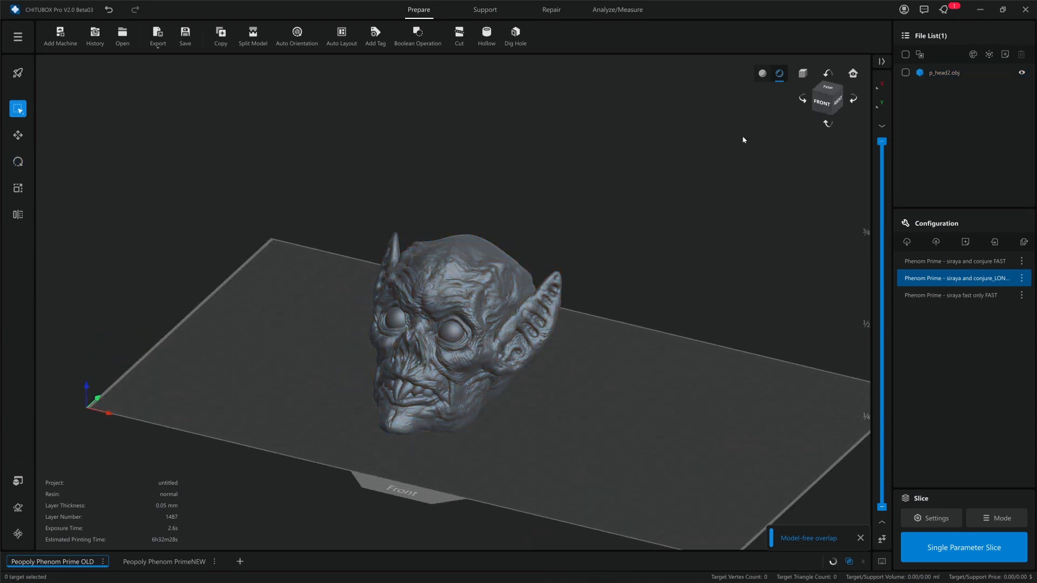
pyautogui.click(762, 74)
pyautogui.click(779, 74)
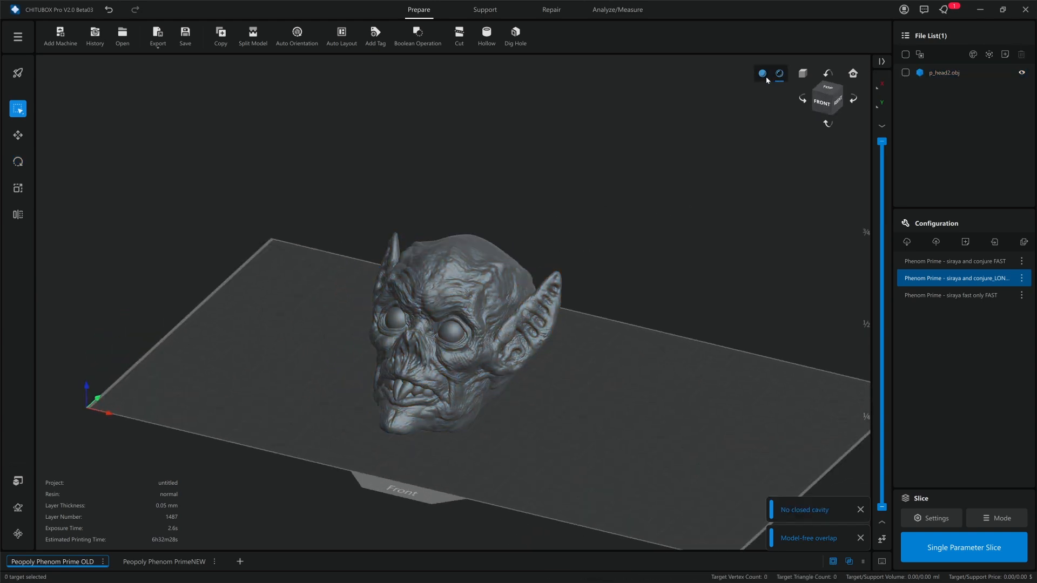
pyautogui.click(762, 74)
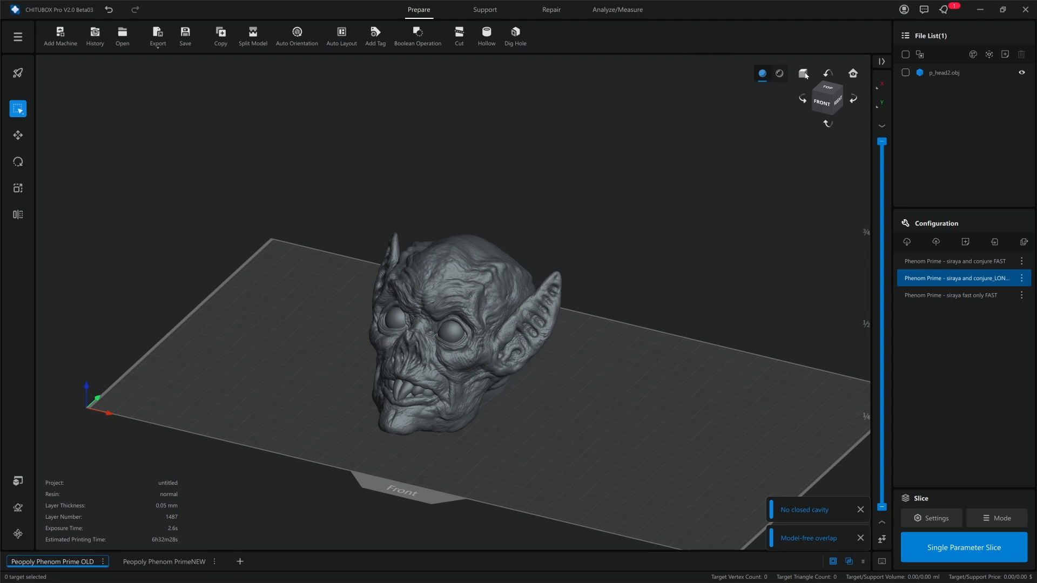
# Try the projection toggle, restore the home view, and examine the head from the front and right standard views.
pyautogui.click(803, 74)
pyautogui.click(803, 74)
pyautogui.click(853, 76)
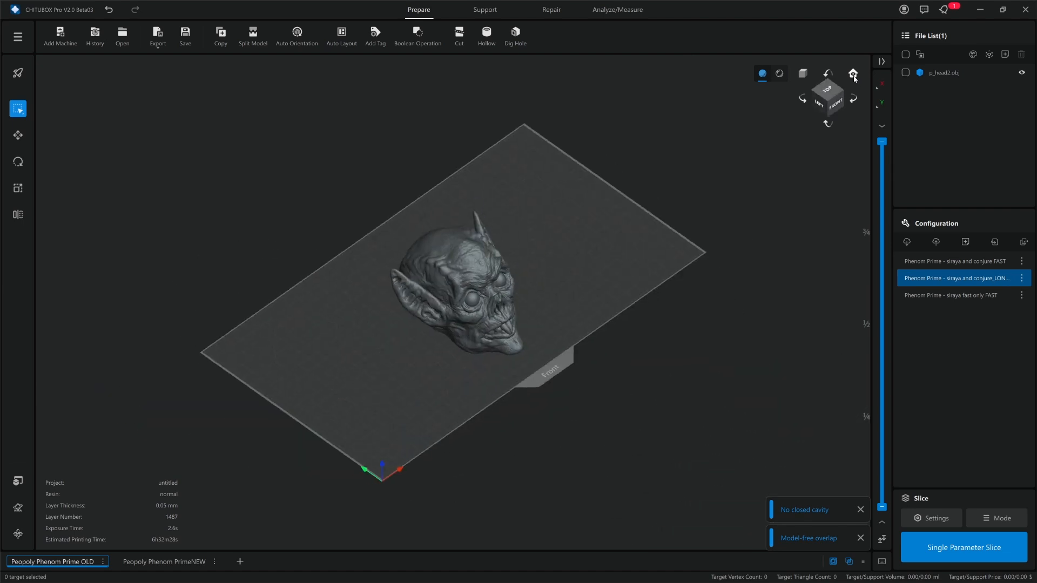
pyautogui.click(825, 101)
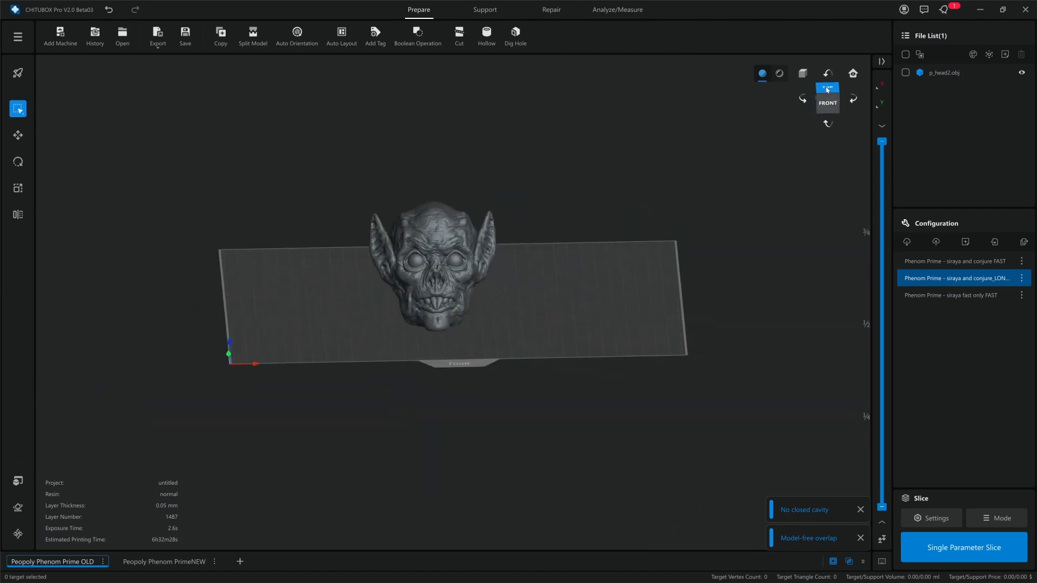
pyautogui.click(827, 98)
pyautogui.moveTo(757, 154); pyautogui.dragTo(808, 112, button='right')
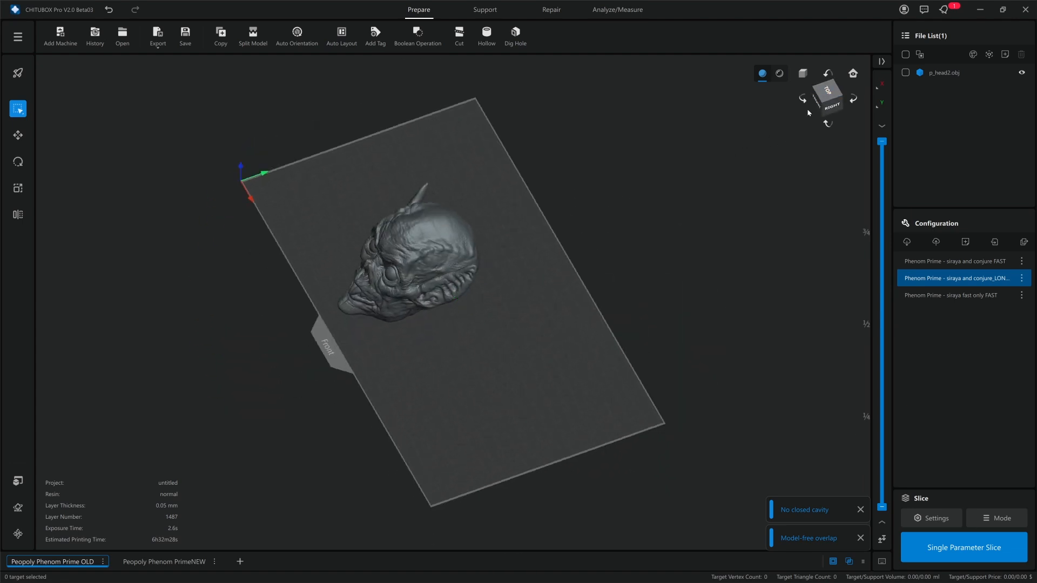
pyautogui.click(831, 106)
# Compare perspective with orthographic projection on an angled close-up of the head, returning to orthographic.
pyautogui.moveTo(572, 264); pyautogui.dragTo(620, 357, button='middle')
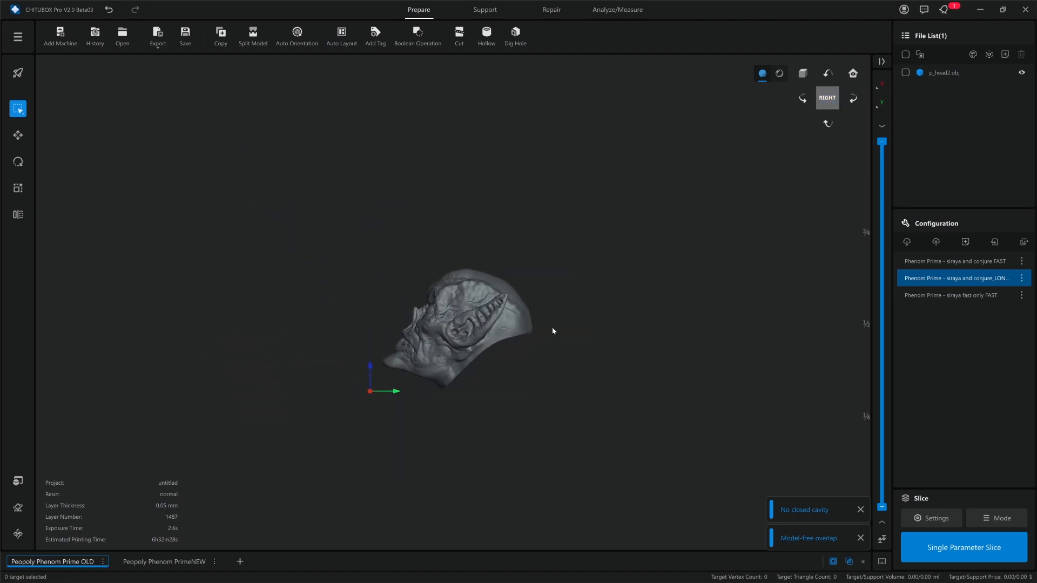
pyautogui.scroll(2, 532, 331)
pyautogui.moveTo(532, 331); pyautogui.dragTo(666, 302, button='right')
pyautogui.moveTo(665, 302); pyautogui.dragTo(671, 289, button='middle')
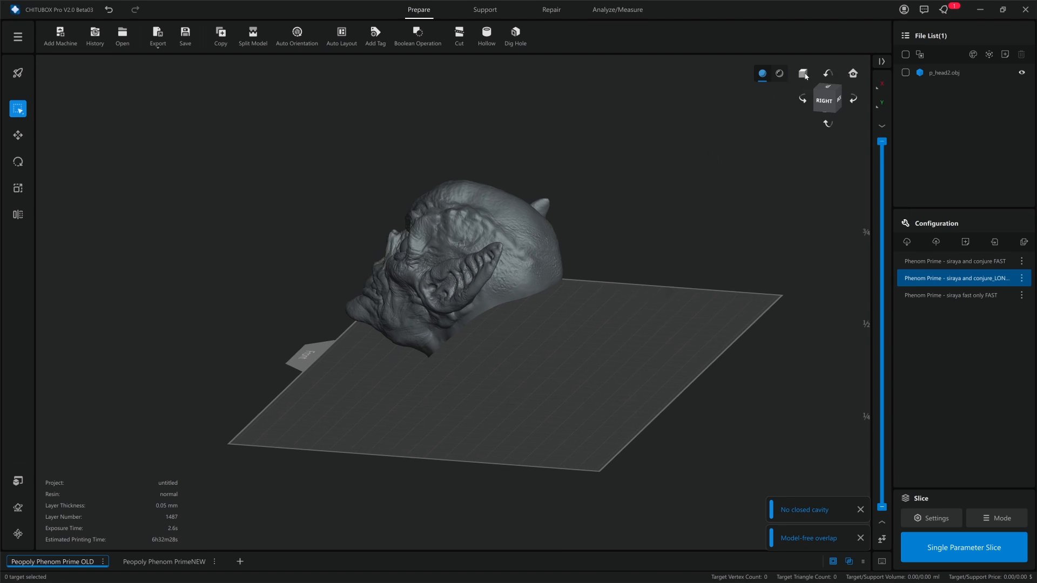
pyautogui.click(804, 75)
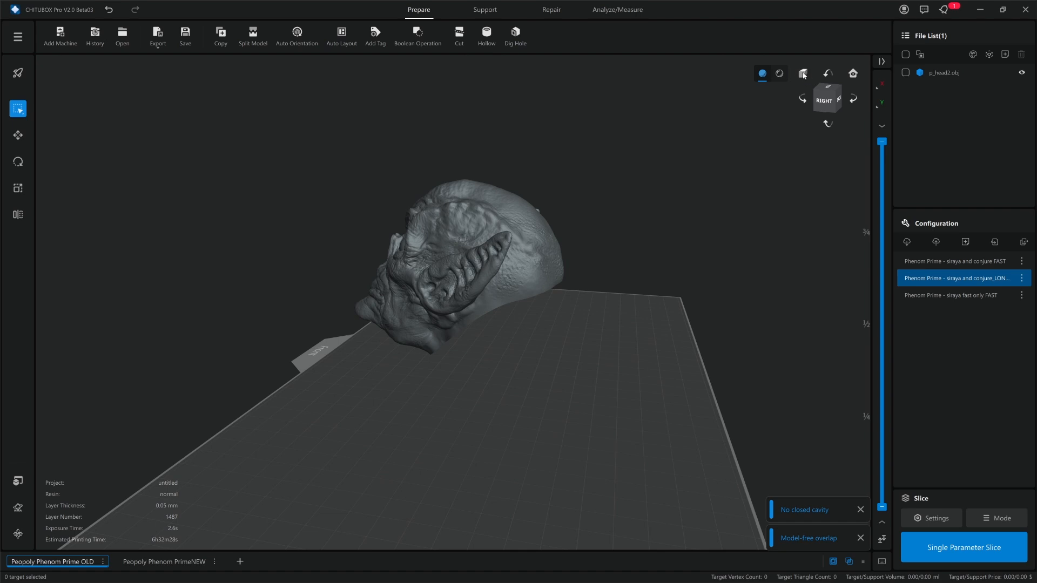
pyautogui.click(804, 75)
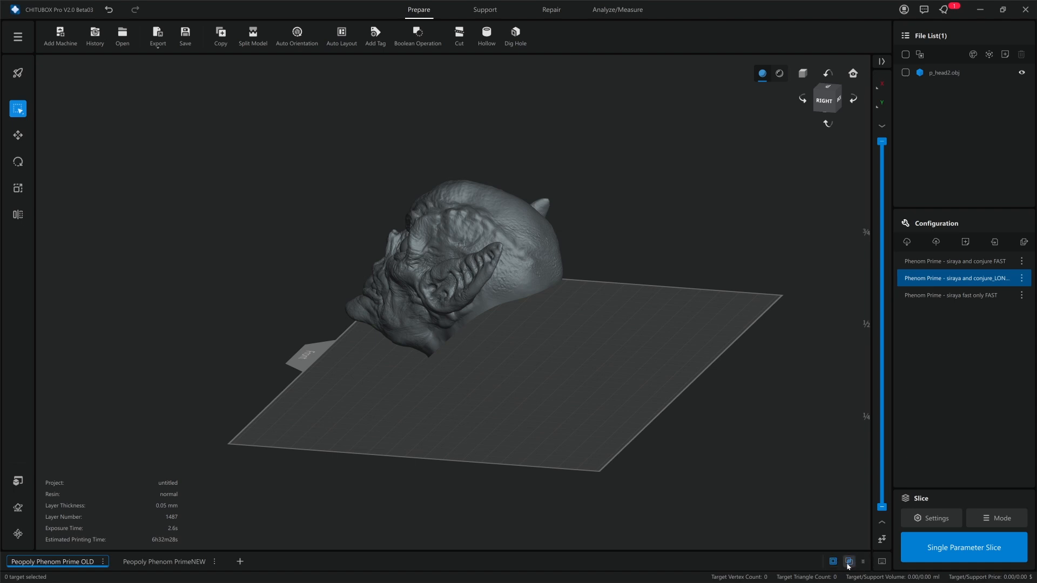
# Turn off the automatic model overlap check and dismiss the remaining closed-cavity notification.
pyautogui.click(851, 563)
pyautogui.moveTo(625, 497); pyautogui.dragTo(677, 461, button='right')
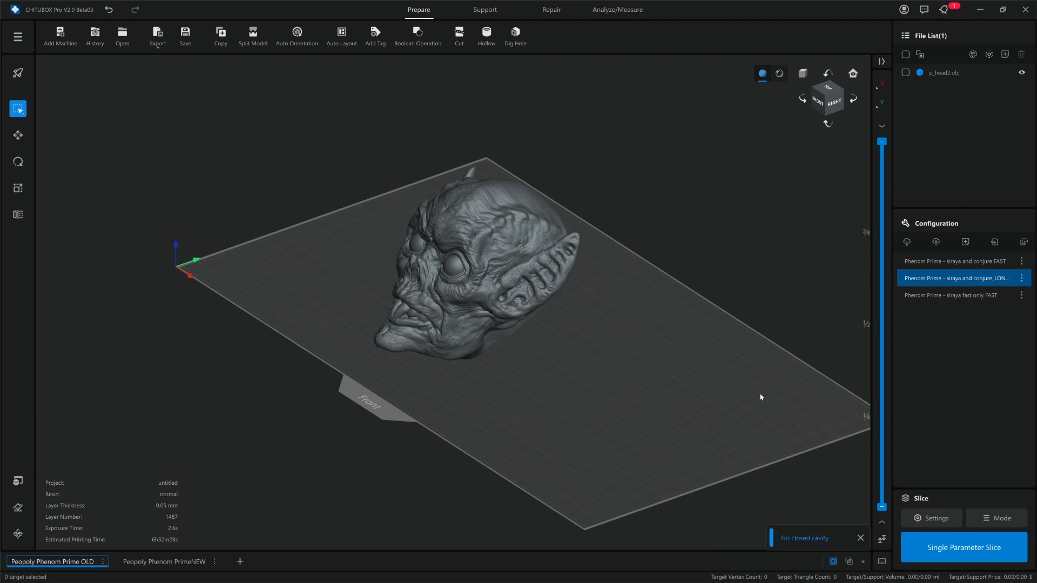
pyautogui.moveTo(760, 397); pyautogui.dragTo(727, 393, button='middle')
pyautogui.click(860, 538)
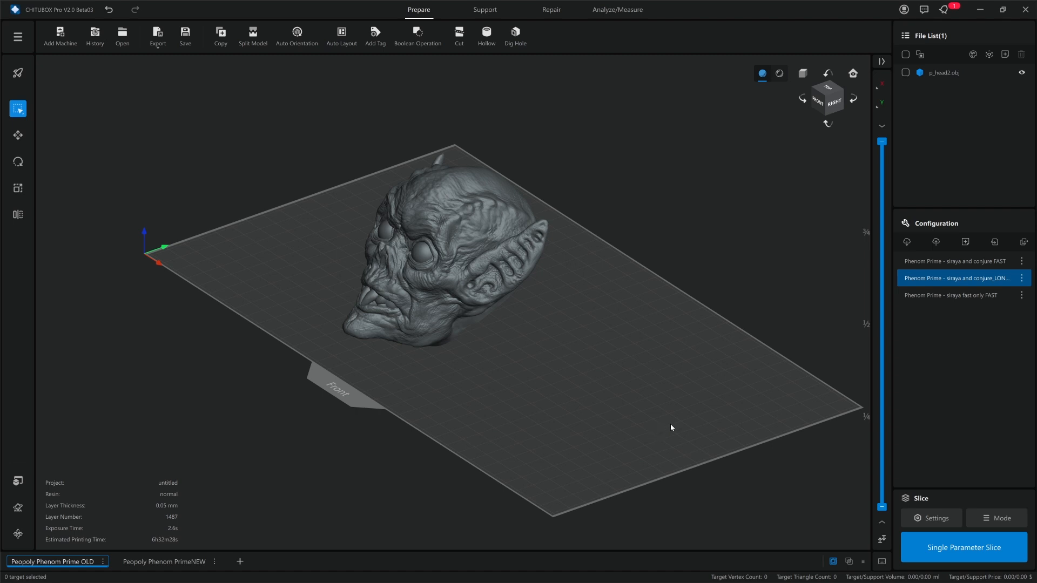
# Check the Move and Rotate controls for the head, deselect it, and examine it from above.
pyautogui.moveTo(623, 423); pyautogui.dragTo(597, 429, button='right')
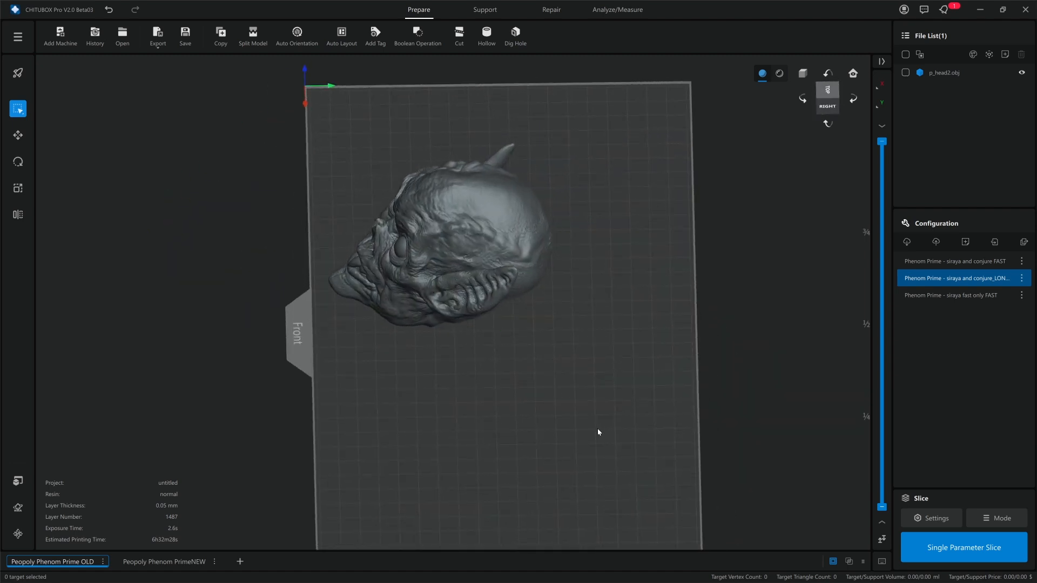
pyautogui.moveTo(533, 434); pyautogui.dragTo(572, 422, button='right')
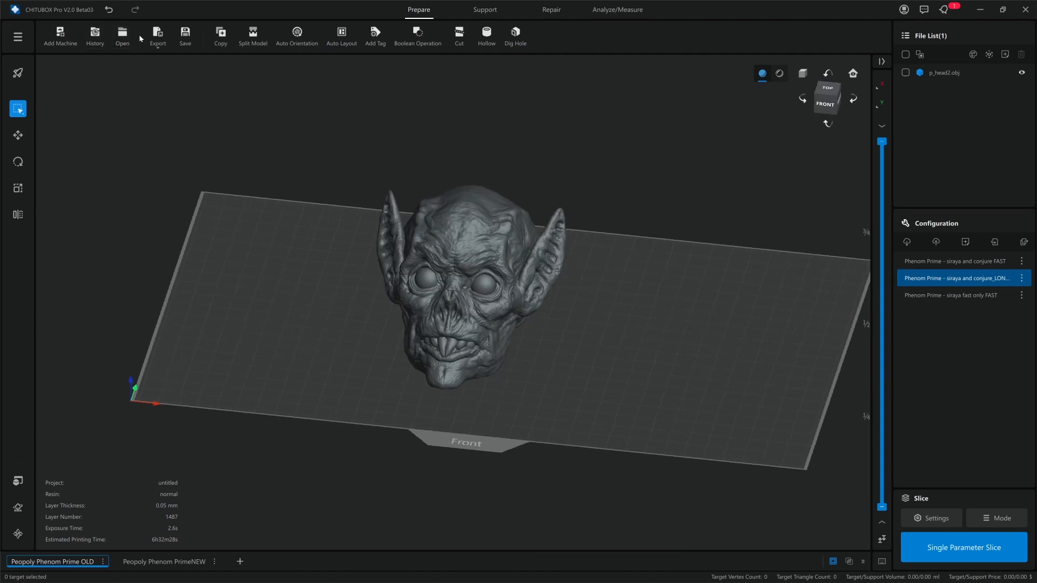
pyautogui.moveTo(595, 150); pyautogui.dragTo(306, 164, button='right')
pyautogui.click(18, 135)
pyautogui.click(458, 273)
pyautogui.press('r')
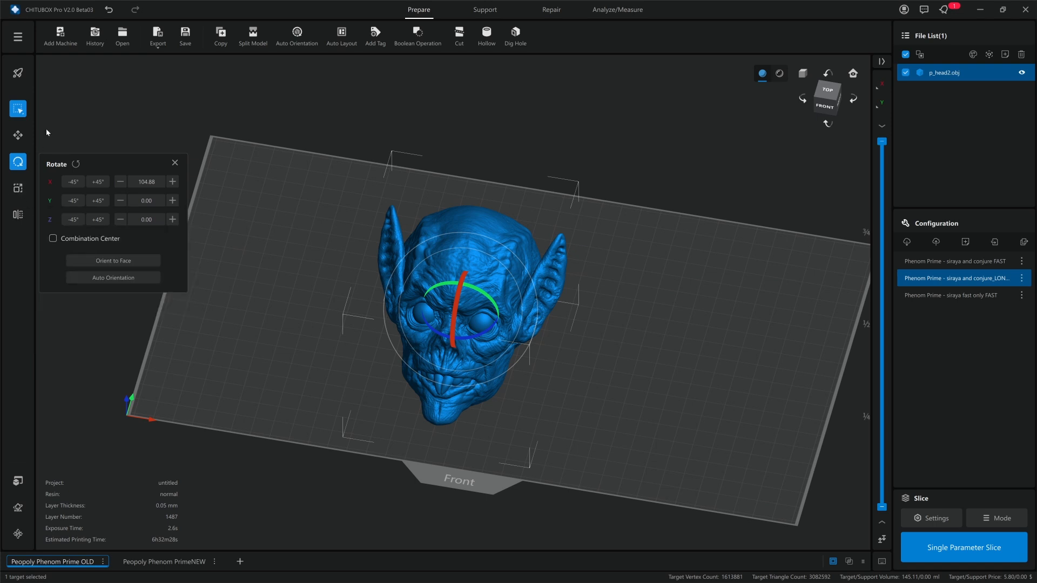
pyautogui.click(62, 120)
pyautogui.moveTo(285, 257); pyautogui.dragTo(301, 233, button='middle')
pyautogui.moveTo(366, 300); pyautogui.dragTo(276, 276, button='right')
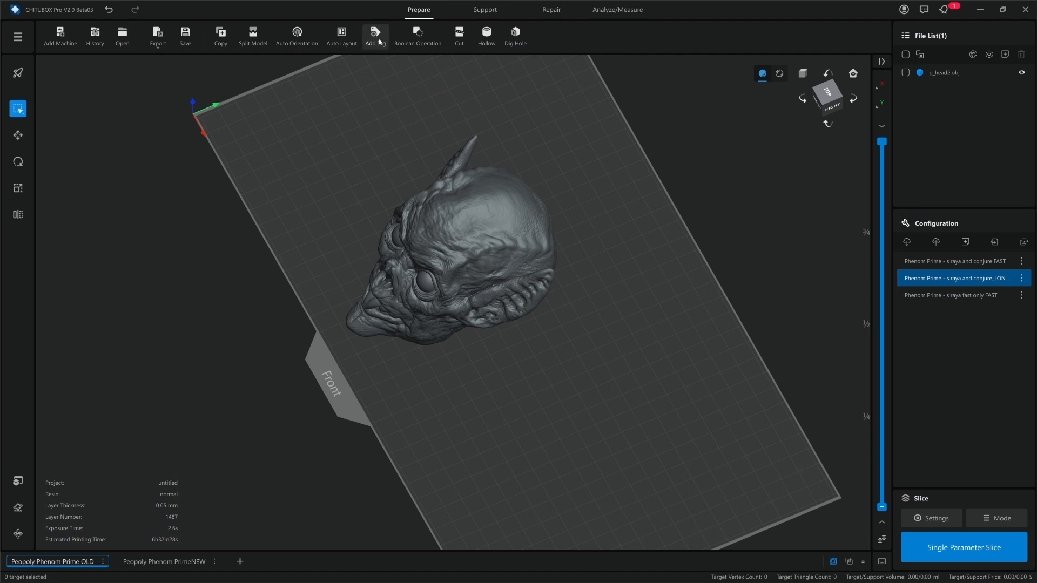
pyautogui.moveTo(349, 95); pyautogui.dragTo(419, 194)
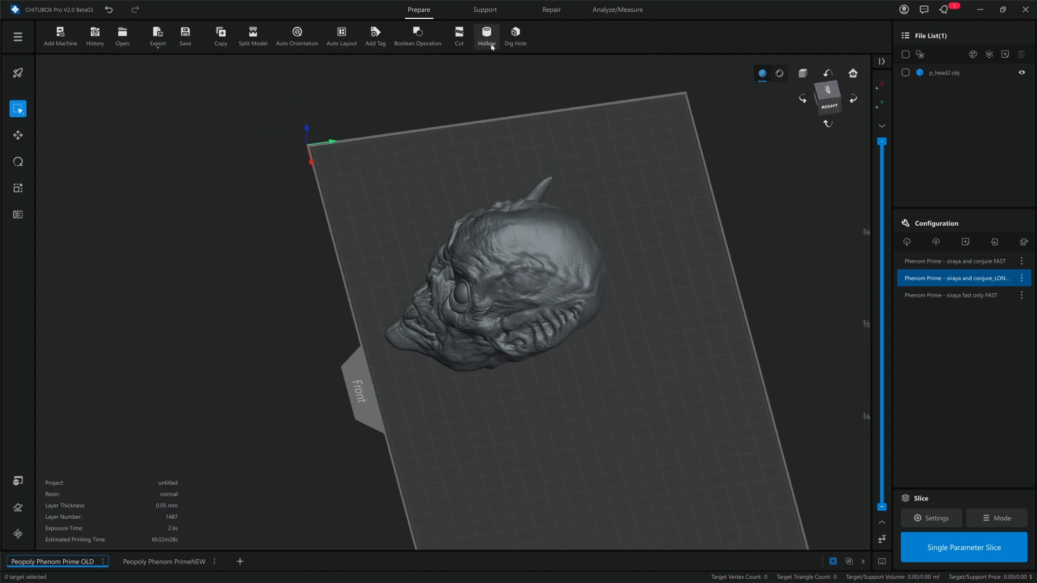
# Open the Hollow settings for the selected head and set the wall thickness to 1.85 mm.
pyautogui.click(514, 230)
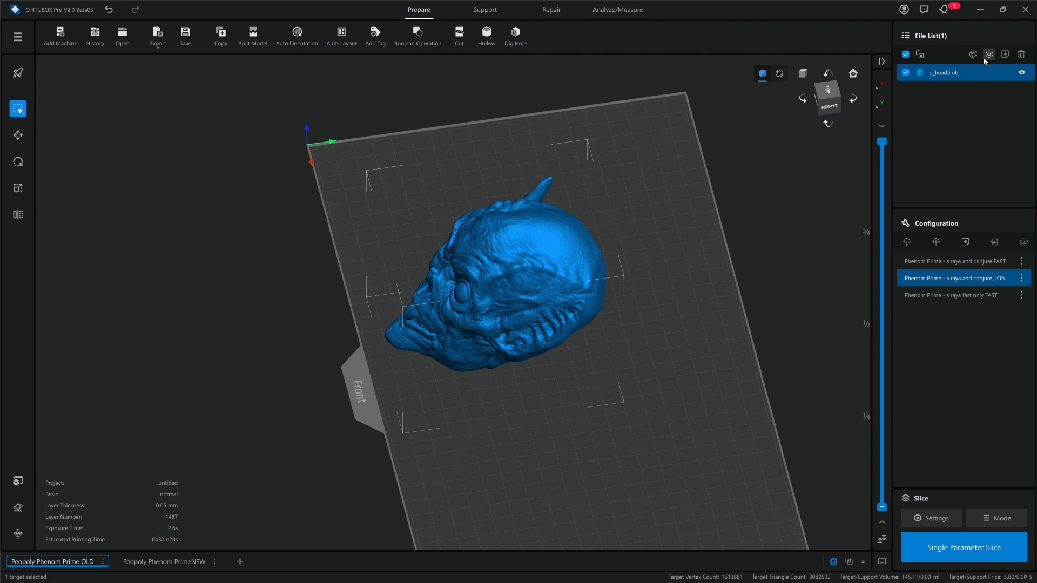
pyautogui.click(884, 62)
pyautogui.click(488, 37)
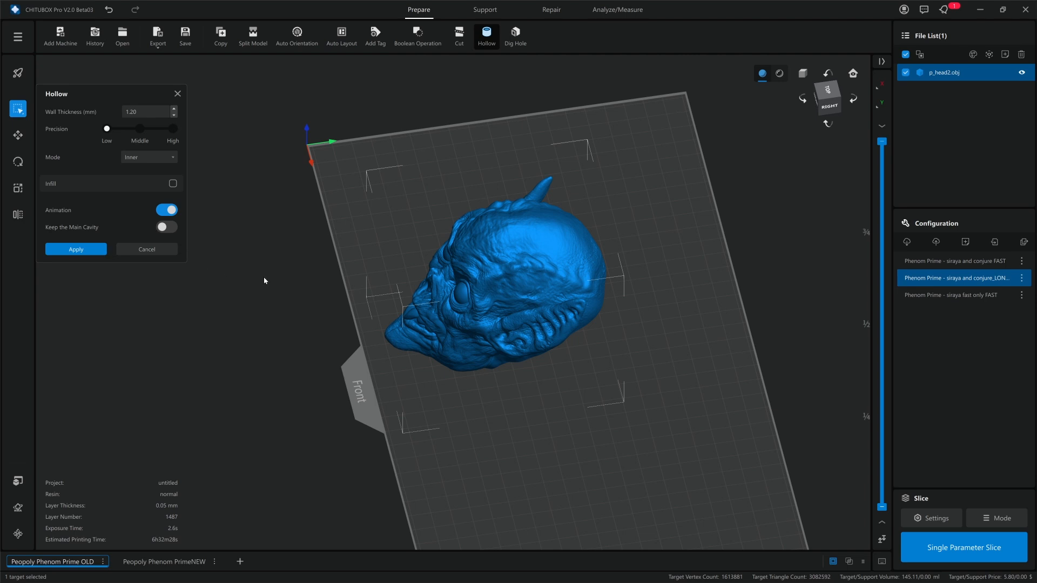
pyautogui.doubleClick(133, 111)
pyautogui.click(141, 129)
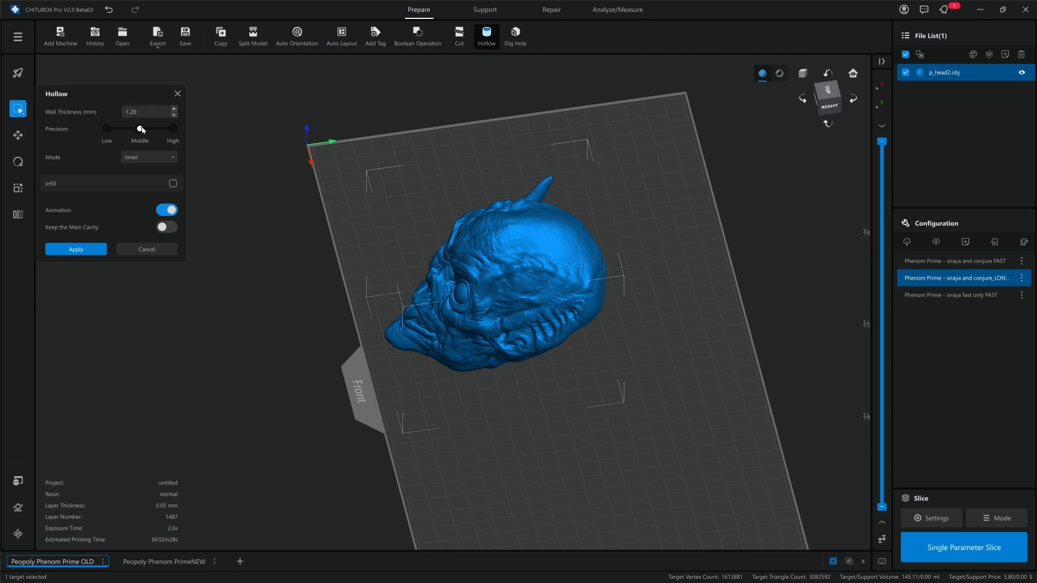
pyautogui.click(107, 129)
pyautogui.click(145, 112)
pyautogui.write('1.85')
pyautogui.click(123, 98)
# Set the hollowing precision to Middle and look at the hollowing mode choices.
pyautogui.click(141, 129)
pyautogui.click(145, 140)
pyautogui.click(144, 161)
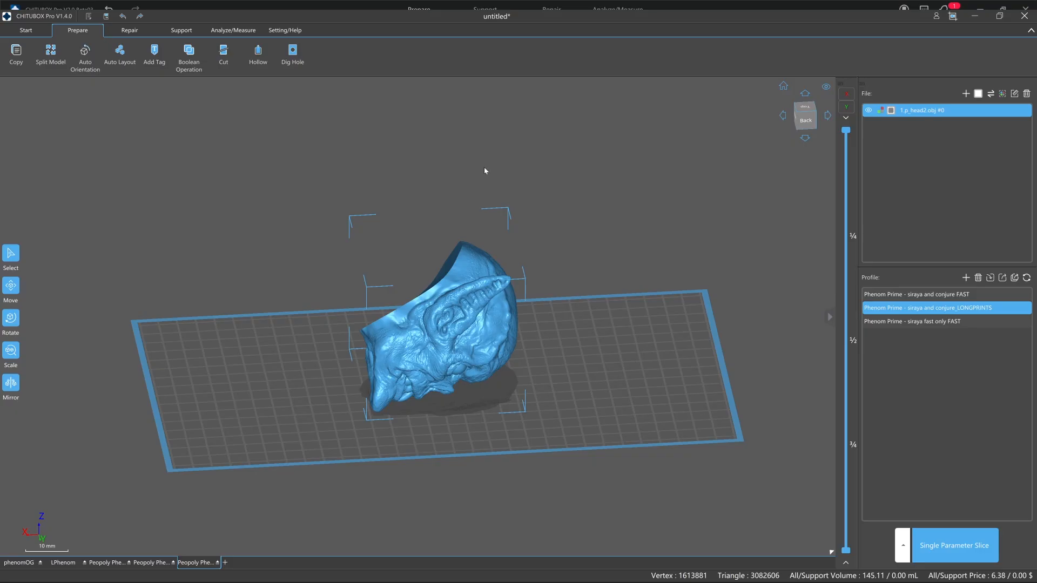
# Switch to CHITUBOX Pro V1.4.0, open the Hollow settings for the head, and list the available hollowing modes.
pyautogui.click(263, 63)
pyautogui.moveTo(505, 213); pyautogui.dragTo(318, 118)
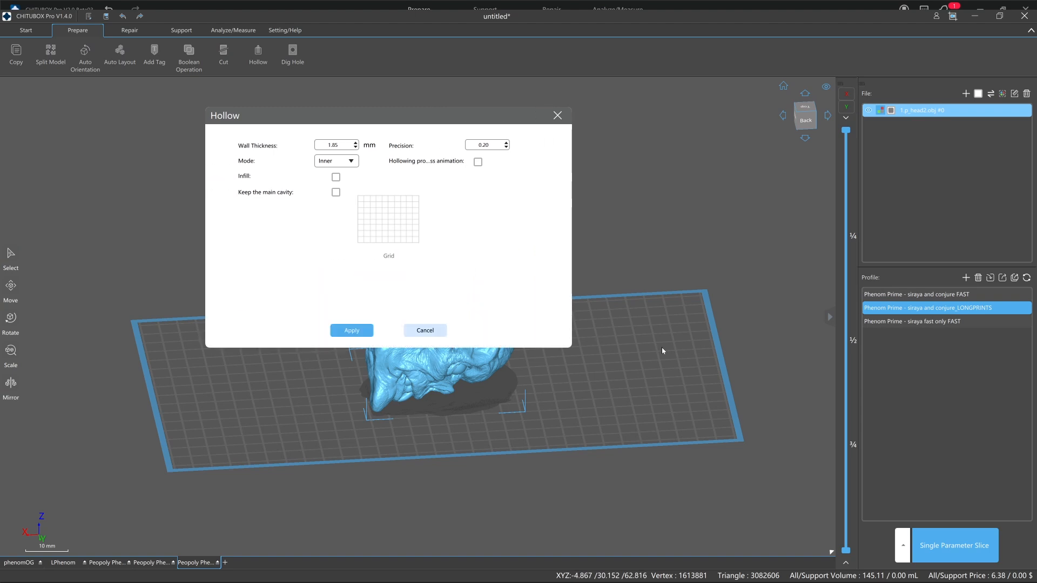
pyautogui.click(334, 161)
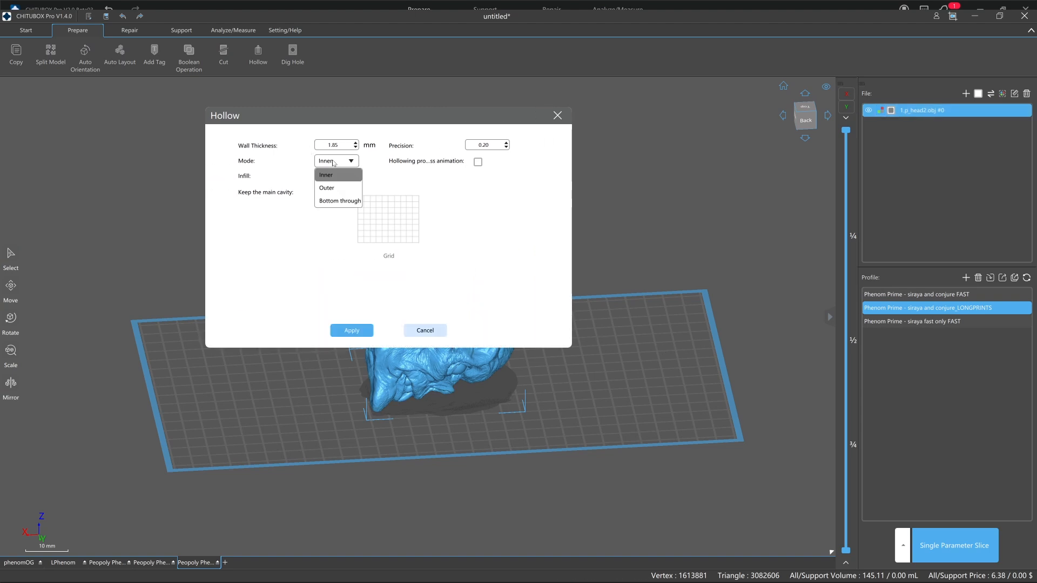
# Dismiss the V1.4.0 Hollow settings, switch back to CHITUBOX Pro V2.0 Beta, and hollow the head in Inner mode with 1.85 mm walls.
pyautogui.click(277, 232)
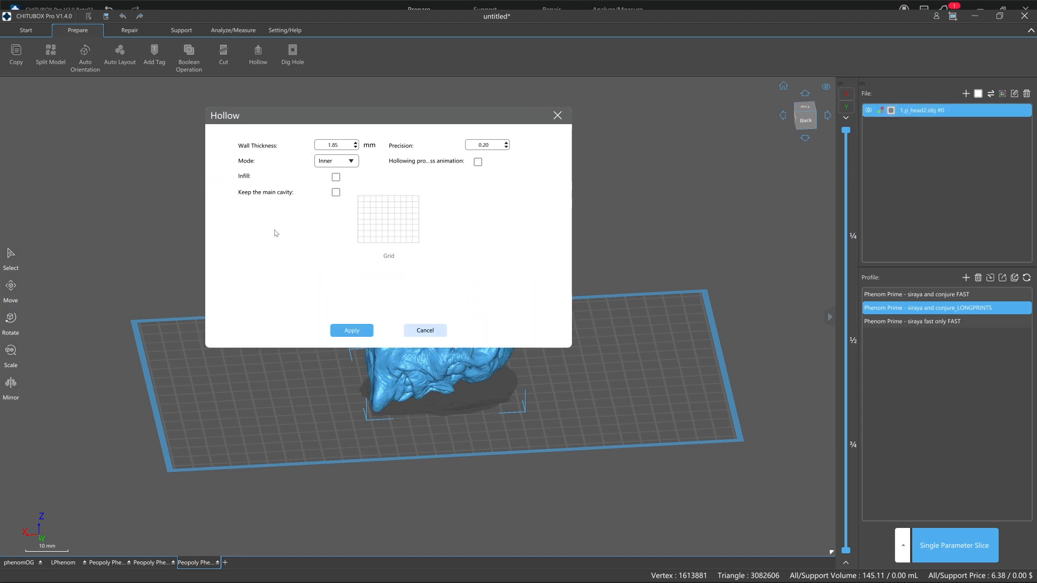
pyautogui.click(425, 332)
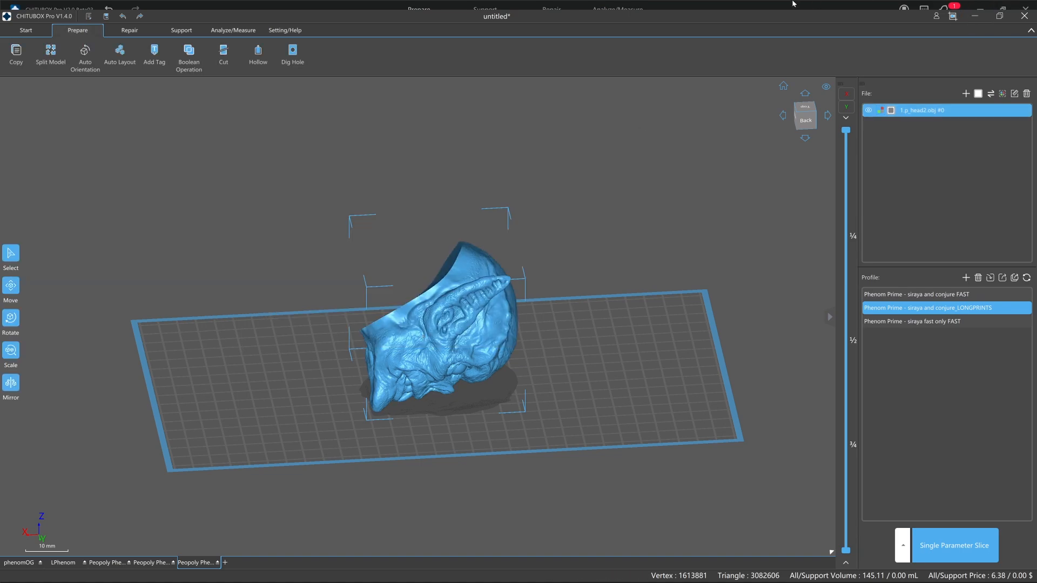
pyautogui.click(793, 4)
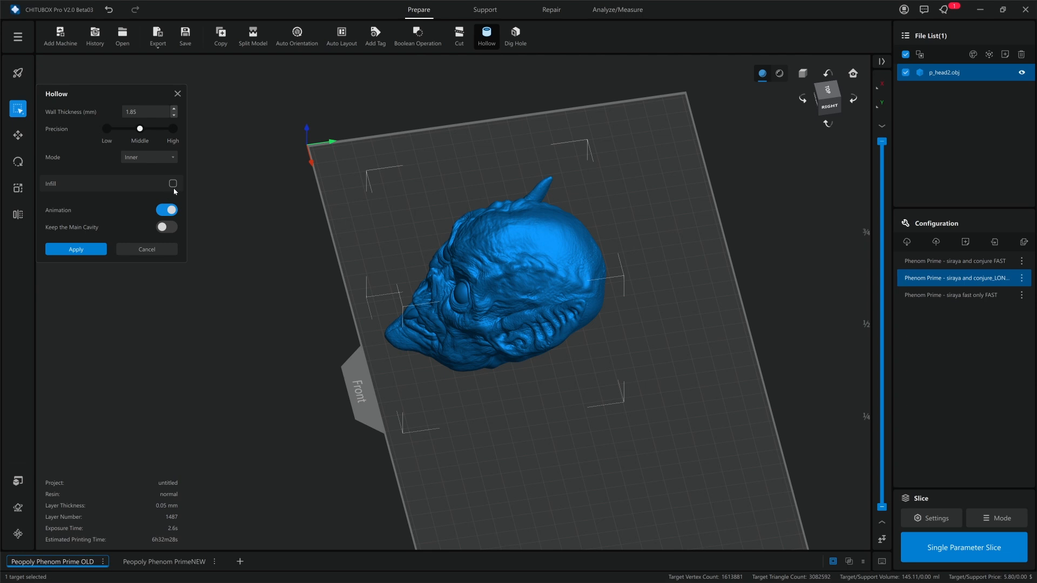
pyautogui.click(87, 251)
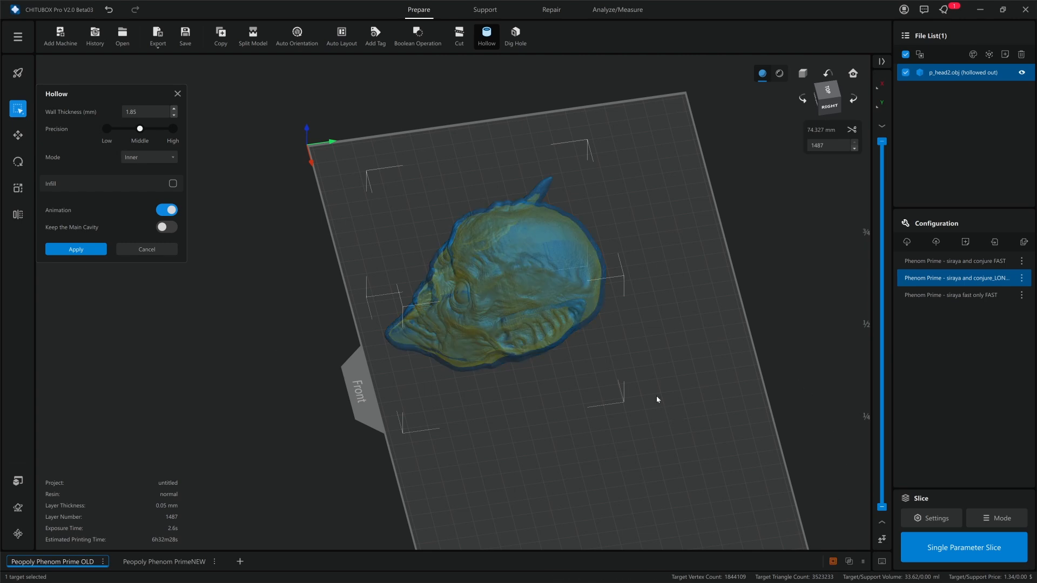
# Lower the layer view to layer 841 and inspect the cavity and wall thickness of the hollowed head.
pyautogui.moveTo(624, 405); pyautogui.dragTo(688, 441, button='right')
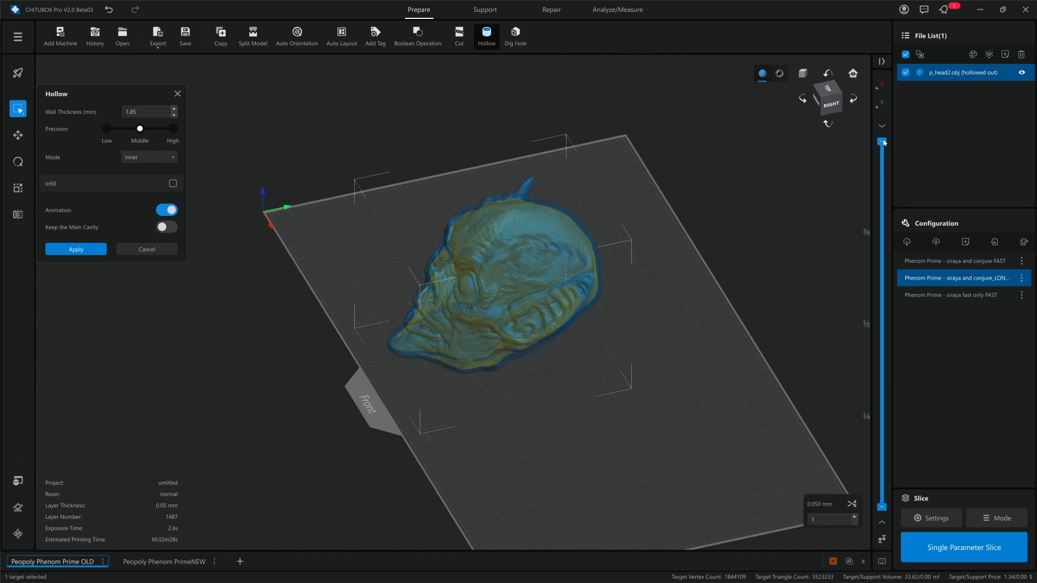
pyautogui.moveTo(882, 141); pyautogui.dragTo(861, 303)
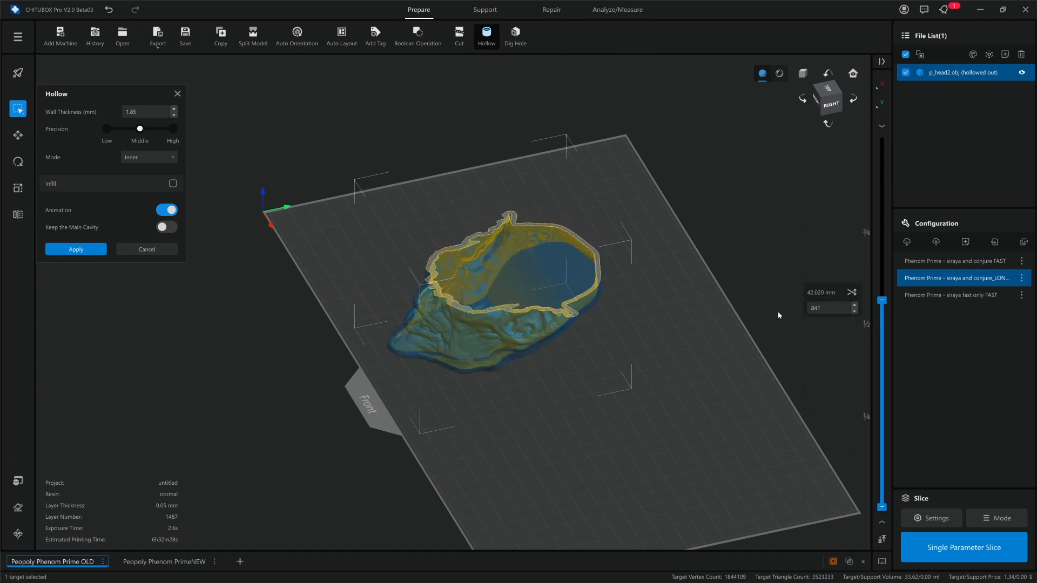
pyautogui.moveTo(652, 281); pyautogui.dragTo(655, 288, button='right')
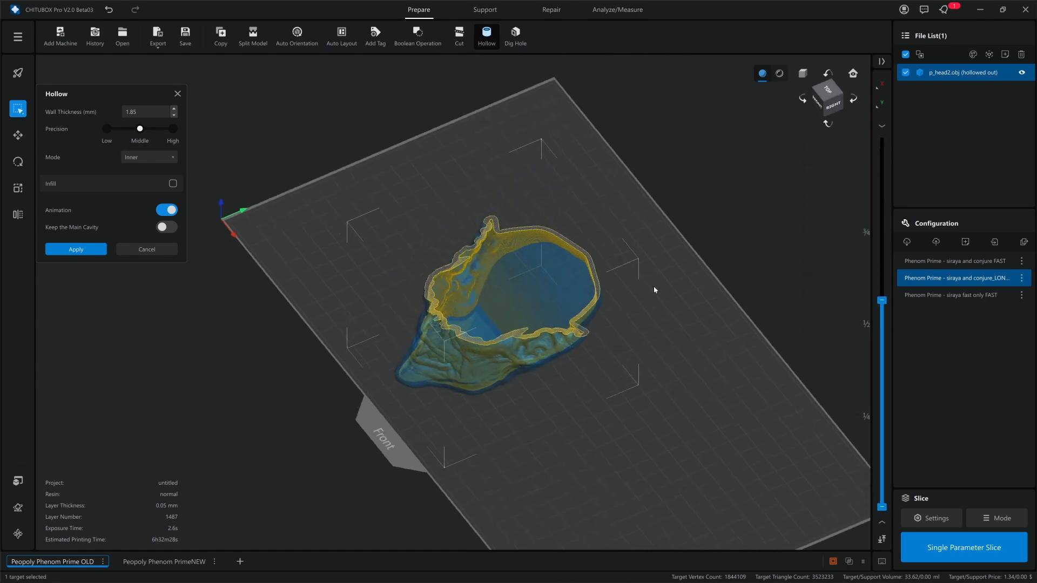
# Apply the same hollowing to the head again, then deselect it and close the Hollow settings.
pyautogui.click(95, 251)
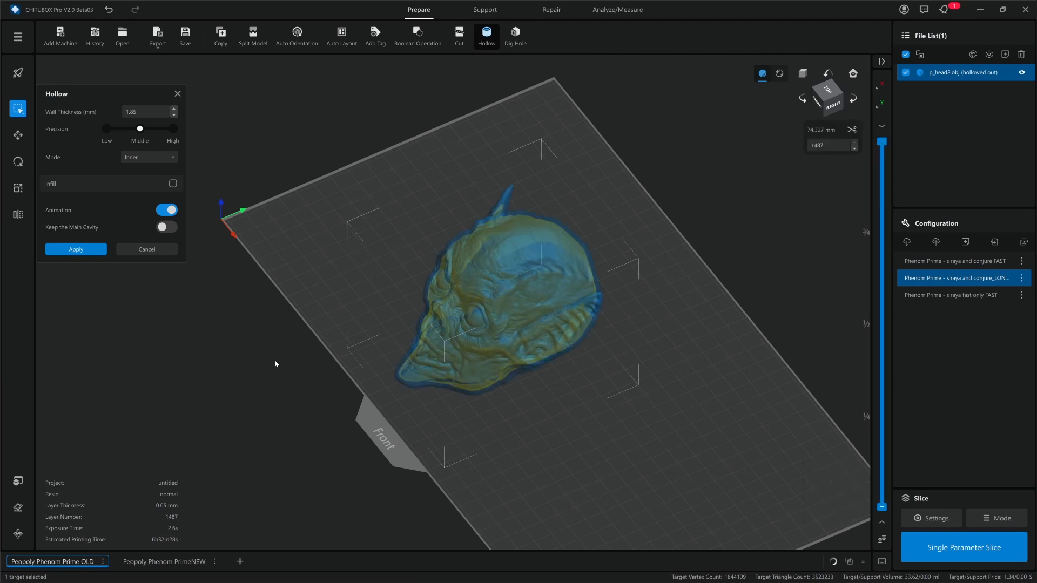
pyautogui.scroll(5, 465, 285)
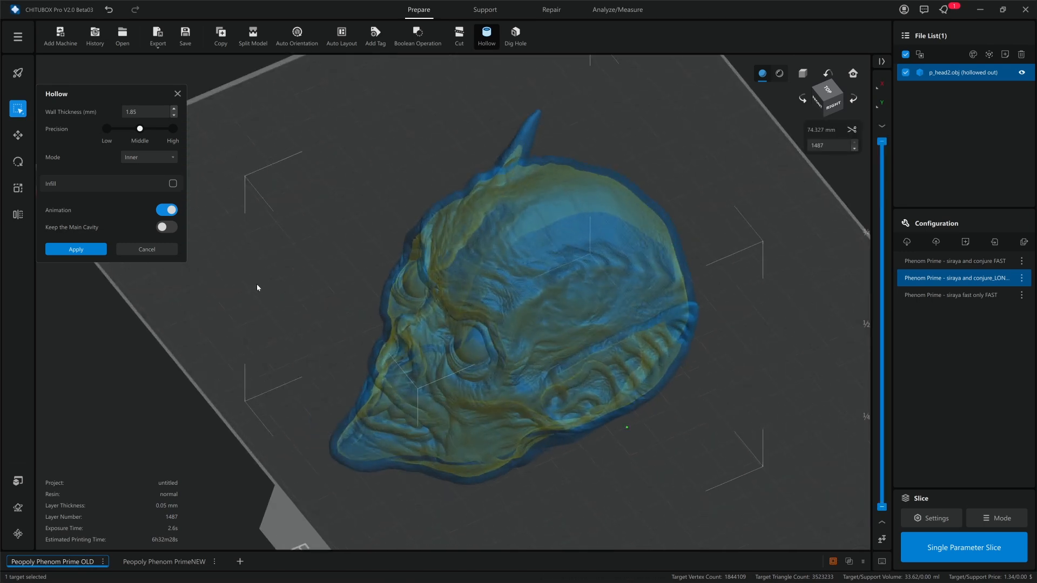
pyautogui.moveTo(257, 285); pyautogui.dragTo(261, 275, button='right')
pyautogui.click(285, 280)
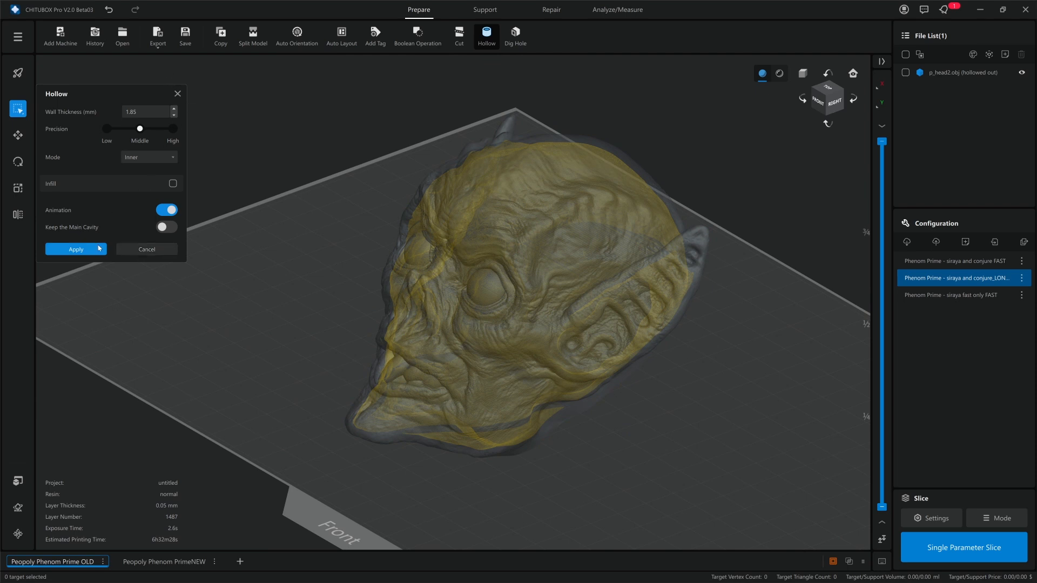
pyautogui.click(178, 93)
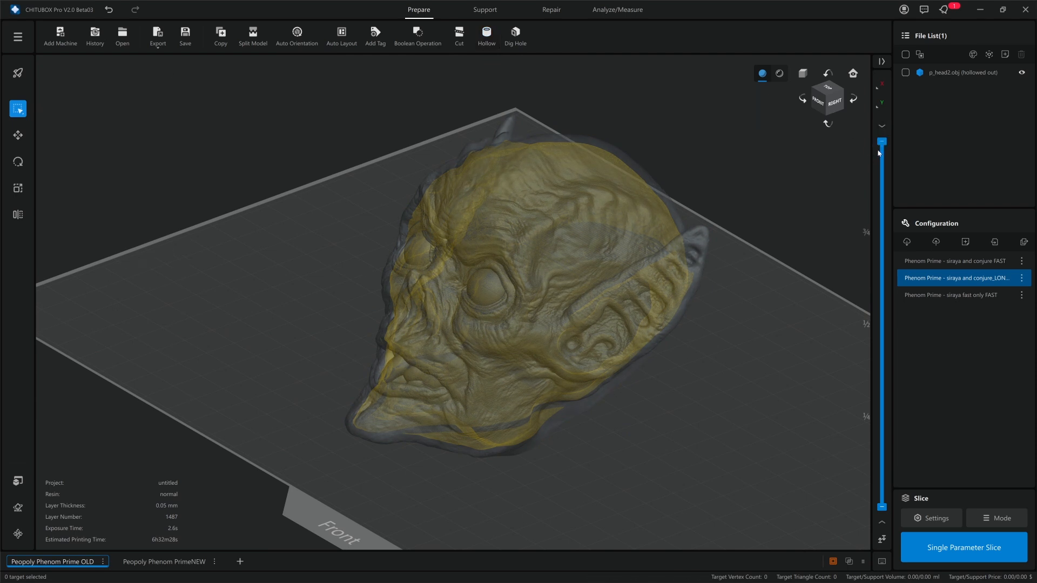
# Cut the layer view down to layer 1249 and examine the inner surface of the hollowed skull.
pyautogui.moveTo(881, 142); pyautogui.dragTo(884, 202)
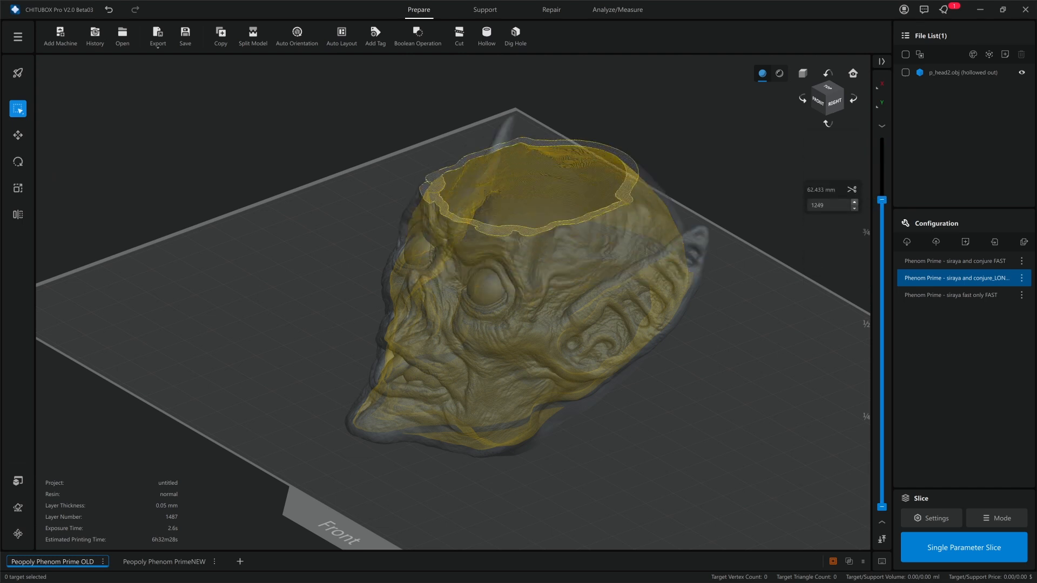
pyautogui.moveTo(682, 186); pyautogui.dragTo(742, 208, button='right')
pyautogui.moveTo(762, 249); pyautogui.dragTo(735, 266, button='right')
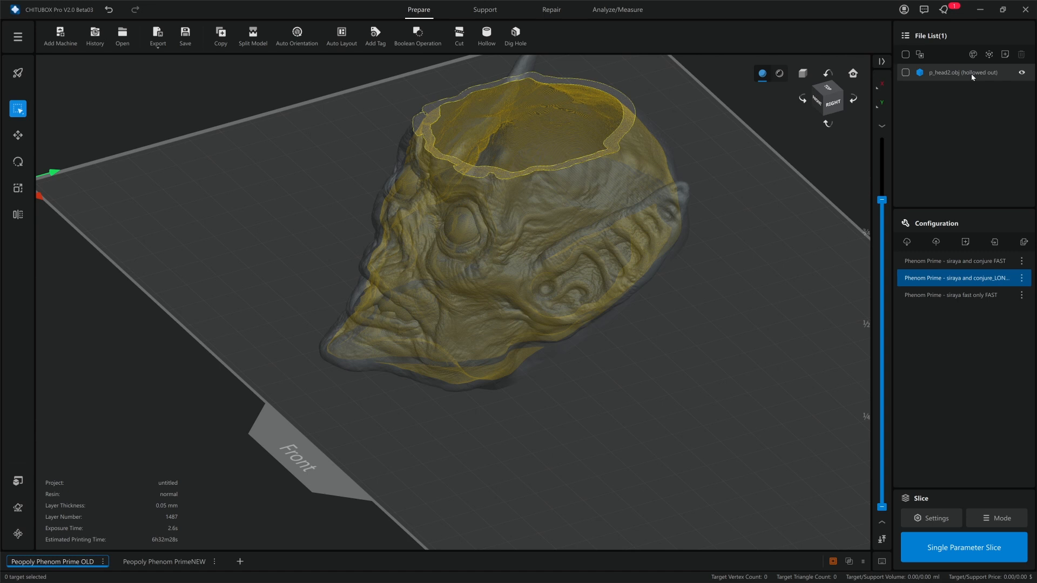
pyautogui.moveTo(695, 263); pyautogui.dragTo(689, 277, button='middle')
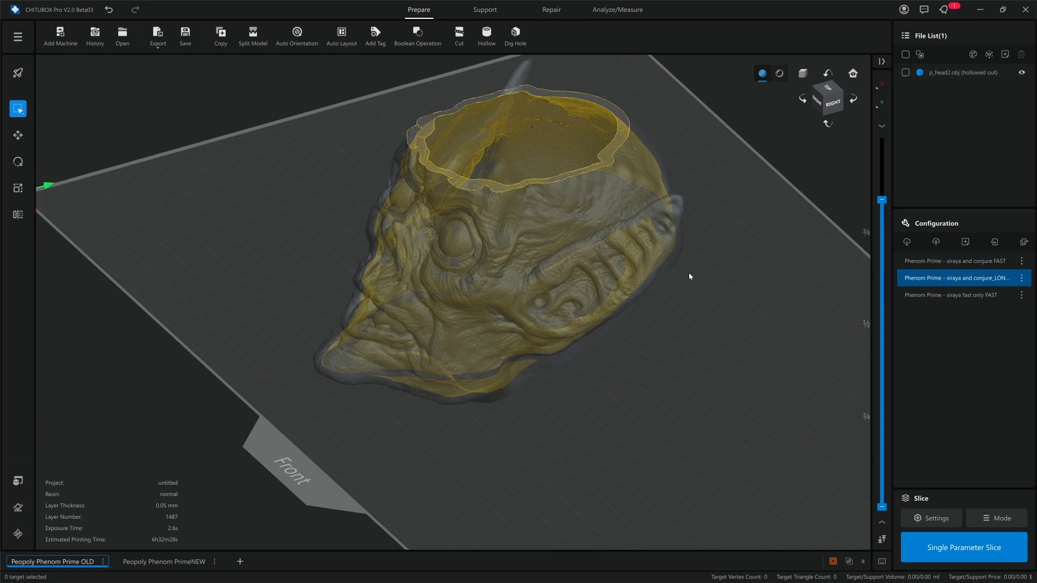
pyautogui.moveTo(689, 276); pyautogui.dragTo(697, 280, button='right')
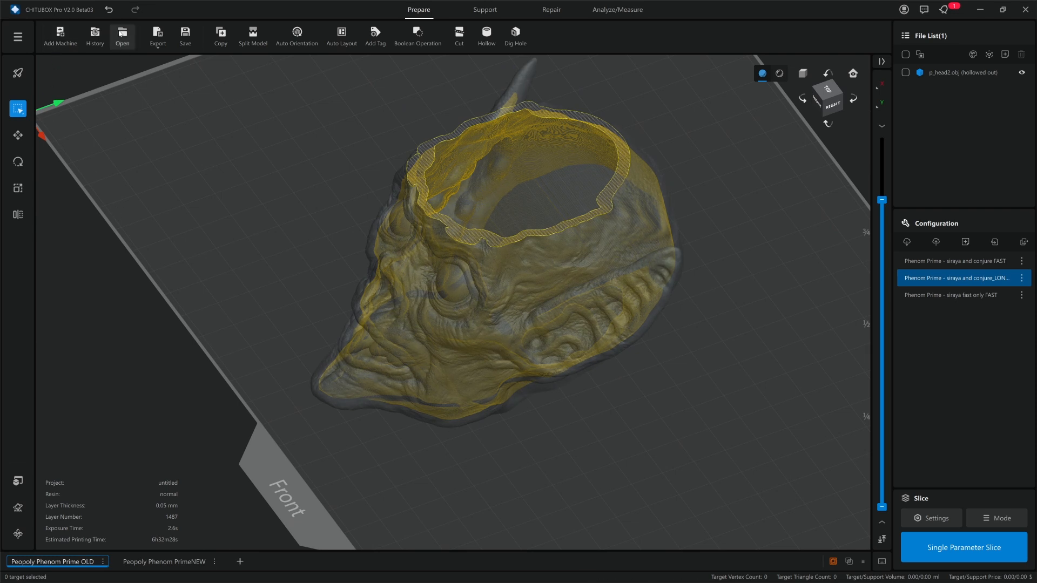
# Import h_head.stl and rotate it to 115.69° about the X axis so it lies like the first head.
pyautogui.click(122, 34)
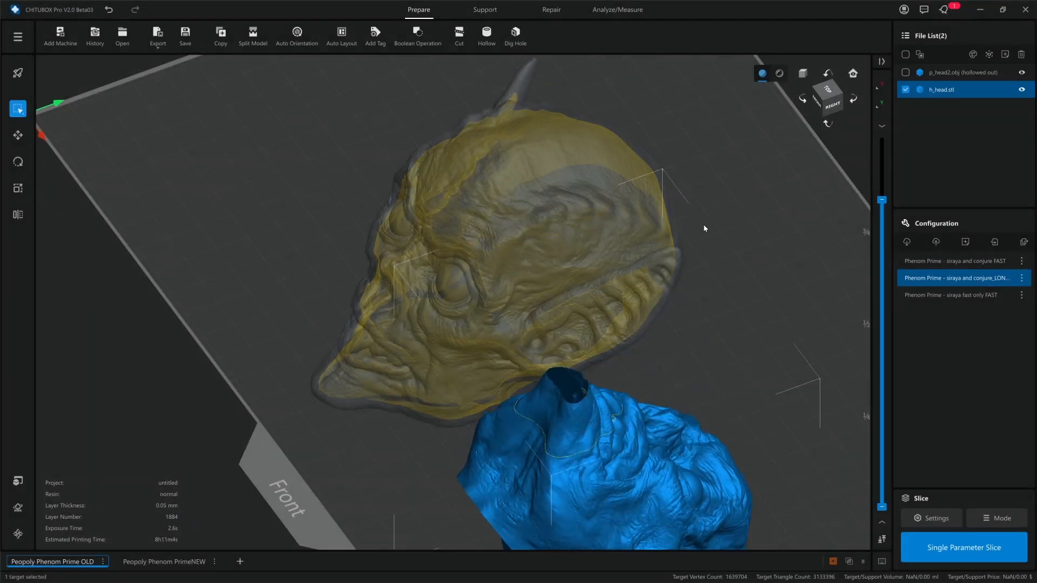
pyautogui.moveTo(703, 225); pyautogui.dragTo(548, 409)
pyautogui.press('r')
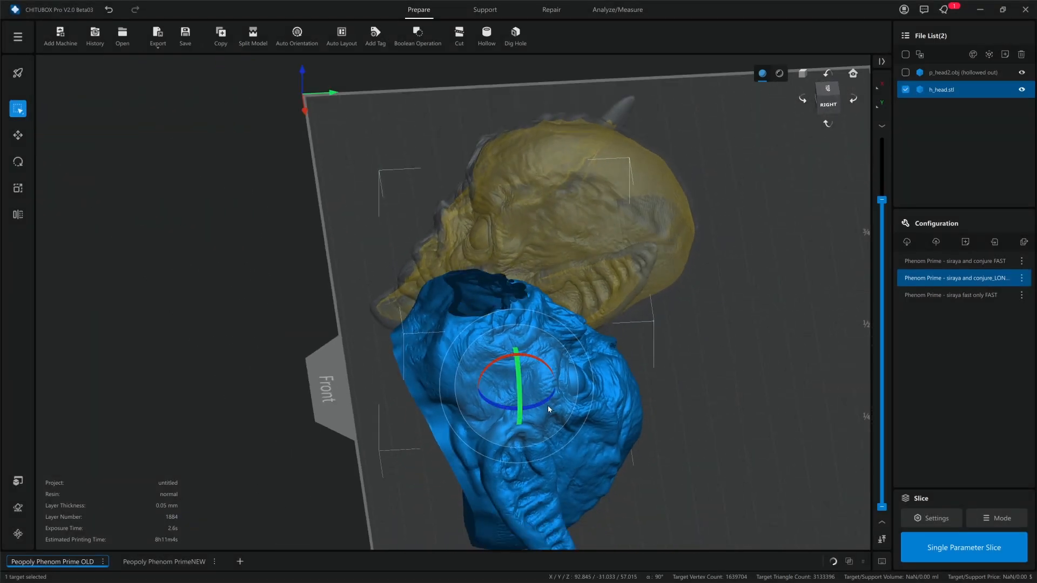
pyautogui.moveTo(518, 356)
pyautogui.mouseDown()
pyautogui.moveTo(489, 361)
pyautogui.moveTo(501, 365)
pyautogui.mouseUp()
pyautogui.moveTo(265, 378); pyautogui.dragTo(268, 255)
pyautogui.moveTo(268, 255); pyautogui.dragTo(260, 293, button='right')
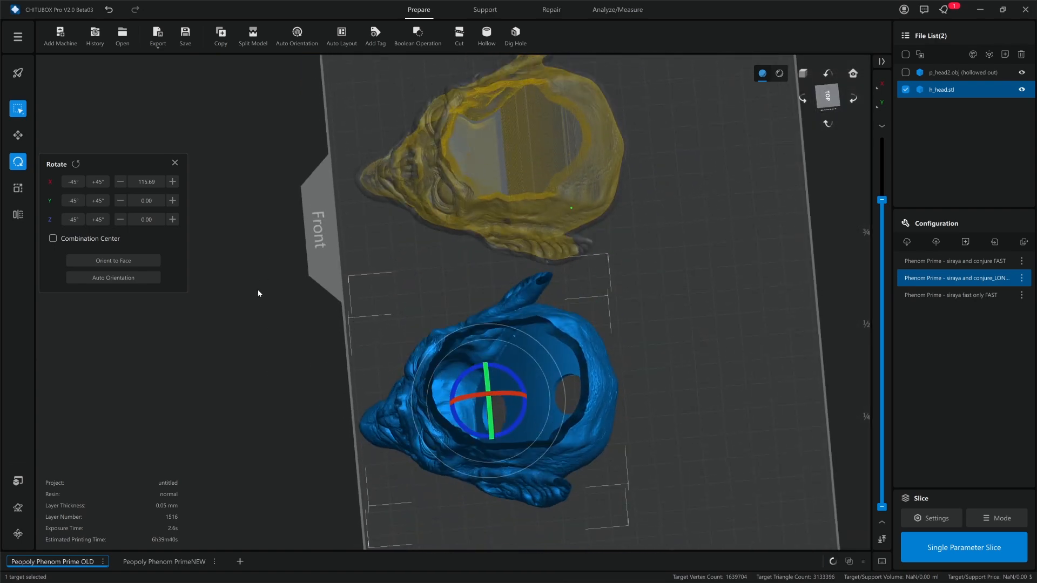
# From the top view, place h_head.stl beside the hollowed head at about X 69.62 mm, Y -23.24 mm, and leave both heads deselected.
pyautogui.click(828, 98)
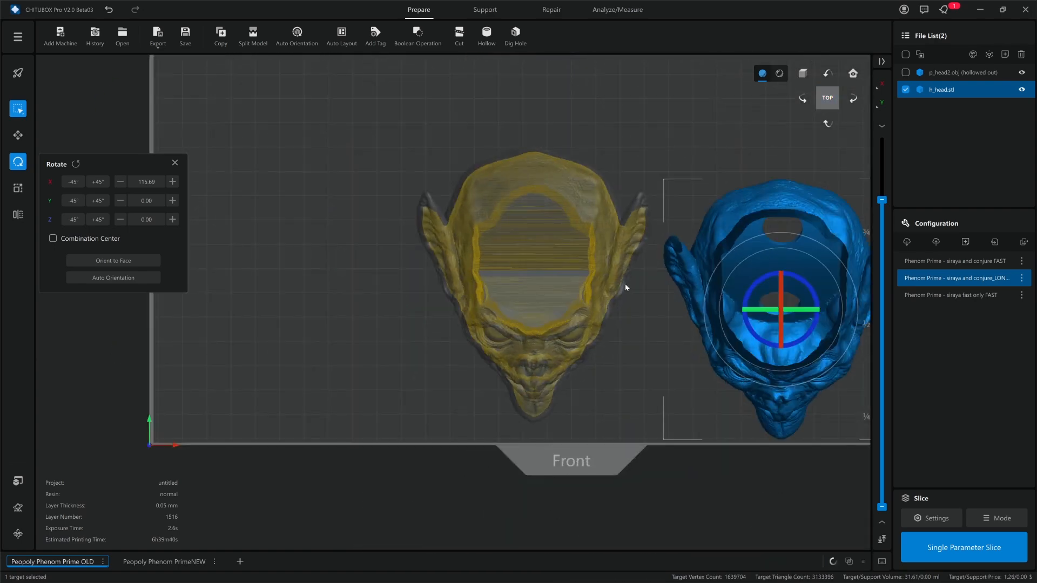
pyautogui.click(658, 304)
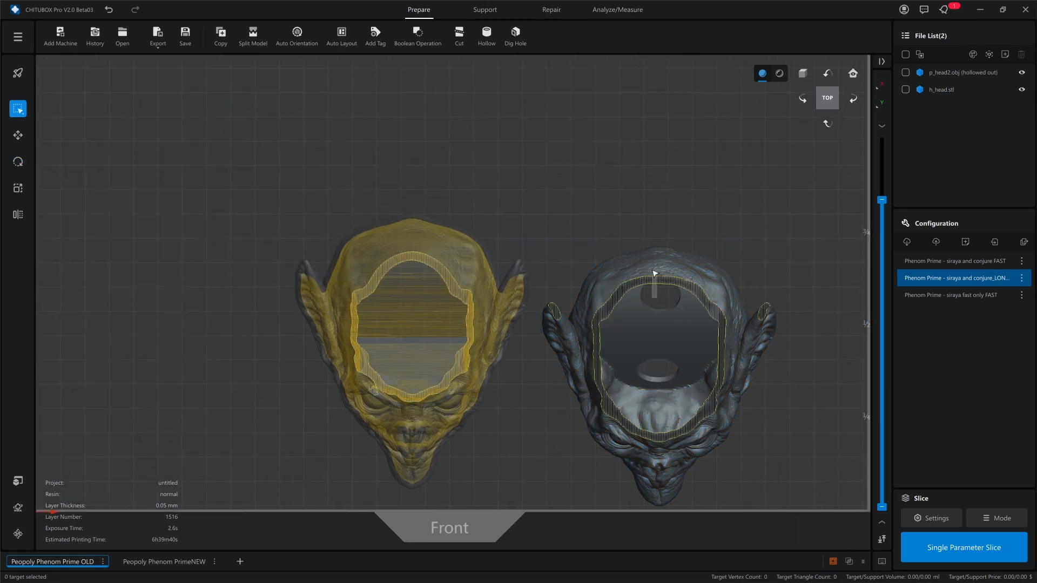
pyautogui.click(659, 267)
pyautogui.press('m')
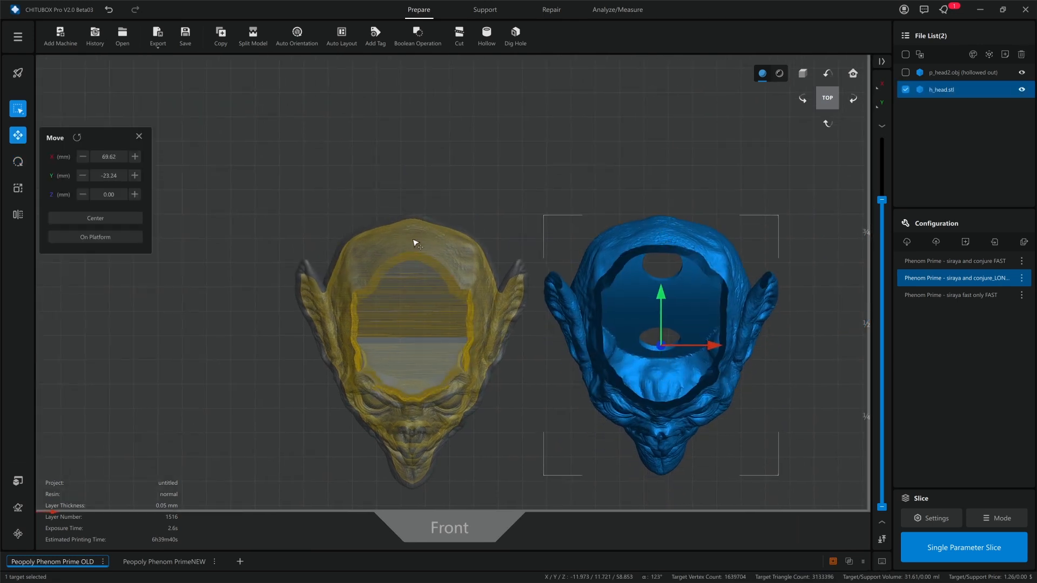
pyautogui.click(416, 243)
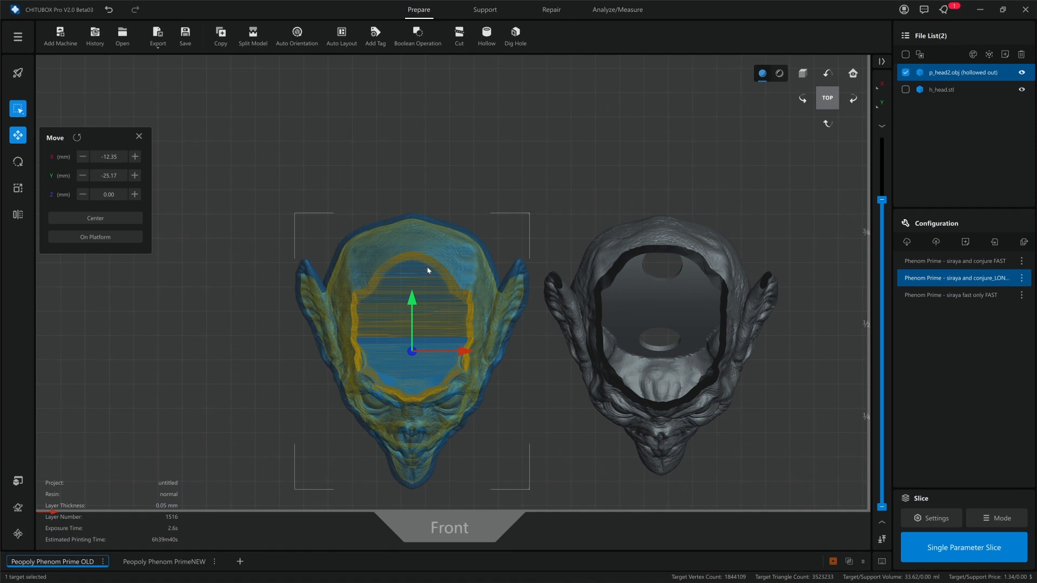
pyautogui.click(190, 324)
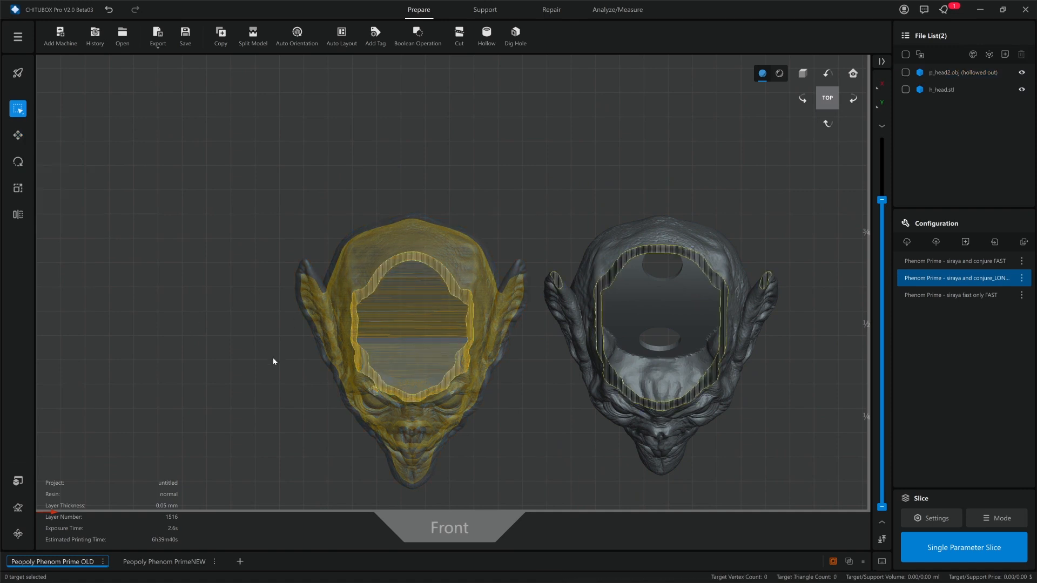
# Compare the cut-open cavities and walls of the two heads from the front.
pyautogui.moveTo(263, 369); pyautogui.dragTo(324, 420)
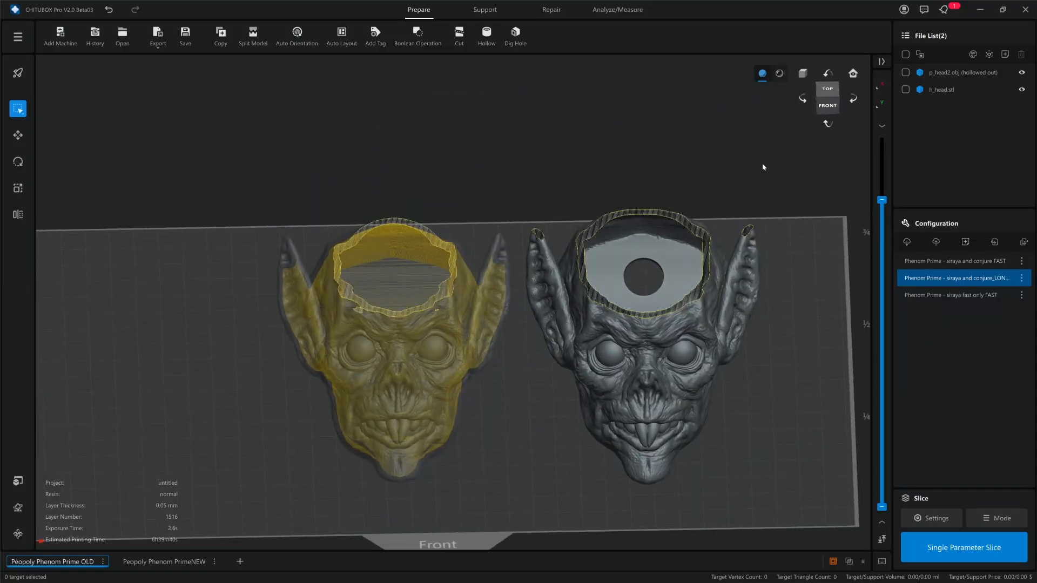
pyautogui.moveTo(713, 215); pyautogui.dragTo(702, 160)
pyautogui.moveTo(702, 160)
pyautogui.mouseDown(button='right')
pyautogui.moveTo(699, 169)
pyautogui.moveTo(674, 157)
pyautogui.moveTo(704, 167)
pyautogui.mouseUp(button='right')
pyautogui.scroll(2, 625, 200)
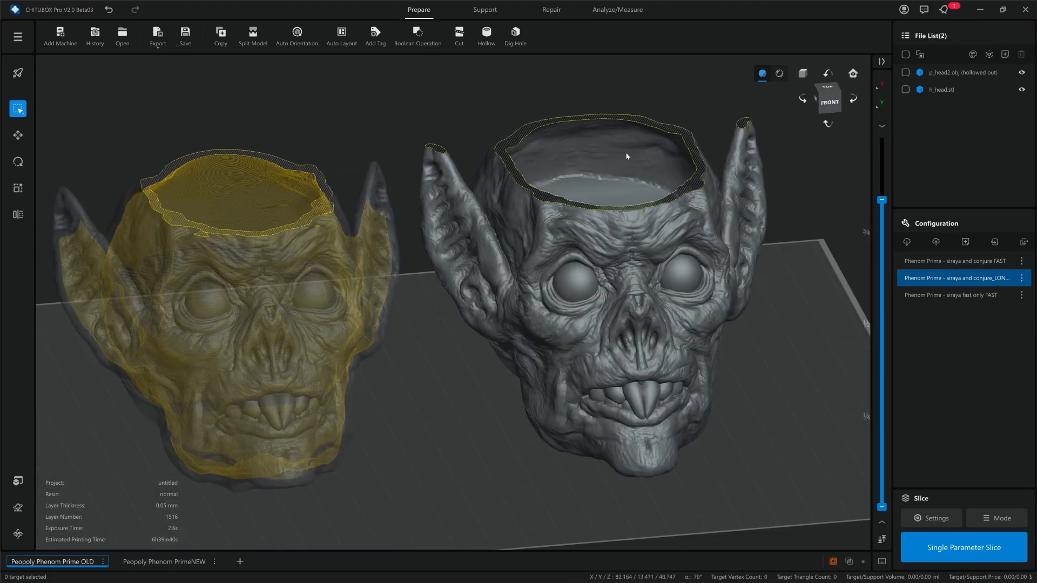
# Look at the custom color choices for p_head2.obj, dismiss them without applying, and deselect the head.
pyautogui.click(976, 75)
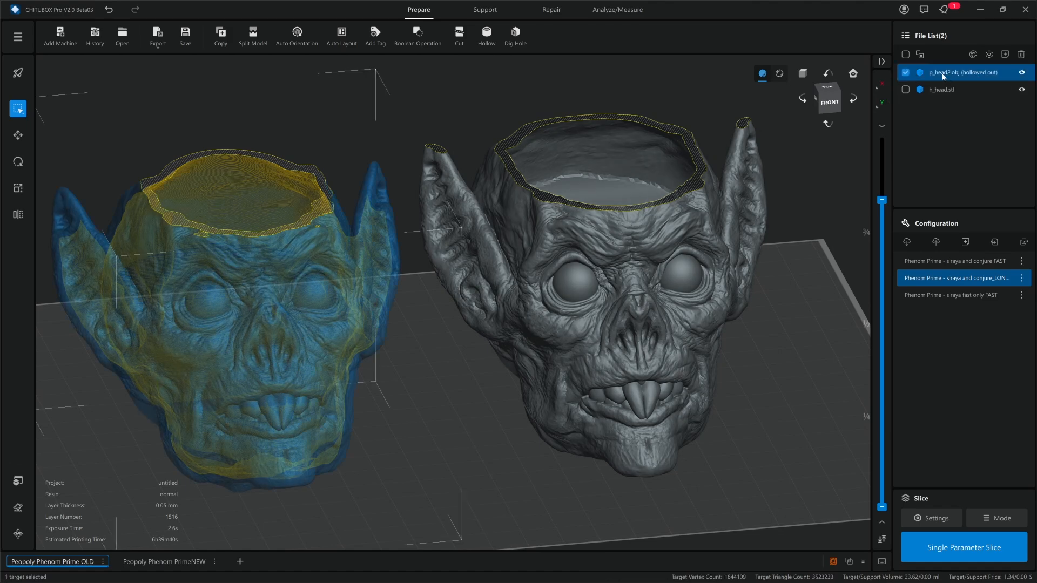
pyautogui.click(919, 73)
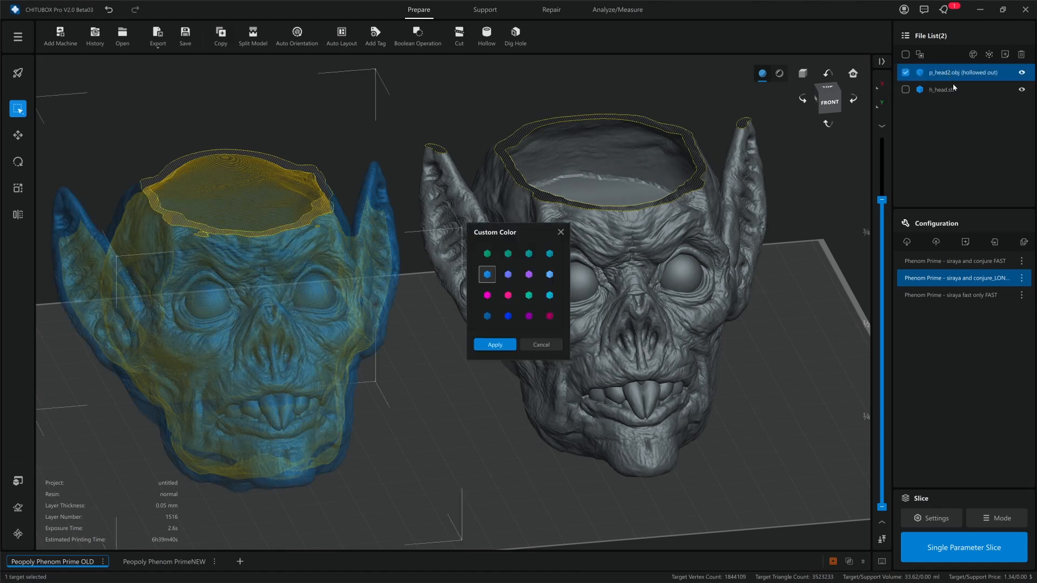
pyautogui.click(561, 232)
pyautogui.click(378, 160)
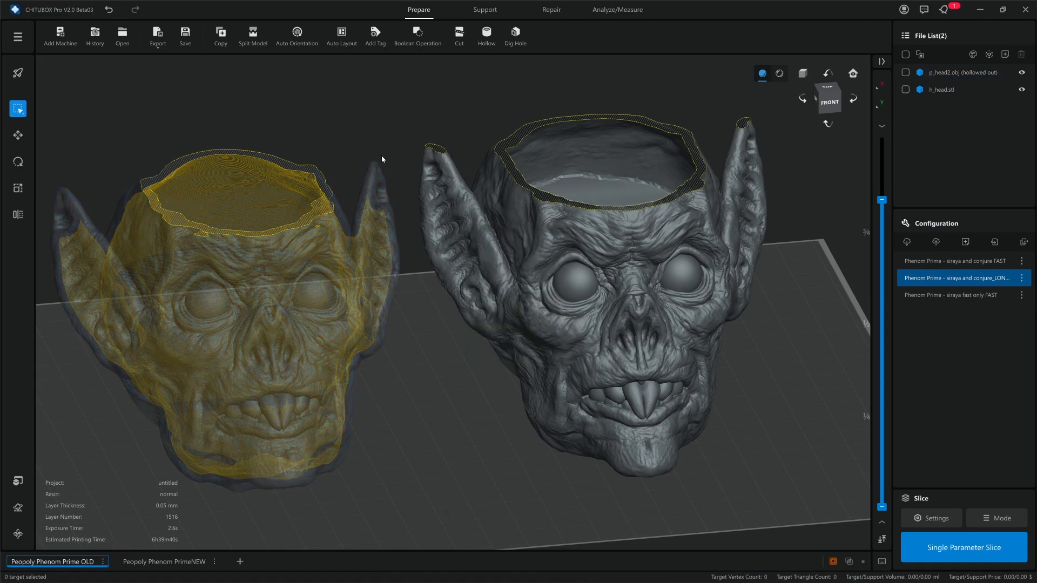
# Lower the layer view to layer 1253, compare the inside surfaces of both heads from several angles, and select p_head2.obj.
pyautogui.moveTo(400, 169); pyautogui.dragTo(400, 168, button='right')
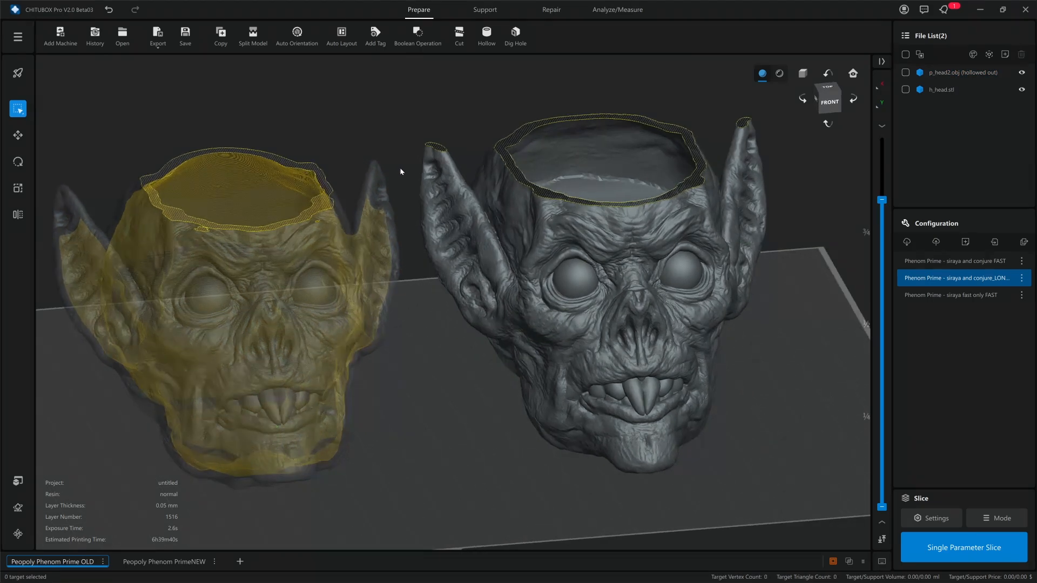
pyautogui.moveTo(882, 199); pyautogui.dragTo(887, 206)
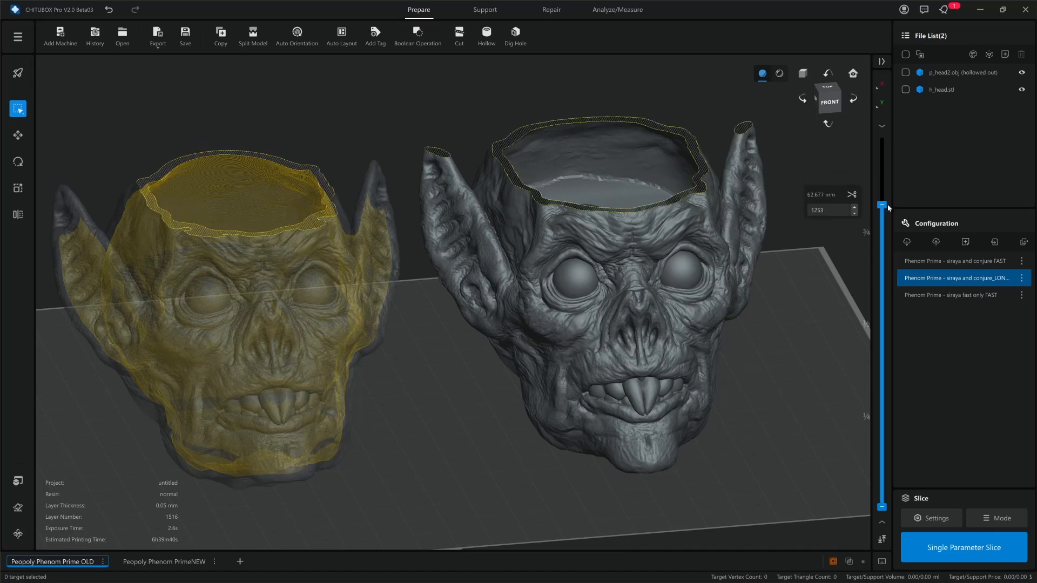
pyautogui.moveTo(516, 355); pyautogui.dragTo(487, 296, button='right')
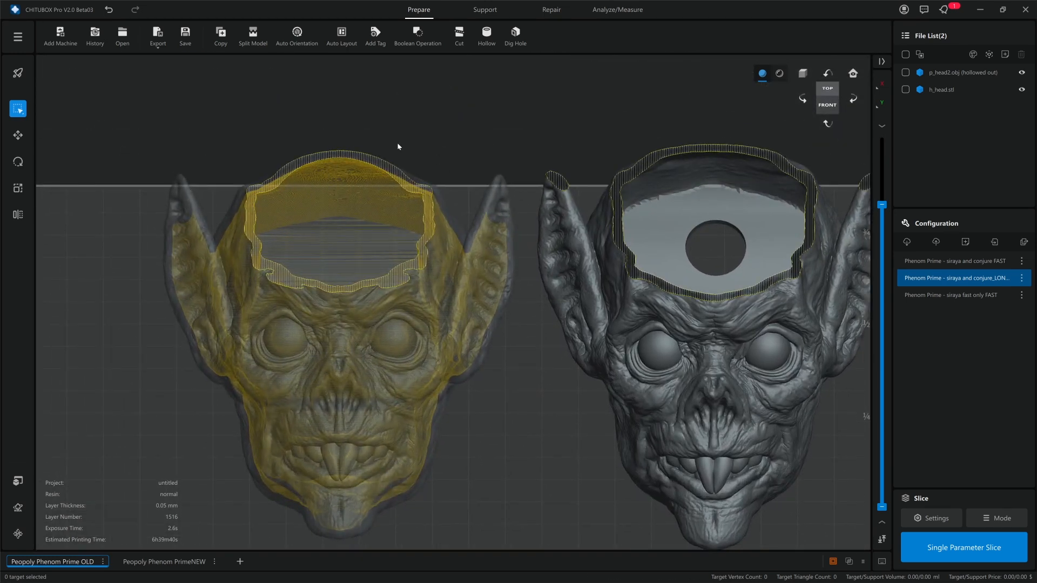
pyautogui.moveTo(462, 154); pyautogui.dragTo(401, 163, button='right')
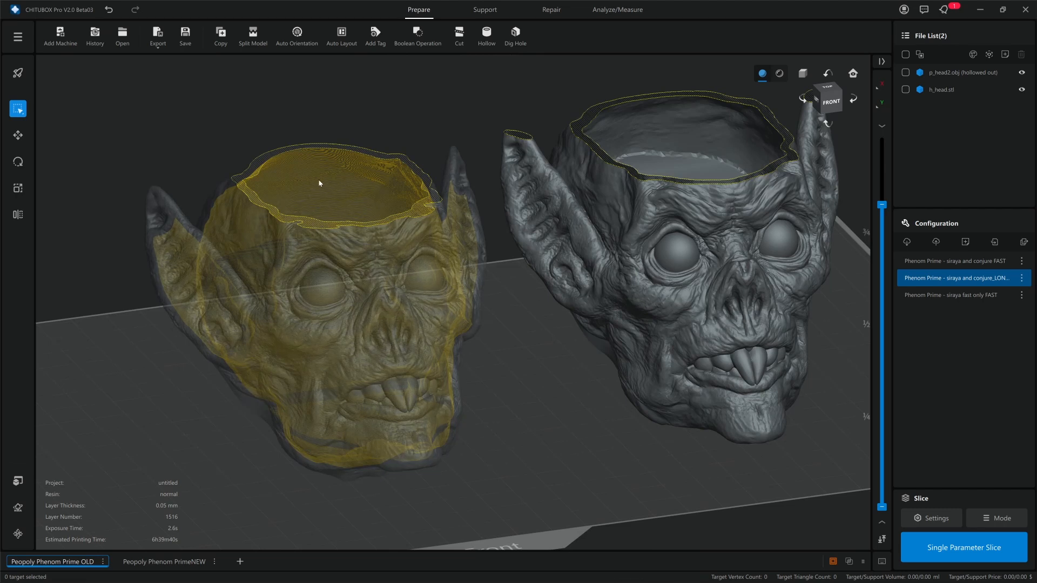
pyautogui.moveTo(331, 197)
pyautogui.mouseDown(button='right')
pyautogui.moveTo(319, 210)
pyautogui.moveTo(331, 213)
pyautogui.mouseUp(button='right')
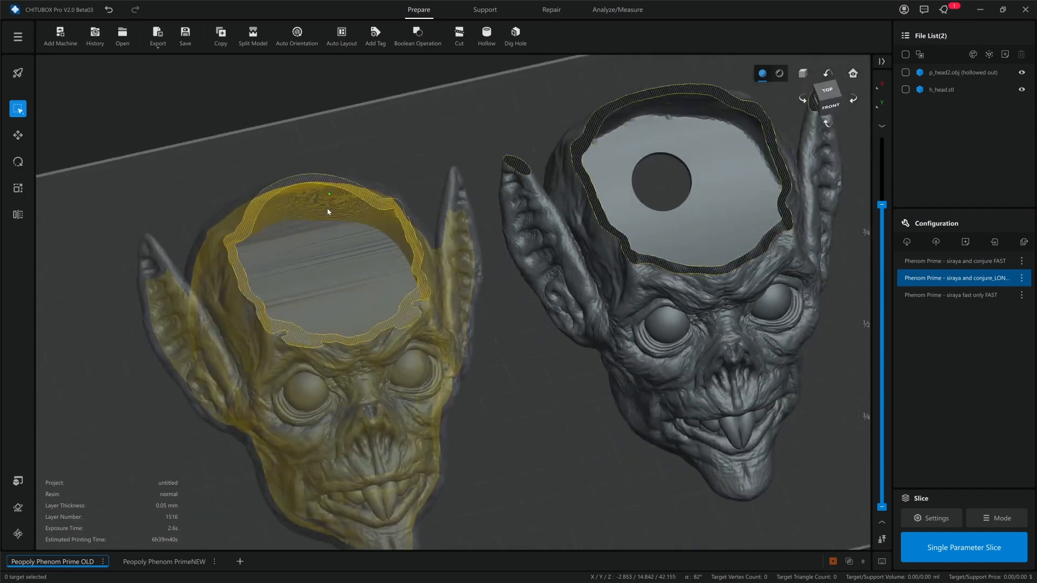
pyautogui.moveTo(370, 285); pyautogui.dragTo(322, 252, button='right')
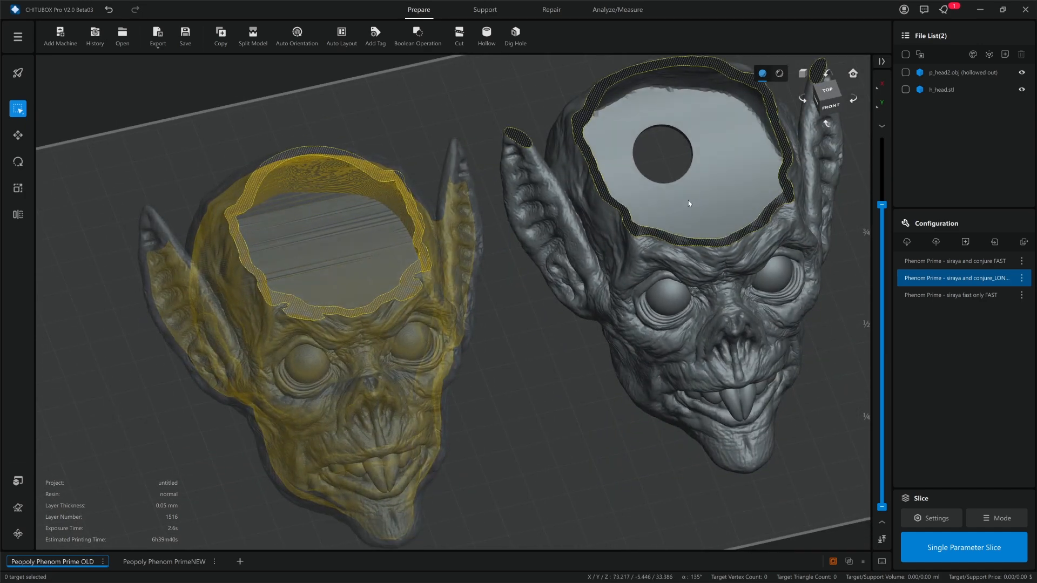
pyautogui.click(395, 264)
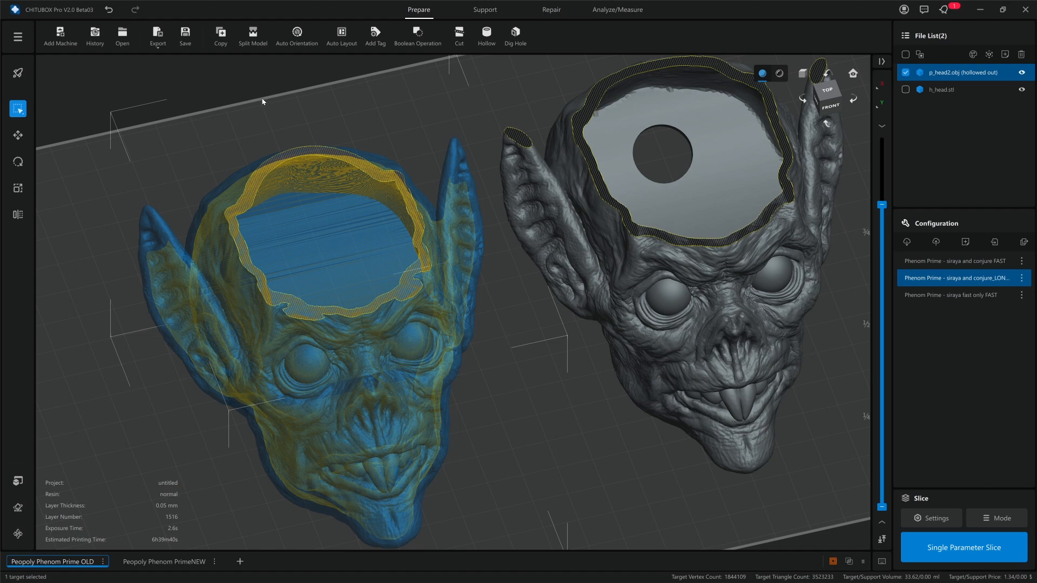
# Compare the insides of both heads from the front and the back, toggling the selection of p_head2.obj.
pyautogui.click(121, 370)
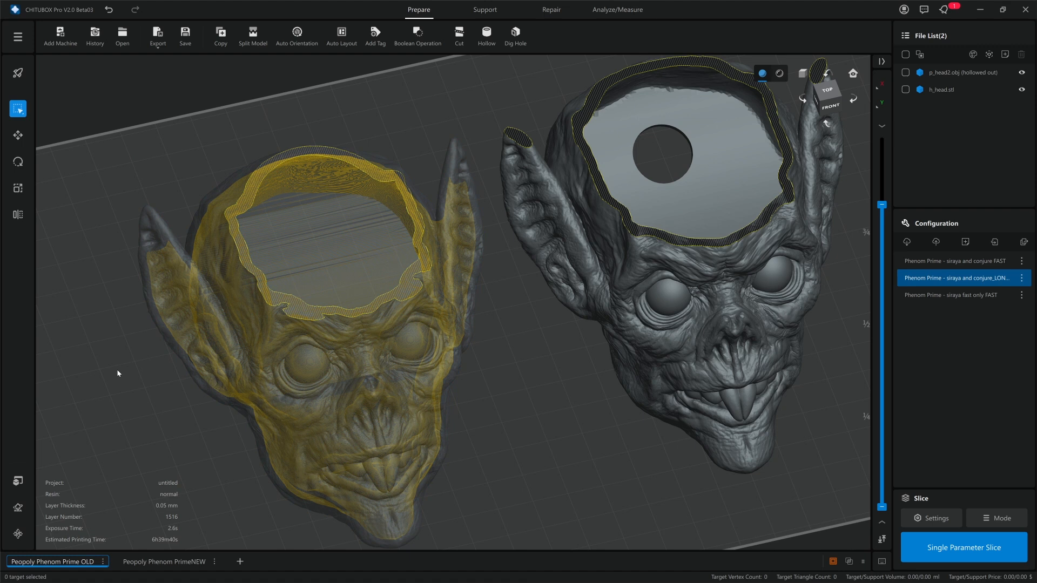
pyautogui.click(226, 319)
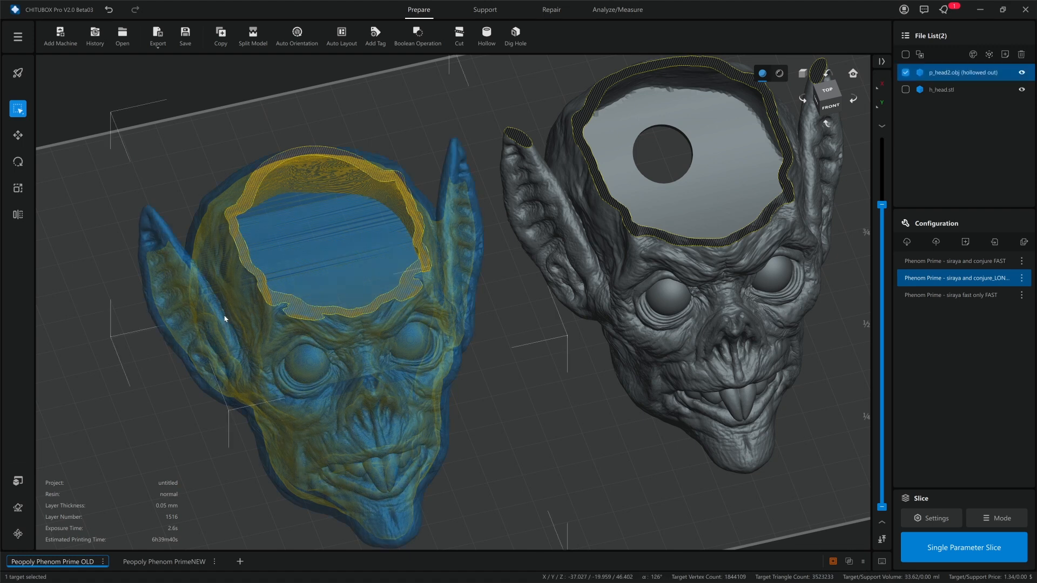
pyautogui.moveTo(308, 282); pyautogui.dragTo(488, 297, button='right')
pyautogui.click(446, 158)
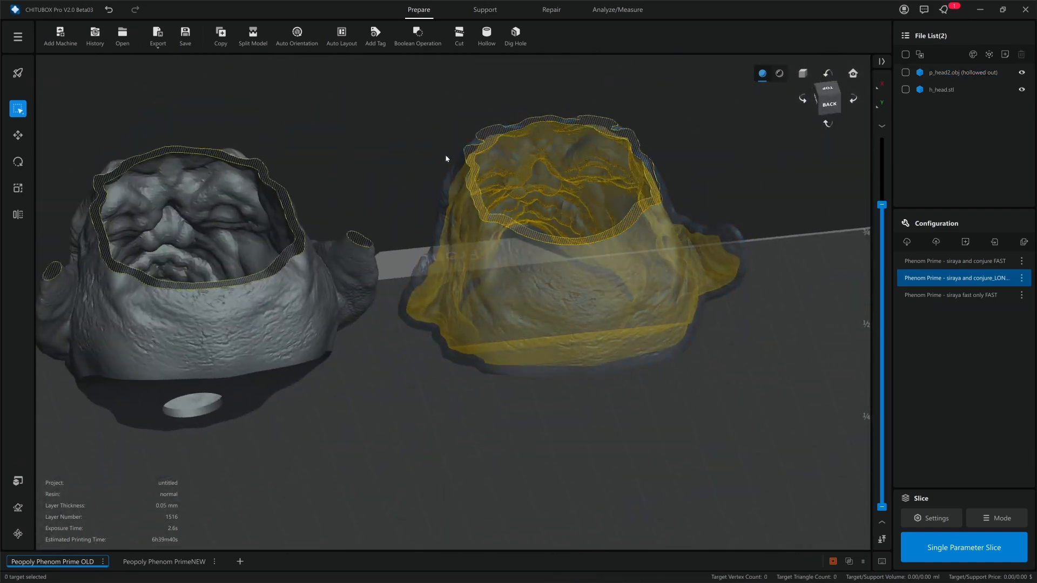
pyautogui.click(543, 157)
pyautogui.click(368, 166)
pyautogui.moveTo(504, 169); pyautogui.dragTo(515, 184, button='middle')
pyautogui.moveTo(562, 181); pyautogui.dragTo(532, 178, button='right')
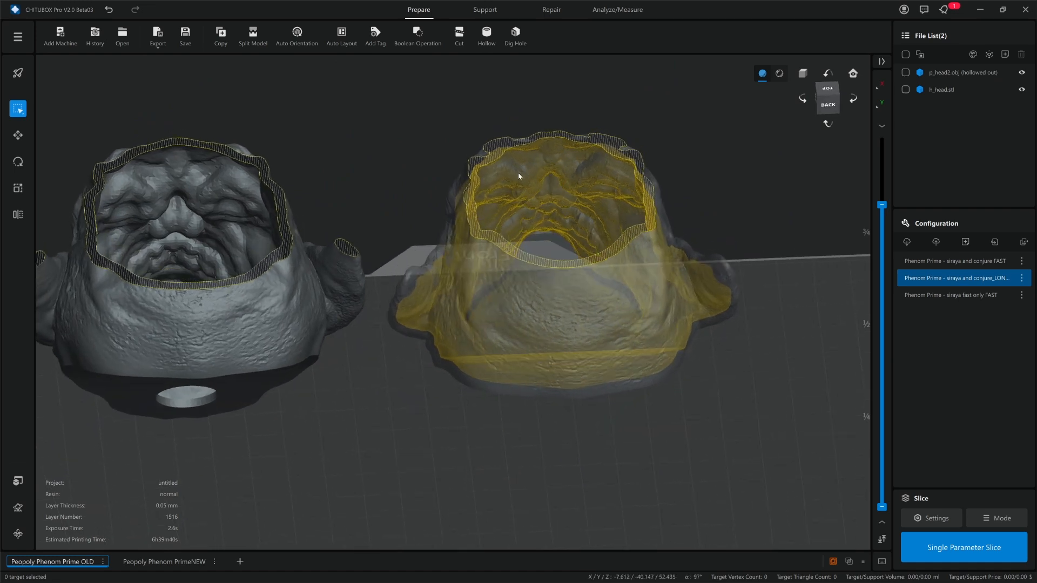
# Look at the rotation settings of p_head2.obj and close them without changes.
pyautogui.click(518, 176)
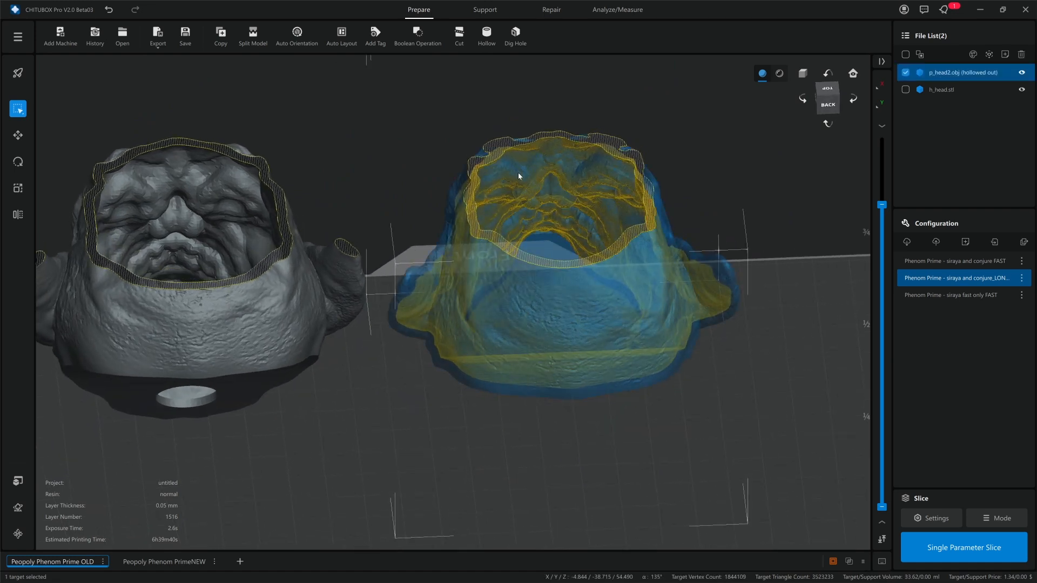
pyautogui.press('r')
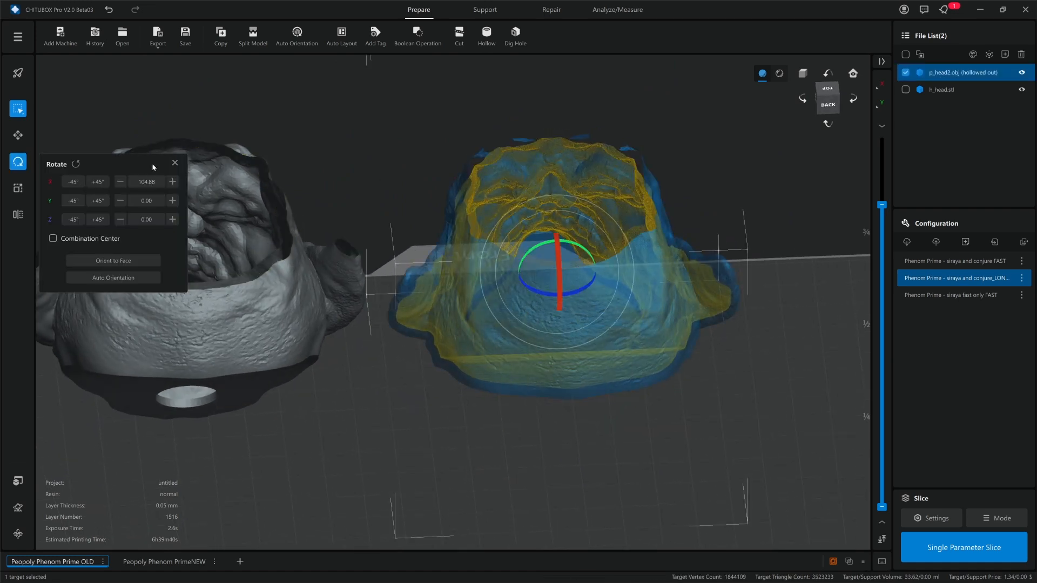
pyautogui.click(174, 163)
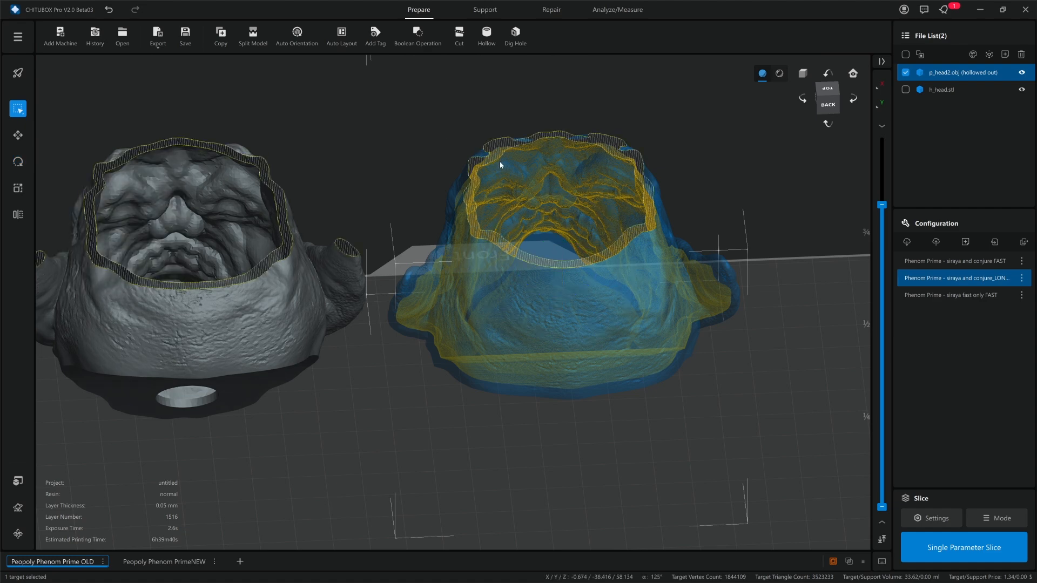
# Deselect p_head2.obj and compare the facial relief and wall thickness inside both cut-open heads from behind.
pyautogui.moveTo(500, 162); pyautogui.dragTo(607, 166, button='right')
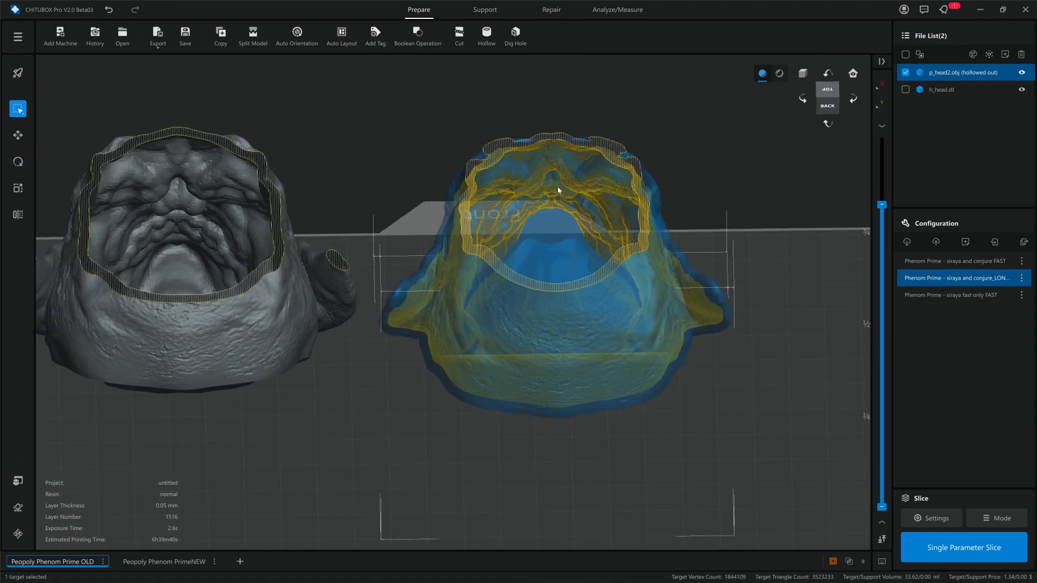
pyautogui.moveTo(558, 186); pyautogui.dragTo(580, 203, button='middle')
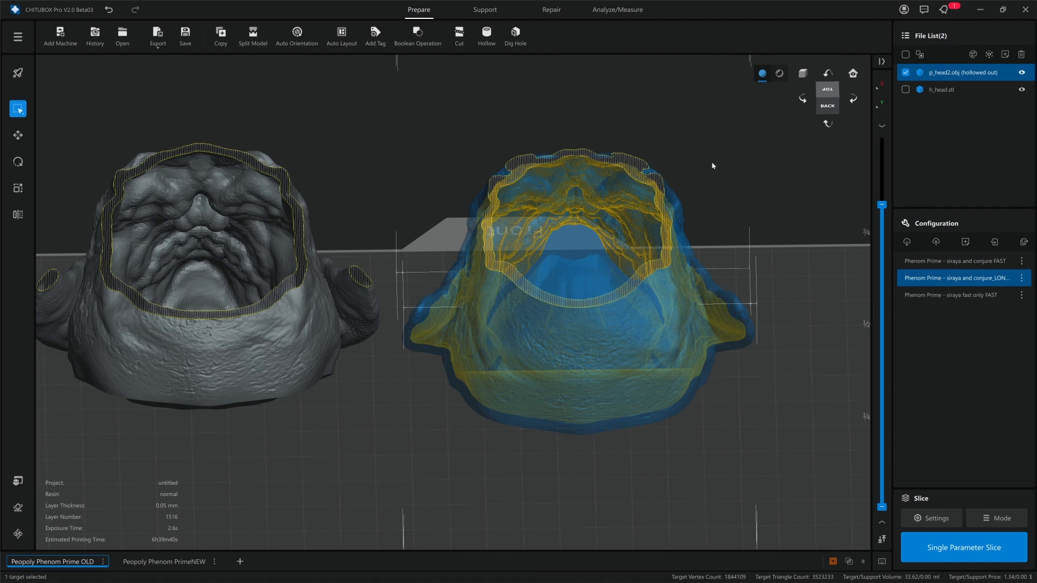
pyautogui.click(349, 149)
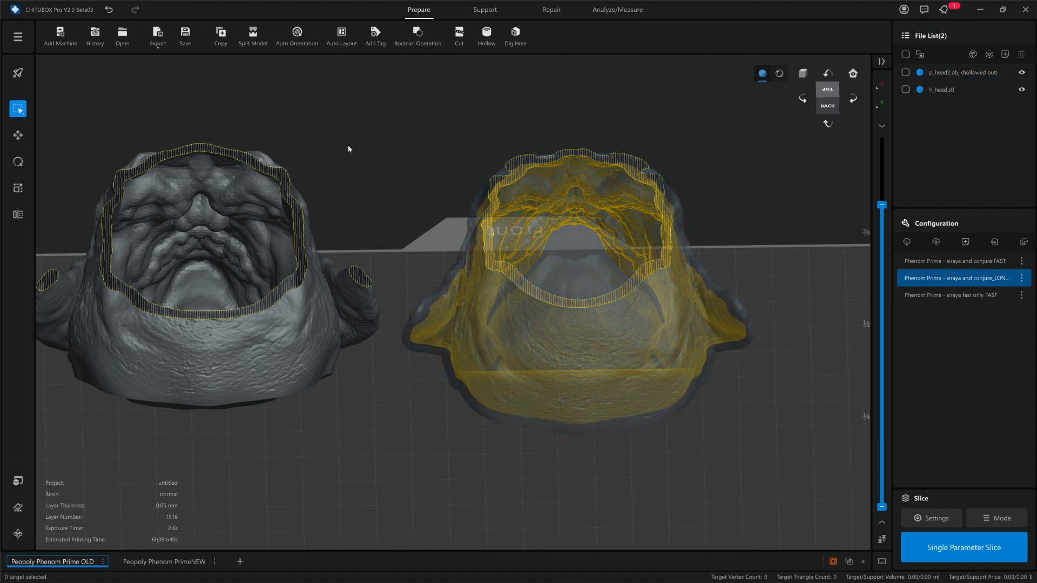
pyautogui.moveTo(559, 206); pyautogui.dragTo(592, 219, button='right')
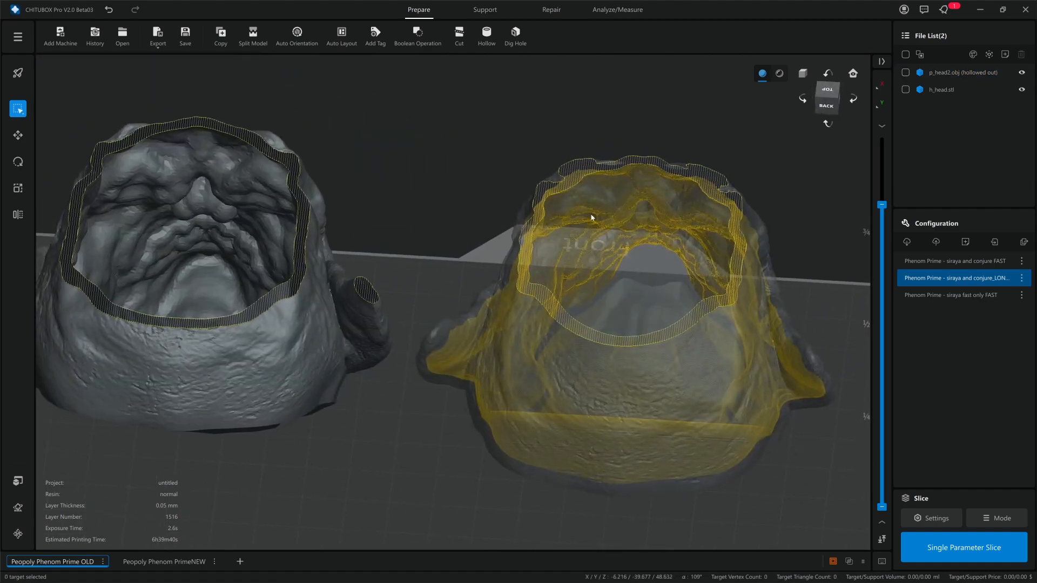
pyautogui.scroll(3, 264, 212)
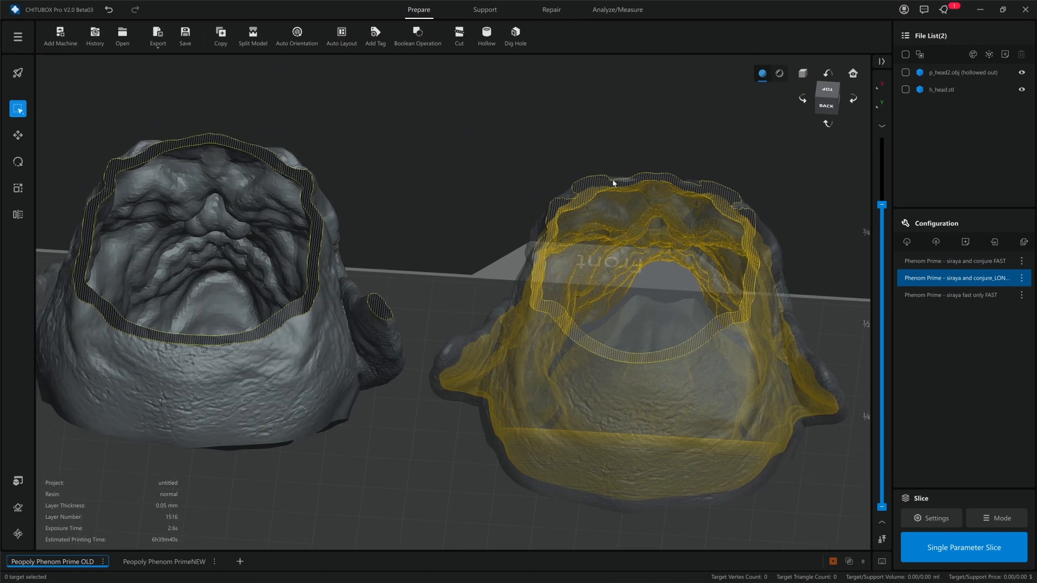
# Save the project as p_head2out_h_head_00.chitubox in the v2 folder.
pyautogui.click(184, 46)
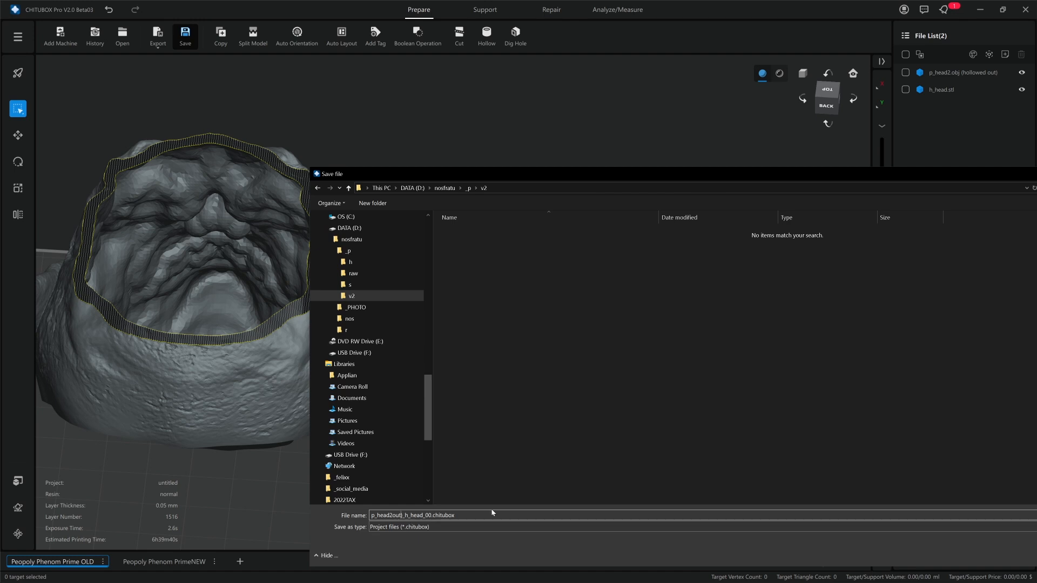
pyautogui.press('Delete')
pyautogui.moveTo(788, 174); pyautogui.dragTo(682, 174)
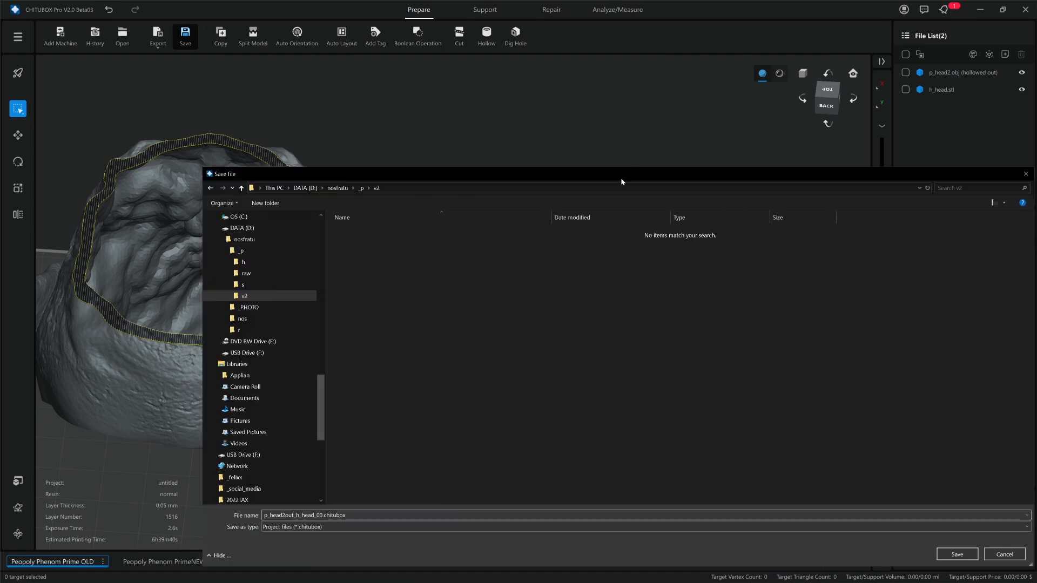
pyautogui.press('Return')
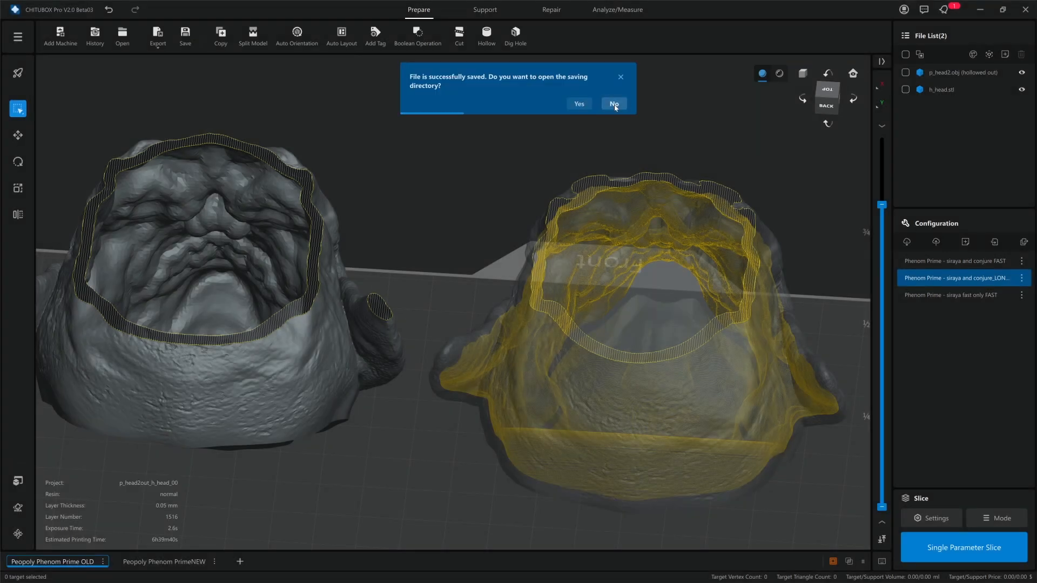
# Select p_head2.obj and raise the layer view to its maximum to show both heads whole from behind.
pyautogui.click(546, 224)
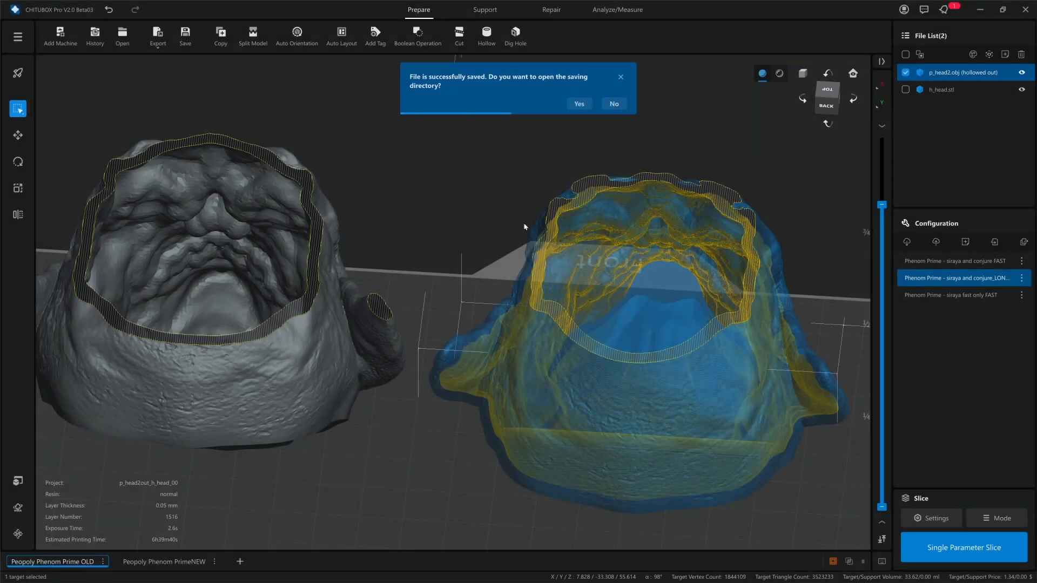
pyautogui.moveTo(881, 205); pyautogui.dragTo(881, 142)
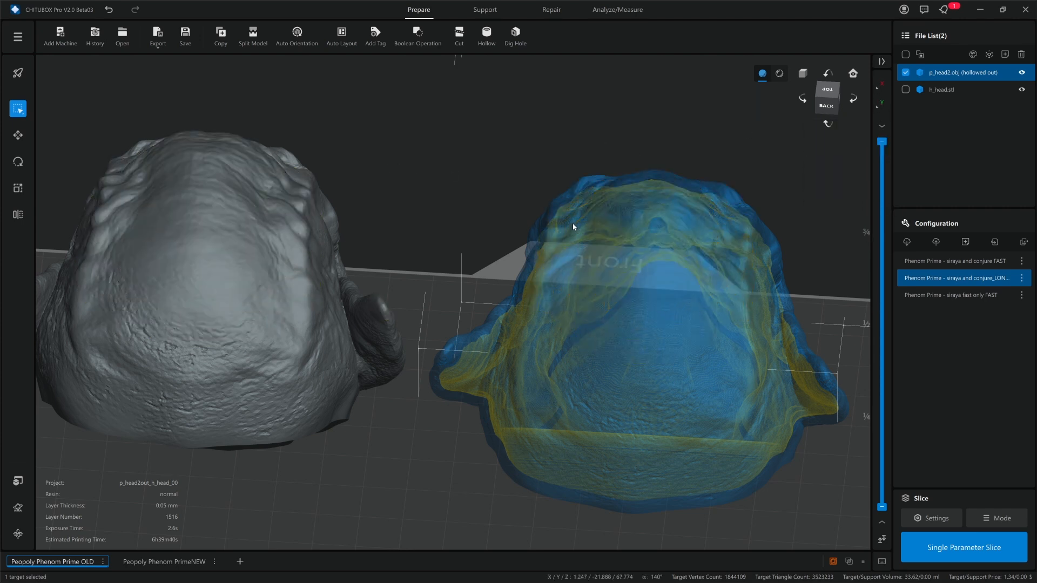
pyautogui.moveTo(573, 222); pyautogui.dragTo(545, 219, button='middle')
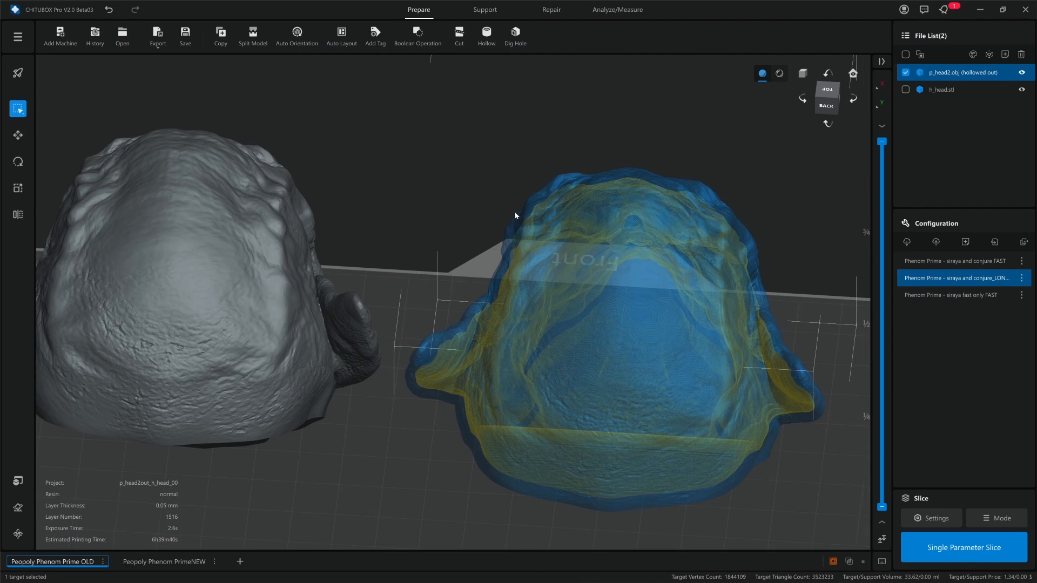
pyautogui.moveTo(516, 213); pyautogui.dragTo(521, 213, button='right')
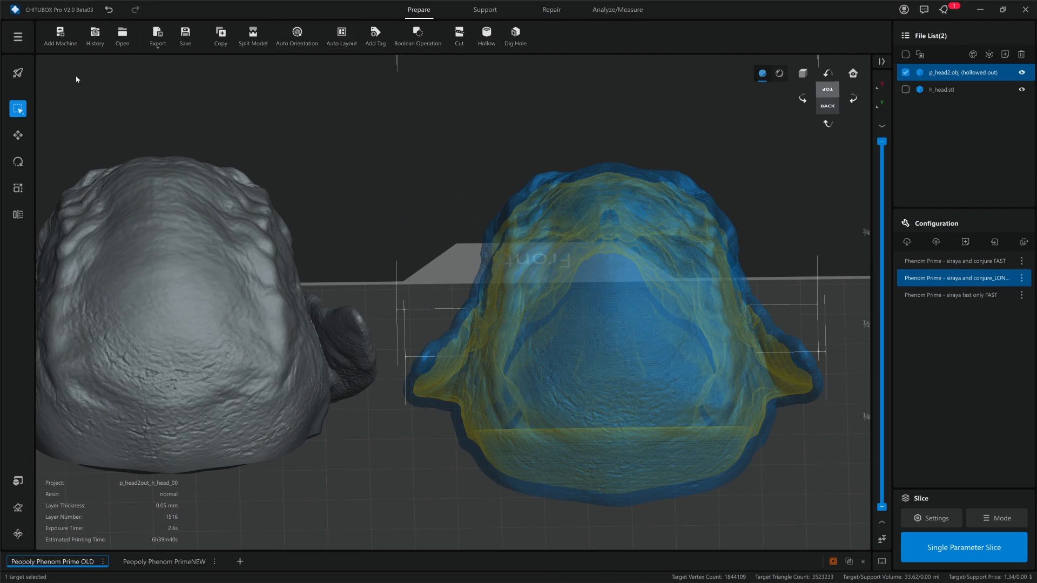
pyautogui.moveTo(210, 106); pyautogui.dragTo(239, 108, button='middle')
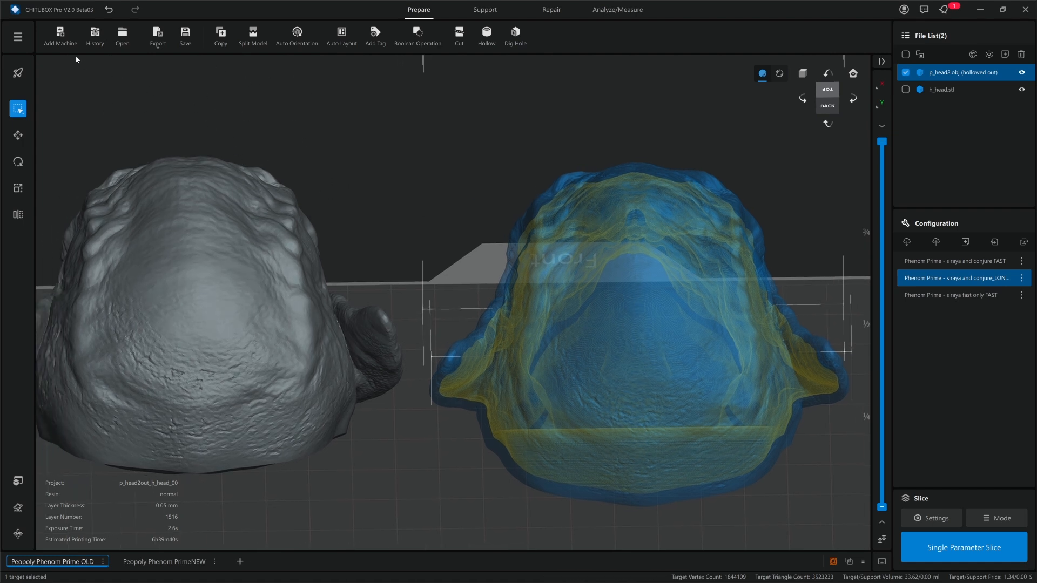
# Look at the model export choices and try adding h_head.stl to the selection, returning to p_head2.obj alone.
pyautogui.click(158, 45)
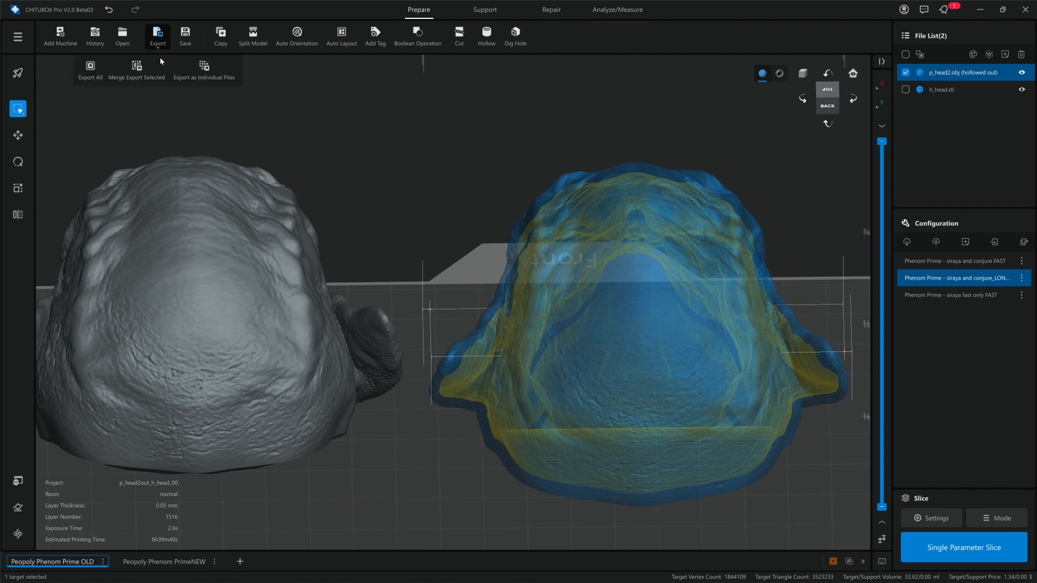
pyautogui.click(137, 78)
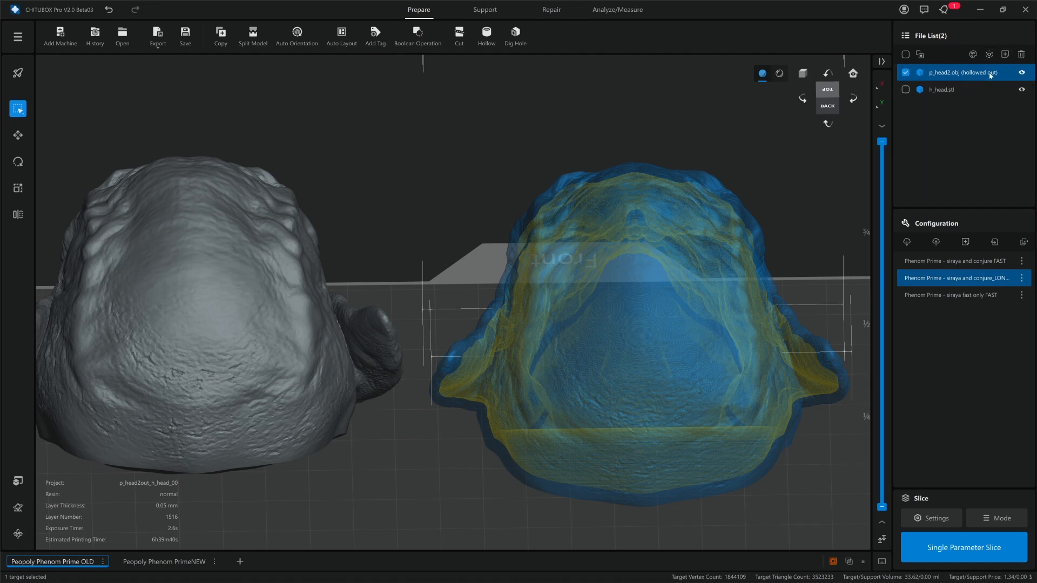
pyautogui.keyDown('ctrl'); pyautogui.click(949, 89); pyautogui.keyUp('ctrl')
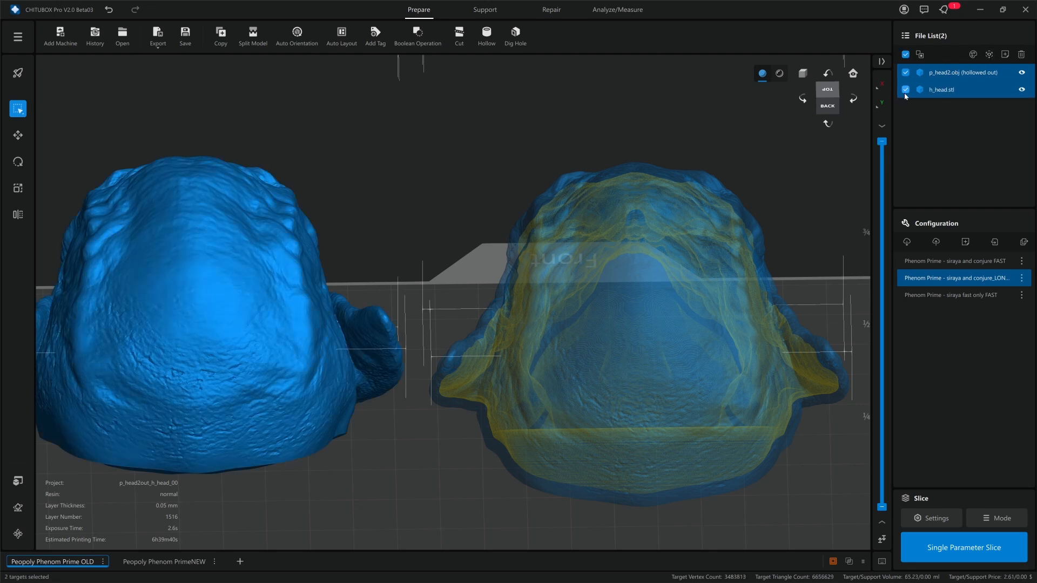
pyautogui.keyDown('ctrl'); pyautogui.click(970, 91); pyautogui.keyUp('ctrl')
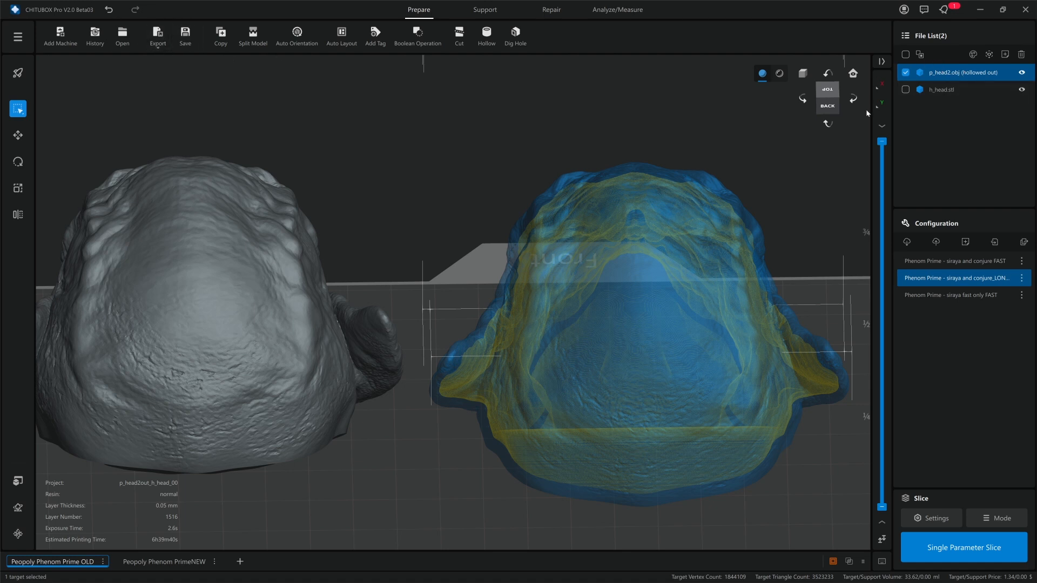
pyautogui.keyDown('ctrl'); pyautogui.click(960, 88); pyautogui.keyUp('ctrl')
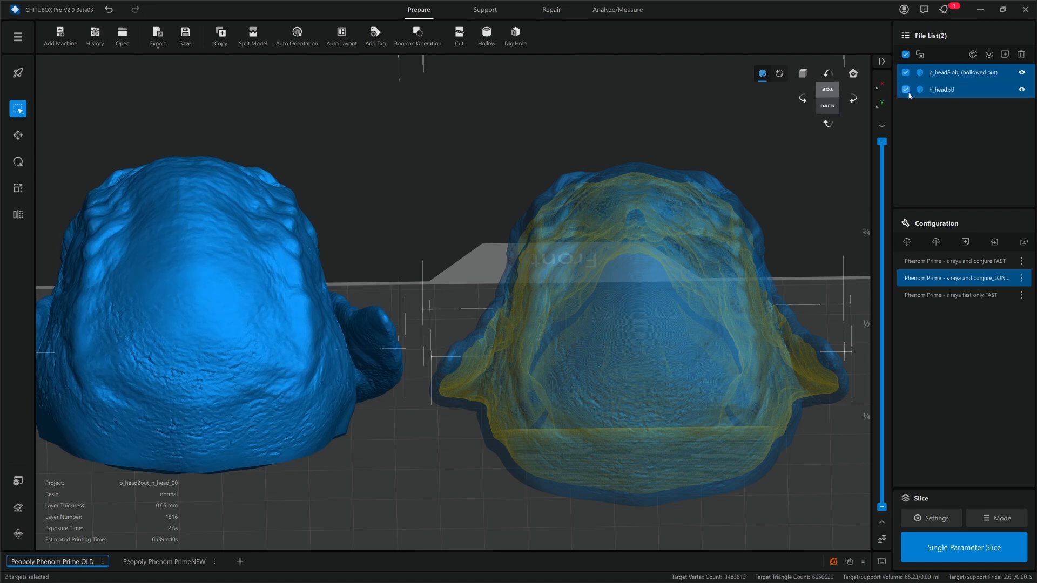
pyautogui.click(947, 76)
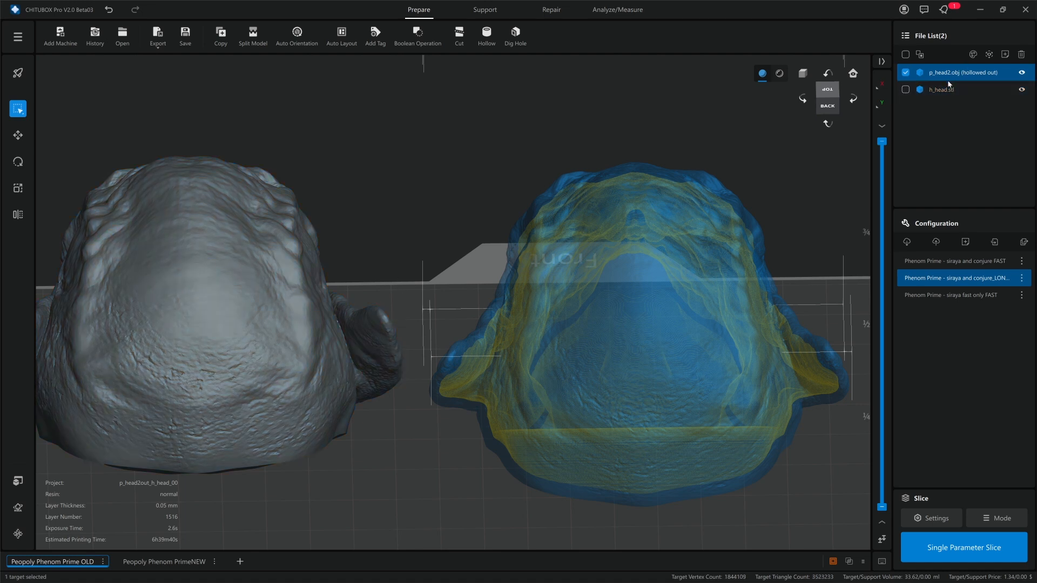
# Export only the selected hollowed head as a merged mesh, p_head2out_00.stl, in the v2 folder, and deselect the head.
pyautogui.click(155, 47)
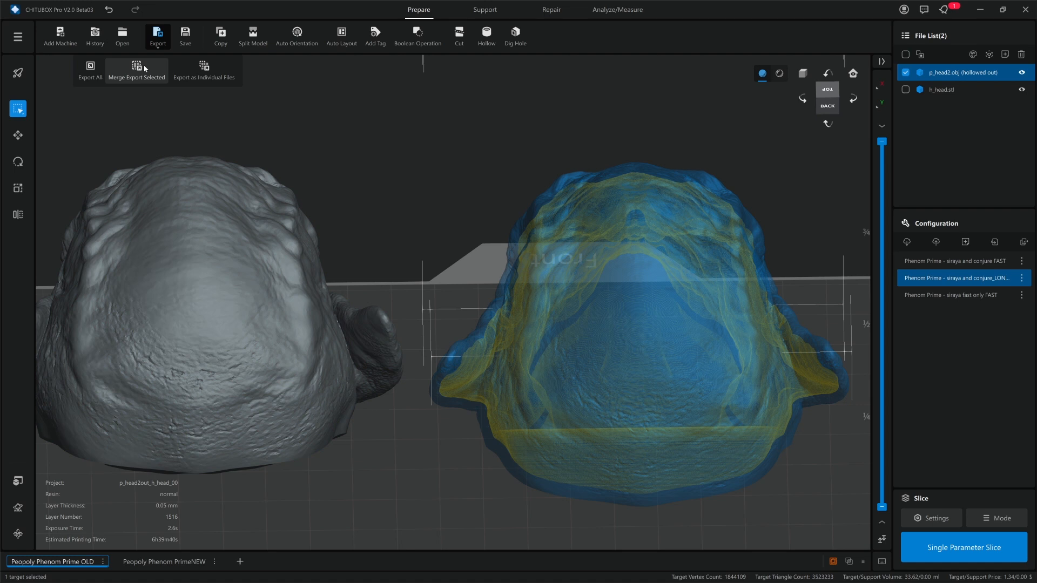
pyautogui.click(144, 69)
pyautogui.click(139, 74)
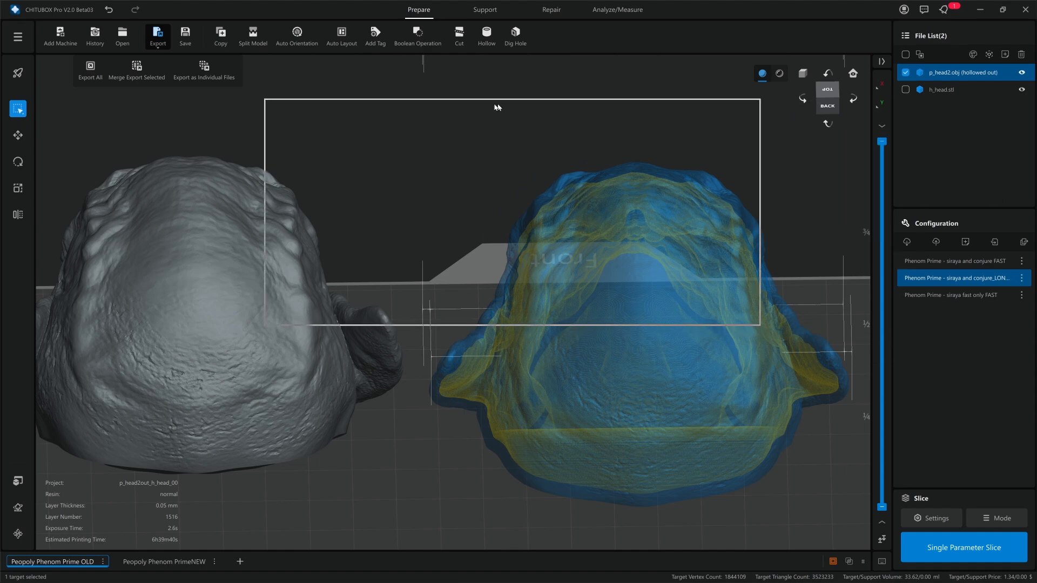
pyautogui.moveTo(805, 110); pyautogui.dragTo(672, 77)
pyautogui.moveTo(938, 518); pyautogui.dragTo(711, 304)
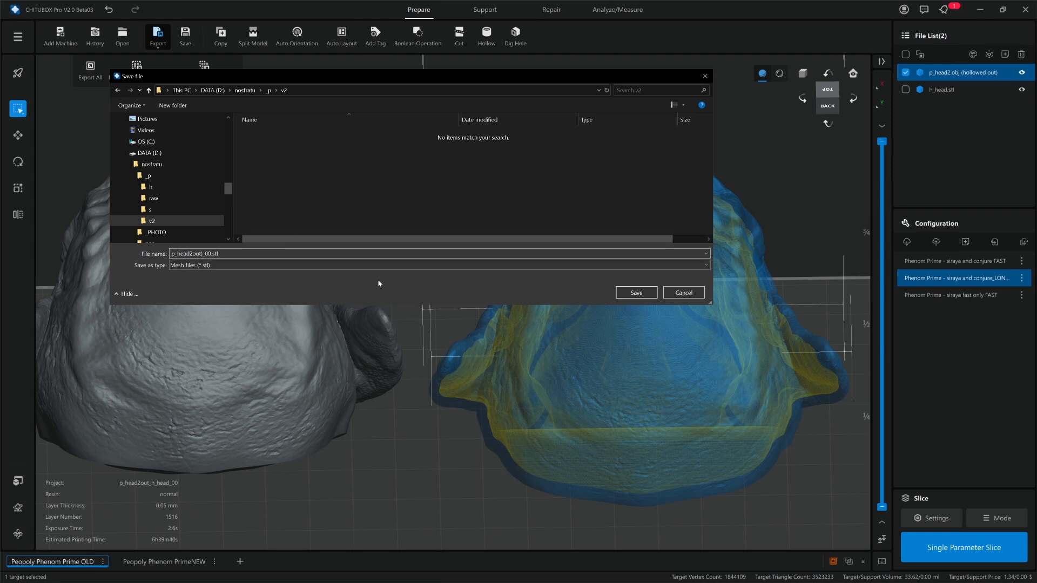
pyautogui.press('BackSpace')
pyautogui.click(636, 293)
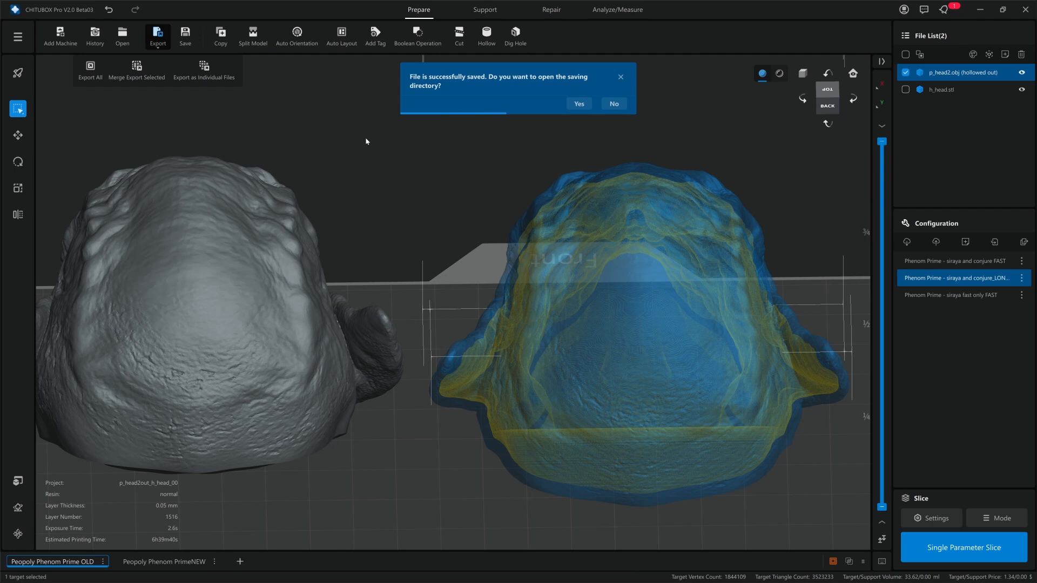
pyautogui.click(280, 133)
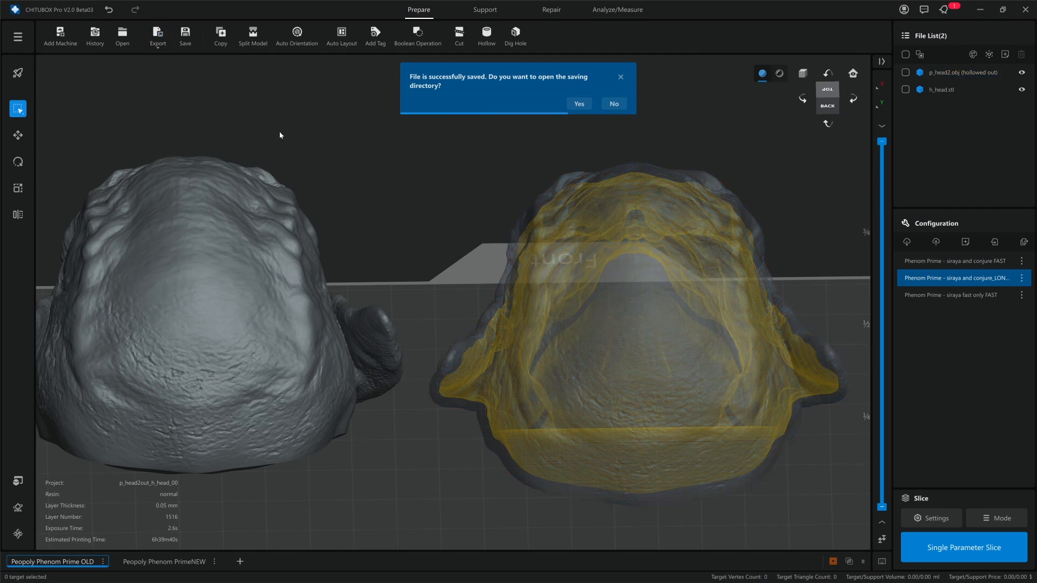
# Switch to CHITUBOX Pro V1.4.0, look at its Section Export file options for p_head2.obj, and cancel the export.
pyautogui.hotkey('alt', 'Tab')
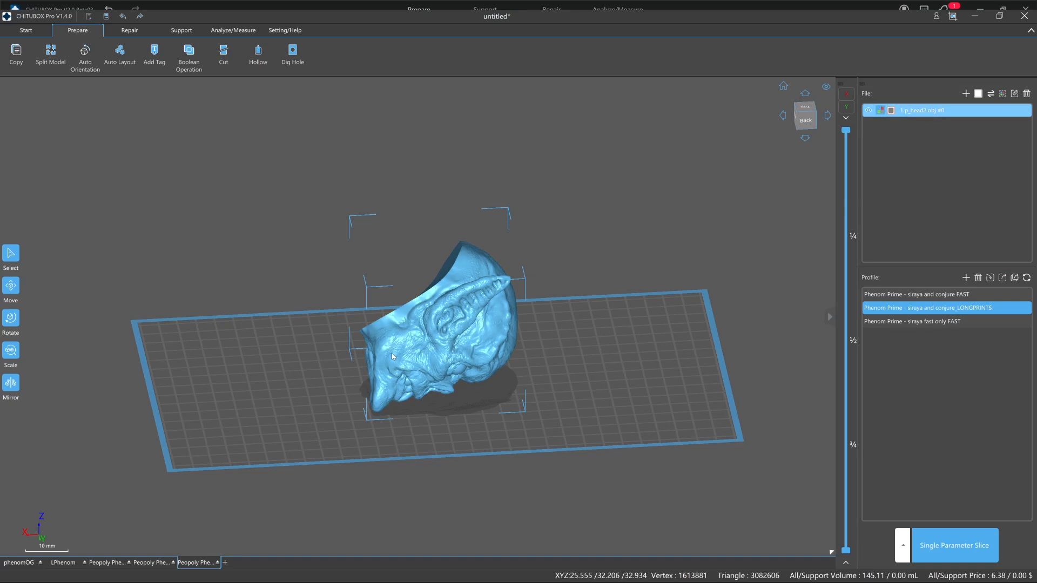
pyautogui.click(26, 31)
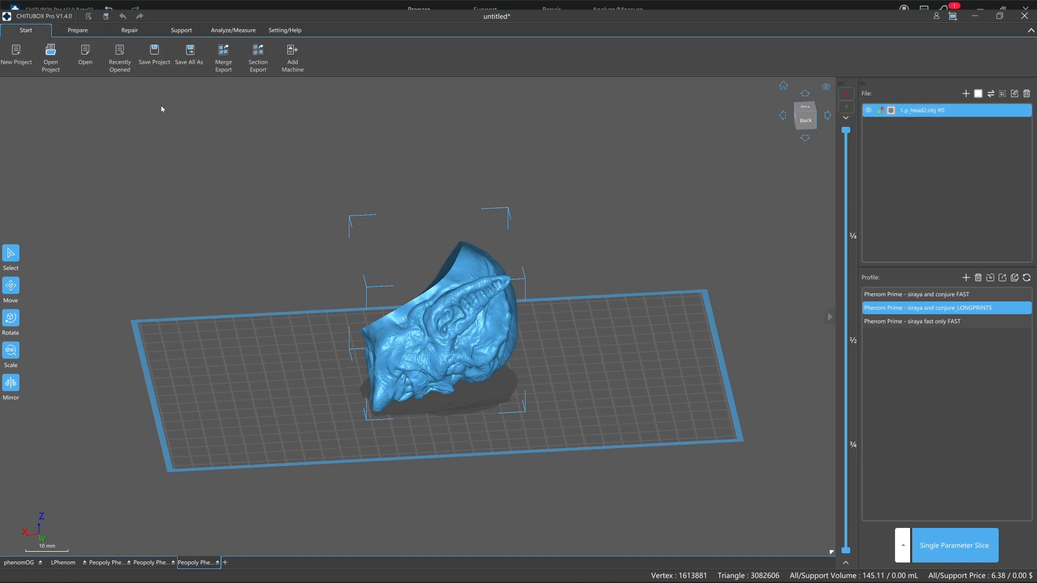
pyautogui.click(259, 64)
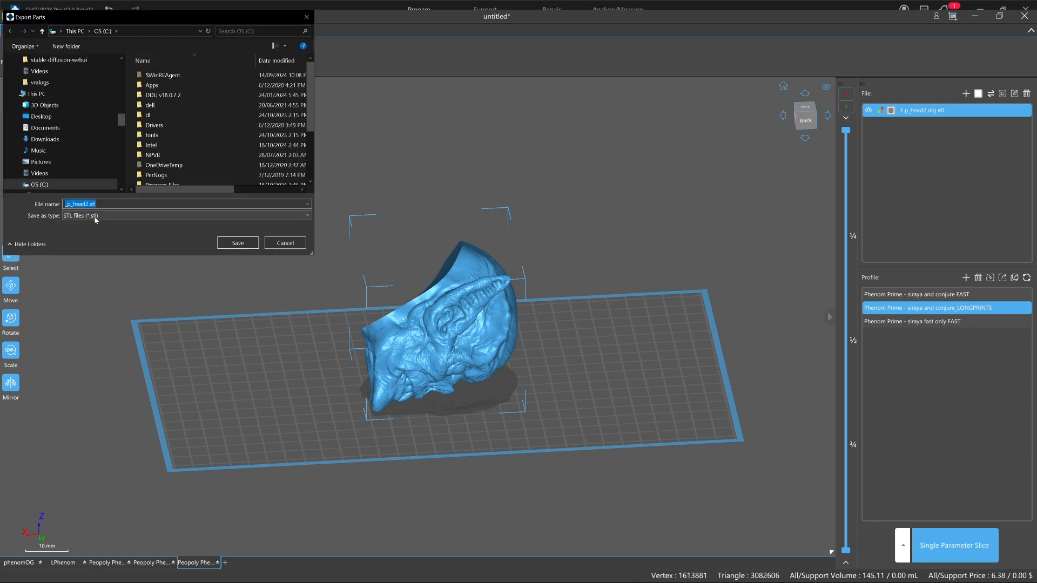
pyautogui.click(284, 243)
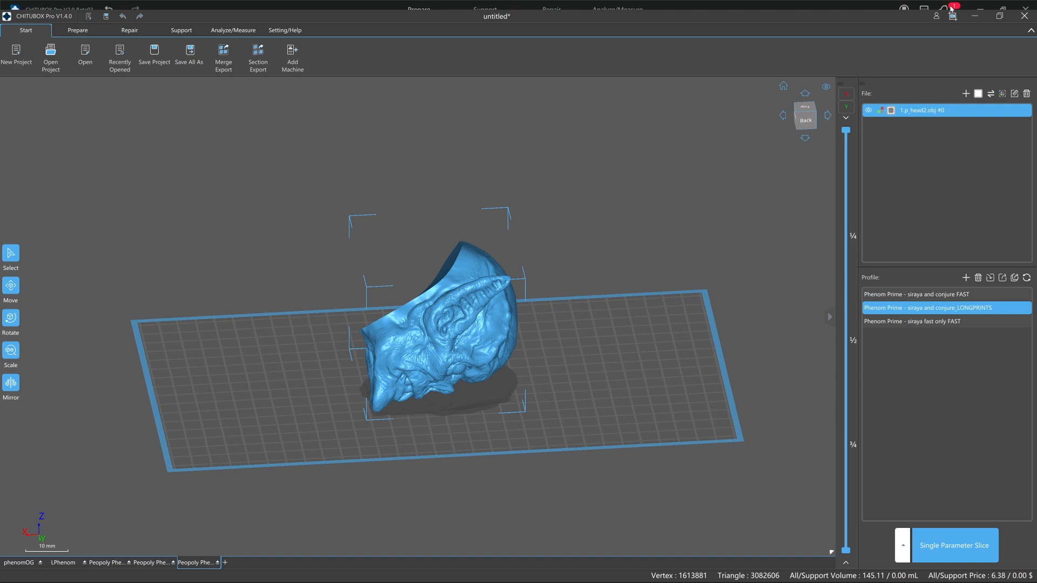
# Switch back to the CHITUBOX Pro V2.0 beta, try exporting the hollowed p_head2.obj as individual files, cancel the save, and deselect it.
pyautogui.click(877, 6)
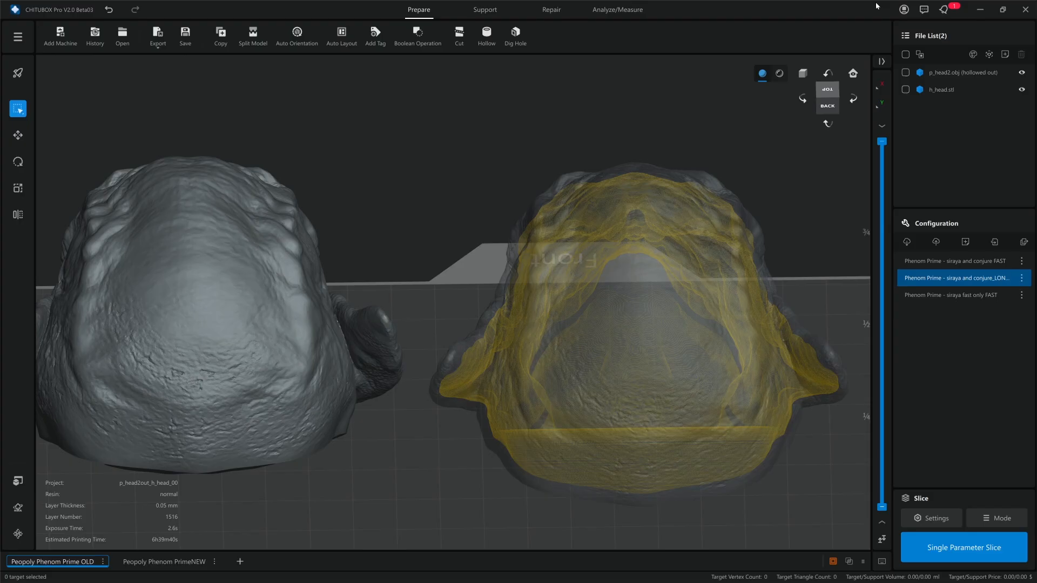
pyautogui.click(678, 209)
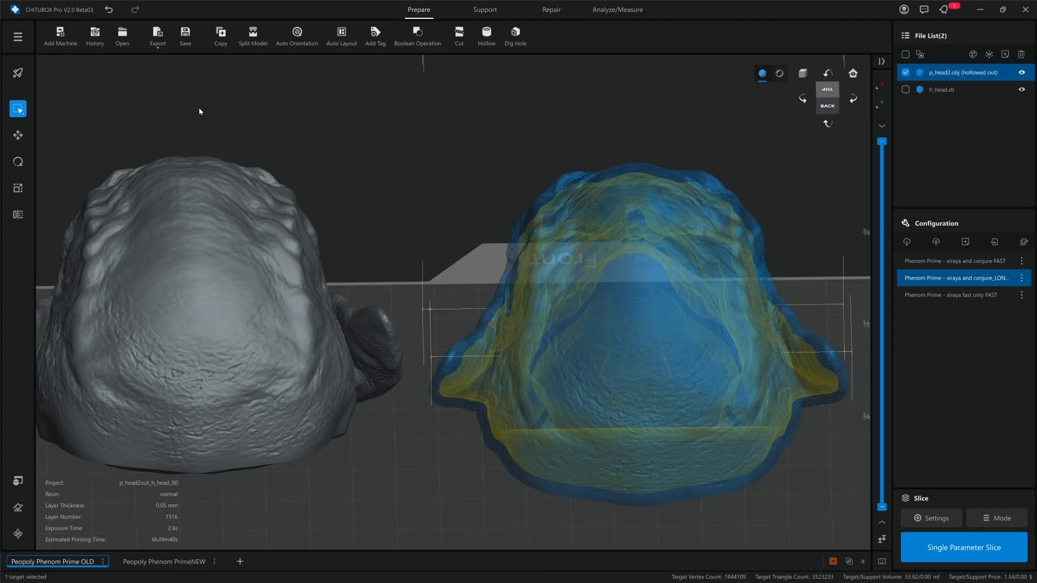
pyautogui.click(158, 37)
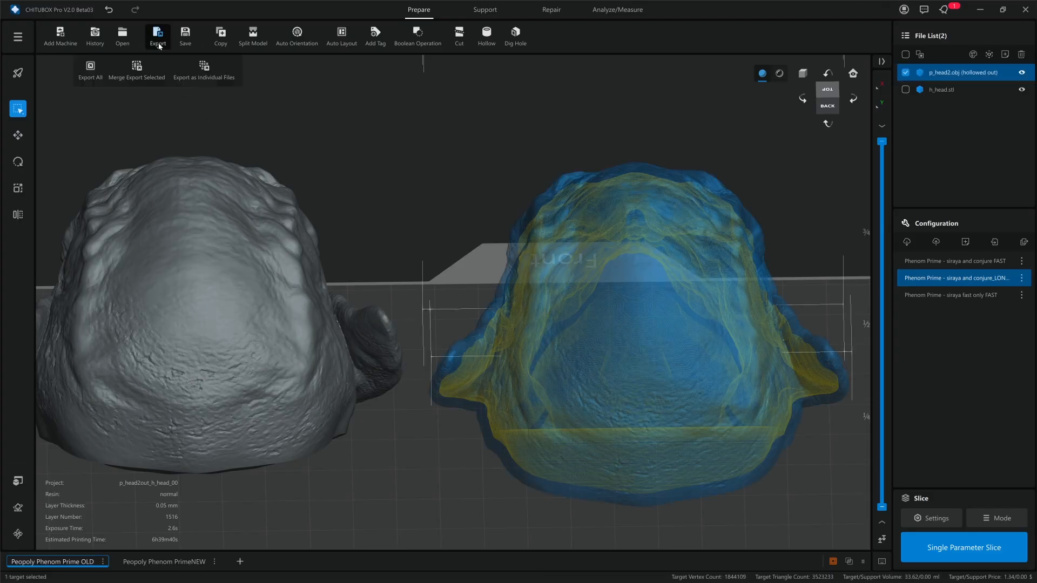
pyautogui.click(218, 77)
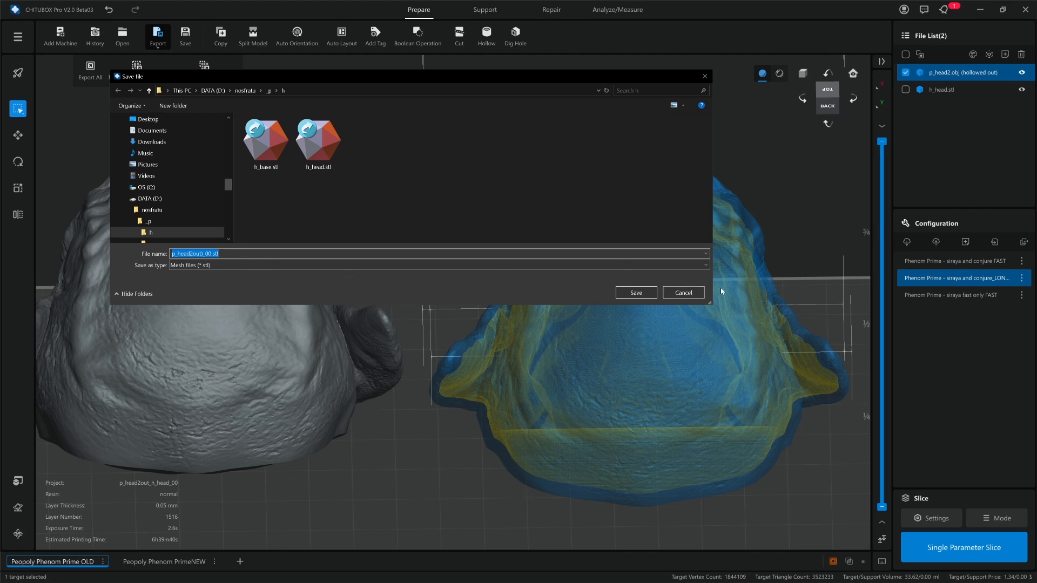
pyautogui.click(683, 292)
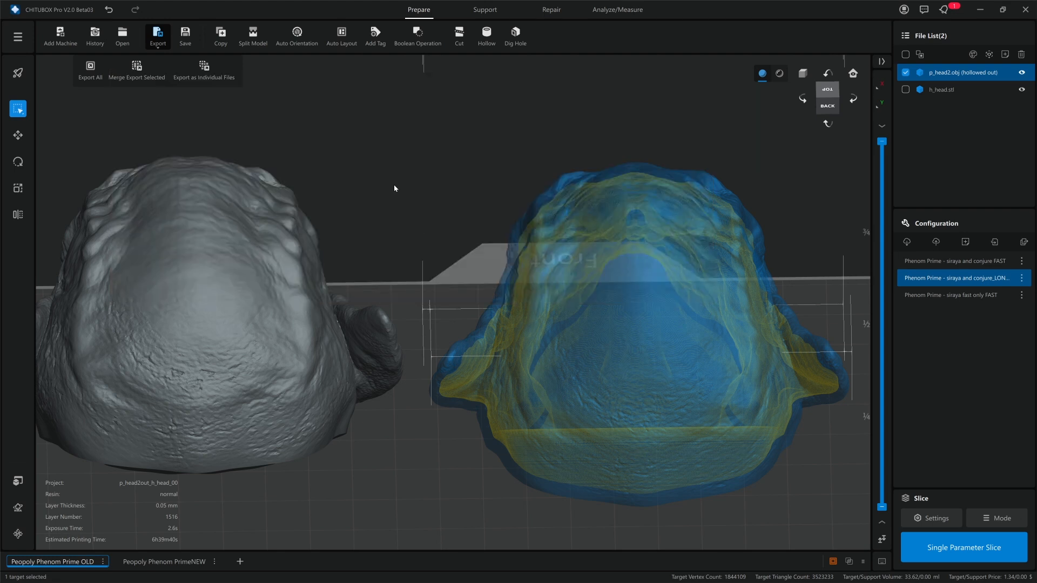
pyautogui.click(395, 187)
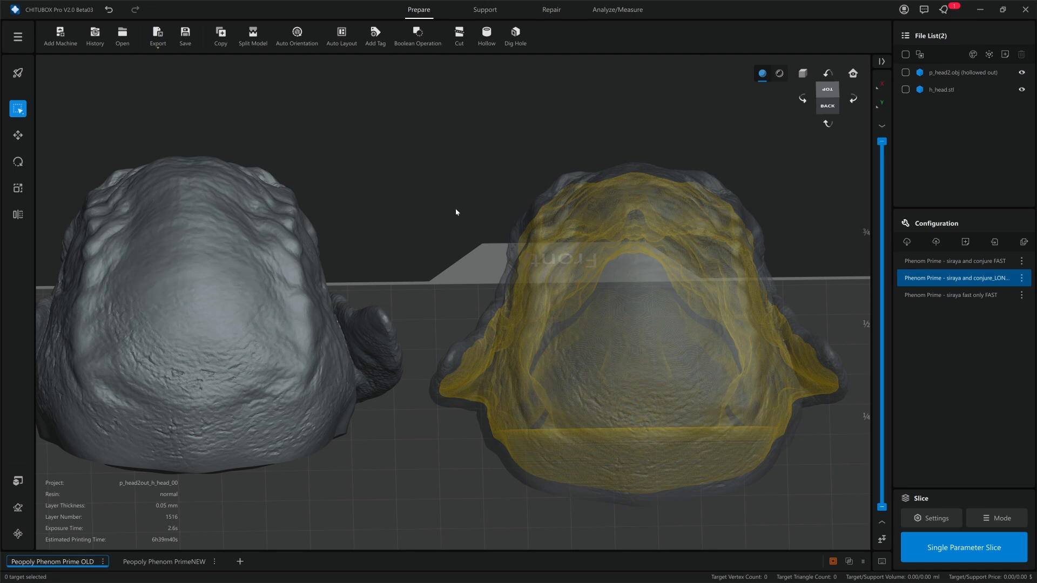
# Delete the hollowed p_head2.obj from the build plate, keeping h_head.stl.
pyautogui.scroll(-3, 546, 176)
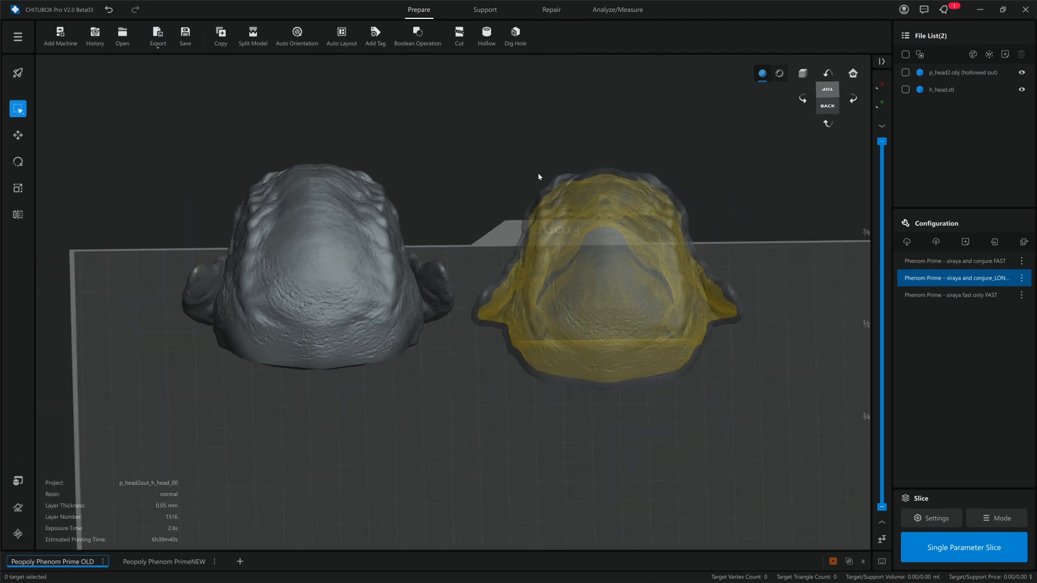
pyautogui.click(576, 222)
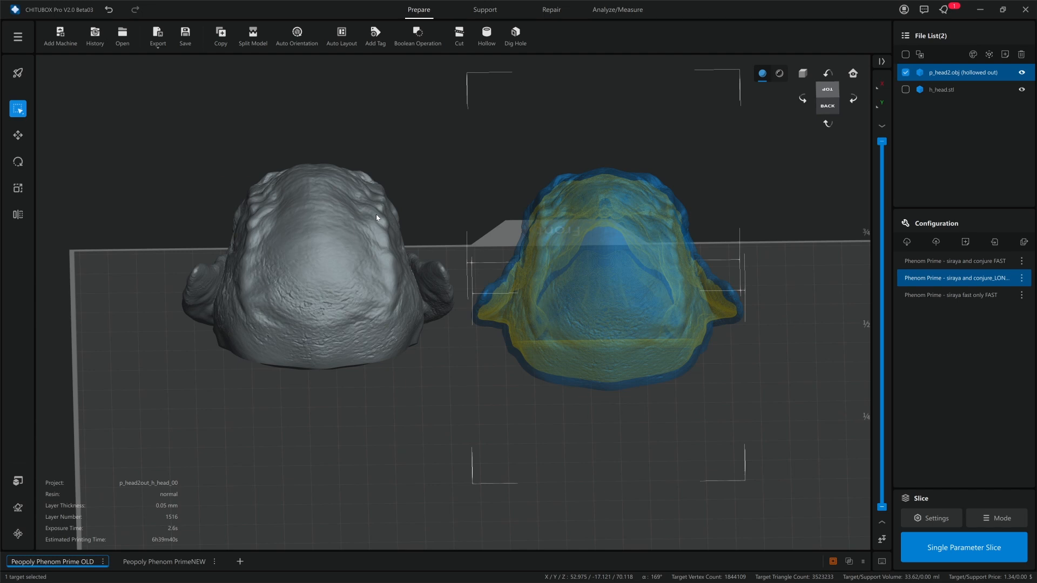
pyautogui.press('Delete')
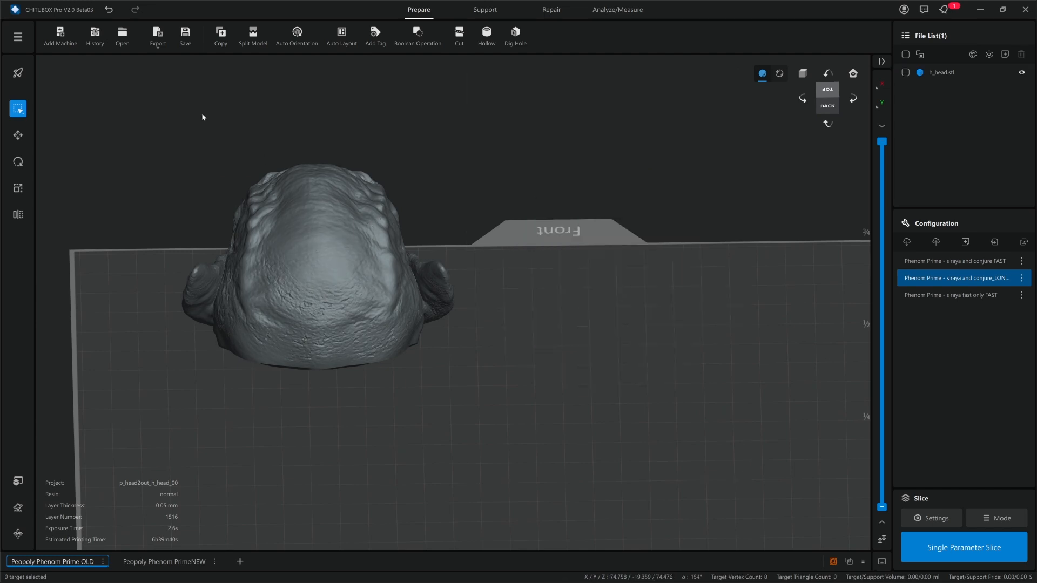
# Import the exported mesh p_head2out_00.stl from the v2 folder beside h_head.stl.
pyautogui.click(123, 36)
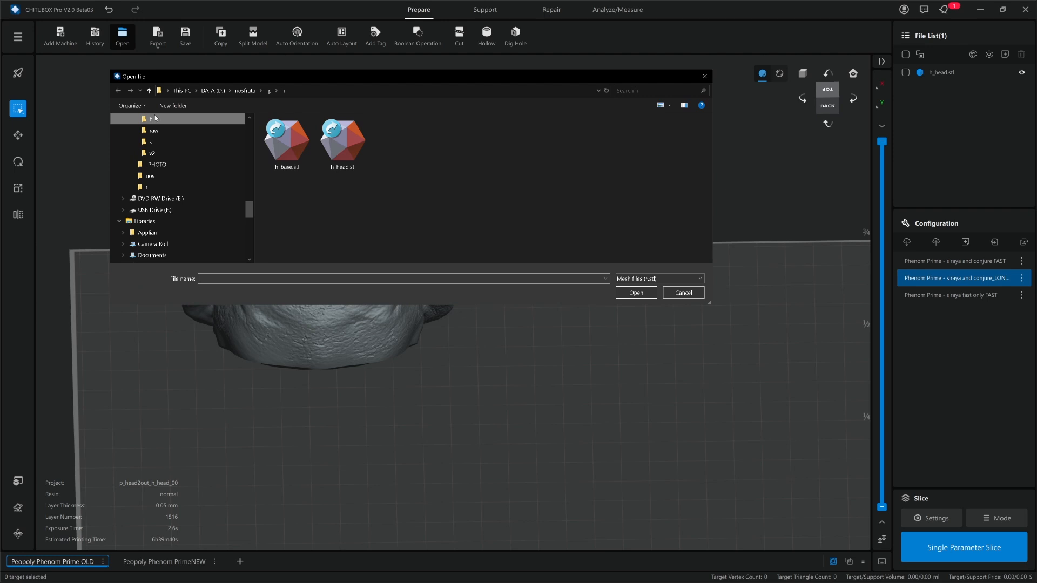
pyautogui.click(269, 91)
pyautogui.doubleClick(299, 167)
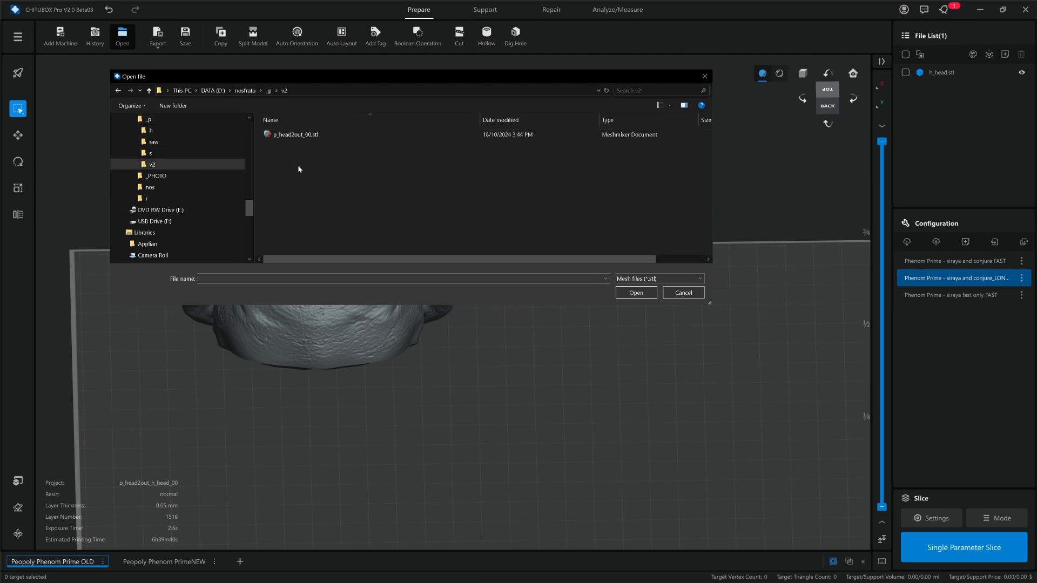
pyautogui.click(305, 138)
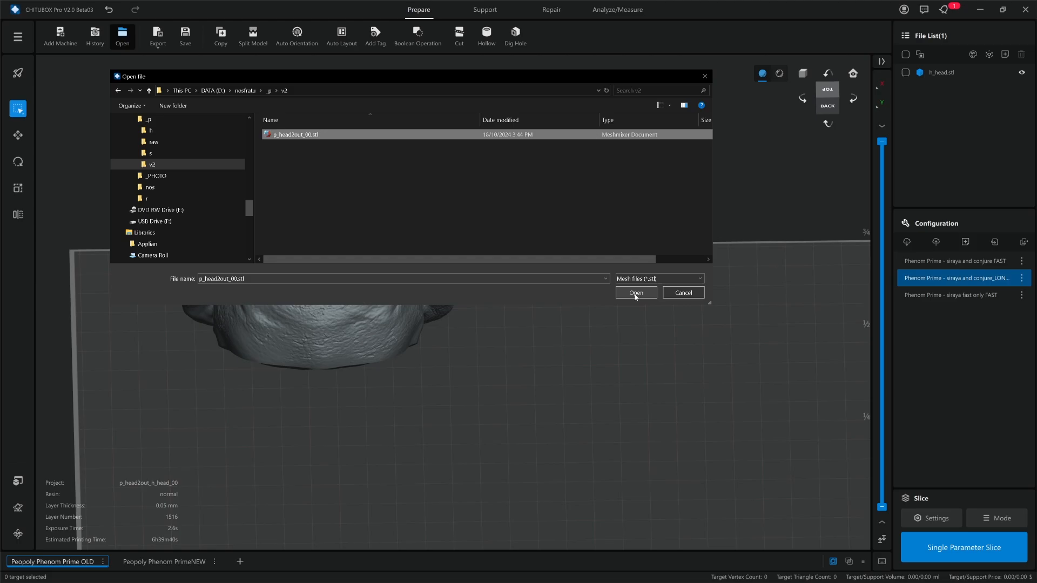
pyautogui.click(636, 295)
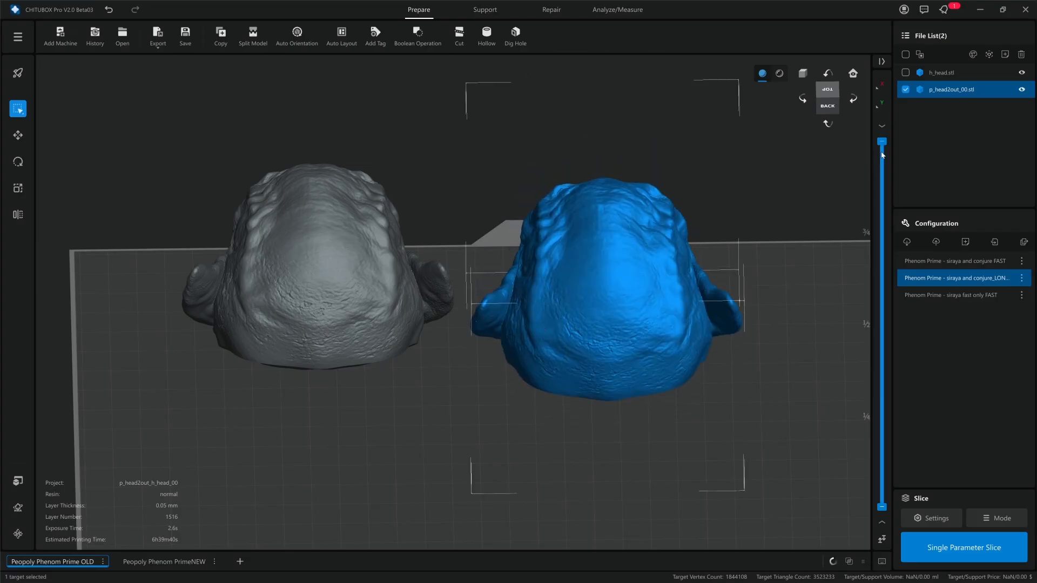
# Lower the upper layer limit to about 57.6 mm to cut both heads open, and look into their cavities from behind.
pyautogui.moveTo(882, 141); pyautogui.dragTo(886, 230)
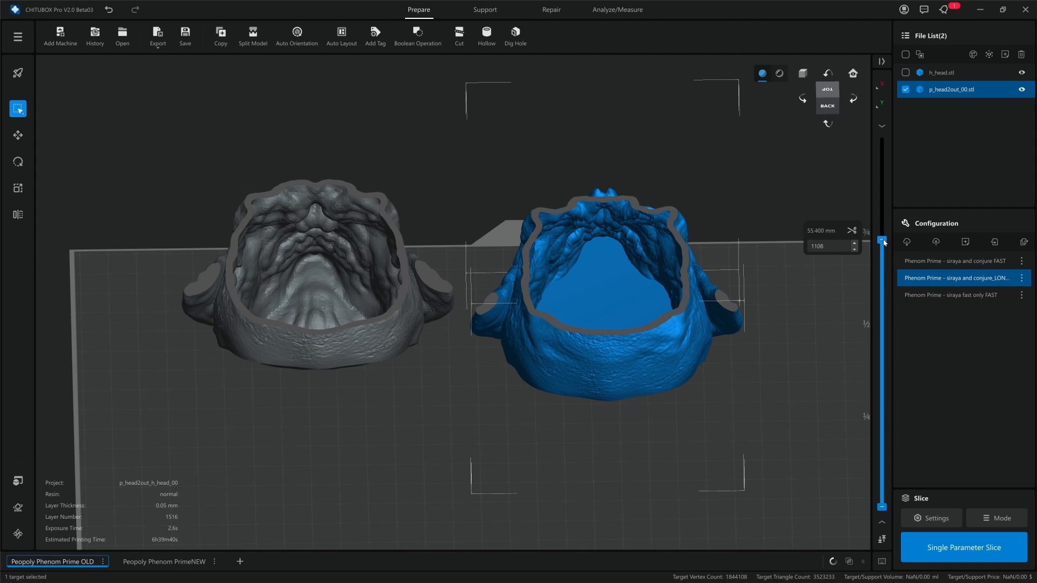
pyautogui.scroll(4, 499, 227)
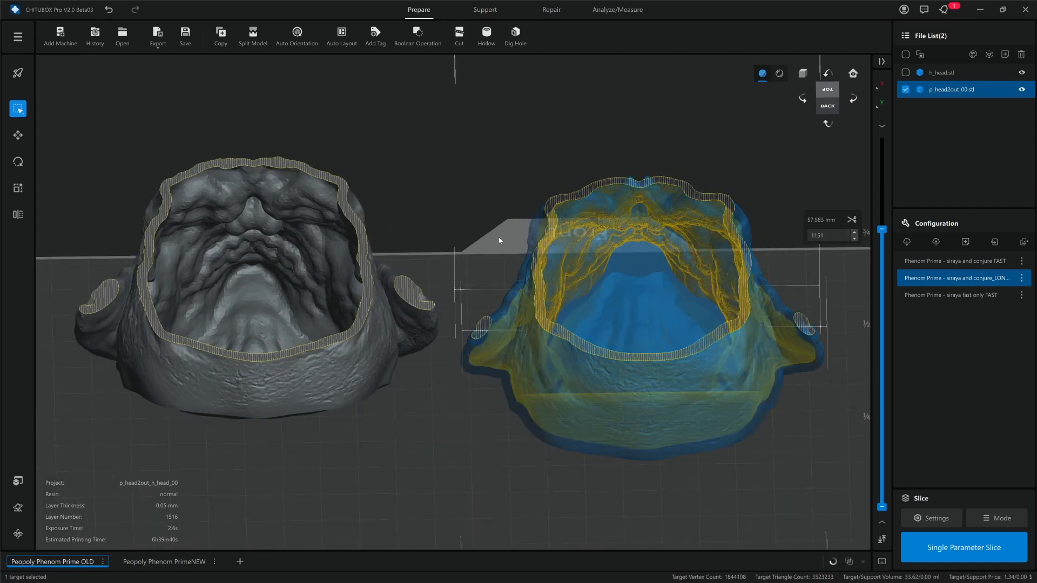
pyautogui.moveTo(497, 241); pyautogui.dragTo(496, 266, button='middle')
pyautogui.click(424, 221)
pyautogui.moveTo(425, 222); pyautogui.dragTo(508, 223)
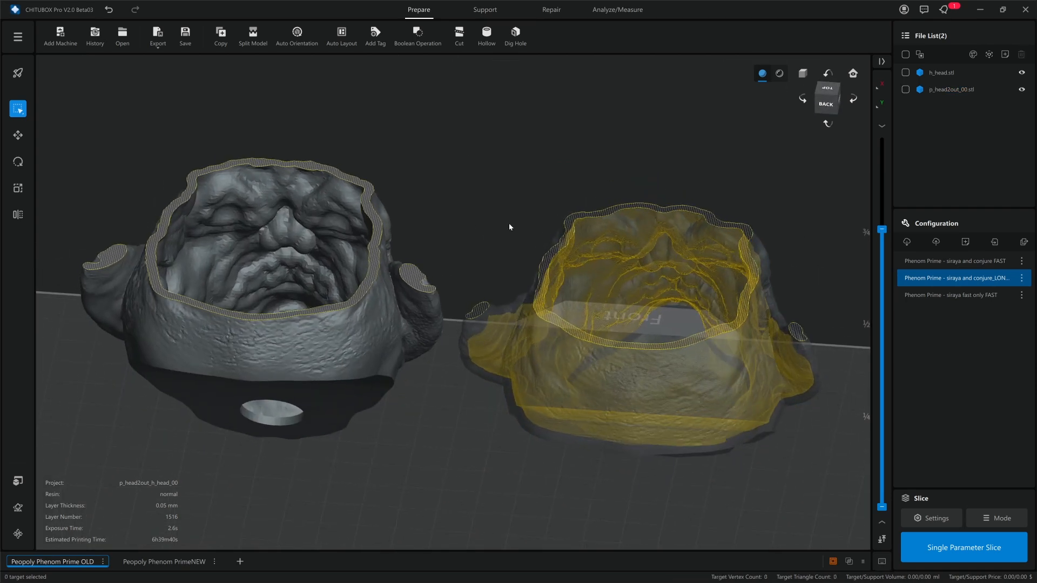
# Select h_head.stl and p_head2out_00.stl in turn and compare their cut-open interiors and wall sections from behind and above.
pyautogui.click(348, 251)
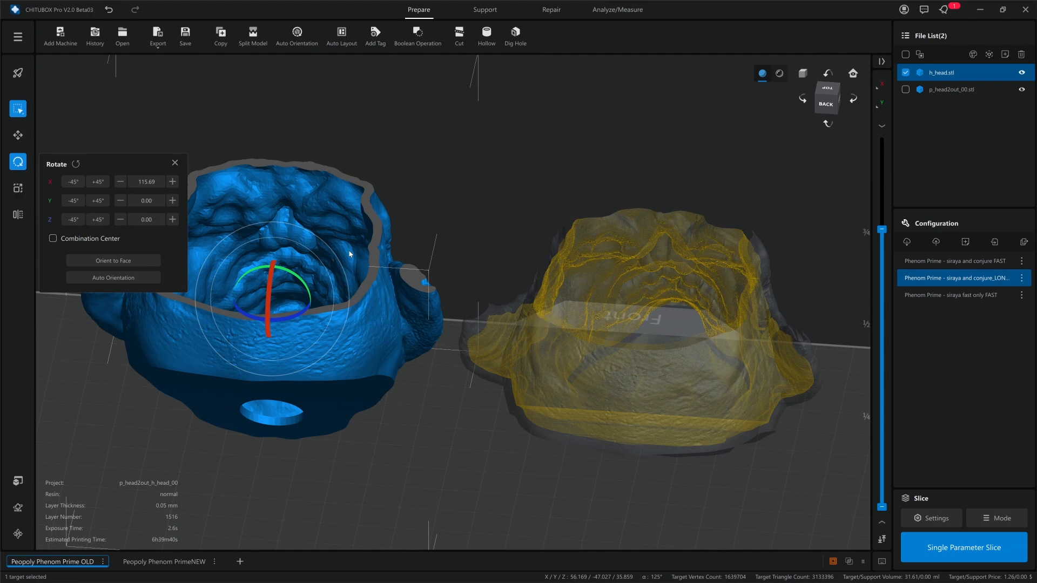
pyautogui.moveTo(499, 192); pyautogui.dragTo(586, 215, button='right')
pyautogui.click(586, 218)
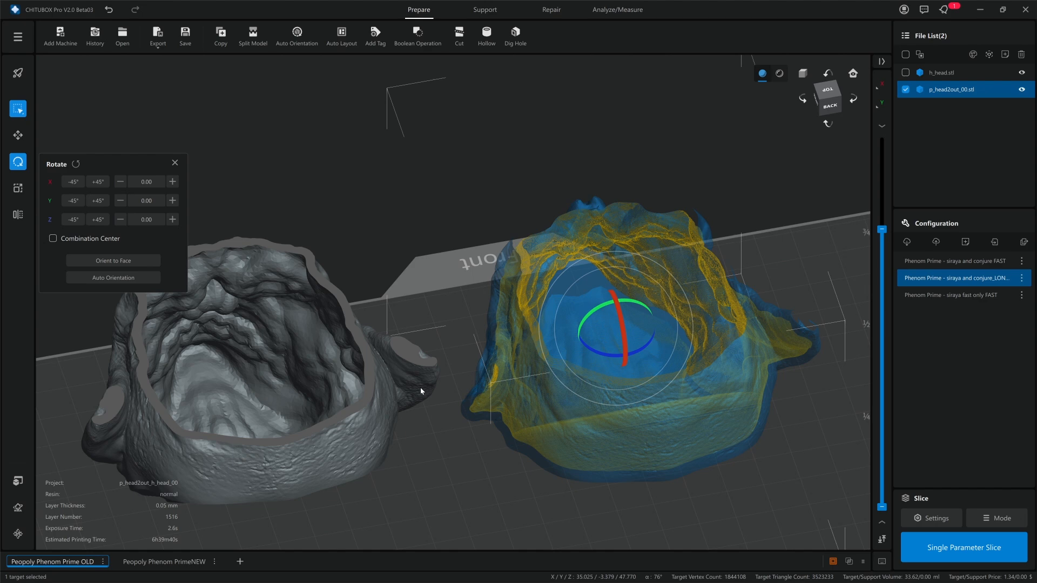
pyautogui.click(734, 455)
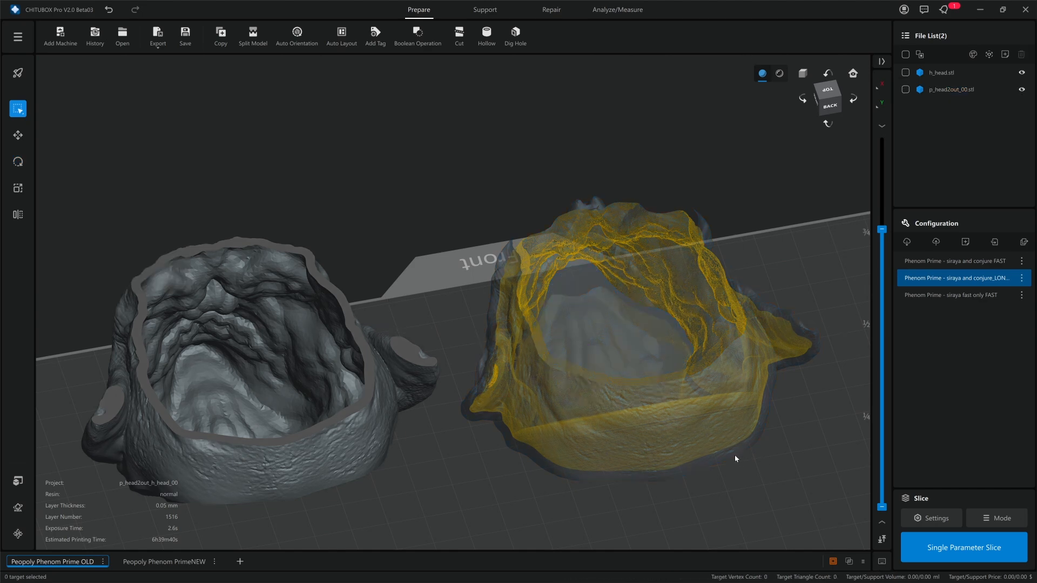
pyautogui.click(536, 398)
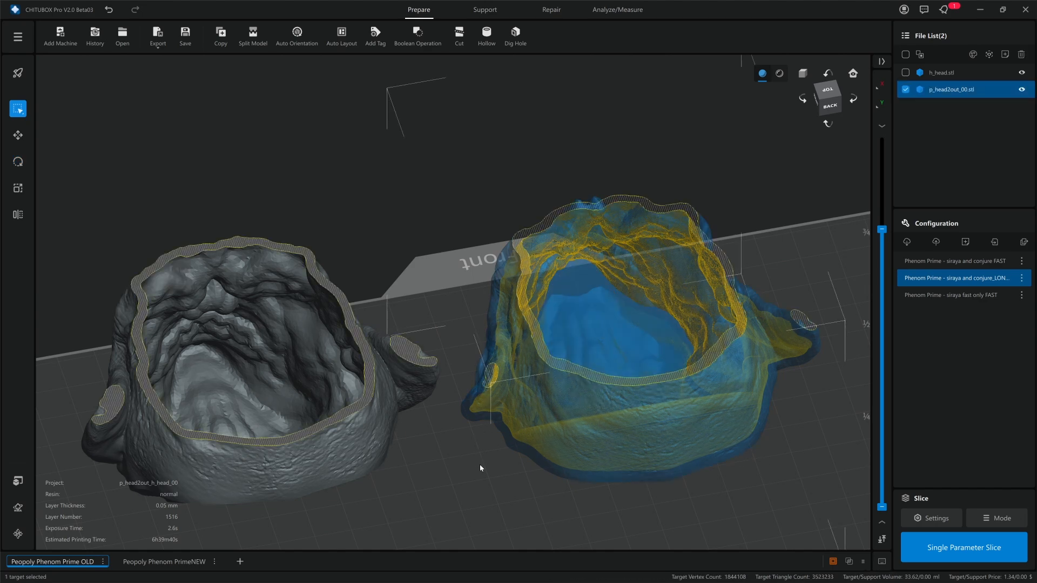
pyautogui.click(367, 421)
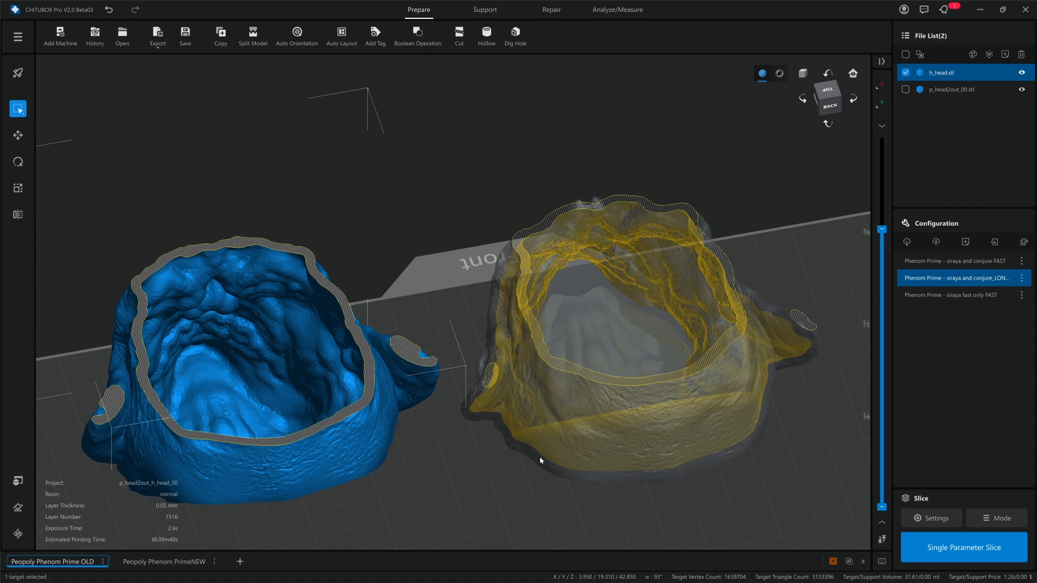
pyautogui.click(626, 433)
pyautogui.moveTo(626, 433); pyautogui.dragTo(783, 469, button='right')
pyautogui.moveTo(783, 470); pyautogui.dragTo(731, 399, button='middle')
pyautogui.moveTo(361, 398); pyautogui.dragTo(386, 405, button='right')
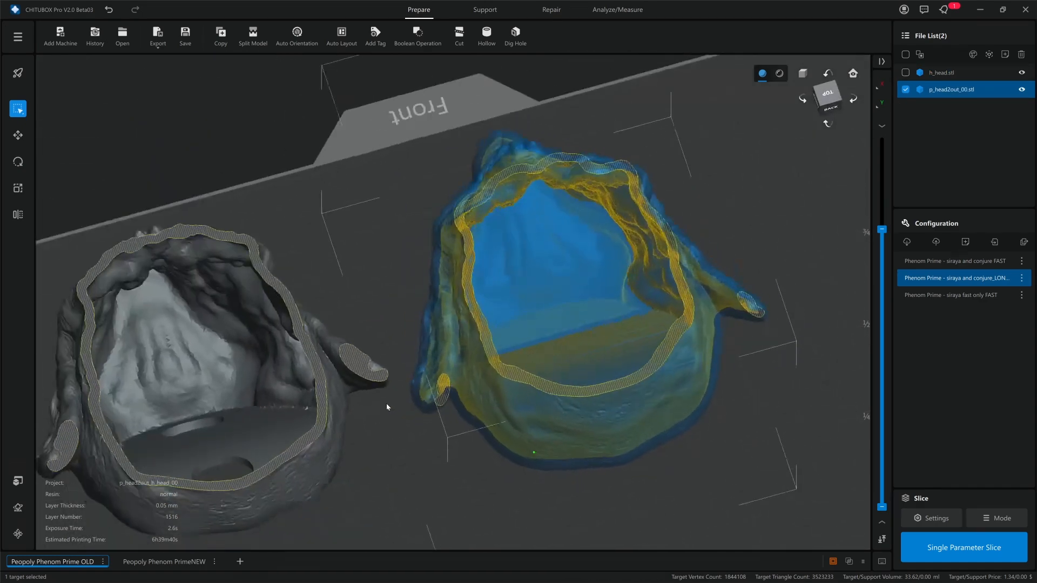
# With p_head2out_00.stl selected, examine both open skulls side by side from the front and above.
pyautogui.moveTo(659, 431); pyautogui.dragTo(662, 422, button='right')
pyautogui.moveTo(662, 422); pyautogui.dragTo(620, 204, button='middle')
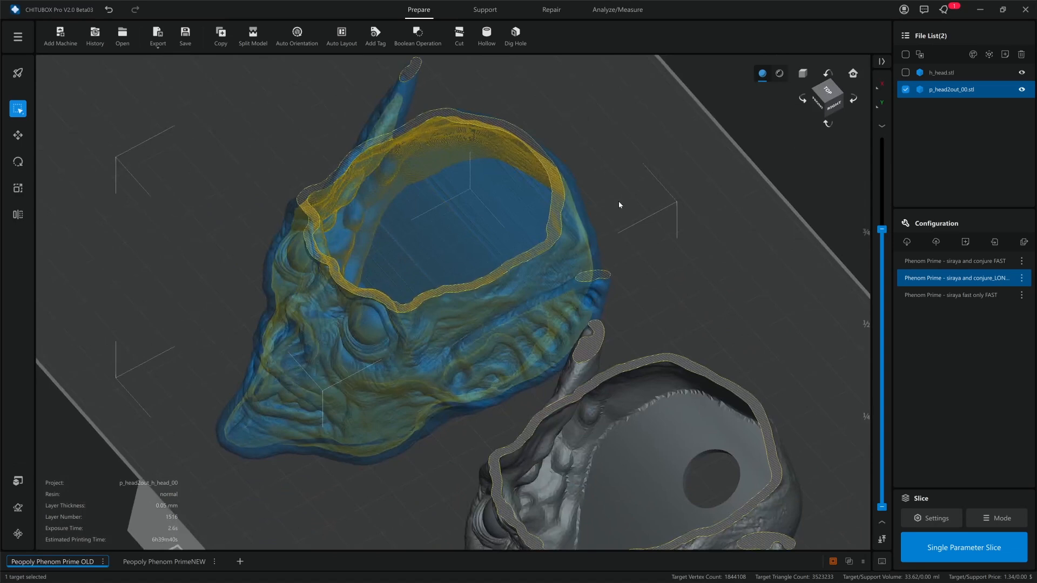
pyautogui.moveTo(620, 203); pyautogui.dragTo(648, 221, button='right')
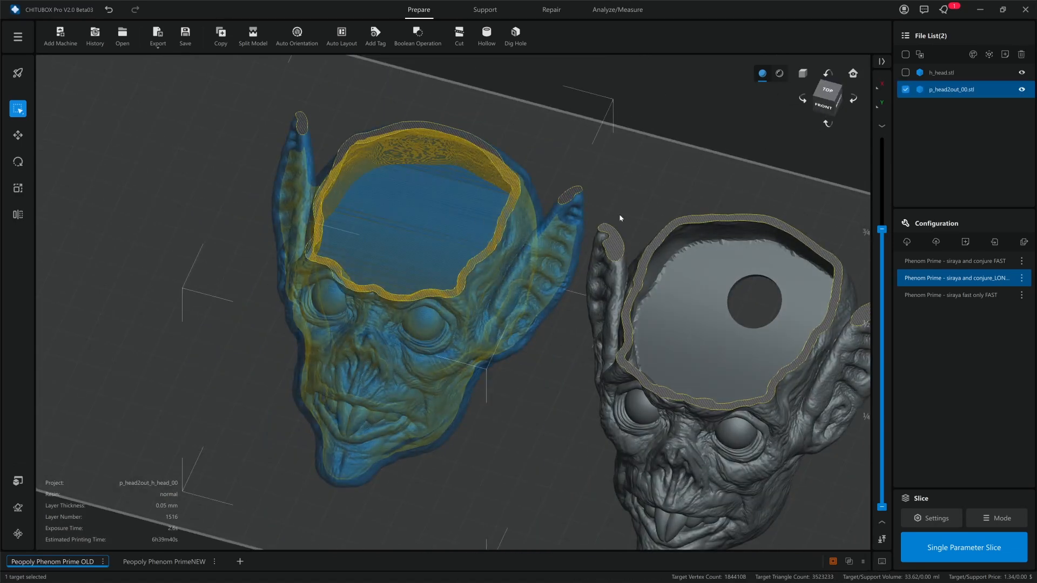
pyautogui.moveTo(620, 217); pyautogui.dragTo(544, 206, button='middle')
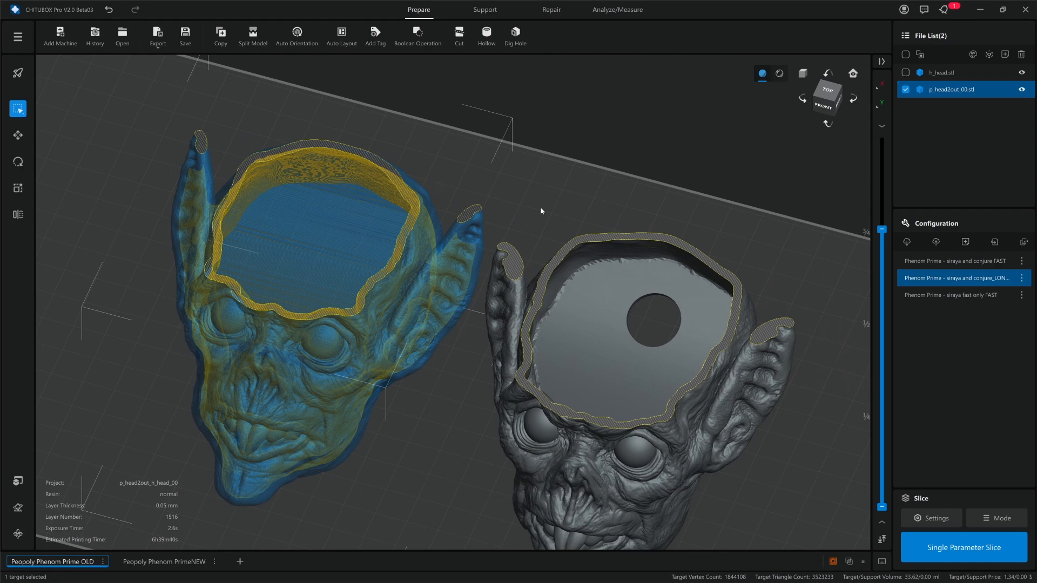
pyautogui.moveTo(541, 208); pyautogui.dragTo(547, 210, button='right')
pyautogui.moveTo(461, 233); pyautogui.dragTo(489, 235, button='middle')
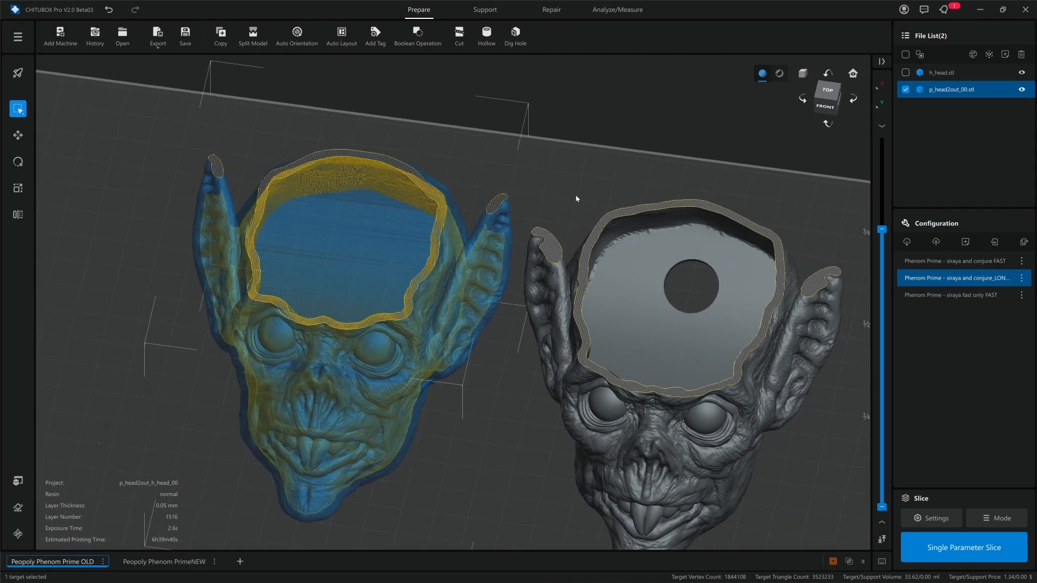
# Raise the lower layer limit partway up the heads and inspect the cavity walls of p_head2out_00.stl from below and in front.
pyautogui.scroll(4, 340, 196)
pyautogui.moveTo(462, 122); pyautogui.dragTo(493, 146, button='right')
pyautogui.click(519, 102)
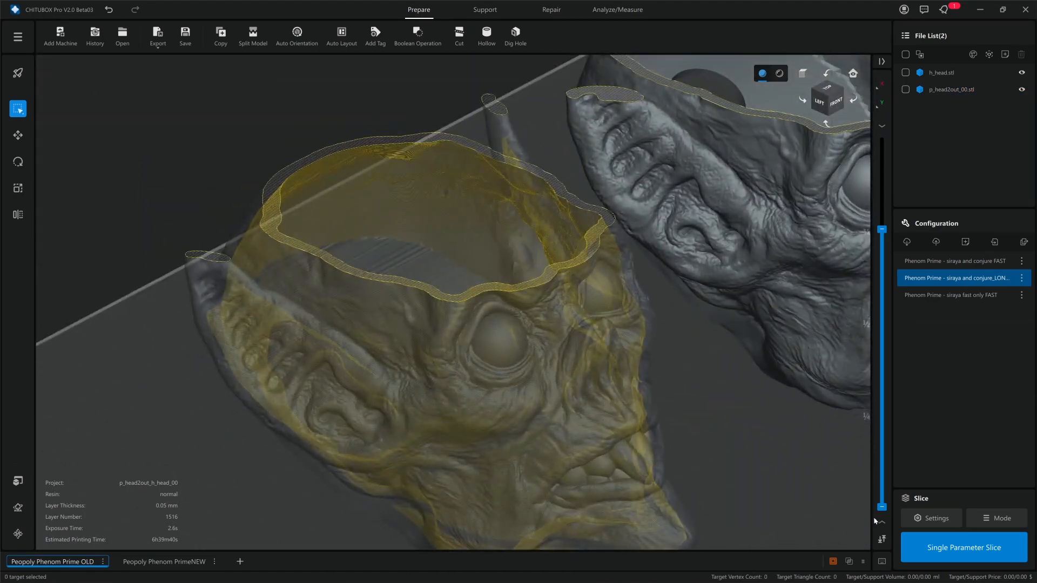
pyautogui.moveTo(882, 506); pyautogui.dragTo(886, 371)
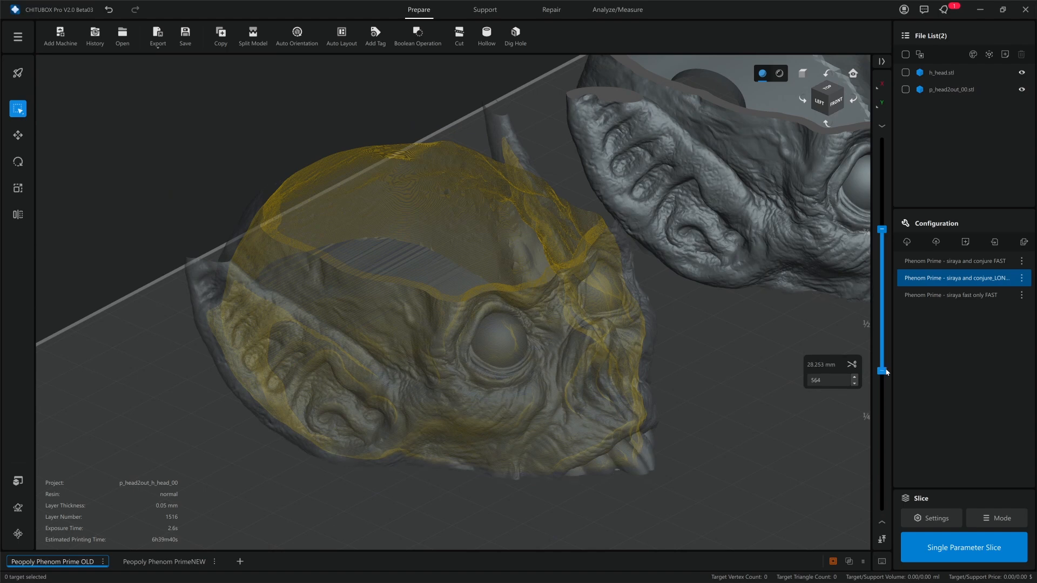
pyautogui.moveTo(648, 317); pyautogui.dragTo(580, 316, button='right')
pyautogui.click(579, 313)
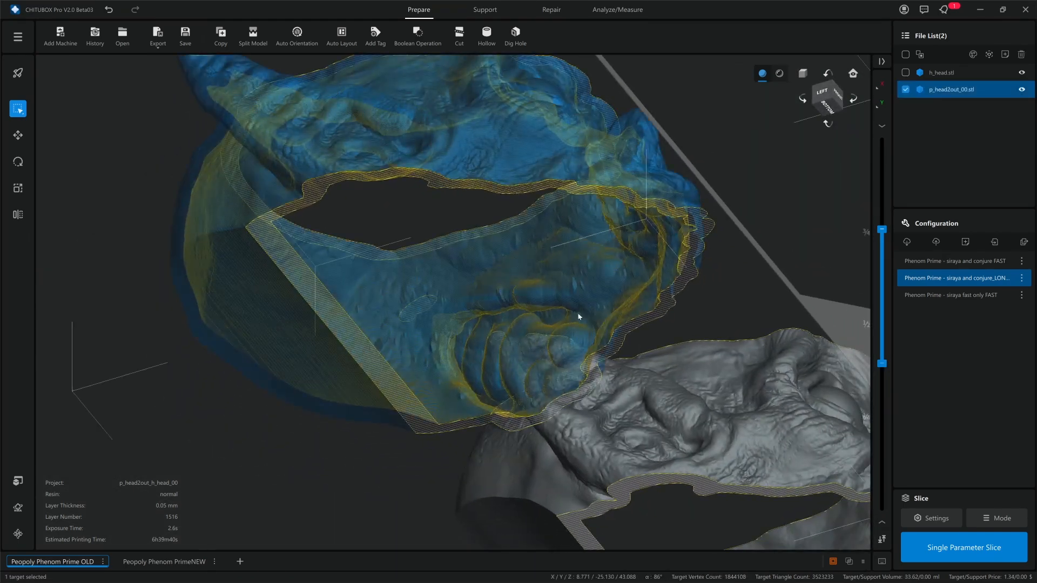
pyautogui.click(721, 310)
pyautogui.click(623, 271)
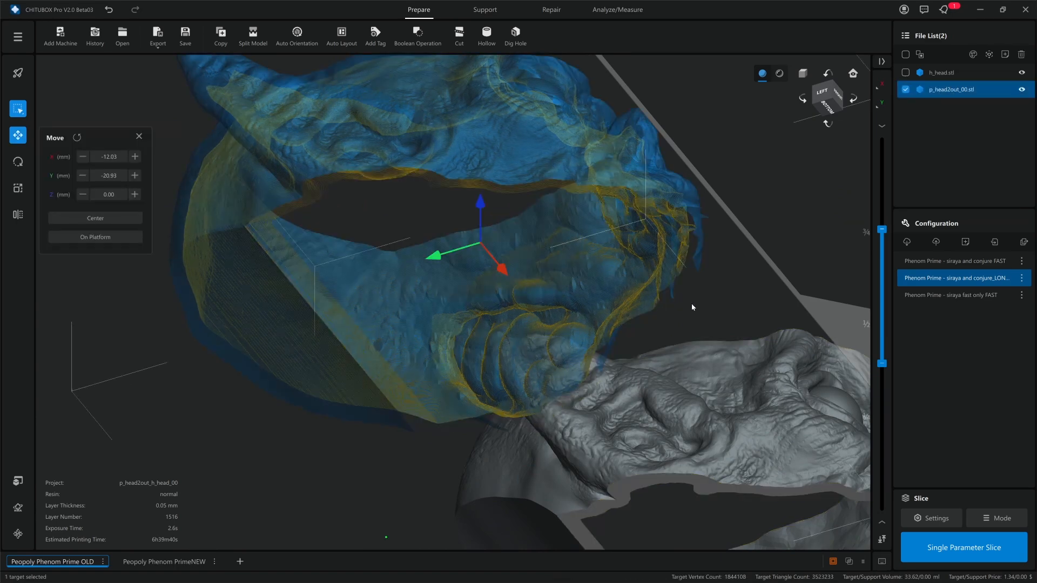
pyautogui.moveTo(692, 306); pyautogui.dragTo(643, 334, button='right')
pyautogui.moveTo(514, 431); pyautogui.dragTo(579, 302, button='right')
pyautogui.moveTo(619, 270); pyautogui.dragTo(619, 267, button='right')
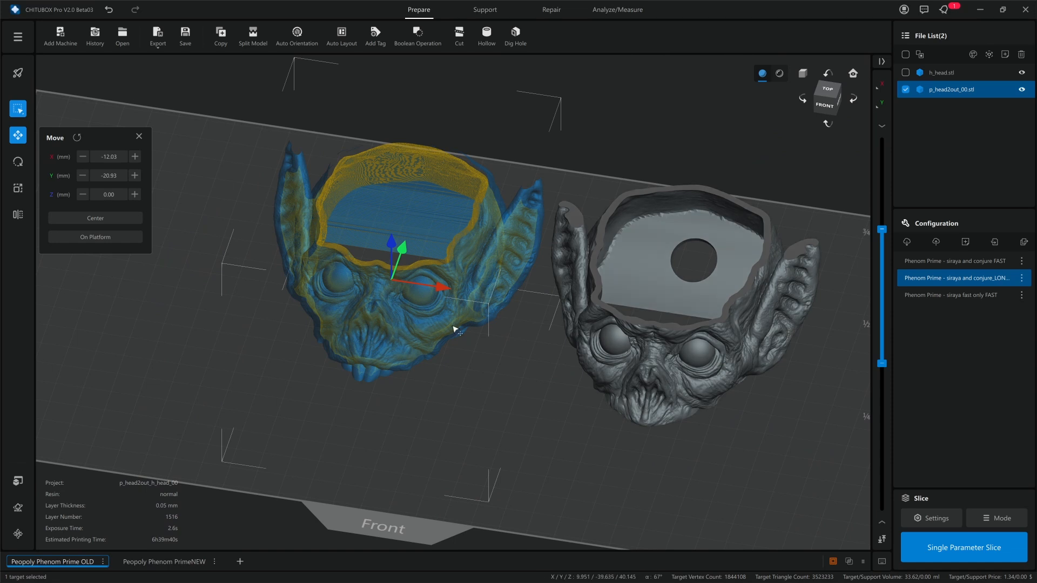
# Restore the full layer range, from layer 1 to layer 1516, and deselect the head.
pyautogui.moveTo(882, 364); pyautogui.dragTo(899, 519)
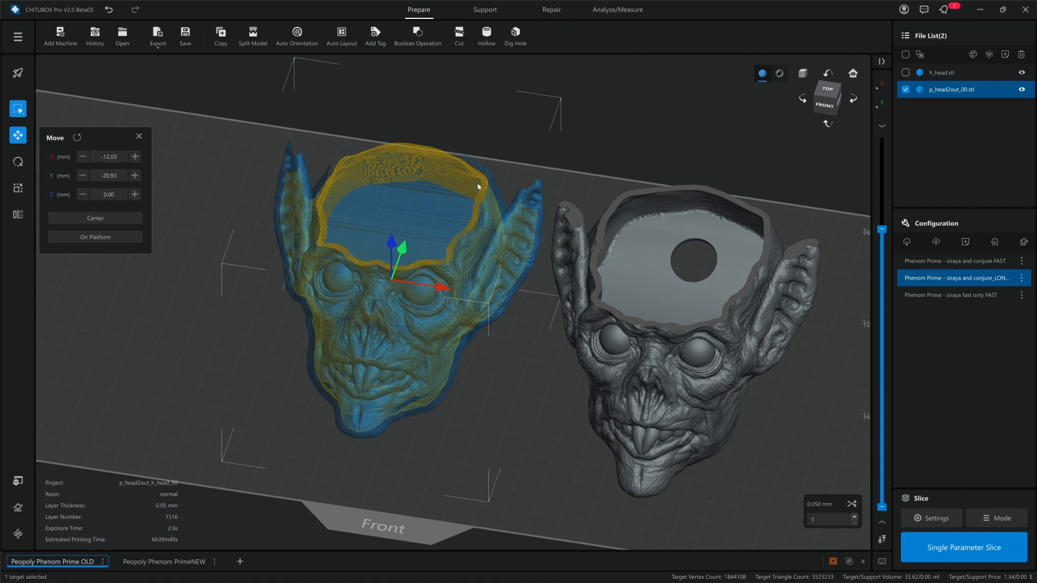
pyautogui.moveTo(882, 229); pyautogui.dragTo(892, 140)
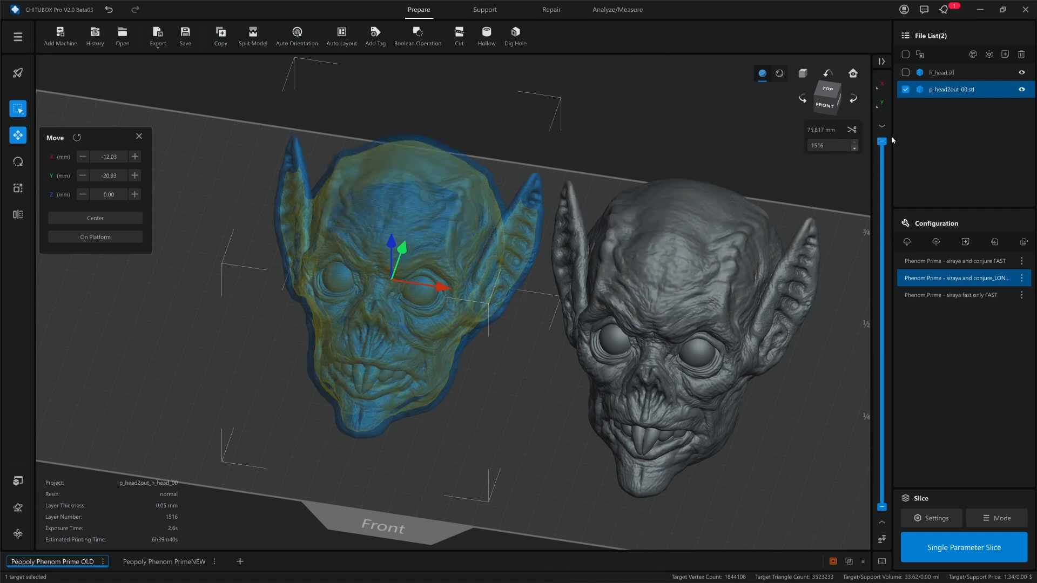
pyautogui.moveTo(583, 154); pyautogui.dragTo(503, 179, button='middle')
pyautogui.click(599, 141)
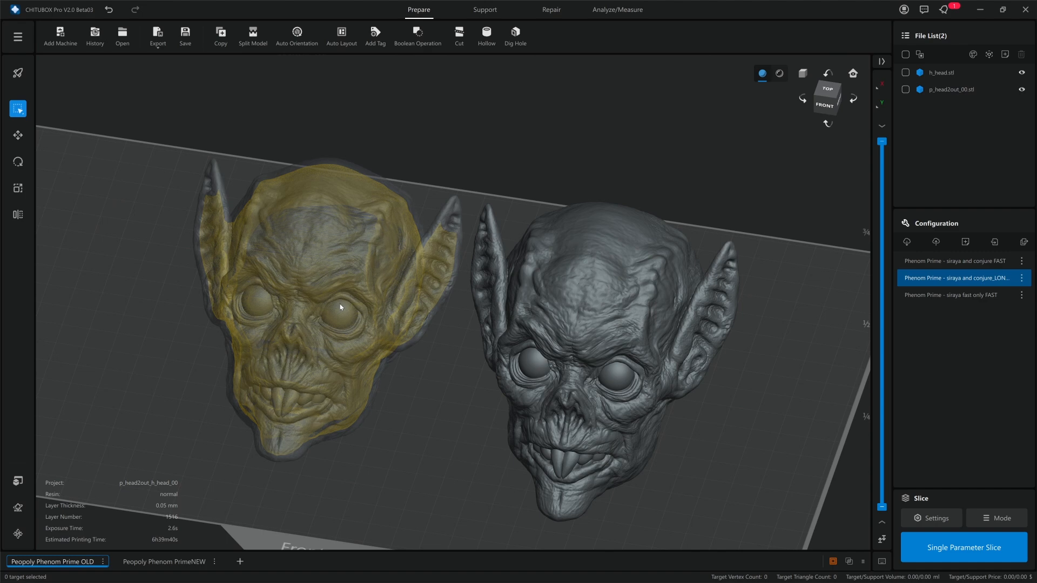
# Select p_head2out_00.stl, activate the Move tool, and view the undersides of both heads from behind.
pyautogui.click(363, 285)
pyautogui.moveTo(407, 336); pyautogui.dragTo(412, 382, button='right')
pyautogui.press('m')
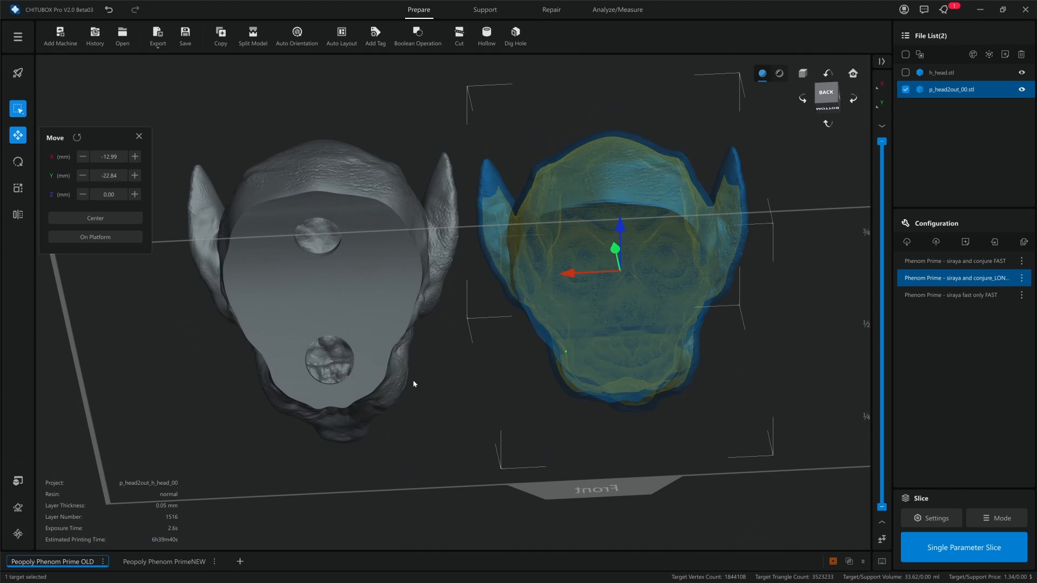
# Dig two 5 mm penetration holes, 8 mm deep with plugs retained, into the flat back of p_head2out_00.stl, one high and one low.
pyautogui.click(515, 37)
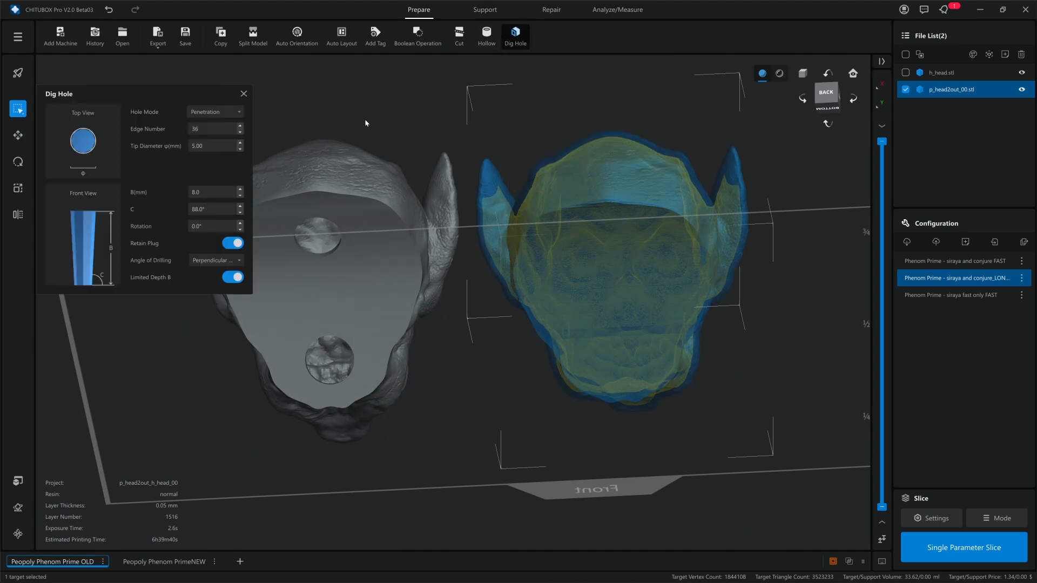
pyautogui.click(609, 229)
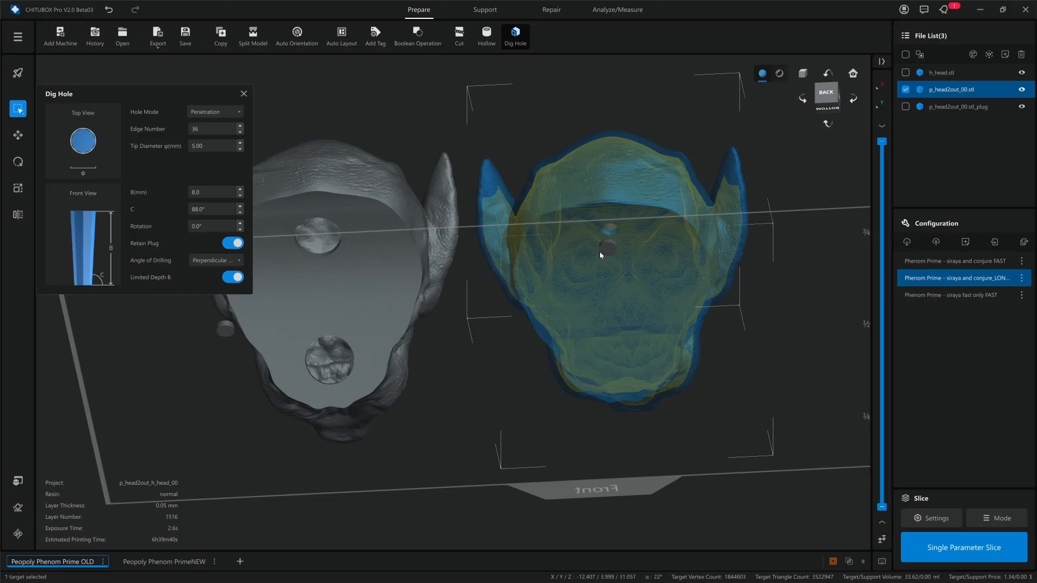
pyautogui.moveTo(234, 365); pyautogui.dragTo(288, 362, button='middle')
pyautogui.moveTo(288, 363); pyautogui.dragTo(289, 367, button='right')
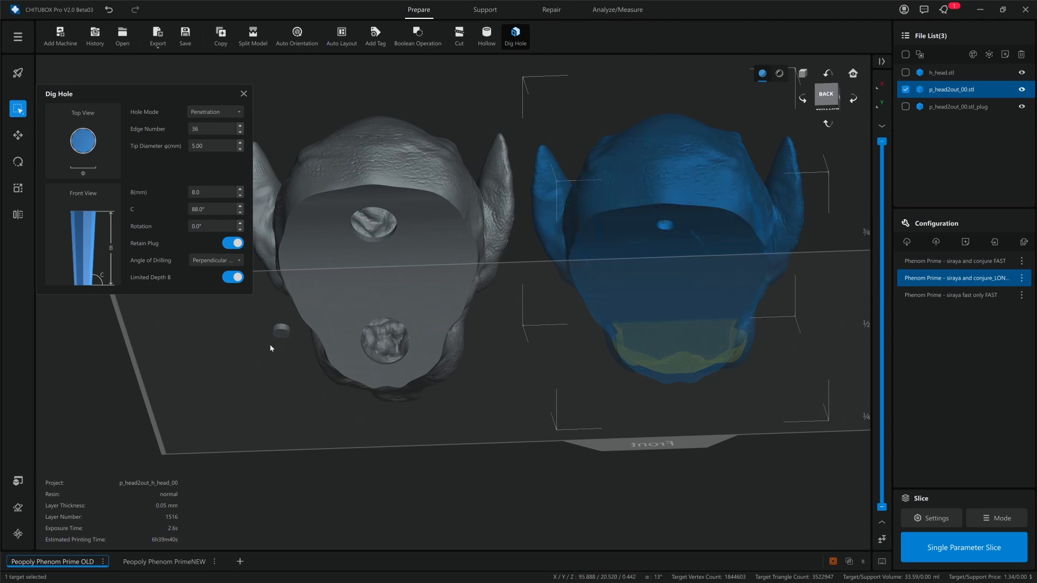
pyautogui.moveTo(660, 374); pyautogui.dragTo(646, 354, button='right')
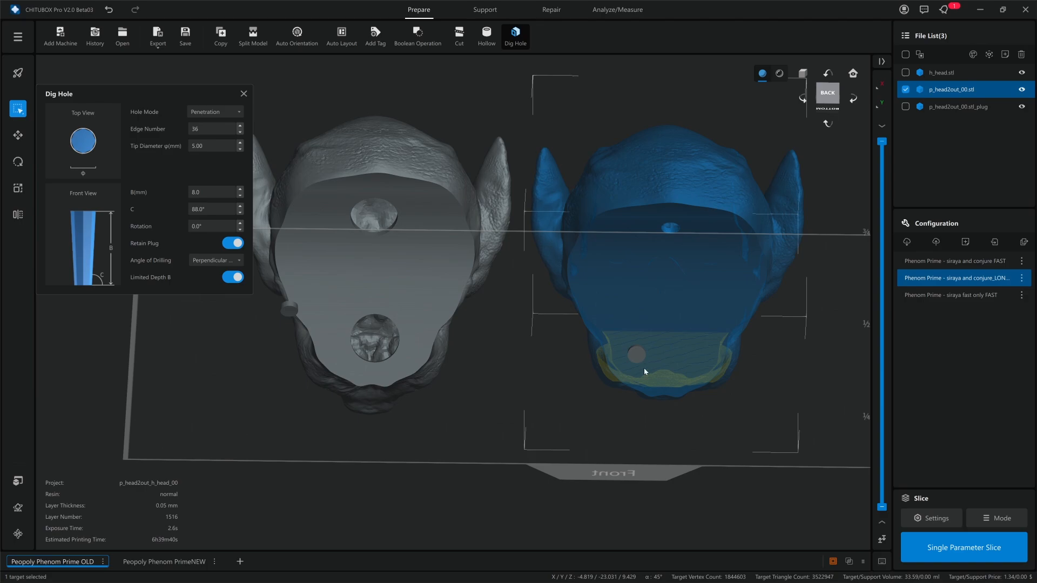
pyautogui.click(668, 358)
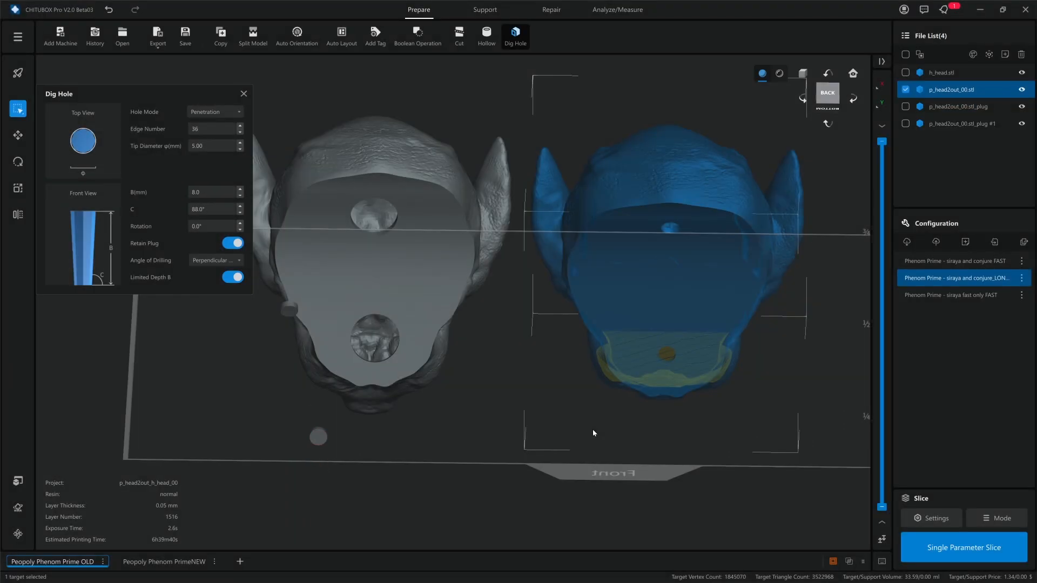
# Lower the upper layer limit to about mid-height and inspect the new holes in p_head2out_00.stl from outside and inside the cavity.
pyautogui.moveTo(592, 428); pyautogui.dragTo(574, 413)
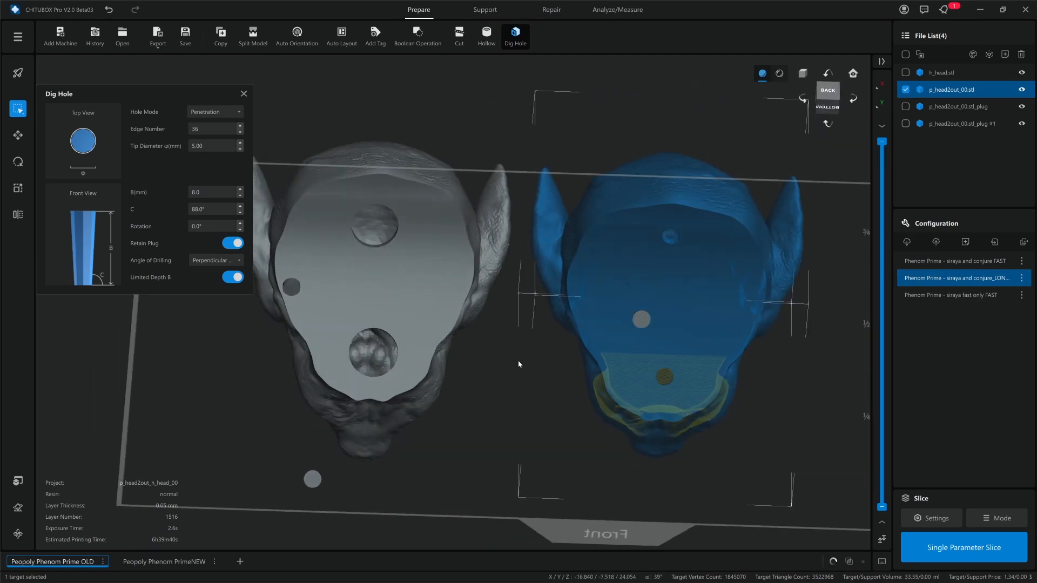
pyautogui.moveTo(518, 361); pyautogui.dragTo(550, 370)
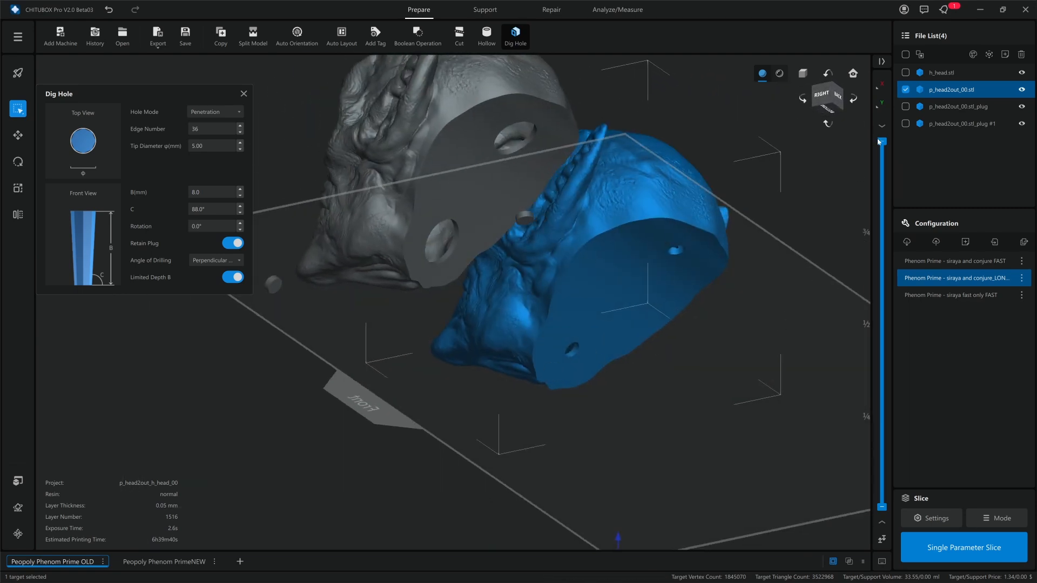
pyautogui.moveTo(878, 140); pyautogui.dragTo(905, 331)
pyautogui.moveTo(787, 338); pyautogui.dragTo(772, 381, button='right')
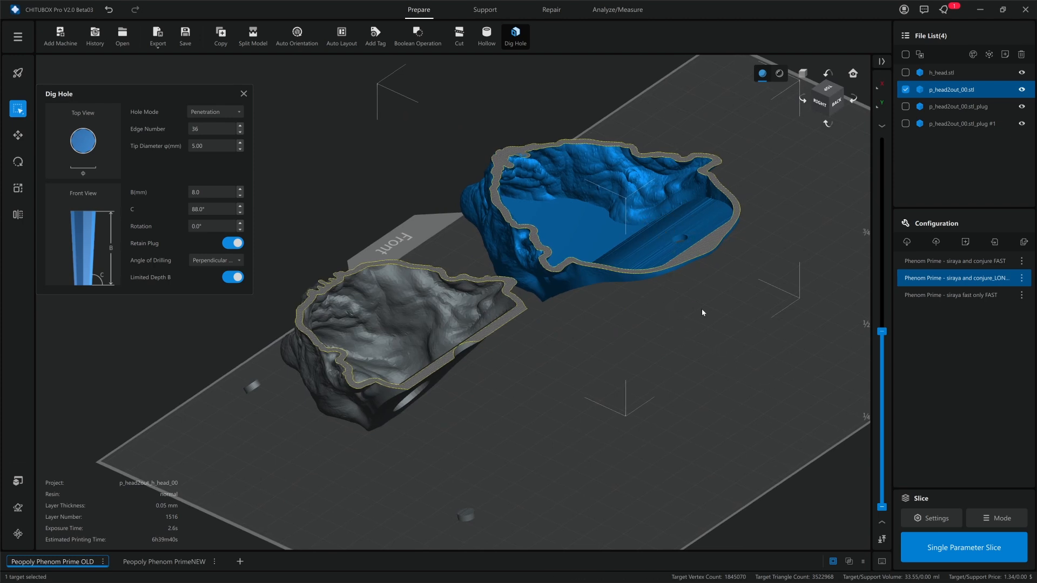
pyautogui.moveTo(702, 312); pyautogui.dragTo(717, 316, button='right')
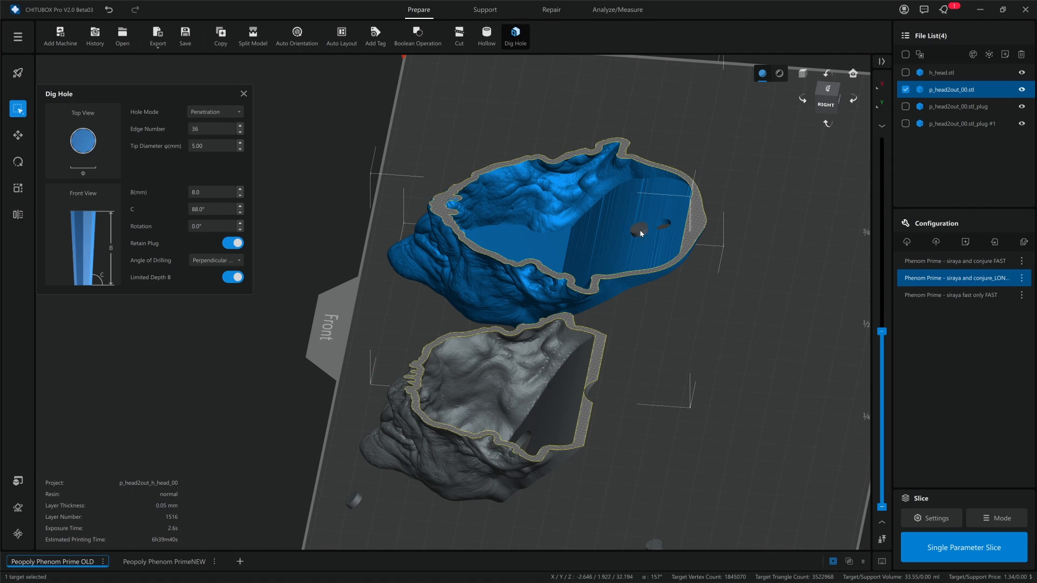
# Set the upper layer limit to layer 776 and examine the flat inner back walls and holes of both heads.
pyautogui.click(623, 222)
pyautogui.moveTo(691, 291); pyautogui.dragTo(705, 293, button='right')
pyautogui.moveTo(705, 292); pyautogui.dragTo(674, 244, button='middle')
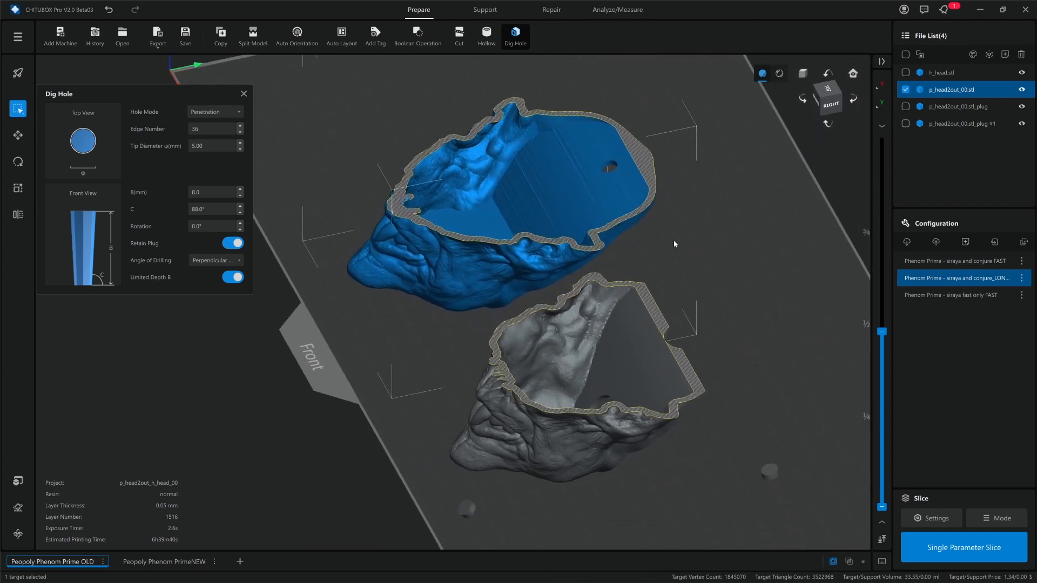
pyautogui.moveTo(673, 241); pyautogui.dragTo(680, 237, button='right')
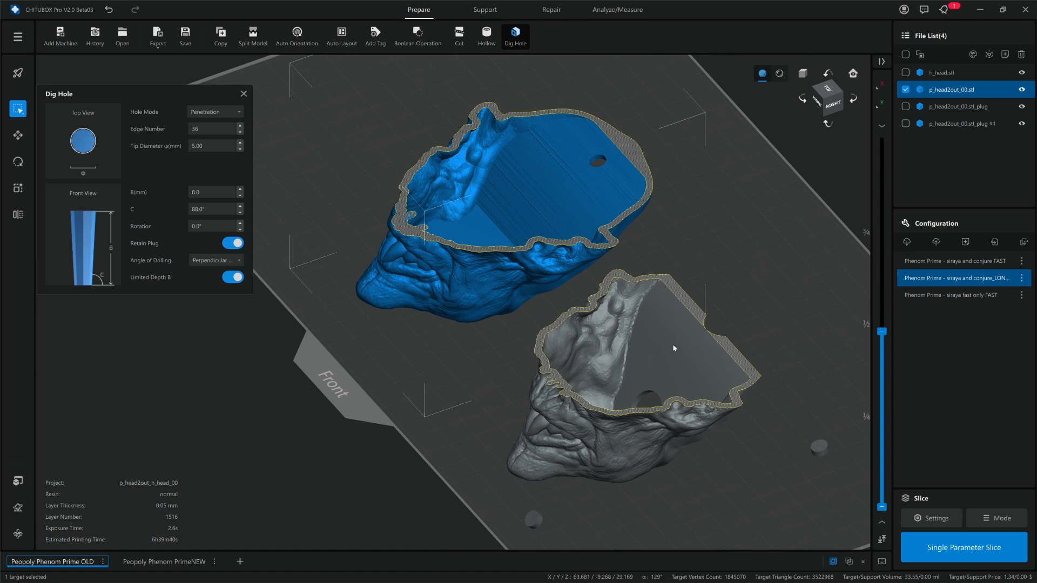
pyautogui.moveTo(880, 330)
pyautogui.mouseDown()
pyautogui.moveTo(881, 321)
pyautogui.moveTo(688, 318)
pyautogui.mouseUp()
pyautogui.click(555, 160)
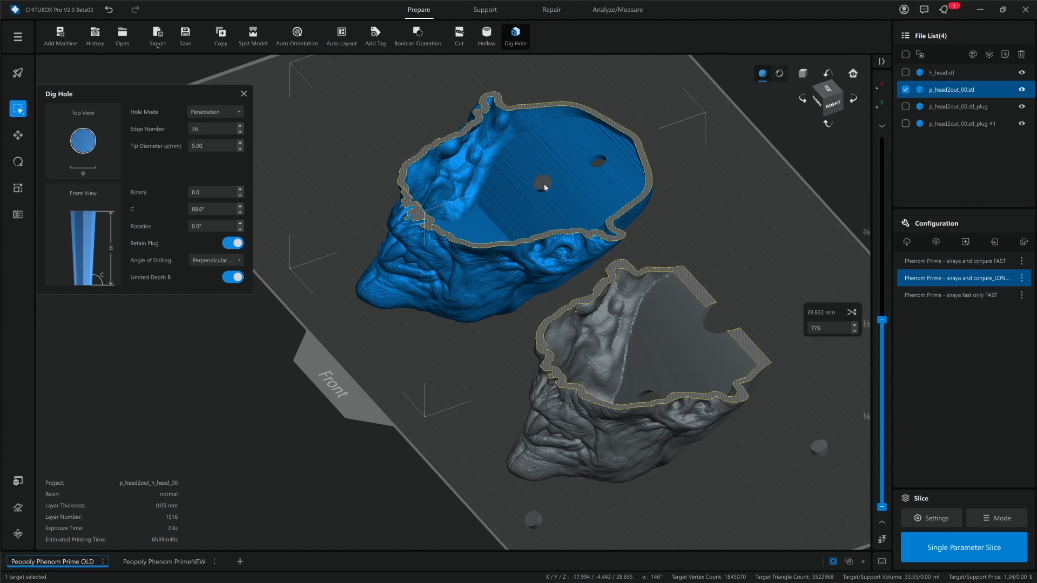
pyautogui.moveTo(721, 197); pyautogui.dragTo(716, 196, button='right')
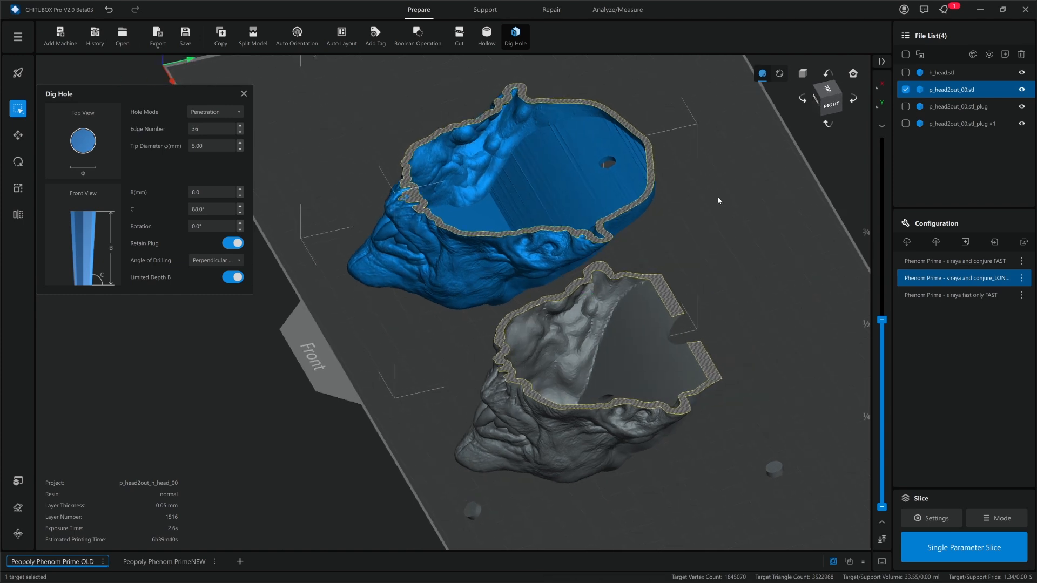
pyautogui.moveTo(719, 199); pyautogui.dragTo(700, 215, button='middle')
pyautogui.moveTo(700, 214); pyautogui.dragTo(660, 312, button='right')
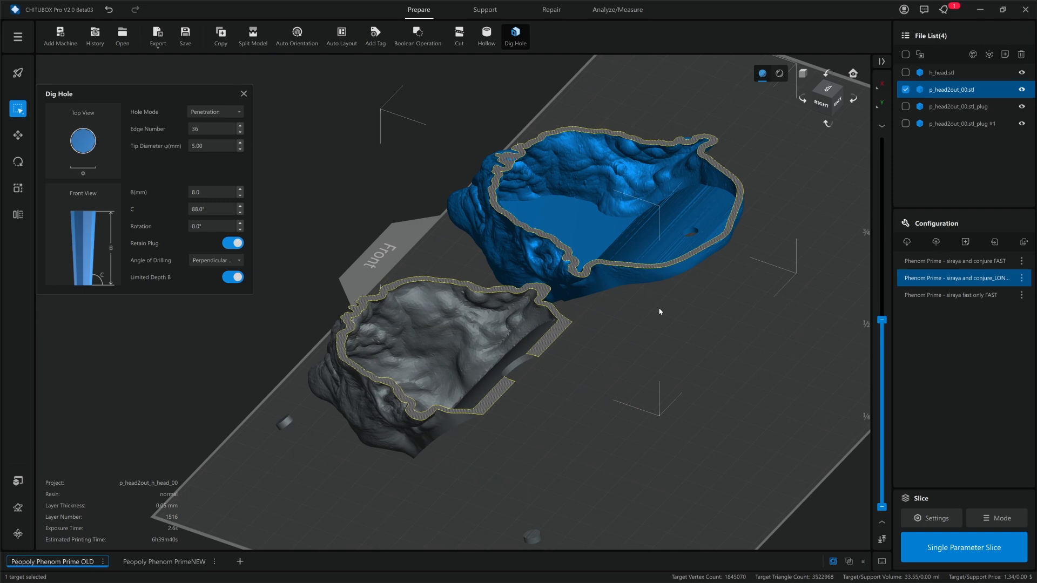
# Set the upper layer limit to layer 1010 to compare both skull cavities, and exit the Dig Hole tool.
pyautogui.moveTo(884, 323); pyautogui.dragTo(857, 252)
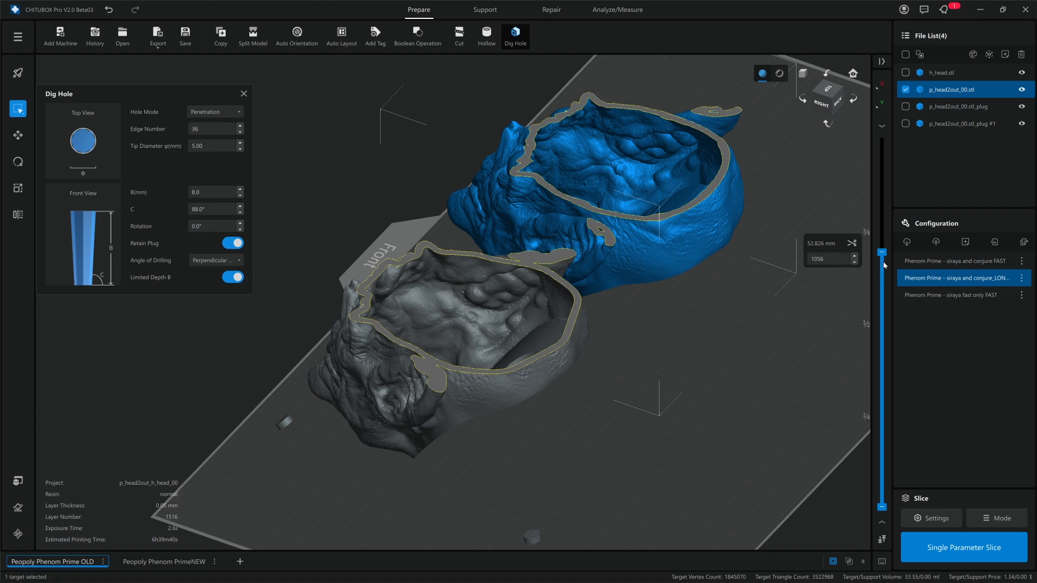
pyautogui.moveTo(882, 257)
pyautogui.mouseDown()
pyautogui.moveTo(868, 132)
pyautogui.moveTo(887, 178)
pyautogui.moveTo(894, 264)
pyautogui.mouseUp()
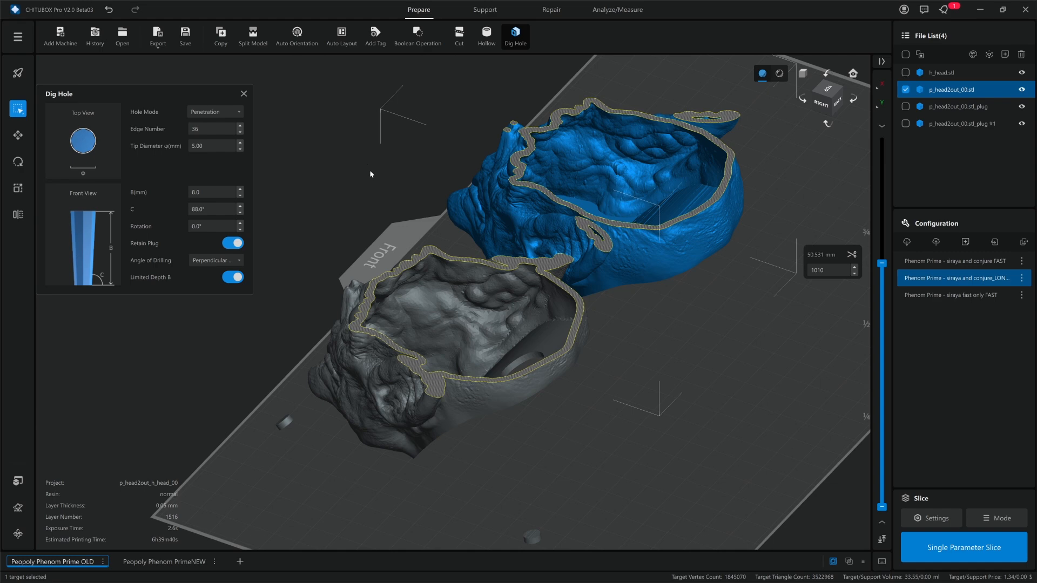
pyautogui.moveTo(371, 172); pyautogui.dragTo(459, 187, button='right')
pyautogui.click(243, 94)
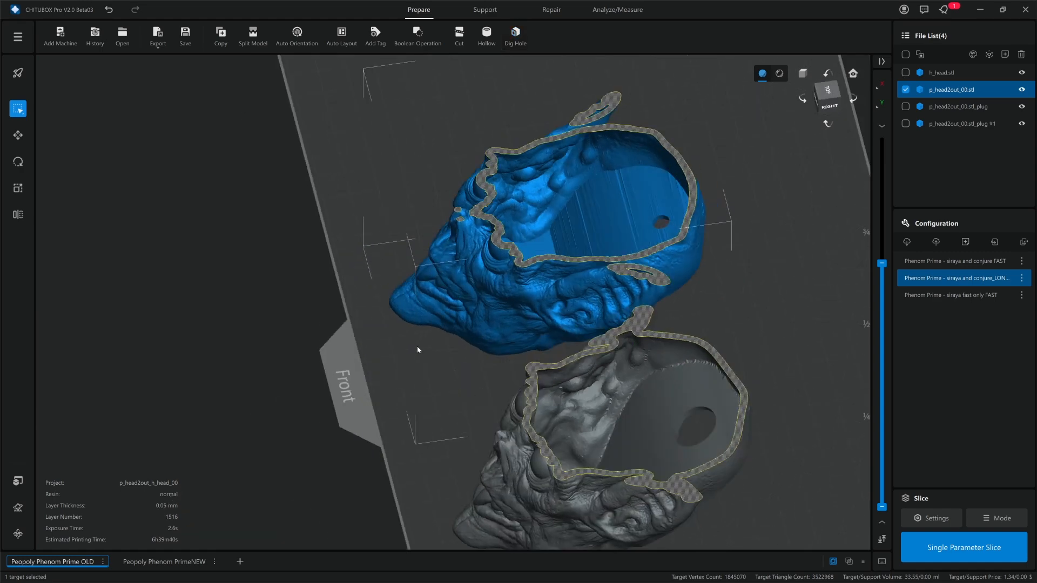
# Lower the upper layer limit to layer 818 and compare the cavity interiors of both heads from several angles.
pyautogui.moveTo(418, 349); pyautogui.dragTo(398, 309, button='middle')
pyautogui.moveTo(887, 264); pyautogui.dragTo(872, 312)
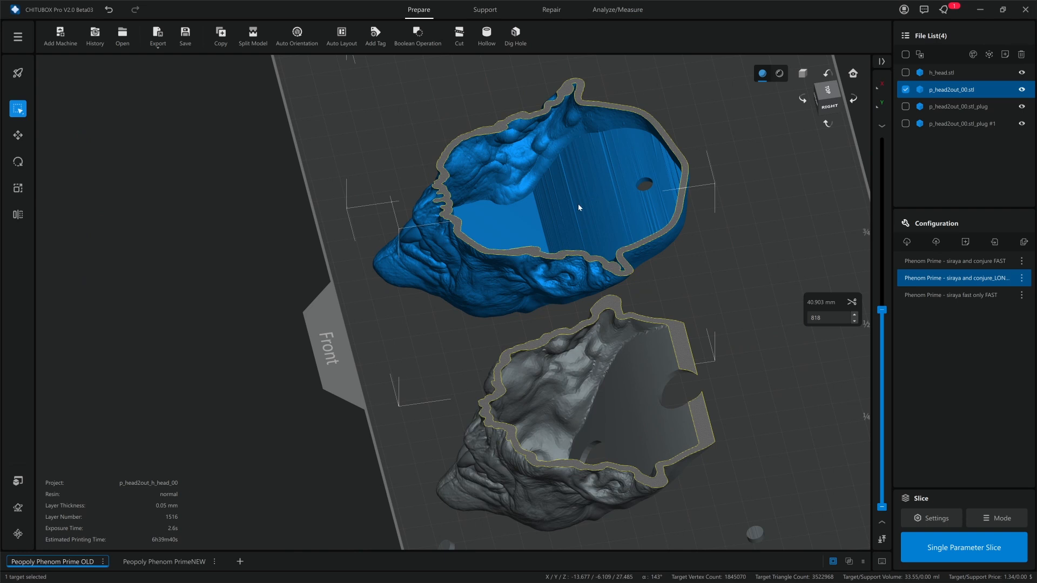
pyautogui.moveTo(718, 338); pyautogui.dragTo(580, 275, button='right')
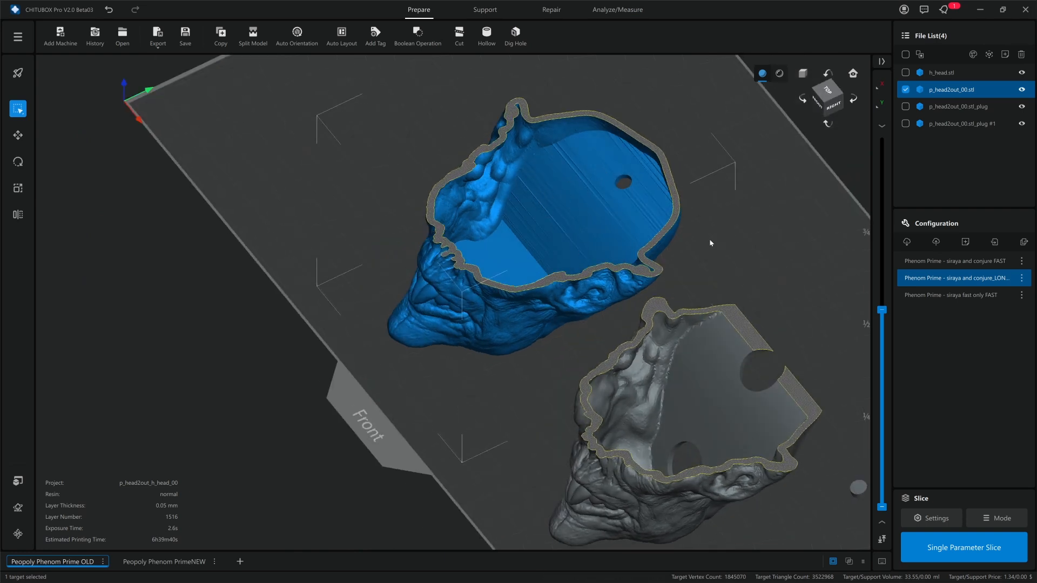
pyautogui.moveTo(783, 293); pyautogui.dragTo(773, 292, button='right')
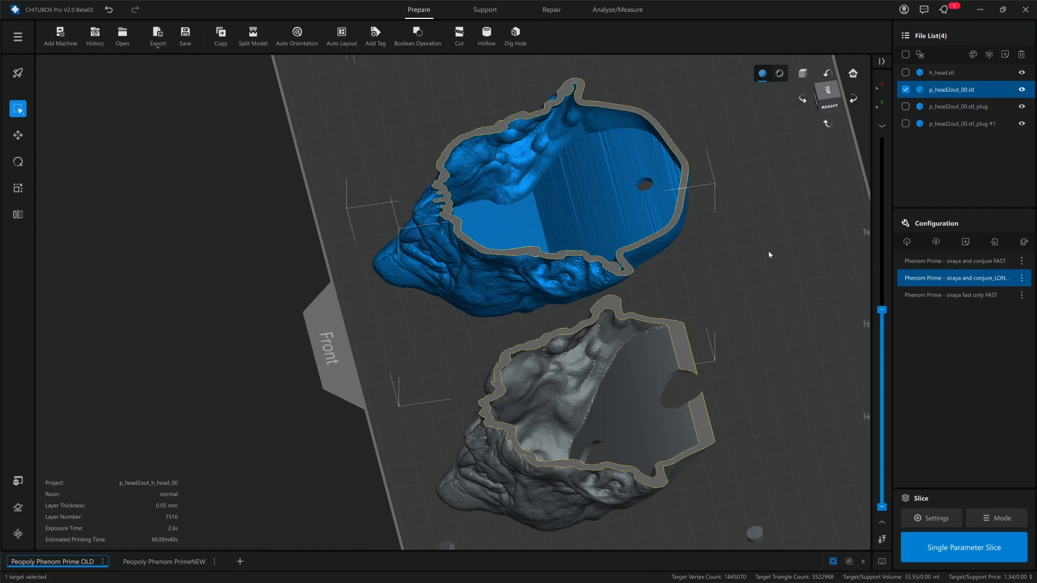
pyautogui.moveTo(770, 254); pyautogui.dragTo(755, 227, button='middle')
# Delete the two leftover hole plugs, p_head2out_00.stl_plug and p_head2out_00.stl_plug #1.
pyautogui.keyDown('ctrl'); pyautogui.click(962, 105); pyautogui.keyUp('ctrl')
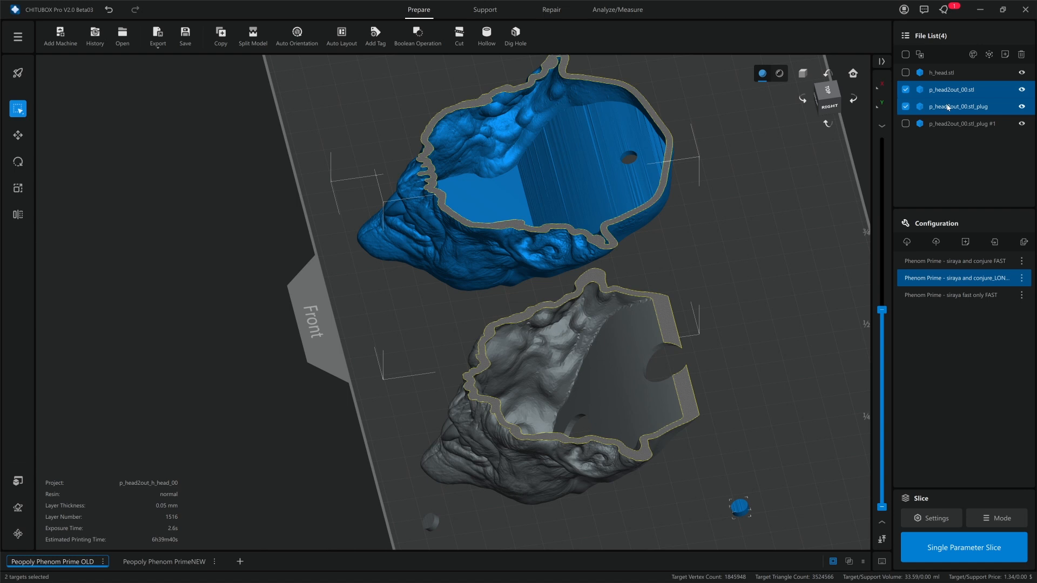
pyautogui.keyDown('ctrl'); pyautogui.click(947, 124); pyautogui.keyUp('ctrl')
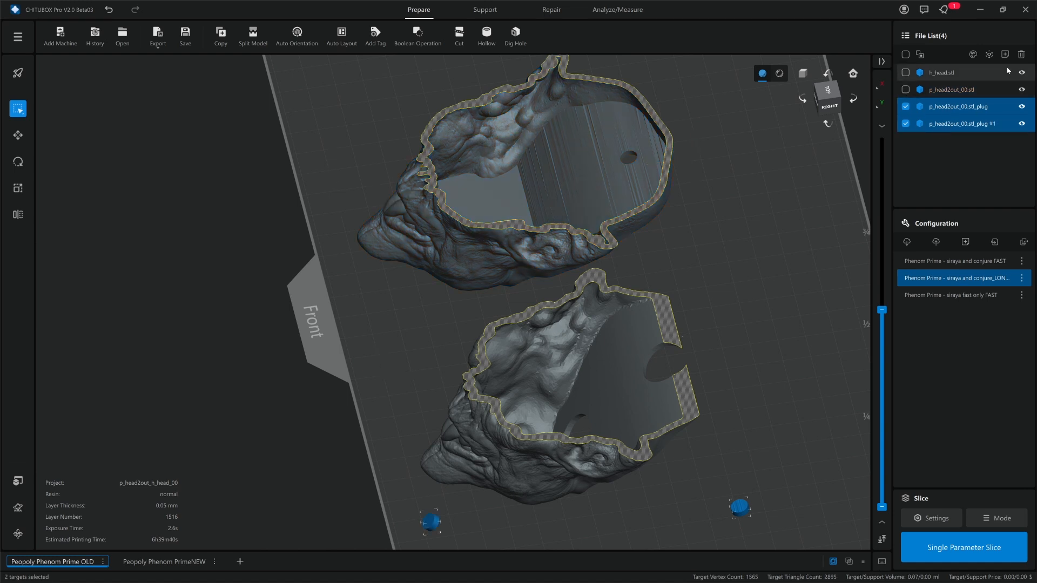
pyautogui.click(1021, 55)
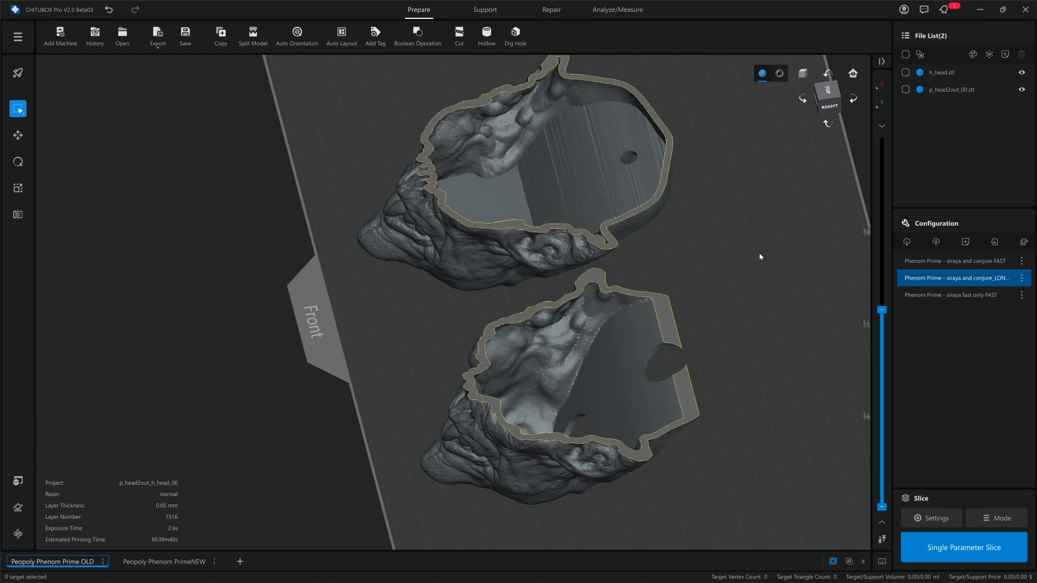